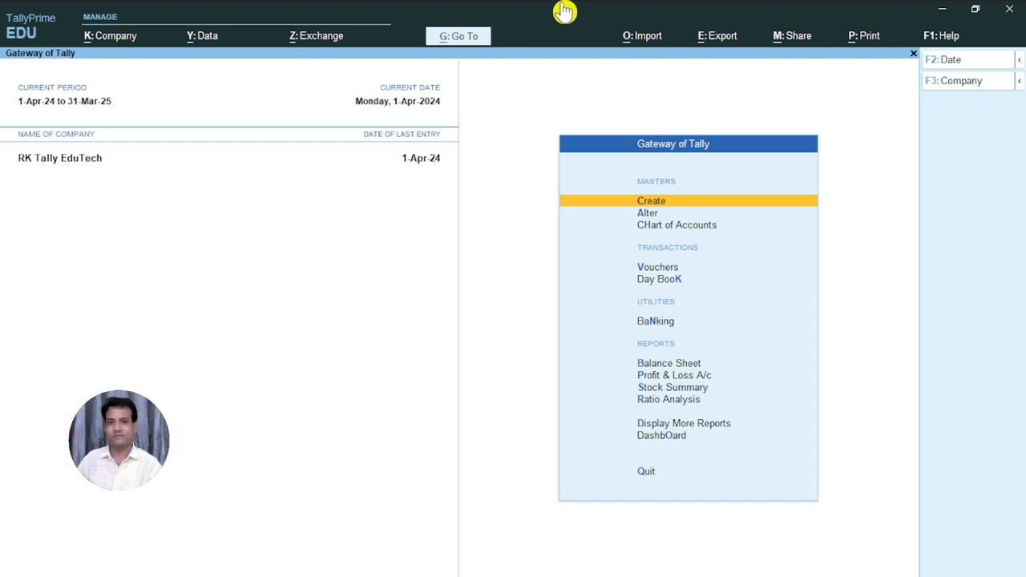
pyautogui.press('Down')
pyautogui.press('Down')
pyautogui.press('Down')
pyautogui.press('Down')
pyautogui.press('Down')
pyautogui.press('Down')
pyautogui.press('Down')
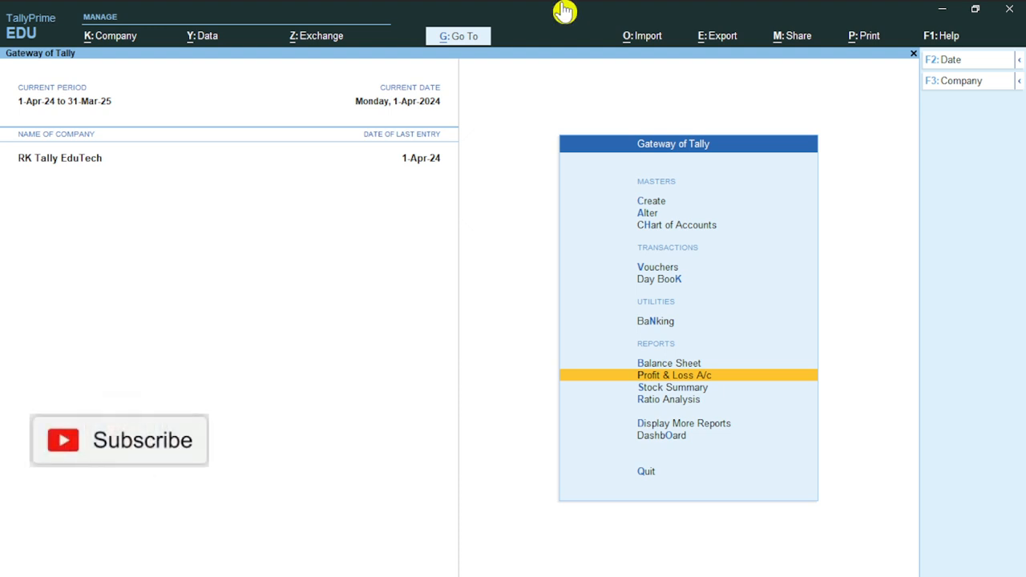
pyautogui.press('Up')
pyautogui.press('Down')
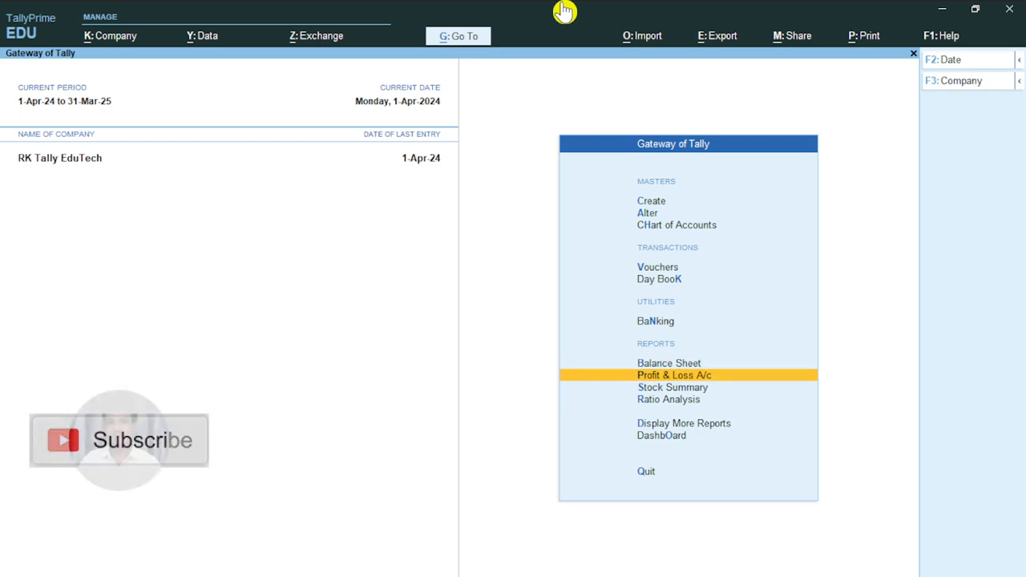
pyautogui.press('Up')
pyautogui.press('Up')
pyautogui.press('Up')
pyautogui.press('Up')
pyautogui.press('Up')
pyautogui.press('Up')
pyautogui.press('Up')
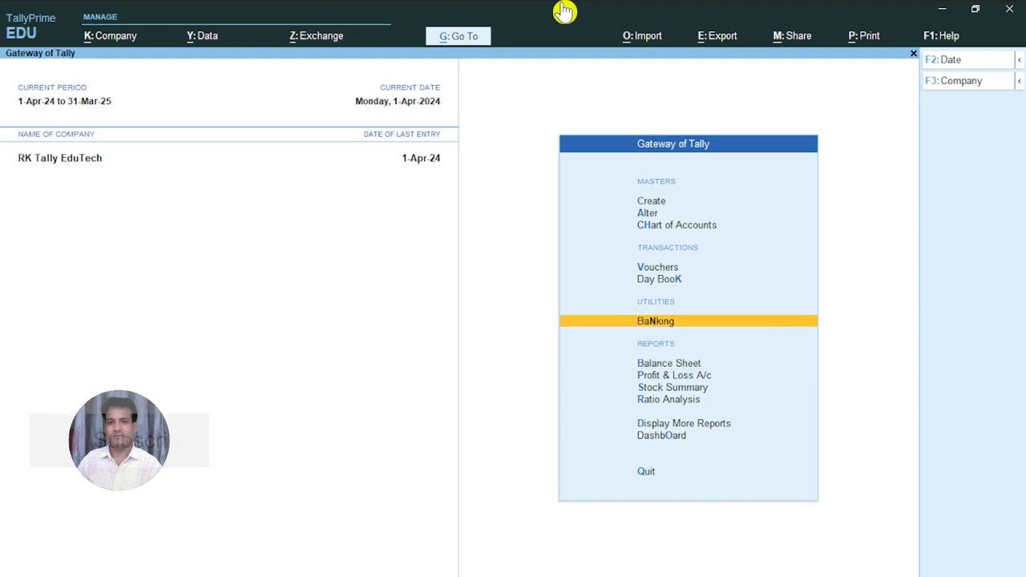
pyautogui.press('Return')
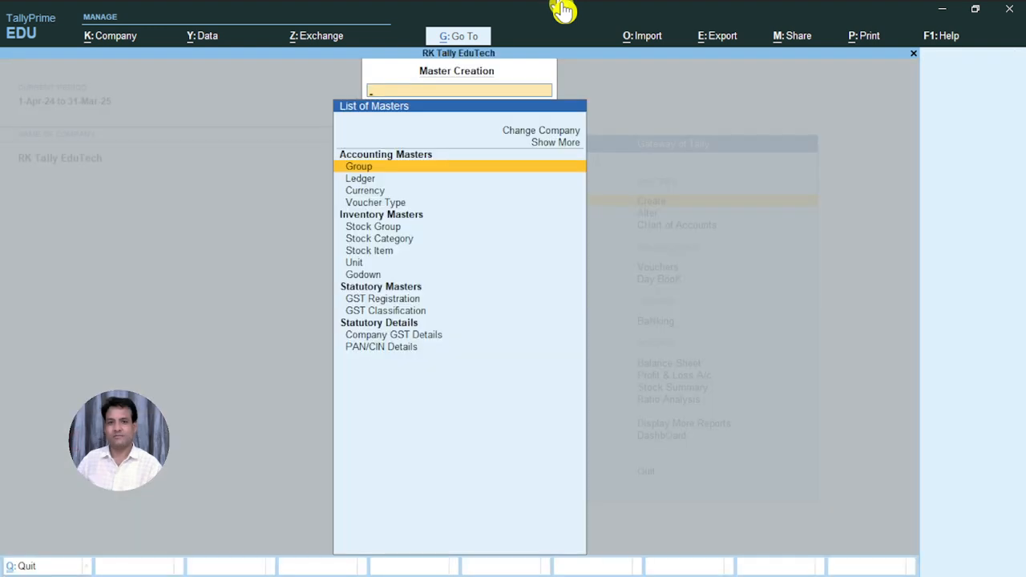
pyautogui.press('Down')
pyautogui.press('Return')
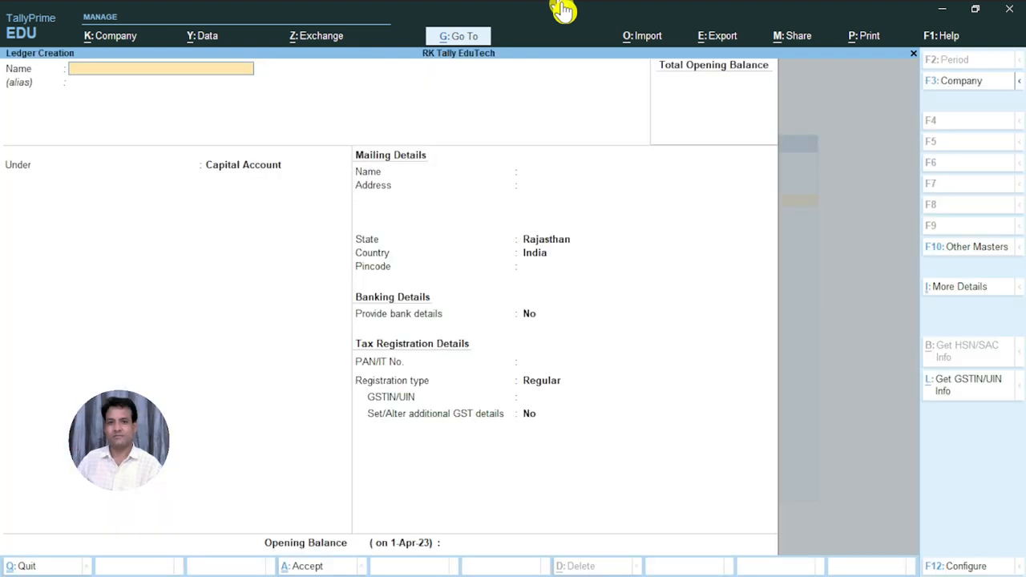
pyautogui.write('Rent')
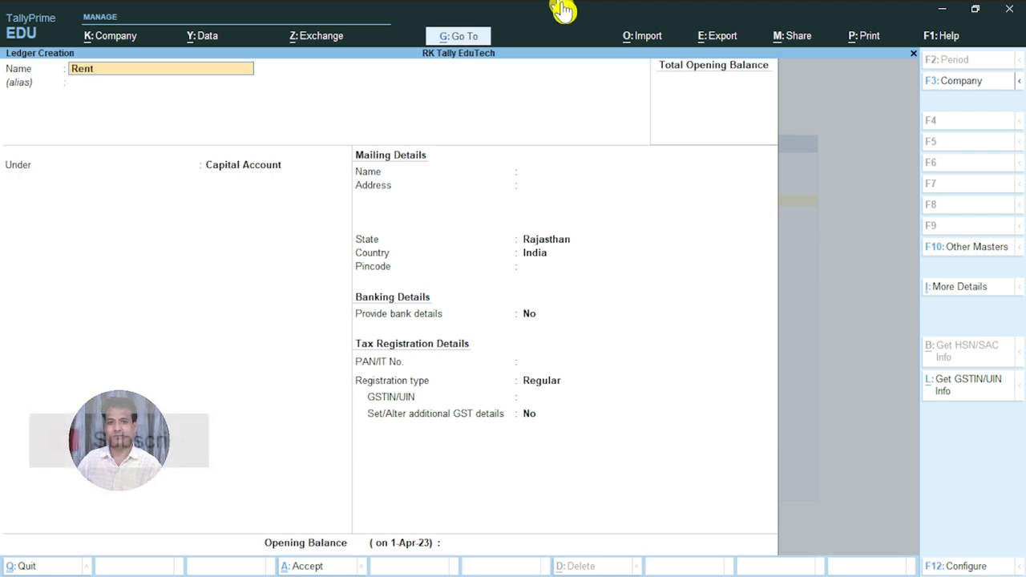
pyautogui.press('Return')
pyautogui.press('Return')
pyautogui.write('i')
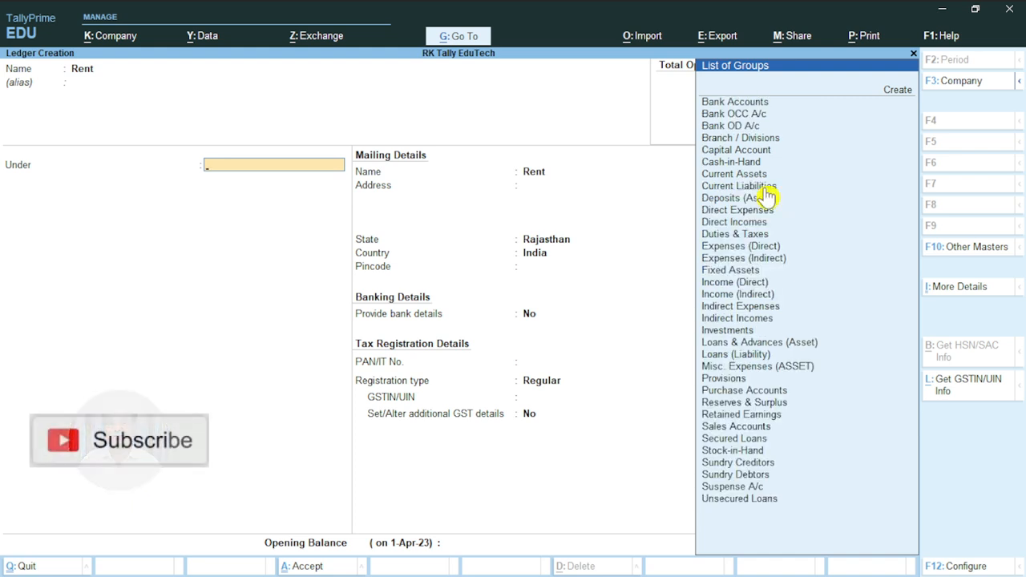
pyautogui.press('Escape')
pyautogui.press('Escape')
pyautogui.press('Escape')
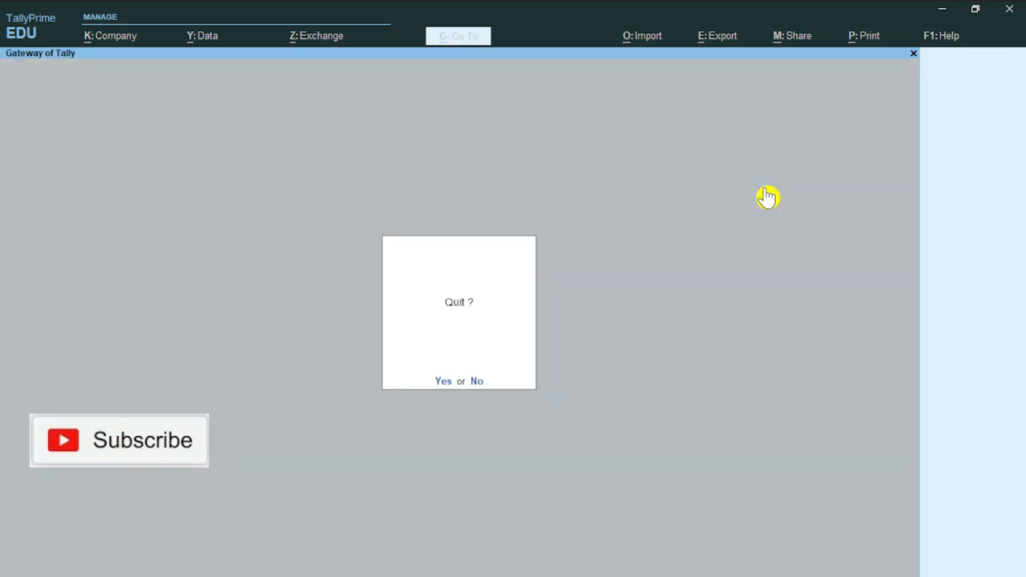
pyautogui.press('Escape')
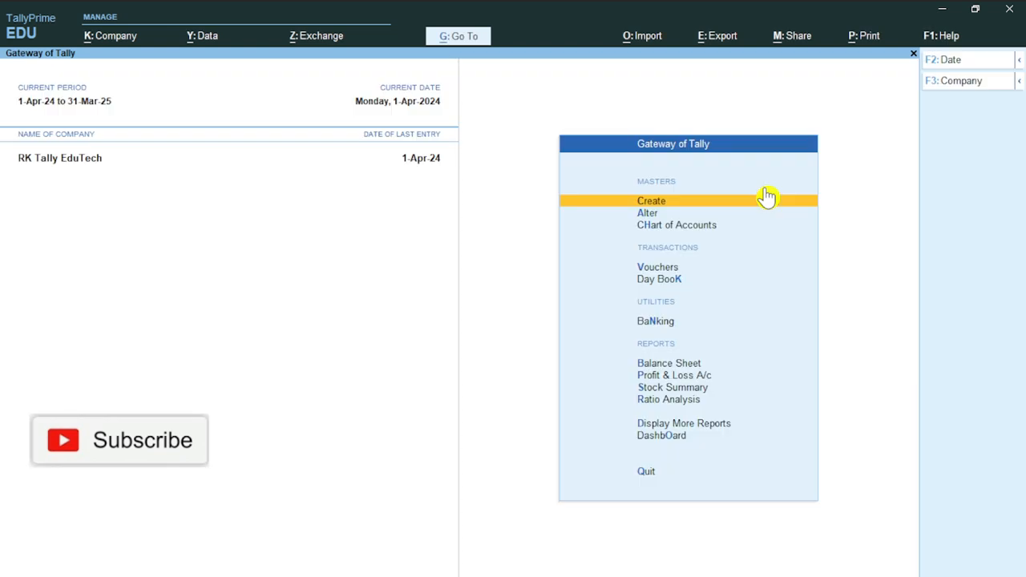
# - Open the Profit & Loss A/c report and expand it to the detailed view listing individual ledgers
pyautogui.press('Down')
pyautogui.press('Down')
pyautogui.press('Down')
pyautogui.press('Down')
pyautogui.press('Down')
pyautogui.press('Down')
pyautogui.press('Down')
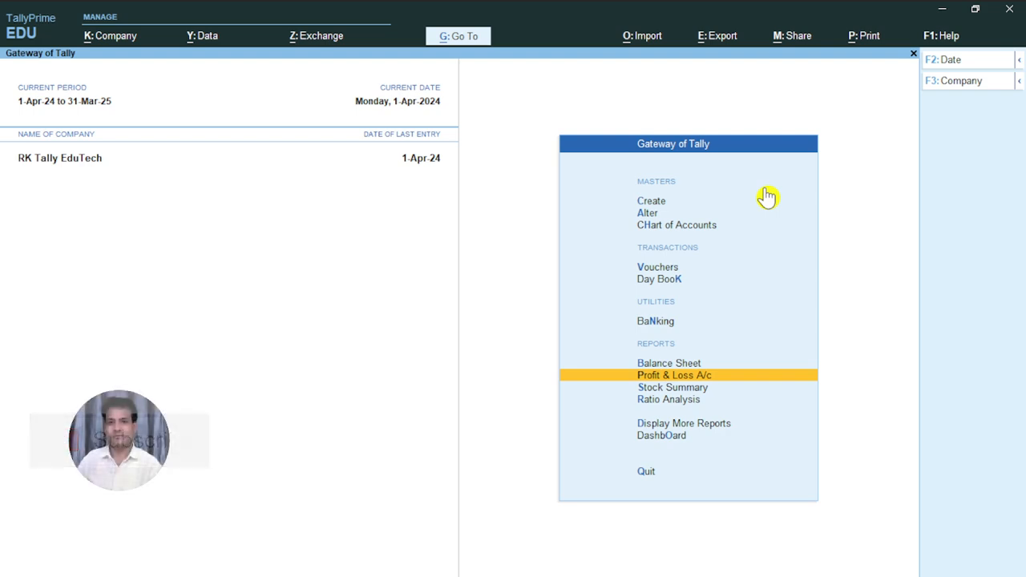
pyautogui.press('Return')
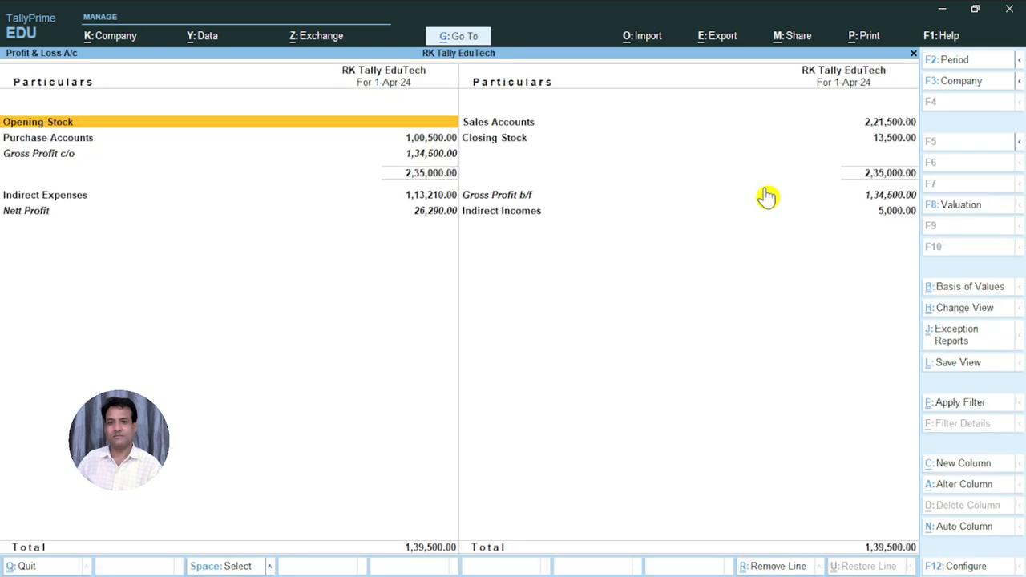
pyautogui.press('Escape')
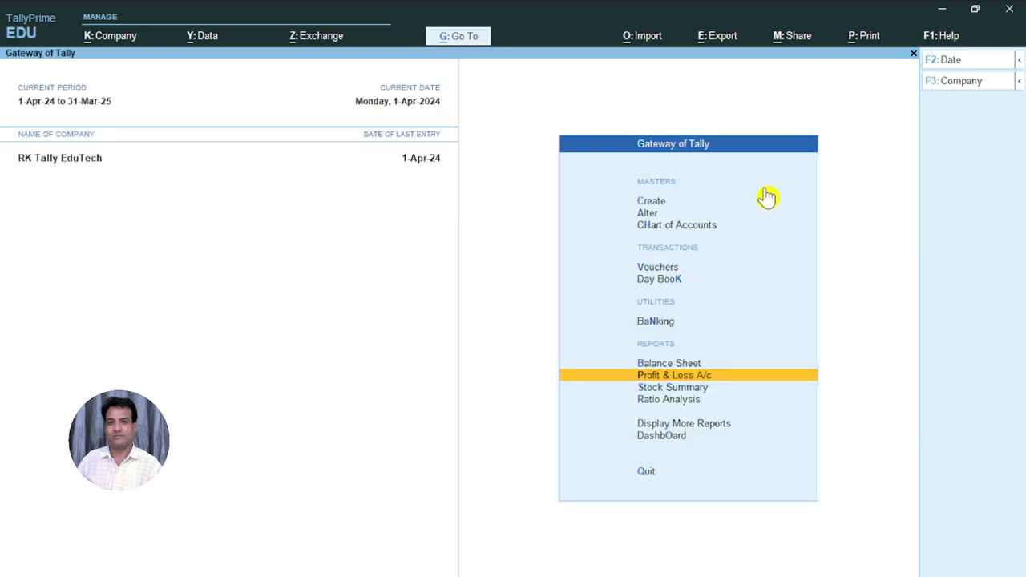
pyautogui.click(691, 378)
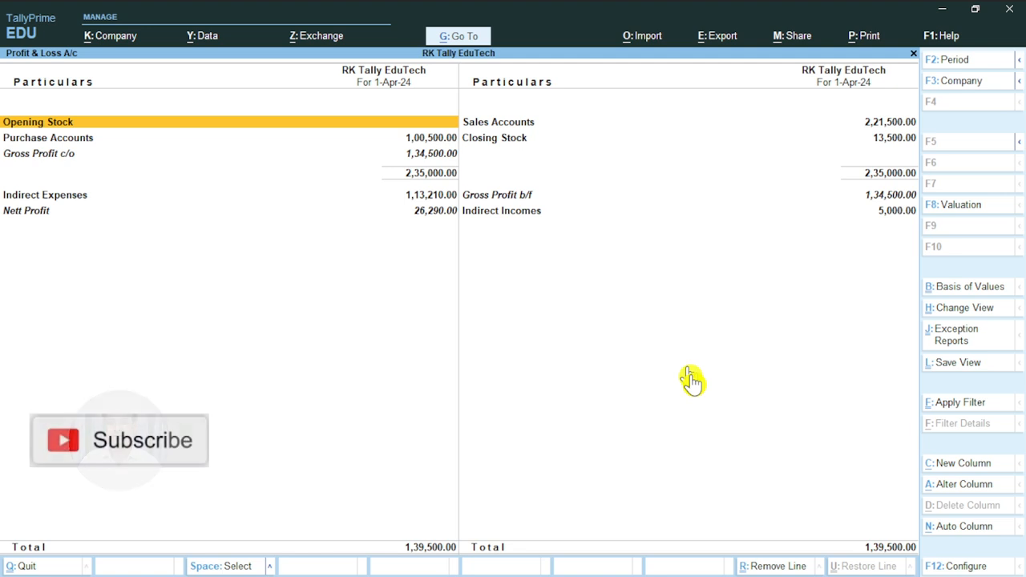
pyautogui.hotkey('alt', 'F5')
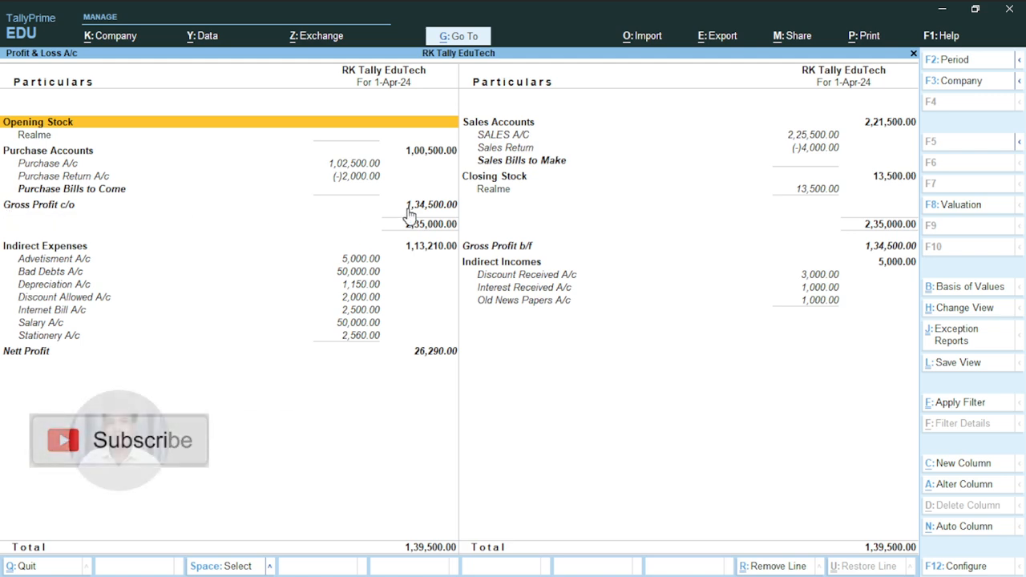
pyautogui.click(374, 235)
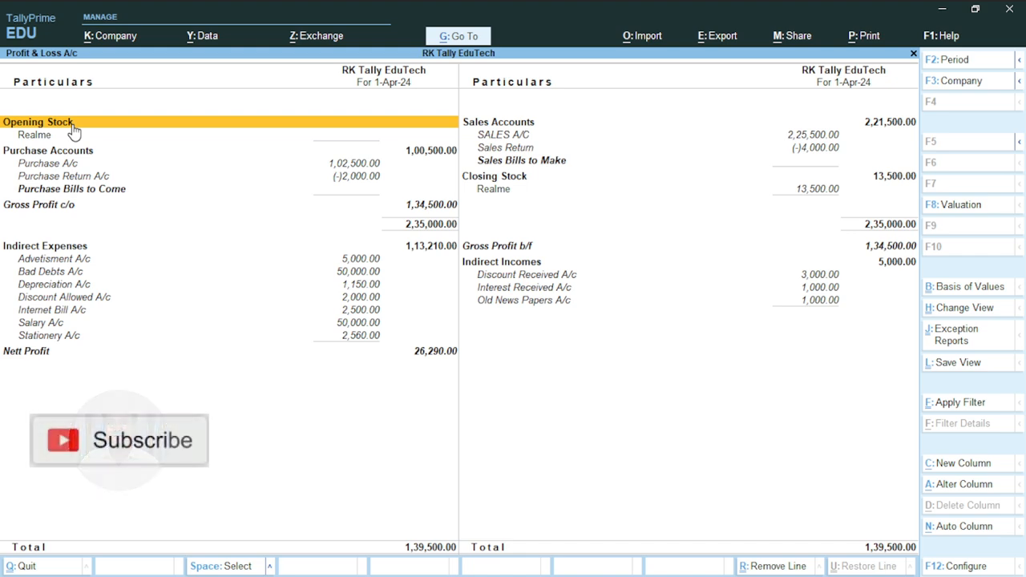
# - Examine the stock, purchase and sales lines on both sides of the trading section, including the returns and closing stock
pyautogui.press('Down')
pyautogui.press('Down')
pyautogui.press('Down')
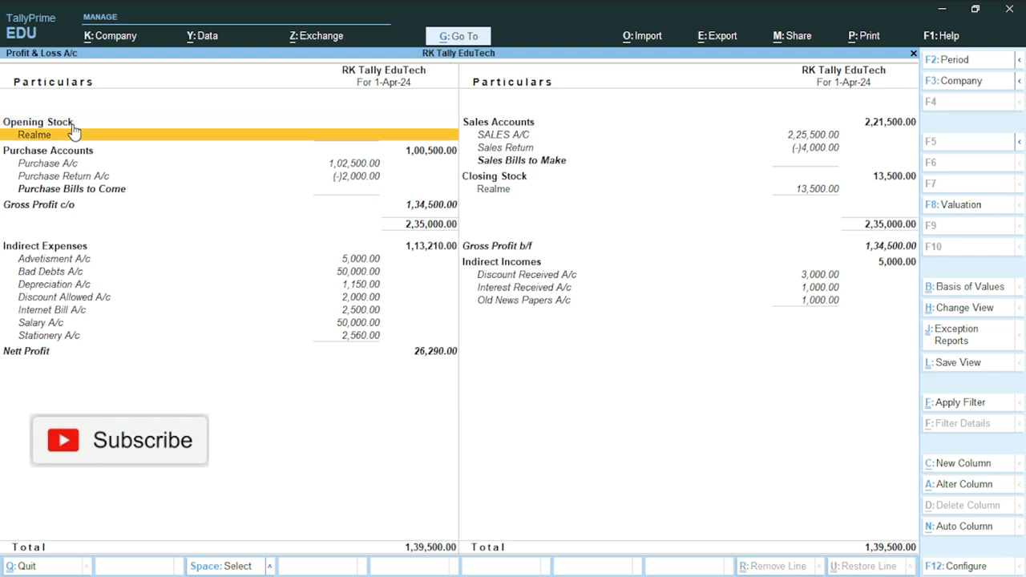
pyautogui.press('Down')
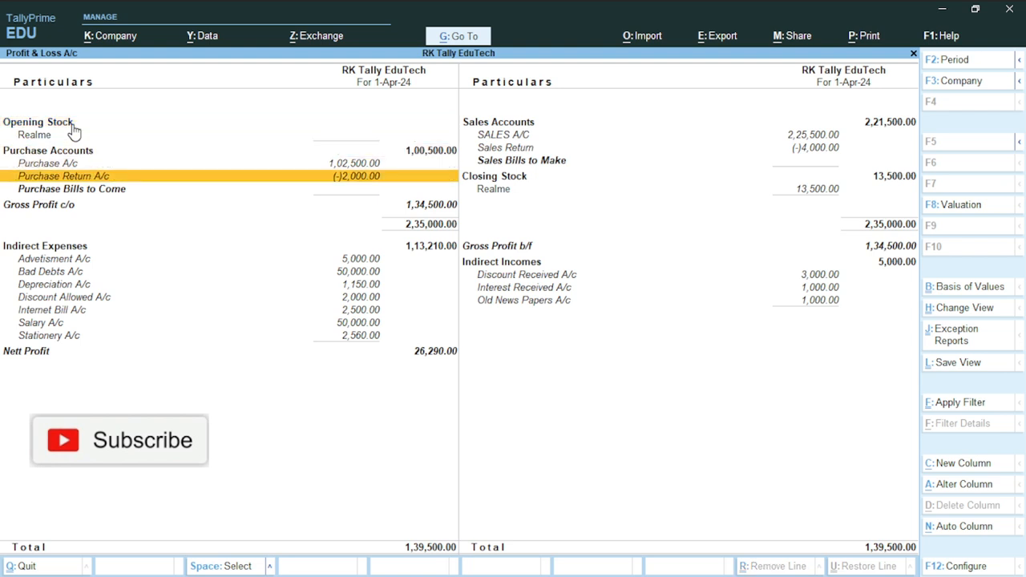
pyautogui.press('Up')
pyautogui.press('Right')
pyautogui.press('Up')
pyautogui.press('Up')
pyautogui.press('Up')
pyautogui.press('Down')
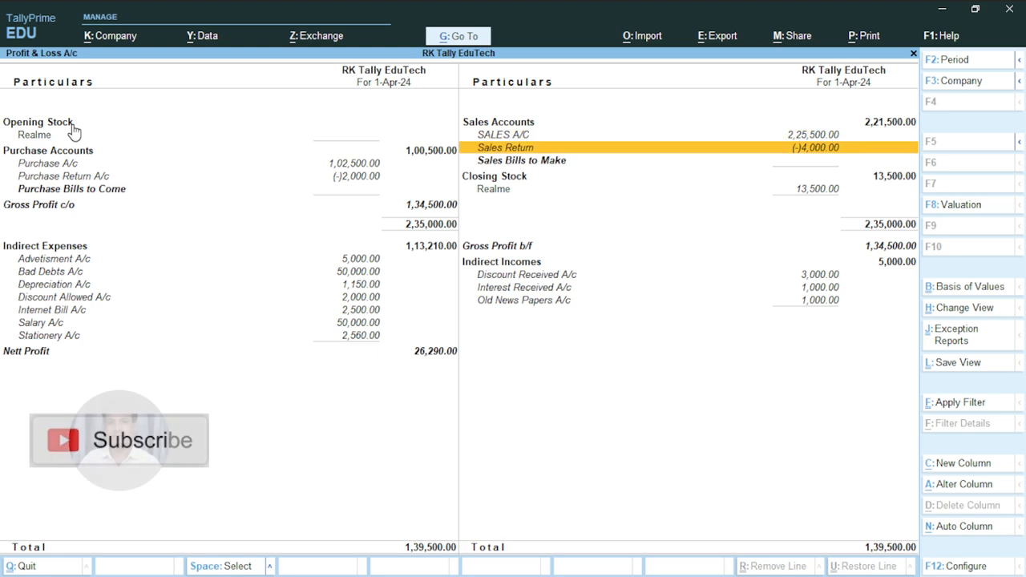
pyautogui.press('Left')
pyautogui.press('Right')
pyautogui.press('Down')
pyautogui.press('Down')
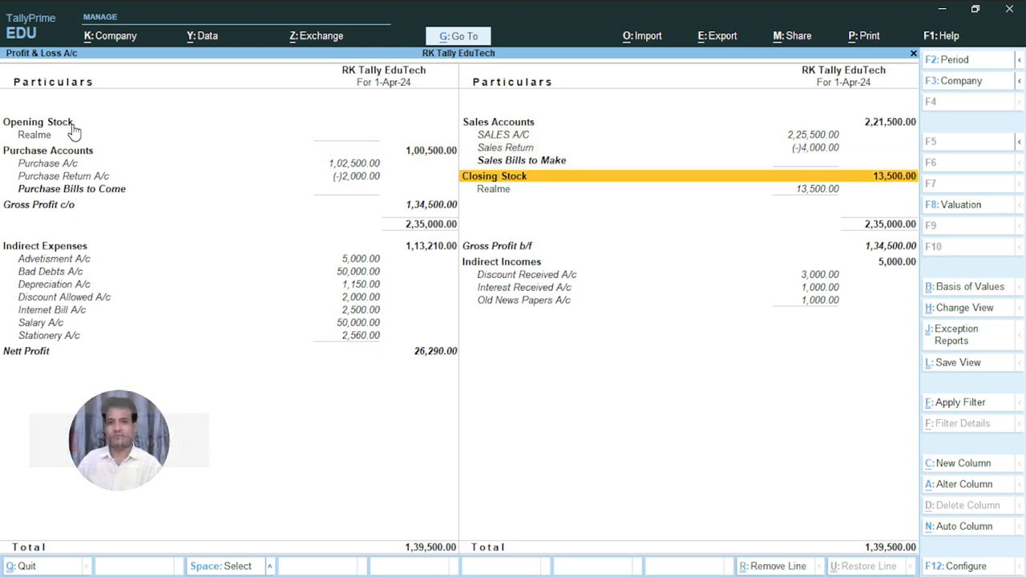
pyautogui.press('Left')
pyautogui.press('Up')
pyautogui.press('Up')
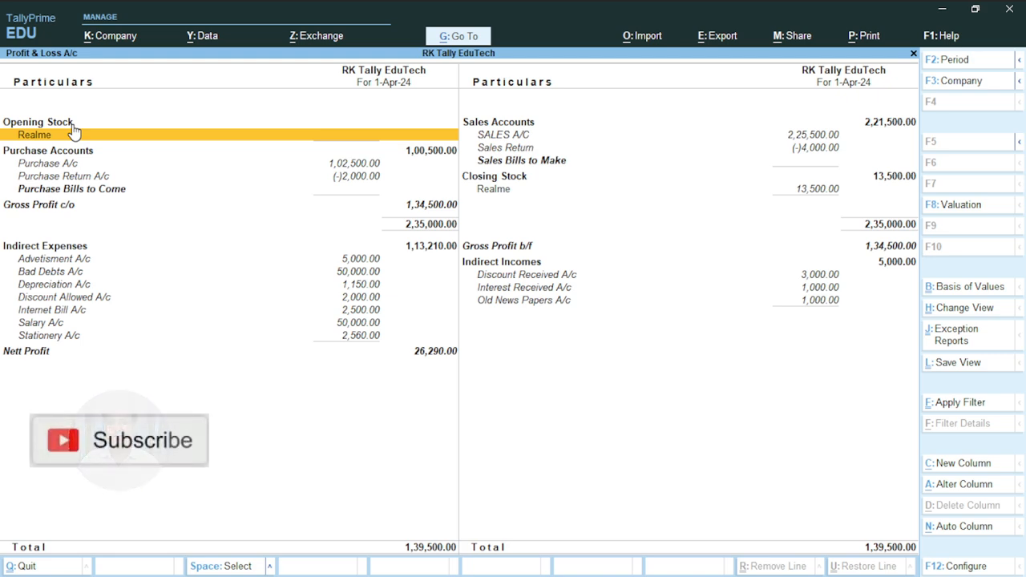
# - Review the debit side of the trading section from the opening stock item through purchases to Gross Profit c/o
pyautogui.press('Down')
pyautogui.press('Down')
pyautogui.press('Down')
pyautogui.press('Down')
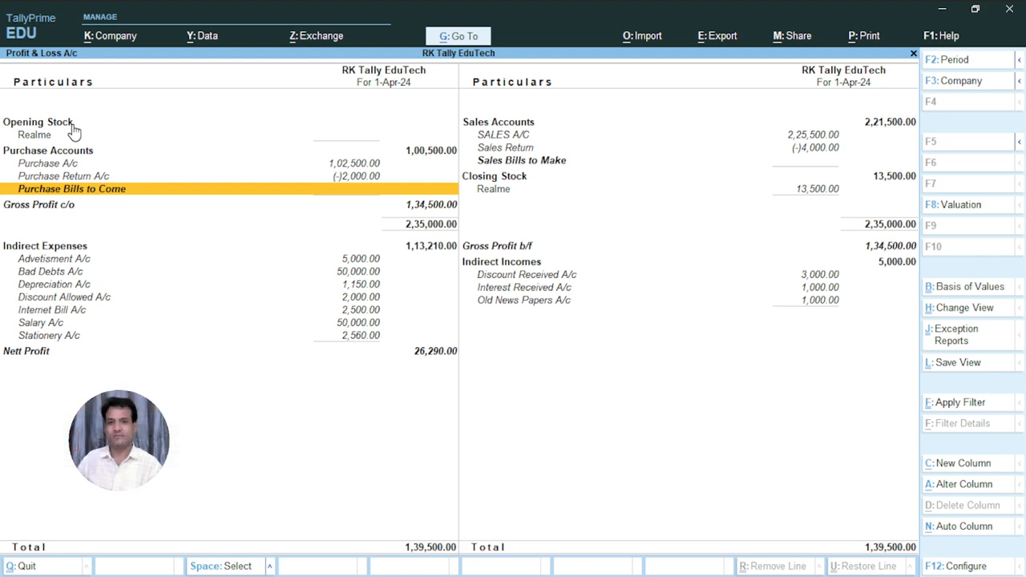
pyautogui.press('Up')
pyautogui.press('Up')
pyautogui.press('Up')
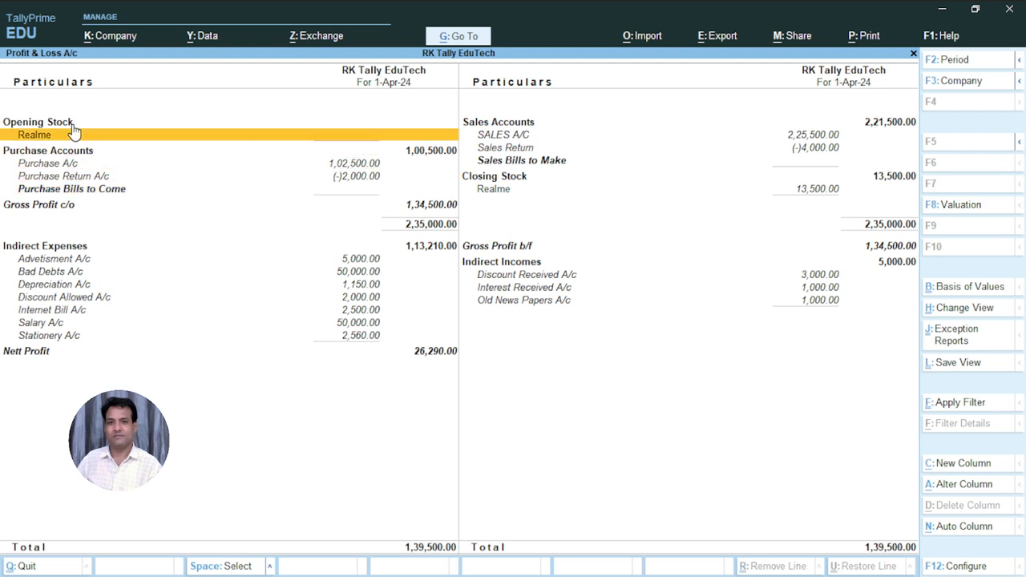
pyautogui.press('Down')
pyautogui.press('Down')
pyautogui.press('Down')
pyautogui.press('Down')
pyautogui.press('Down')
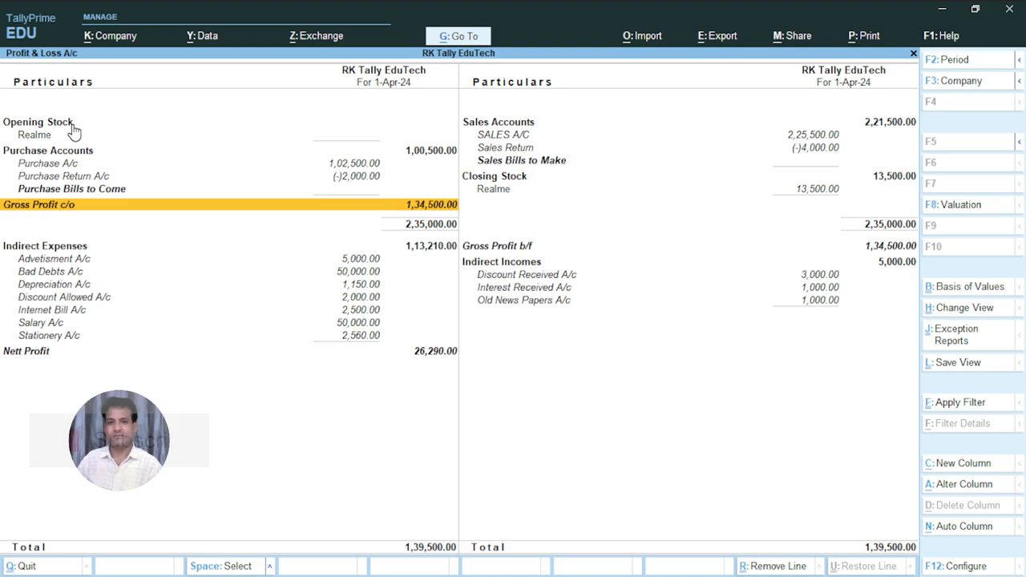
pyautogui.press('Up')
pyautogui.press('Up')
pyautogui.press('Up')
pyautogui.press('Up')
pyautogui.press('Up')
pyautogui.press('Up')
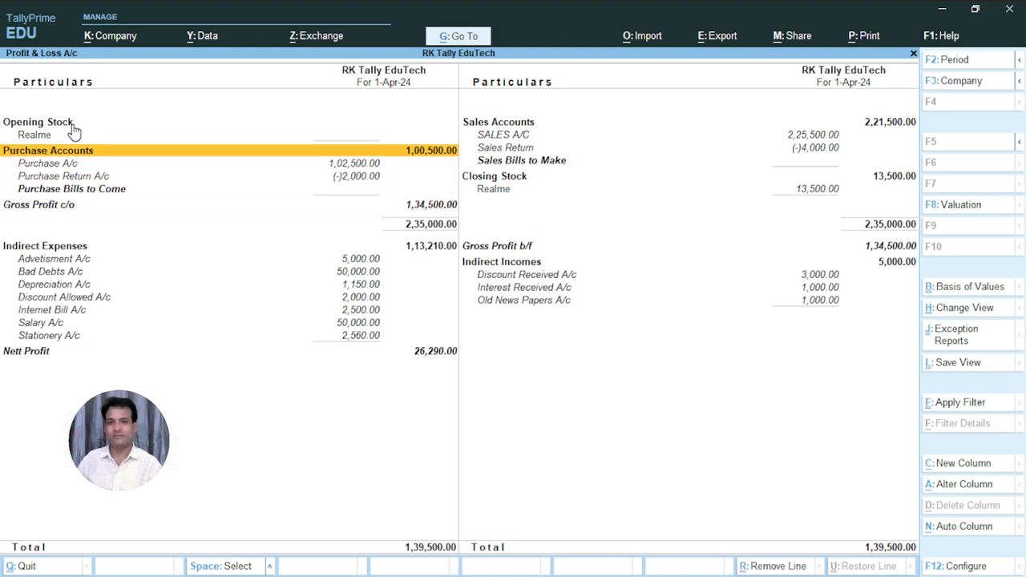
# - Compare Opening Stock and Purchase Accounts with Sales Accounts, then examine the Gross Profit c/o line
pyautogui.press('Right')
pyautogui.press('Left')
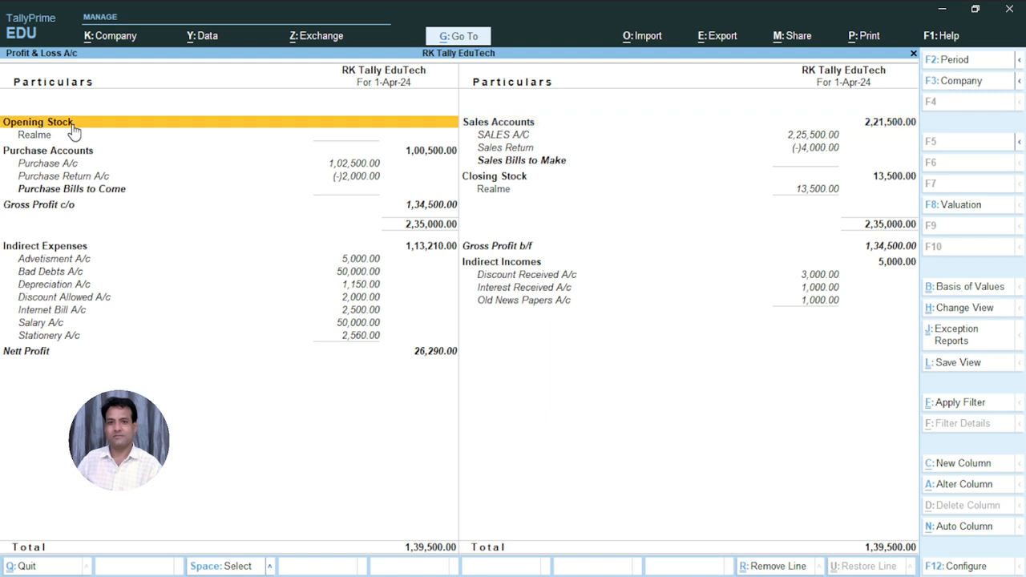
pyautogui.press('Down')
pyautogui.press('Down')
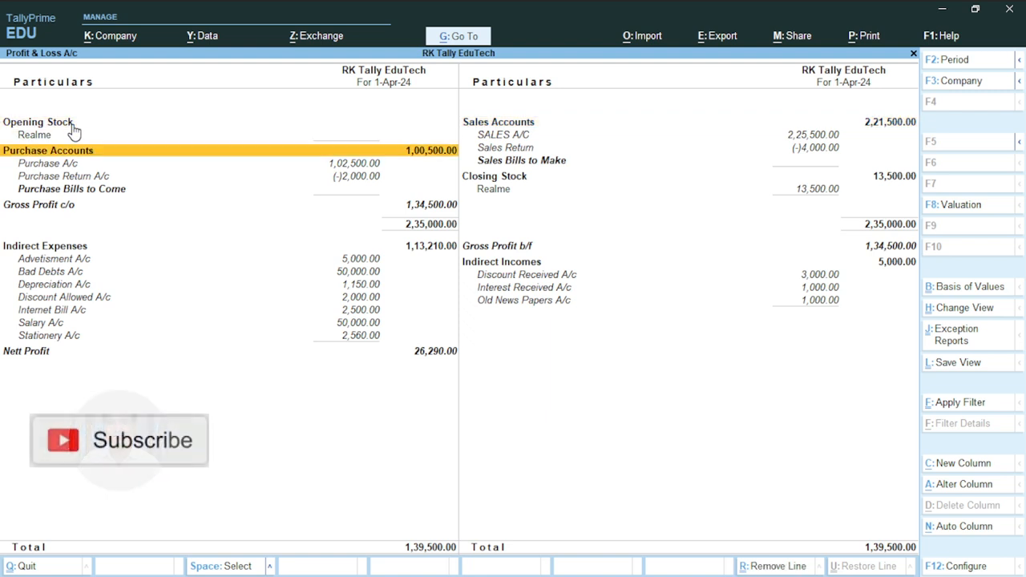
pyautogui.press('Right')
pyautogui.press('Up')
pyautogui.press('Up')
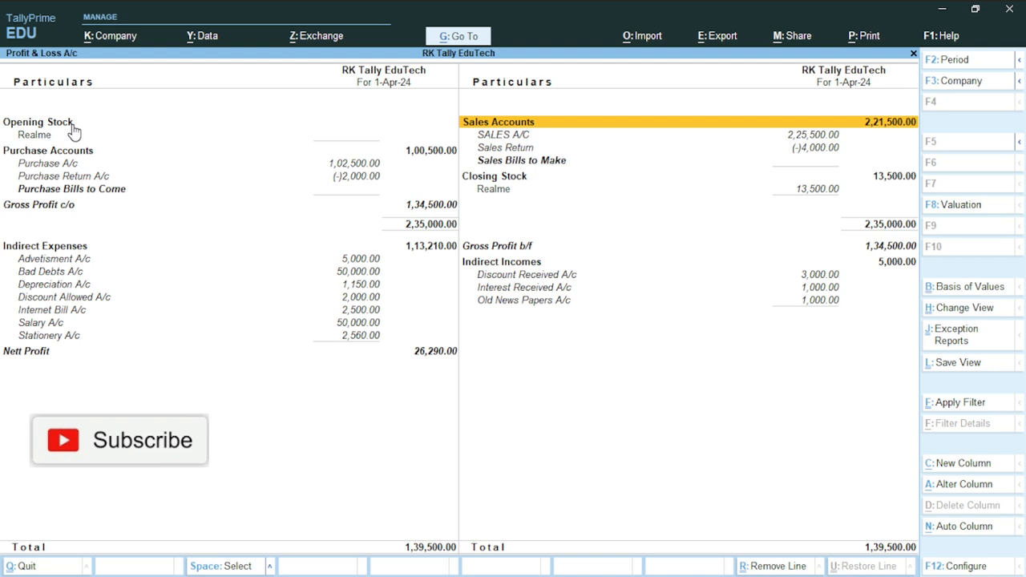
pyautogui.press('Left')
pyautogui.press('Down')
pyautogui.press('Down')
pyautogui.press('Down')
pyautogui.press('Down')
pyautogui.press('Down')
pyautogui.press('Down')
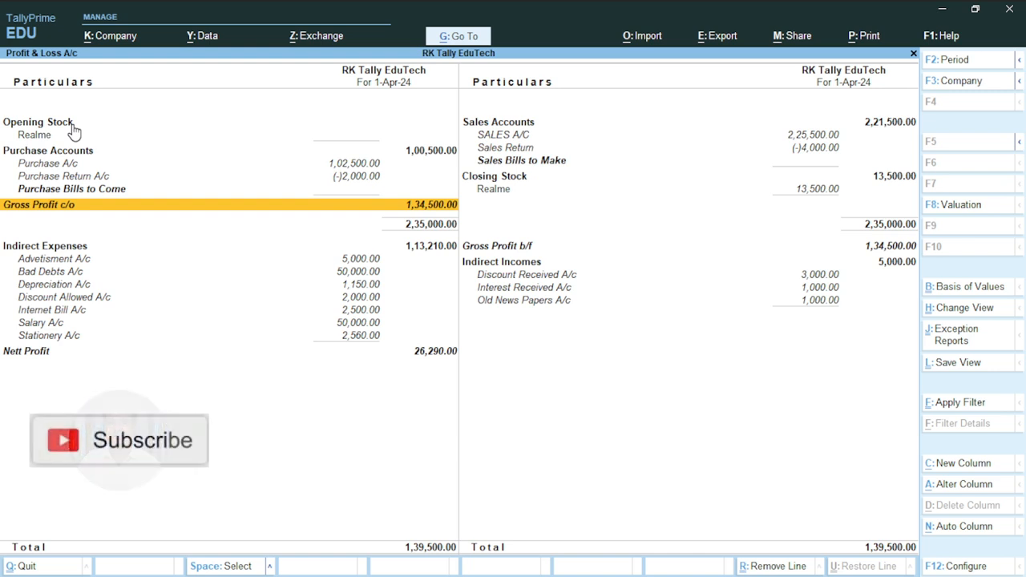
# - Close the Profit & Loss report and open a new payment voucher
pyautogui.press('Escape')
pyautogui.press('Up')
pyautogui.press('Up')
pyautogui.press('Up')
pyautogui.press('Up')
pyautogui.press('Up')
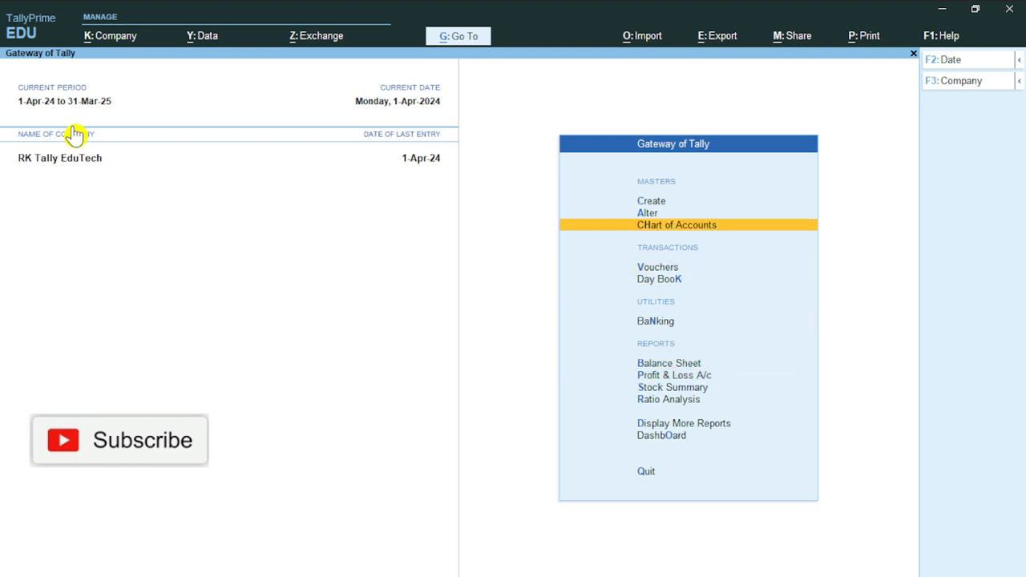
pyautogui.press('Down')
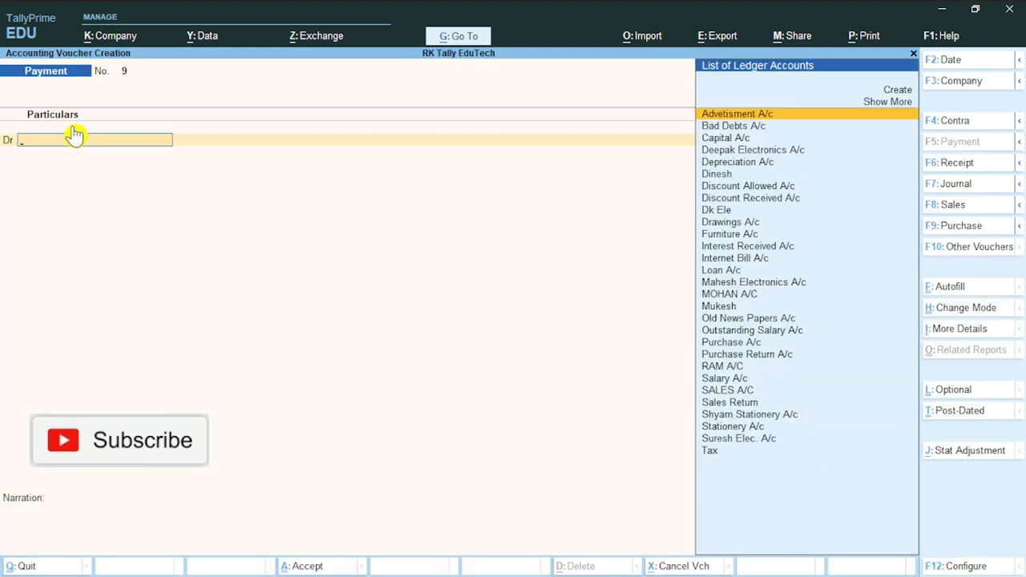
# - Create a new ledger from the payment voucher's debit line and name it Wages A/c
pyautogui.write('wa')
pyautogui.press('Up')
pyautogui.press('Up')
pyautogui.press('Up')
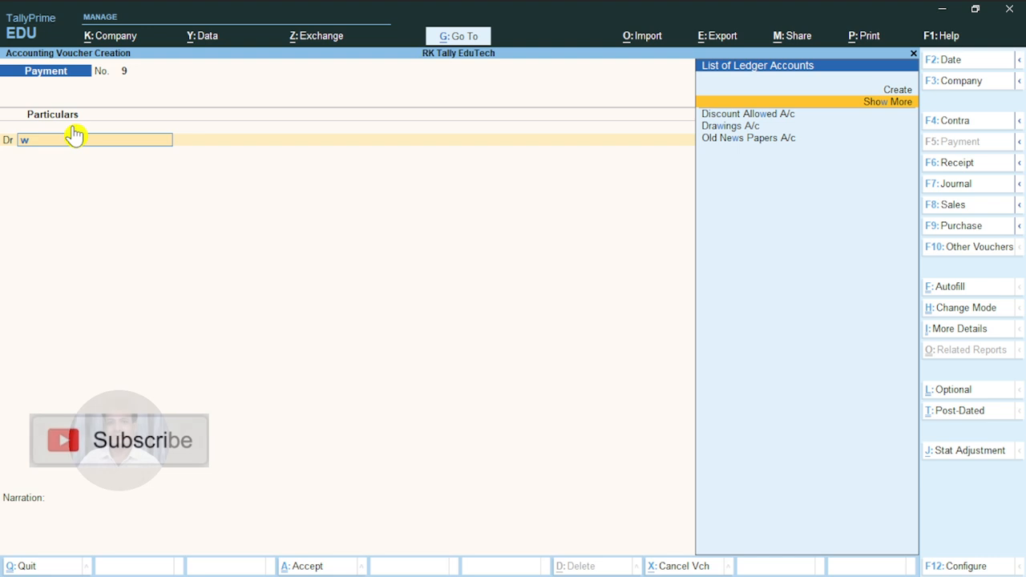
pyautogui.press('Up')
pyautogui.press('Return')
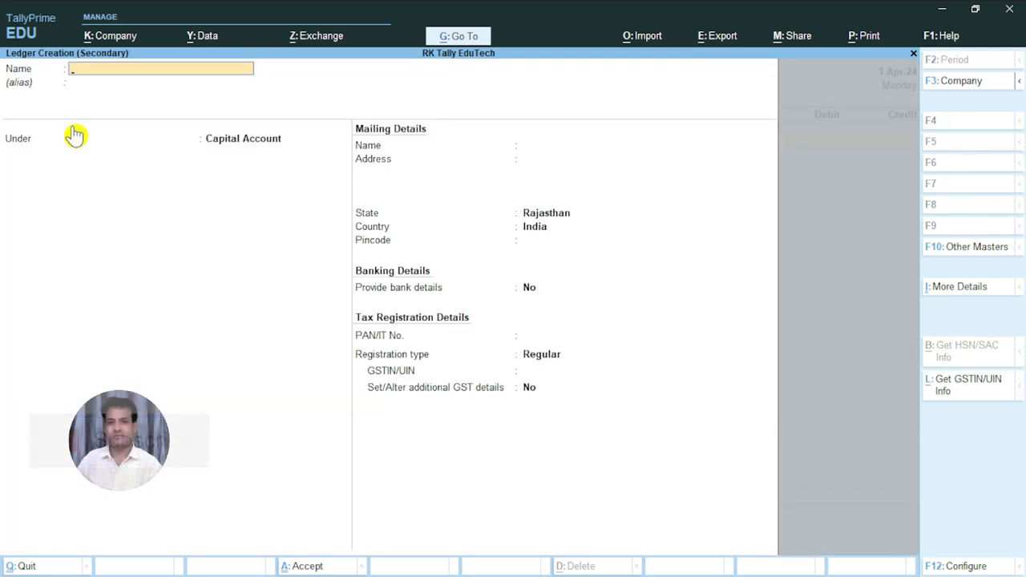
pyautogui.write('Wage')
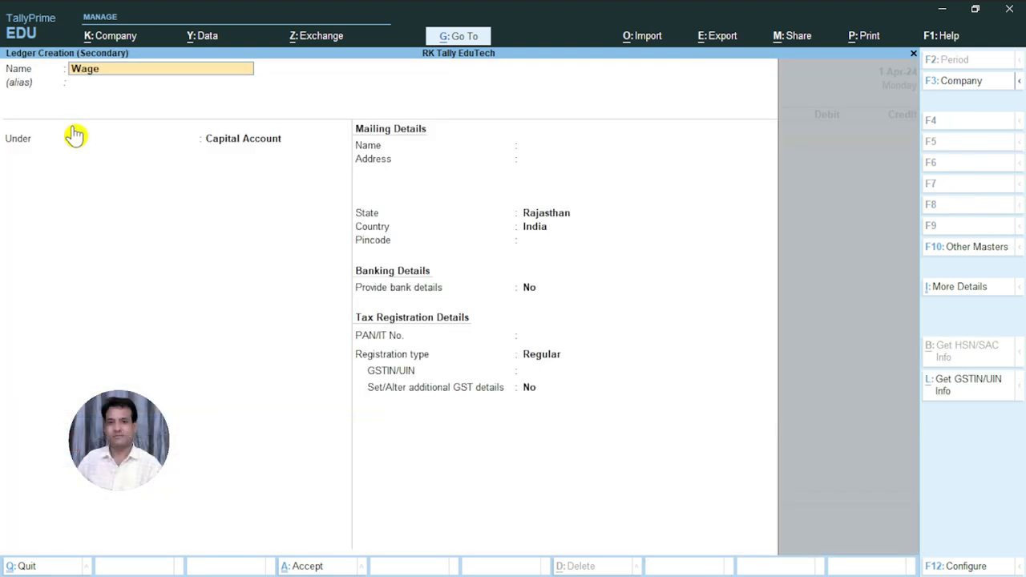
pyautogui.write('s a/c')
pyautogui.press('Return')
# - Group the Wages A/c ledger under Direct Expenses and save it
pyautogui.write('D')
pyautogui.press('Down')
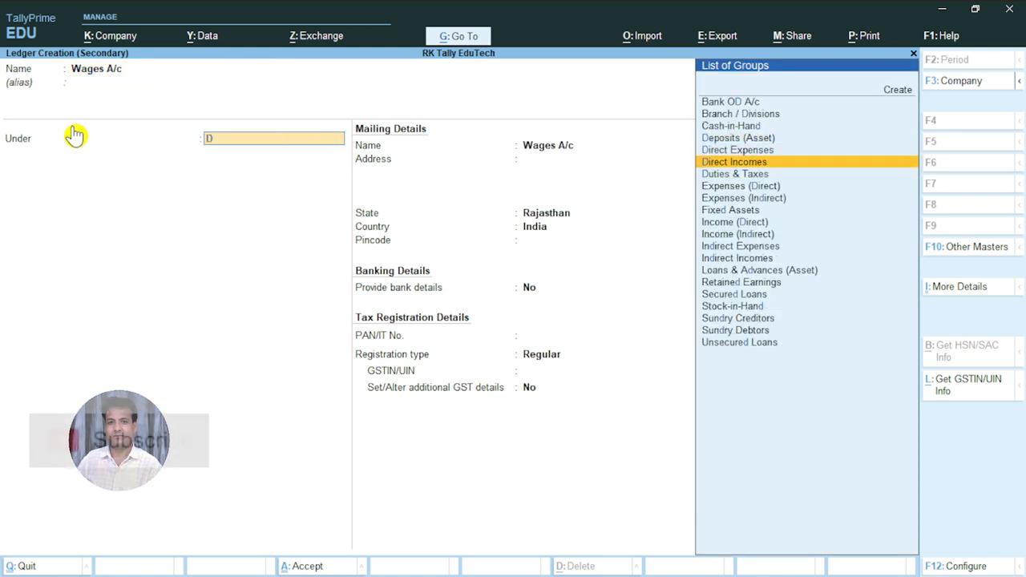
pyautogui.press('Up')
pyautogui.press('Return')
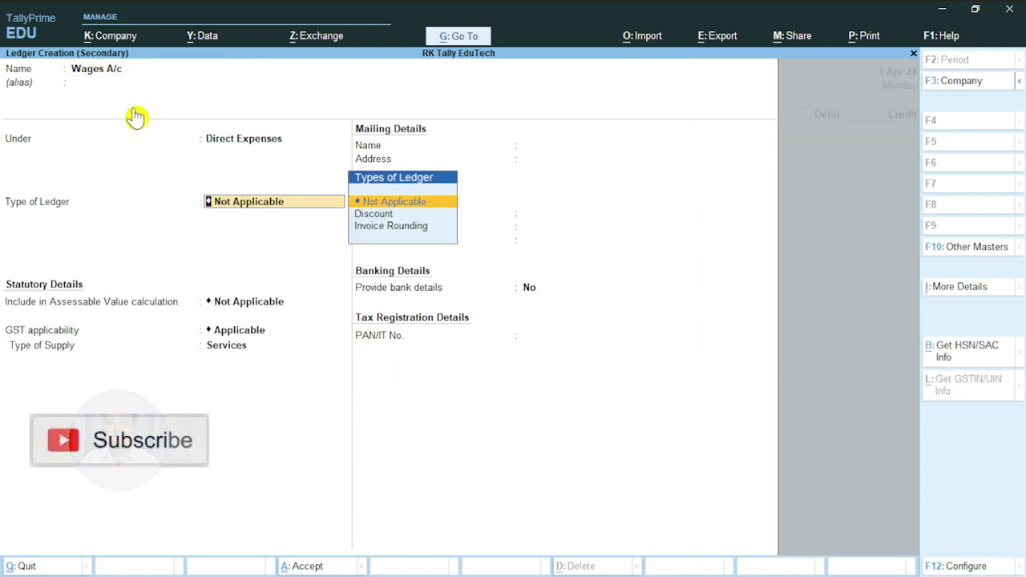
pyautogui.hotkey('ctrl', 'a')
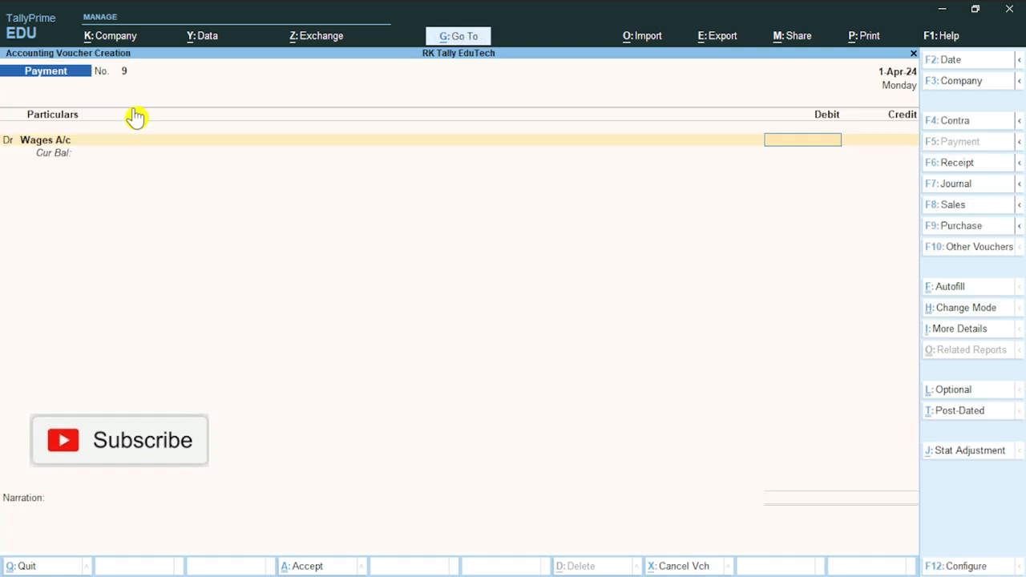
# - Debit Wages A/c with 5,000, credit Cash for the same amount and save the payment voucher
pyautogui.write('5000')
pyautogui.press('Return')
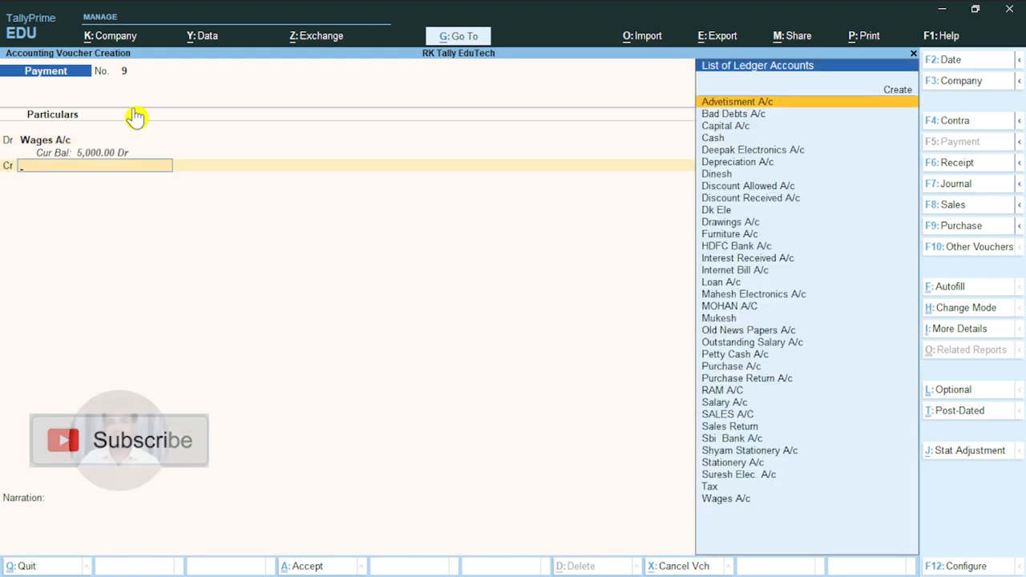
pyautogui.write('Cas')
pyautogui.press('Return')
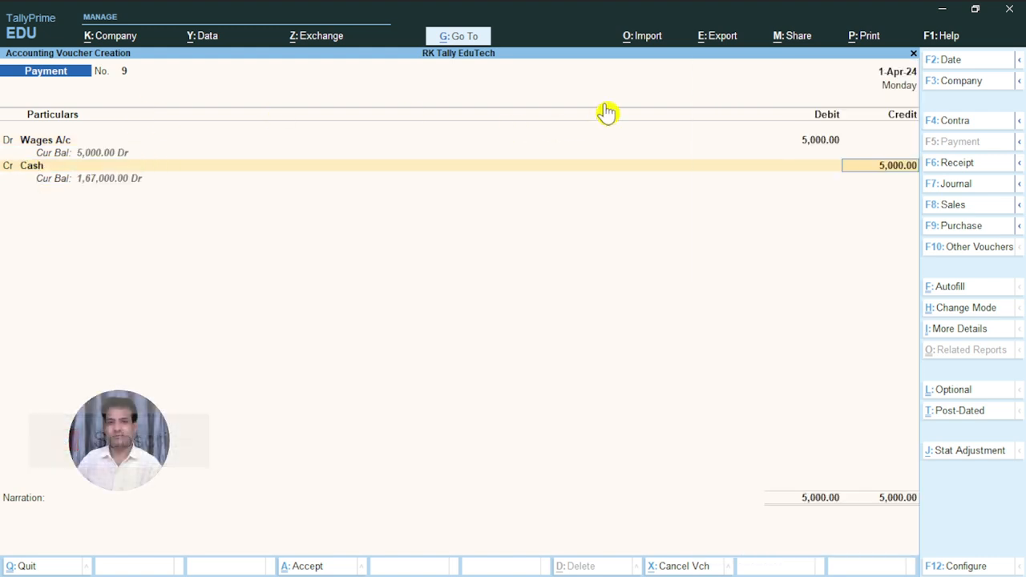
pyautogui.press('Return')
pyautogui.press('Return')
pyautogui.press('Return')
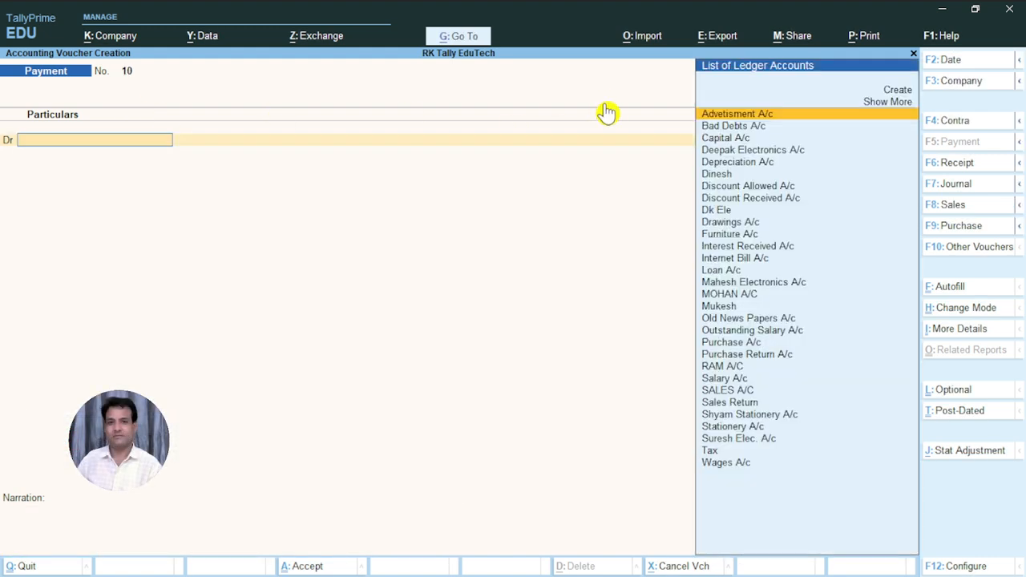
# - Leave voucher entry and open the Profit & Loss A/c report in detailed view
pyautogui.press('Escape')
pyautogui.press('Down')
pyautogui.press('Down')
pyautogui.press('Down')
pyautogui.press('Down')
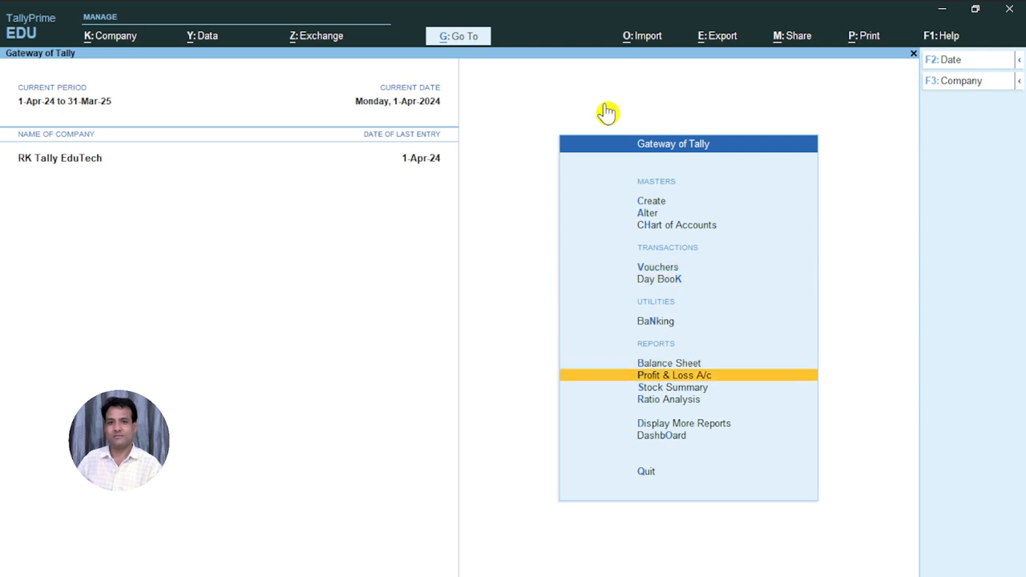
pyautogui.press('Return')
pyautogui.hotkey('alt', 'F5')
# - Examine the Direct Expenses group against the Gross Profit c/o line in the trading section
pyautogui.press('Down')
pyautogui.press('Down')
pyautogui.press('Down')
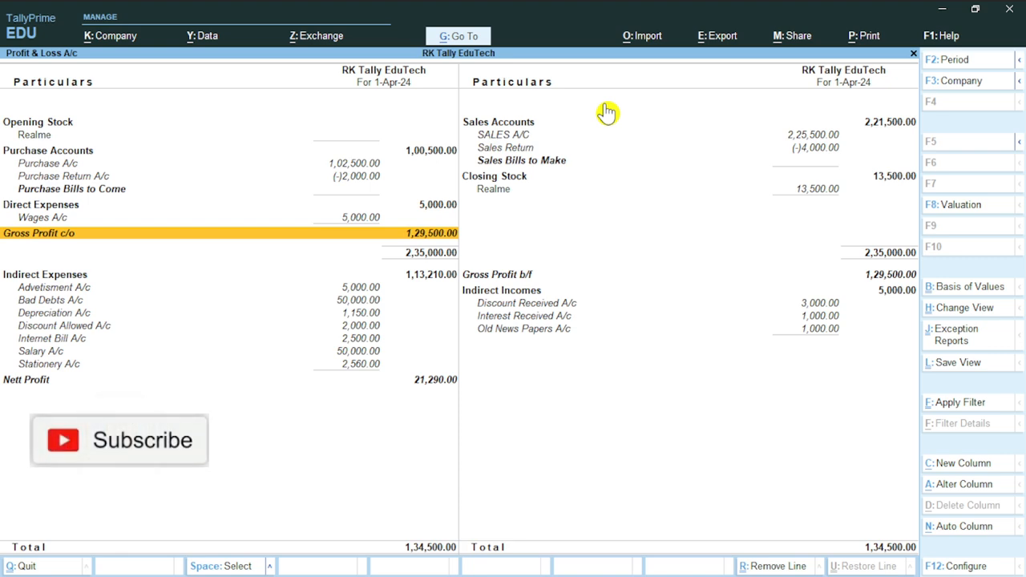
pyautogui.press('Up')
pyautogui.press('Up')
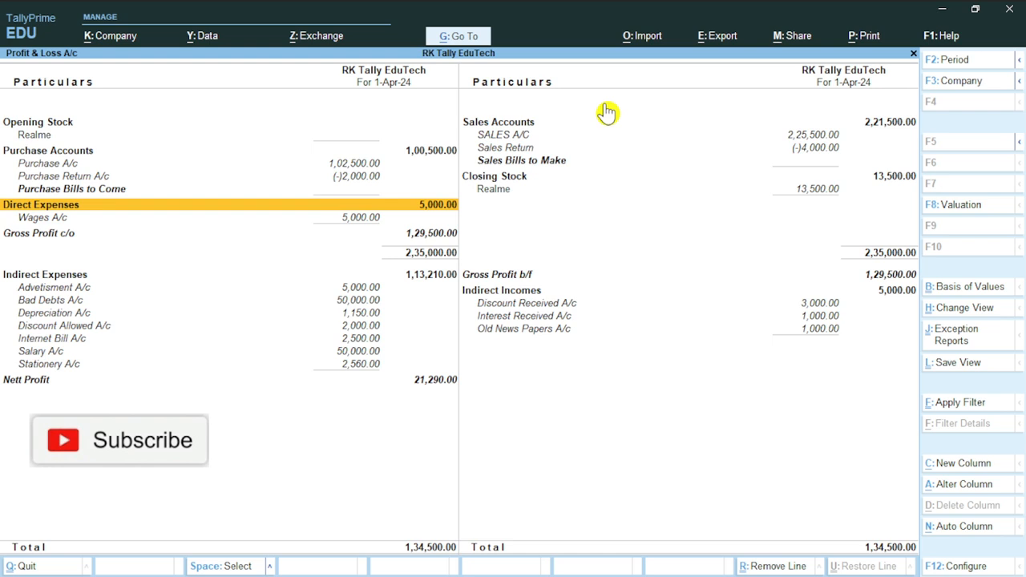
pyautogui.press('Down')
pyautogui.press('Down')
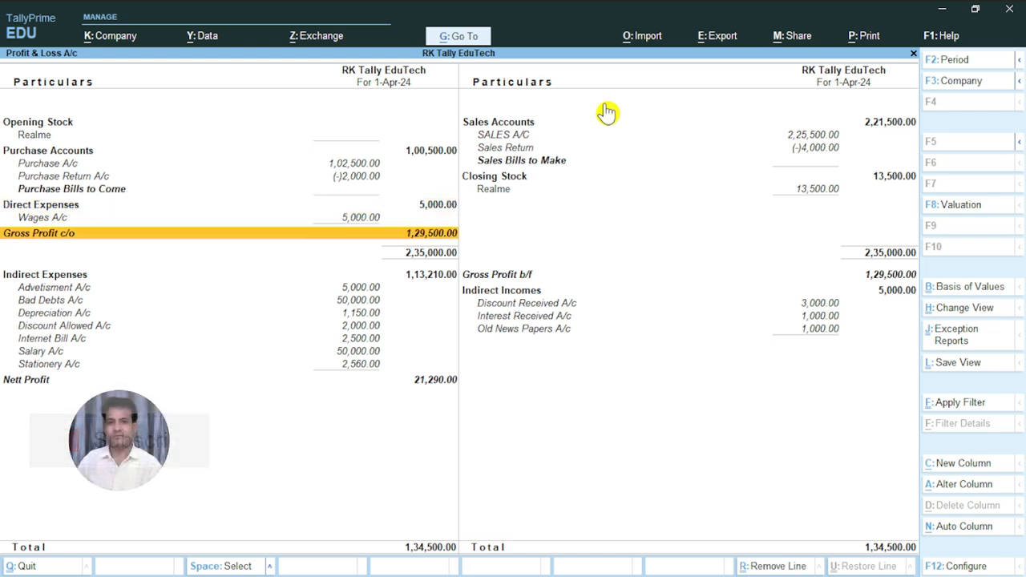
# - Drill down from Wages A/c through April to its payment voucher and go to the debit amount
pyautogui.press('Up')
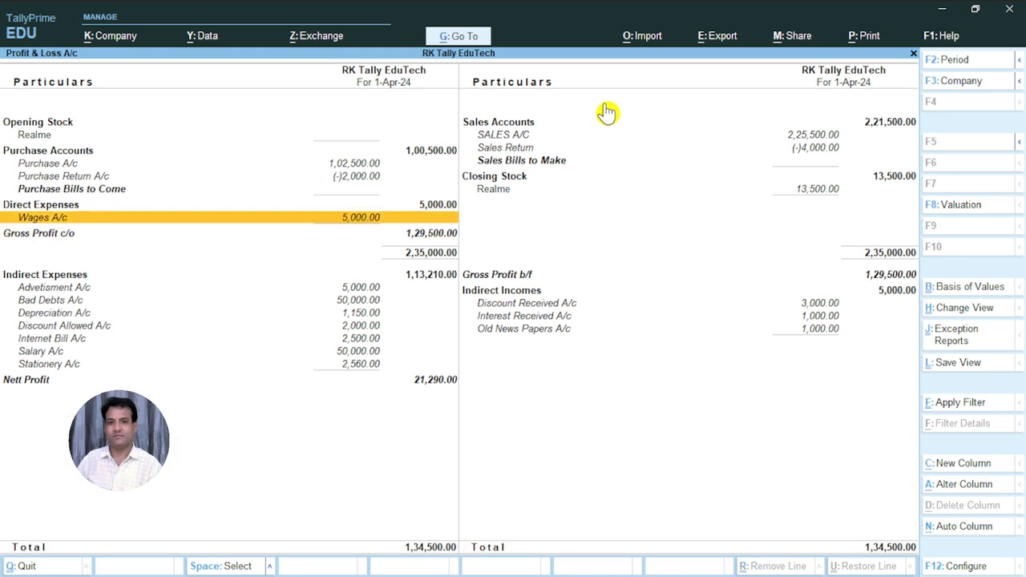
pyautogui.press('Return')
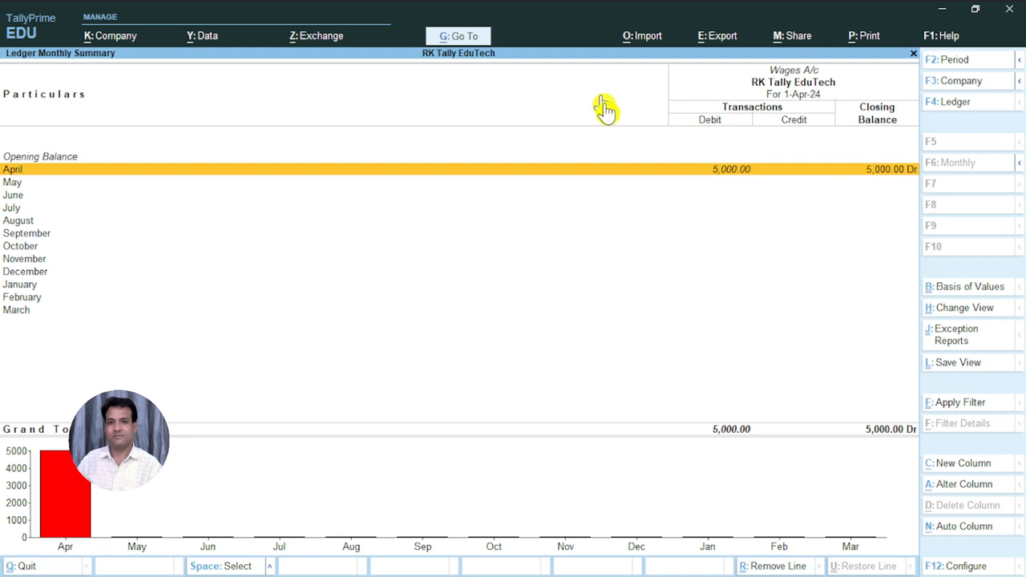
pyautogui.press('Return')
pyautogui.press('Return')
pyautogui.press('Return')
pyautogui.press('Return')
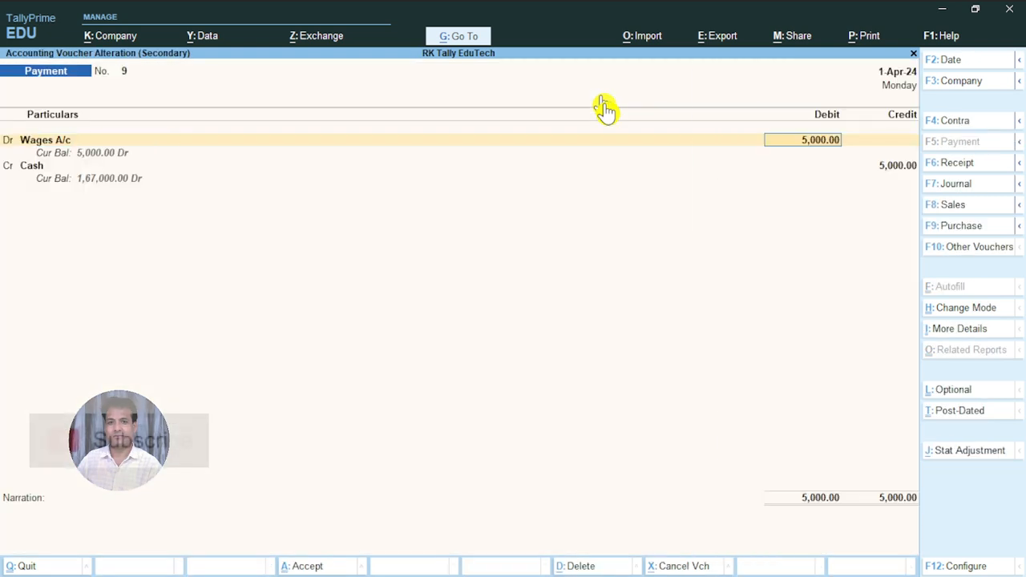
# - Set the Wages A/c debit amount to 1,60,000 and save the altered payment voucher
pyautogui.write('1')
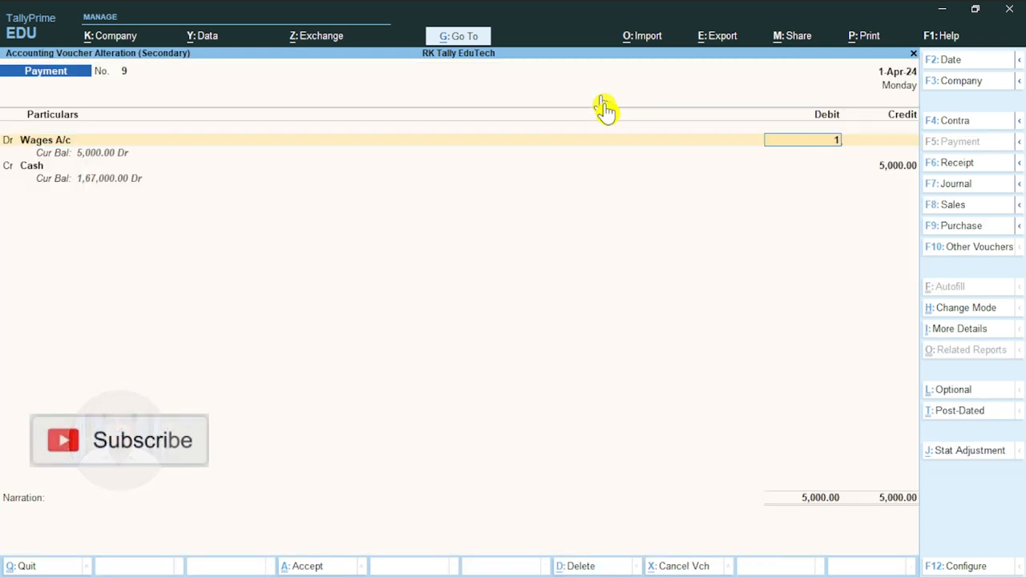
pyautogui.write(',60,000000')
pyautogui.press('Return')
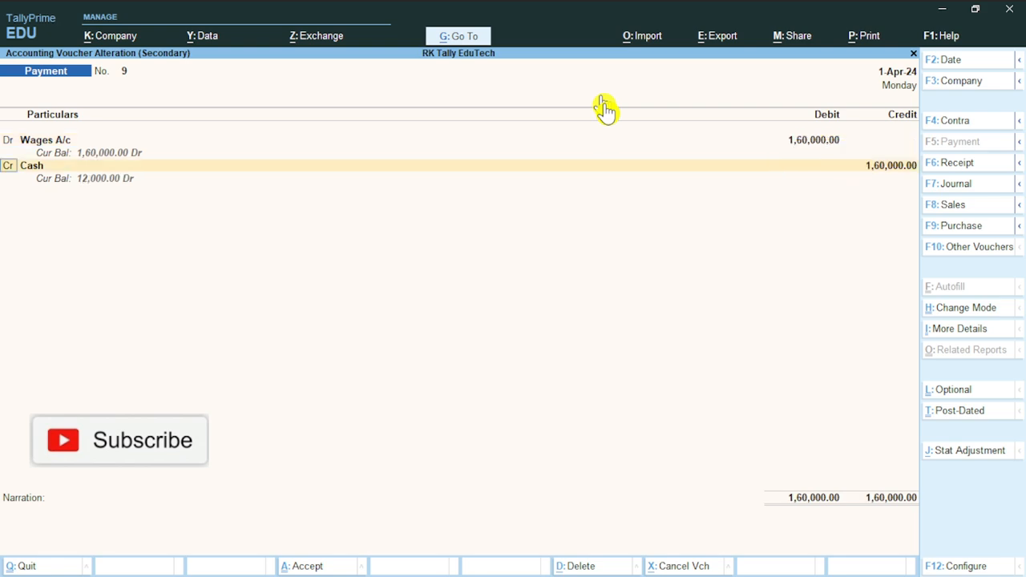
pyautogui.press('Return')
pyautogui.press('Return')
pyautogui.press('Return')
pyautogui.press('Return')
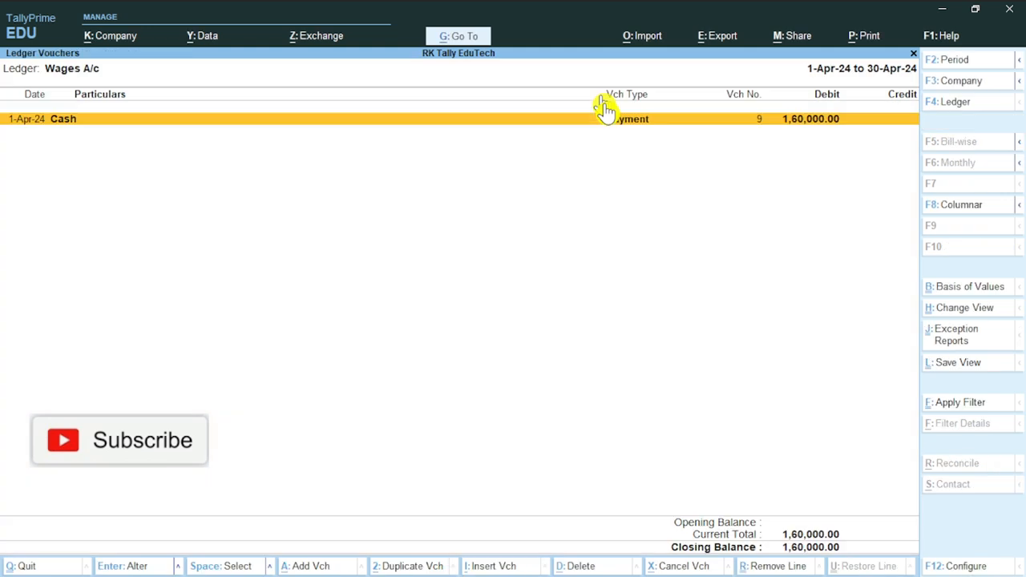
# - Return to the Profit & Loss report and examine Direct Expenses, Wages A/c and Gross Loss c/o
pyautogui.press('Escape')
pyautogui.press('Escape')
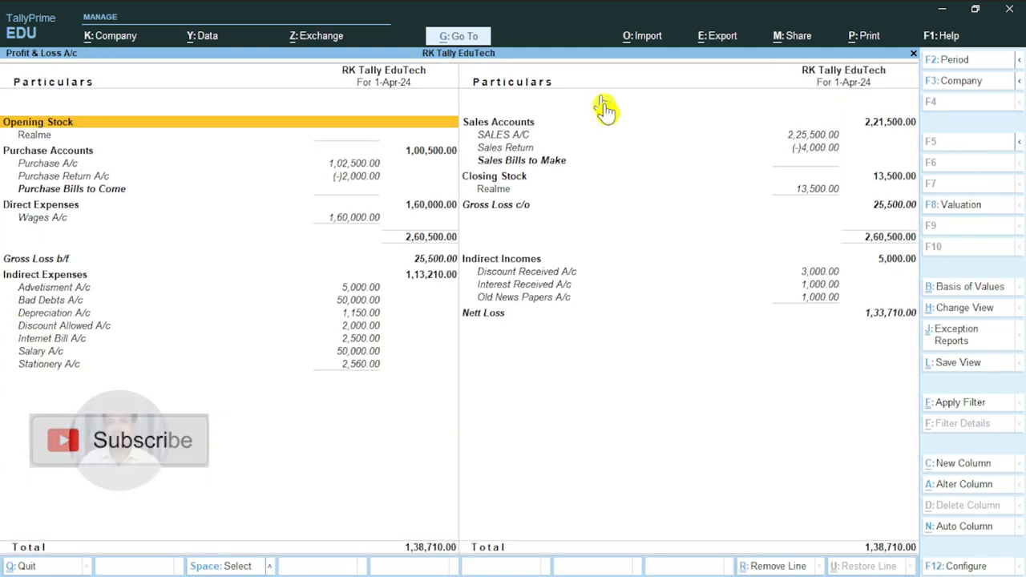
pyautogui.press('Down')
pyautogui.press('Down')
pyautogui.press('Down')
pyautogui.press('Down')
pyautogui.press('Down')
pyautogui.press('Right')
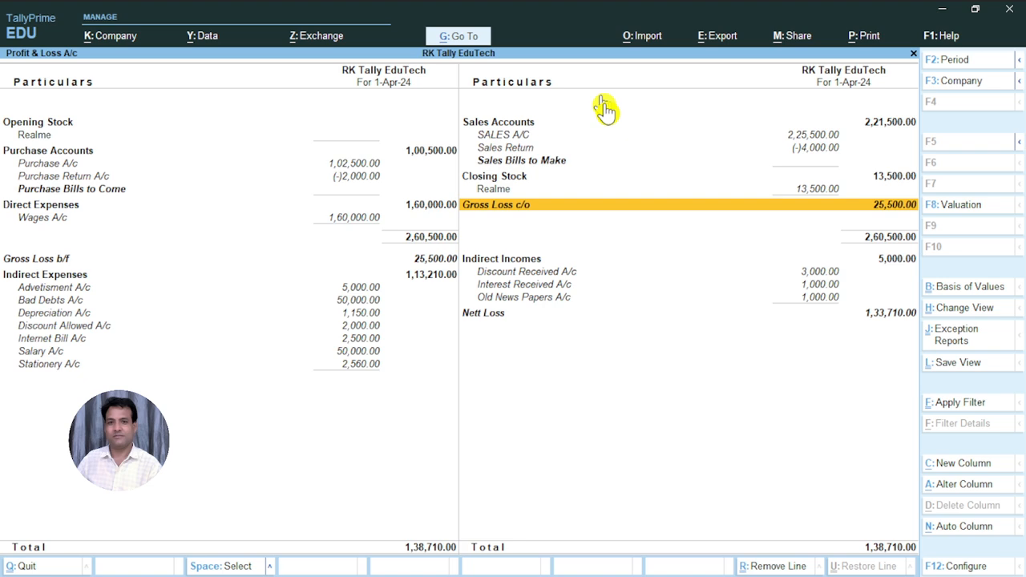
pyautogui.press('Left')
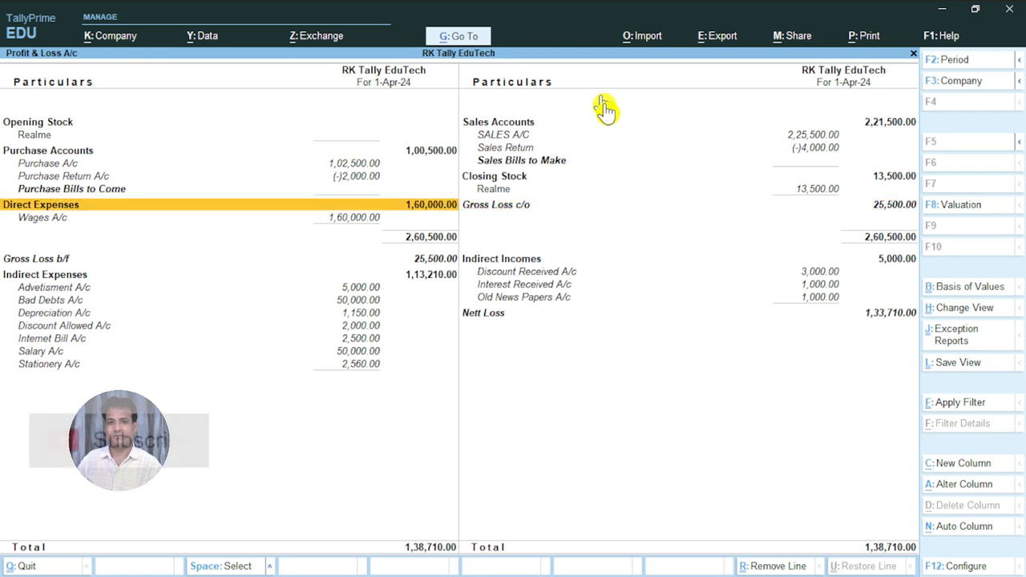
pyautogui.press('Down')
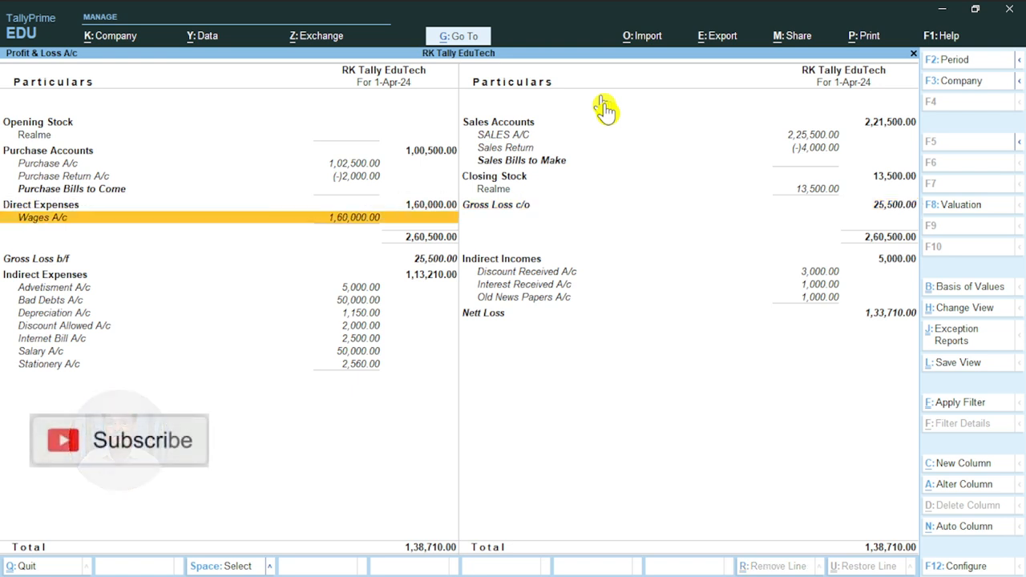
# - Compare Purchase Accounts and Opening Stock with Sales Accounts across the two sides of the trading section
pyautogui.press('Up')
pyautogui.press('Up')
pyautogui.press('Up')
pyautogui.press('Up')
pyautogui.press('Up')
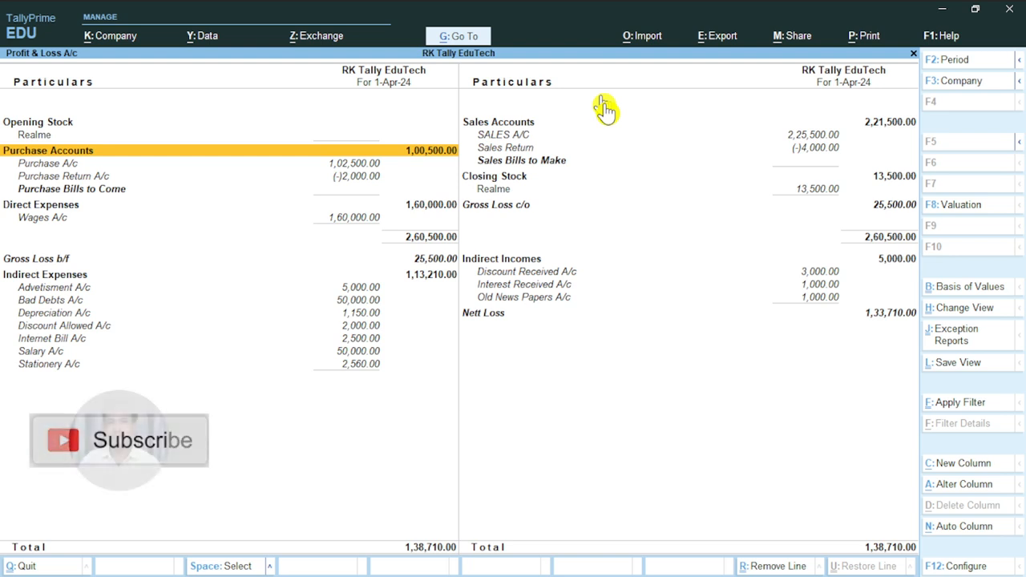
pyautogui.press('Right')
pyautogui.press('Up')
pyautogui.press('Up')
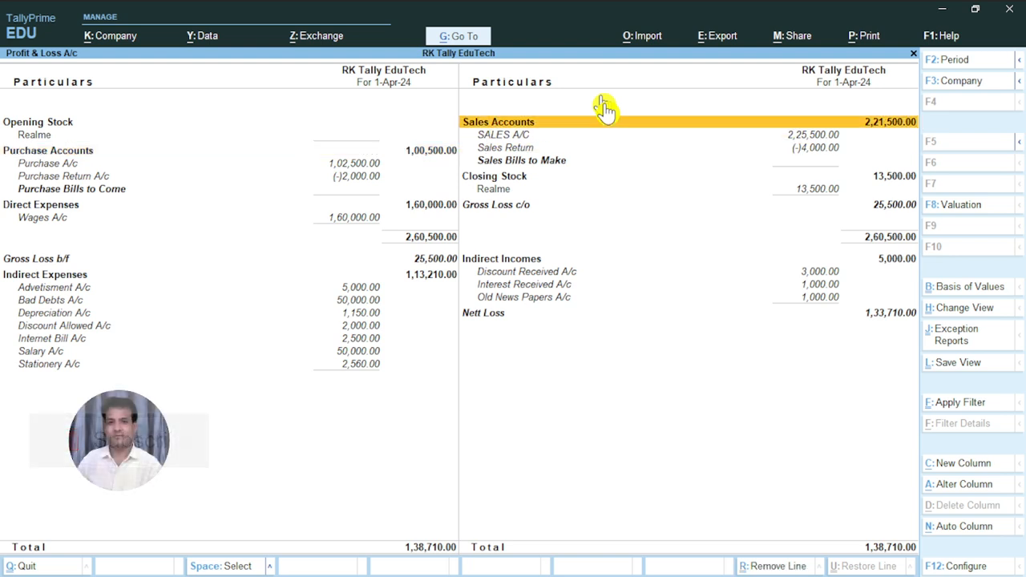
pyautogui.press('Left')
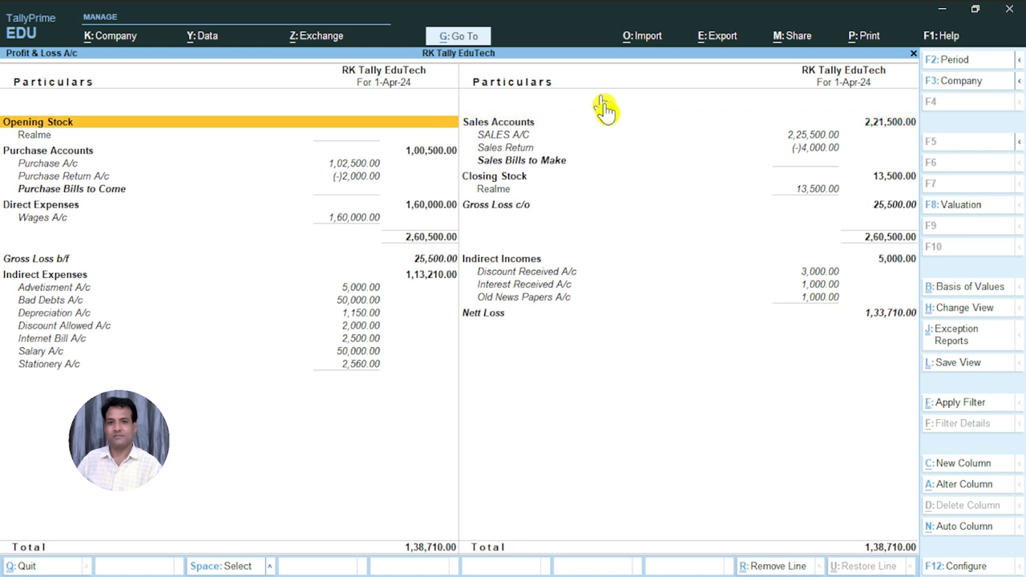
# - Review the credit side from Sales Accounts to Closing Stock, then compare Direct Expenses with Gross Loss c/o
pyautogui.press('Right')
pyautogui.press('Down')
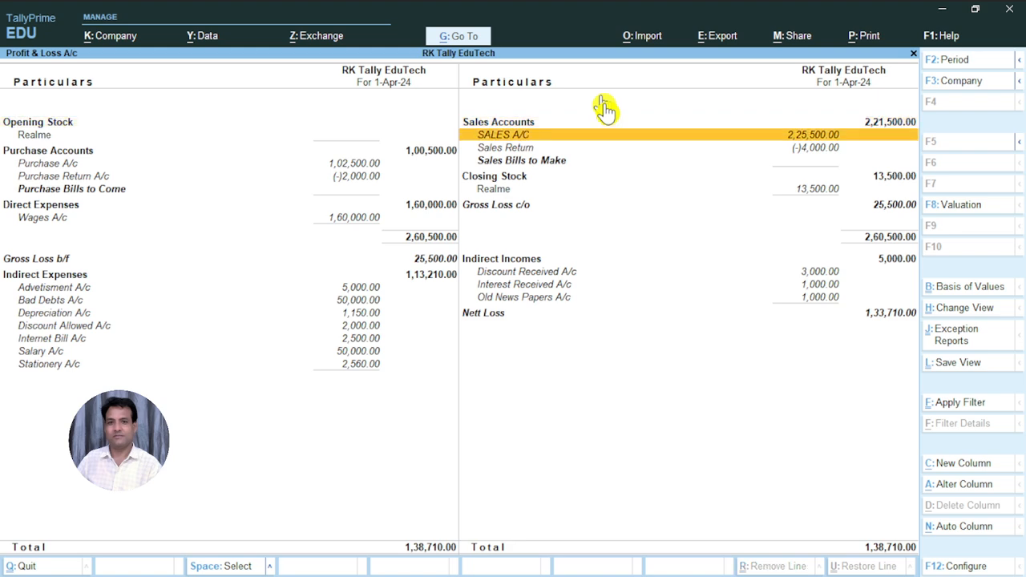
pyautogui.press('Down')
pyautogui.press('Down')
pyautogui.press('Down')
pyautogui.press('Down')
pyautogui.press('Down')
pyautogui.press('Down')
pyautogui.press('Down')
pyautogui.press('Up')
pyautogui.press('Up')
pyautogui.press('Up')
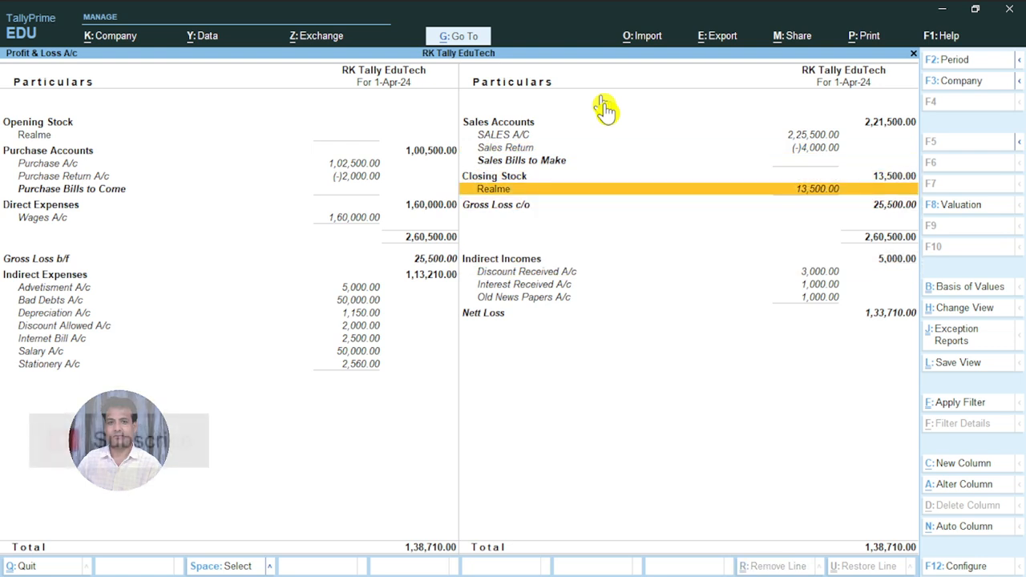
pyautogui.press('Left')
pyautogui.press('Down')
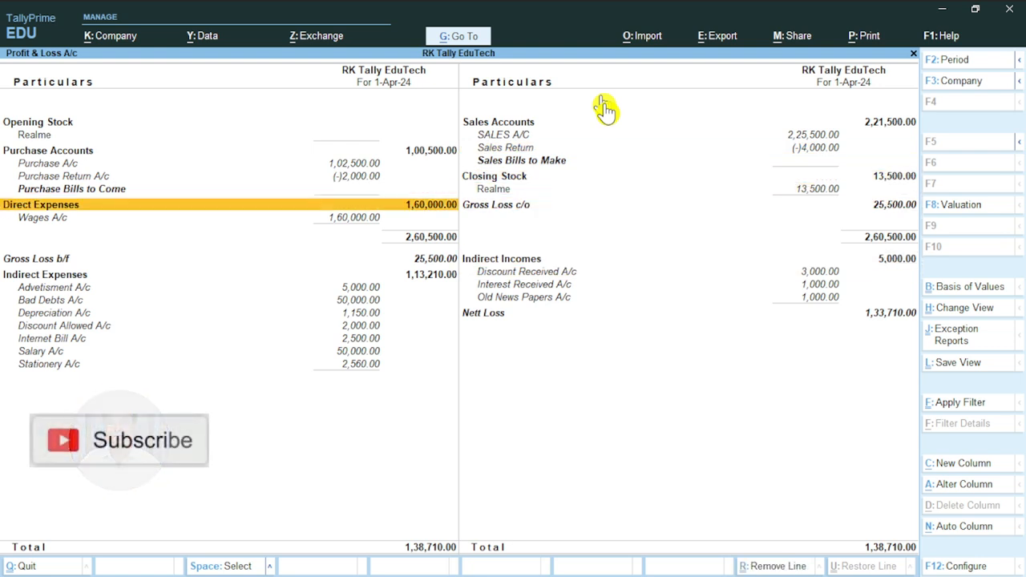
pyautogui.press('Right')
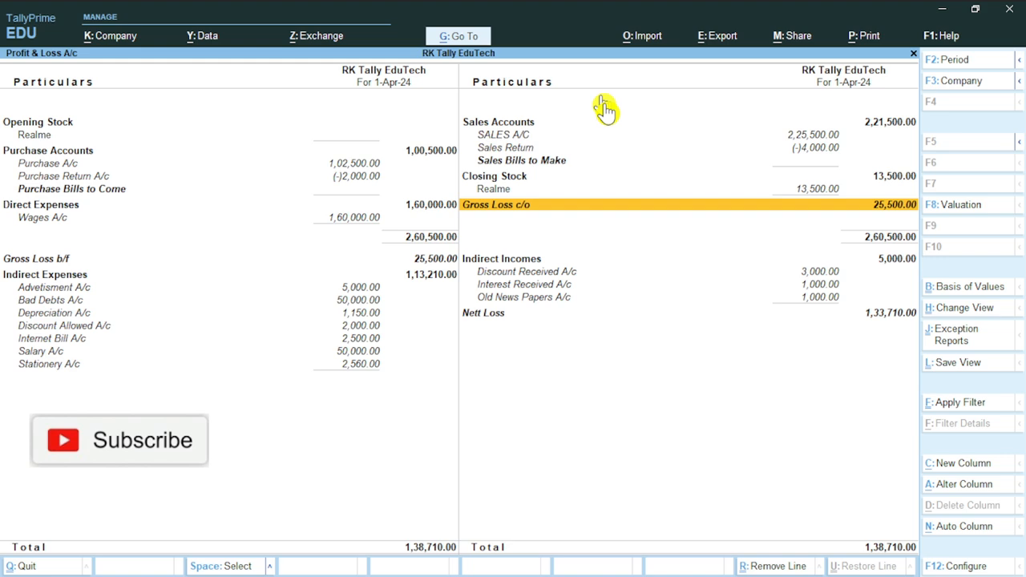
# - Recheck Direct Expenses, Sales Return and the purchase lines, finishing at Gross Loss c/o
pyautogui.press('Left')
pyautogui.press('Up')
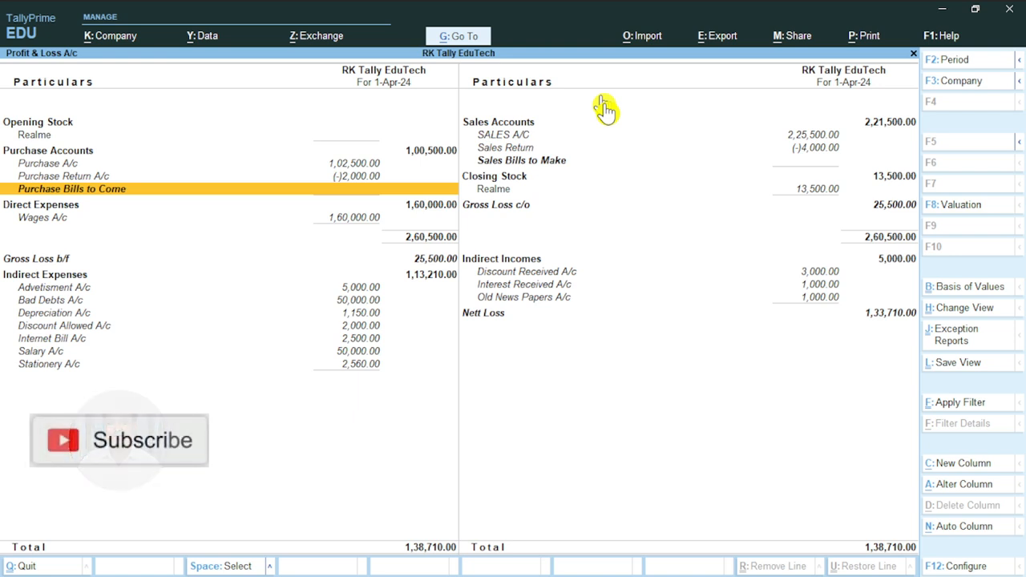
pyautogui.press('Down')
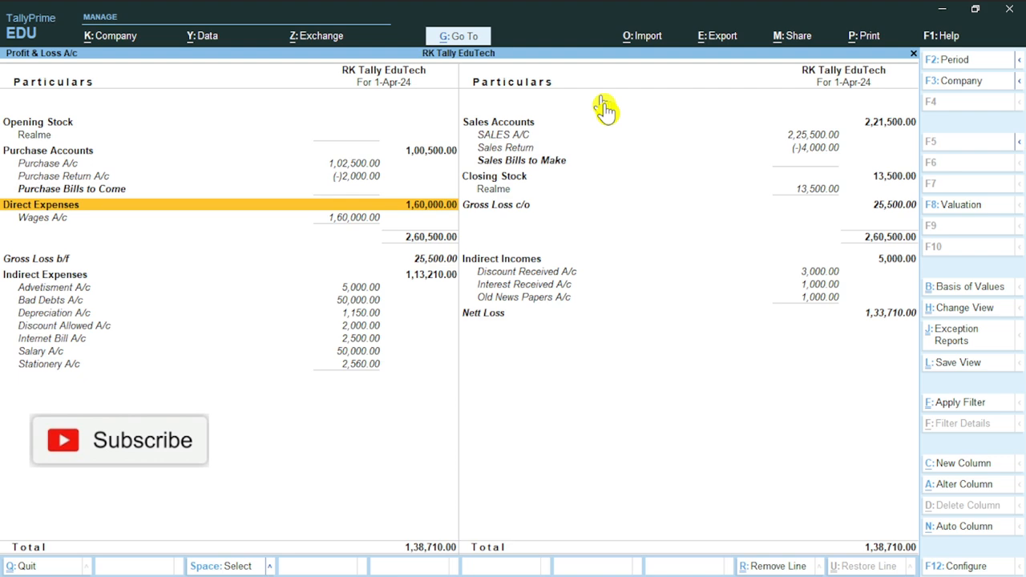
pyautogui.press('Right')
pyautogui.press('Up')
pyautogui.press('Up')
pyautogui.press('Up')
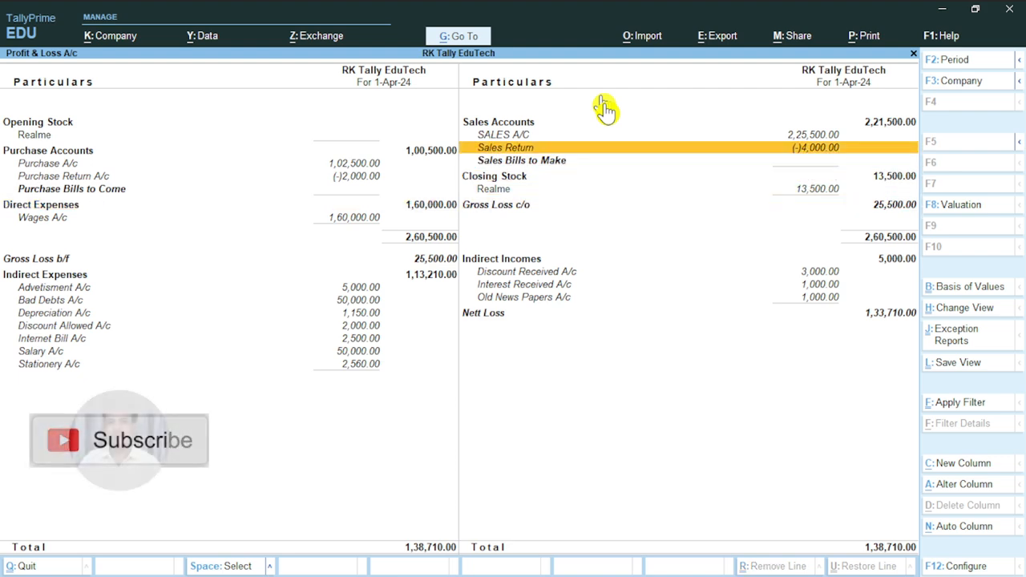
pyautogui.press('Left')
pyautogui.press('Down')
pyautogui.press('Down')
pyautogui.press('Down')
pyautogui.press('Down')
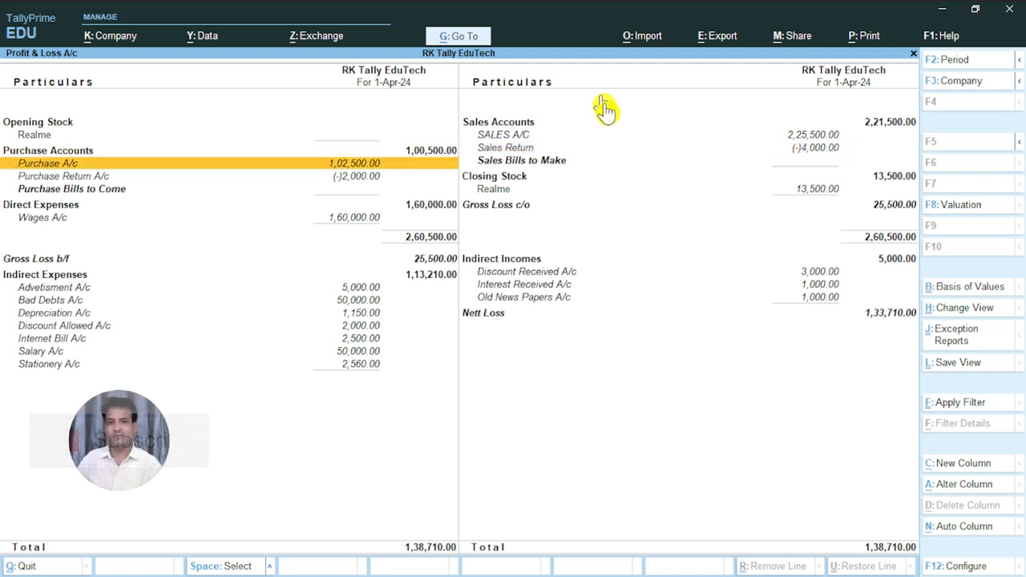
pyautogui.press('Right')
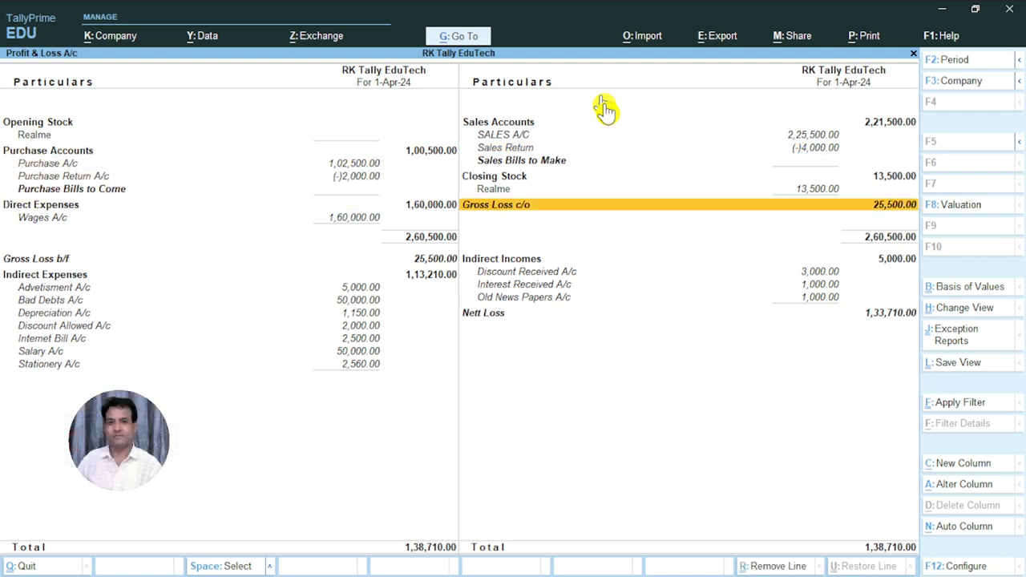
# - Open the Wages A/c payment voucher from the Profit & Loss report, set its debit amount to 5000 and save it
pyautogui.press('Left')
pyautogui.press('Down')
pyautogui.press('Return')
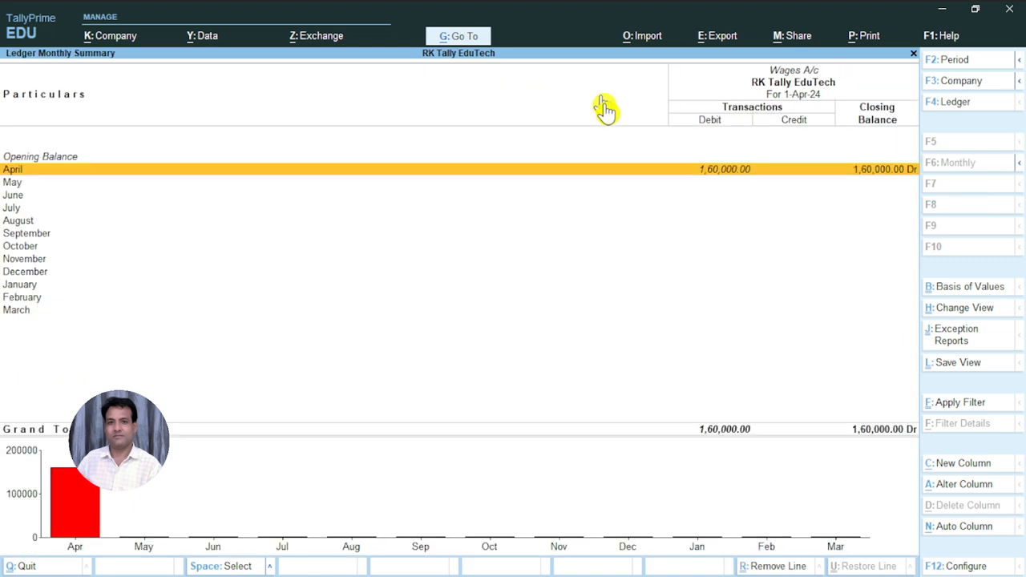
pyautogui.press('Return')
pyautogui.press('Return')
pyautogui.press('Return')
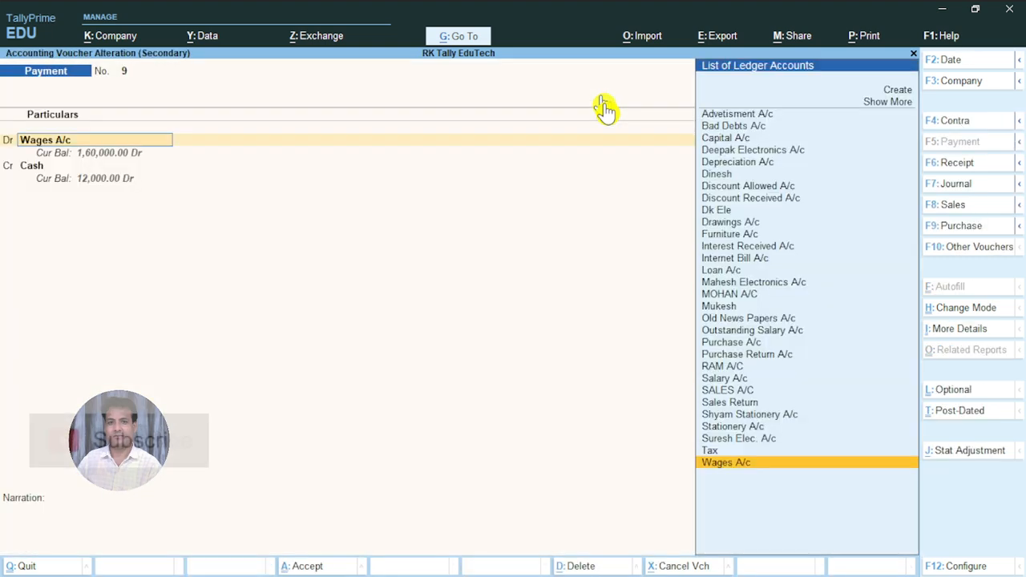
pyautogui.press('Return')
pyautogui.write('5000')
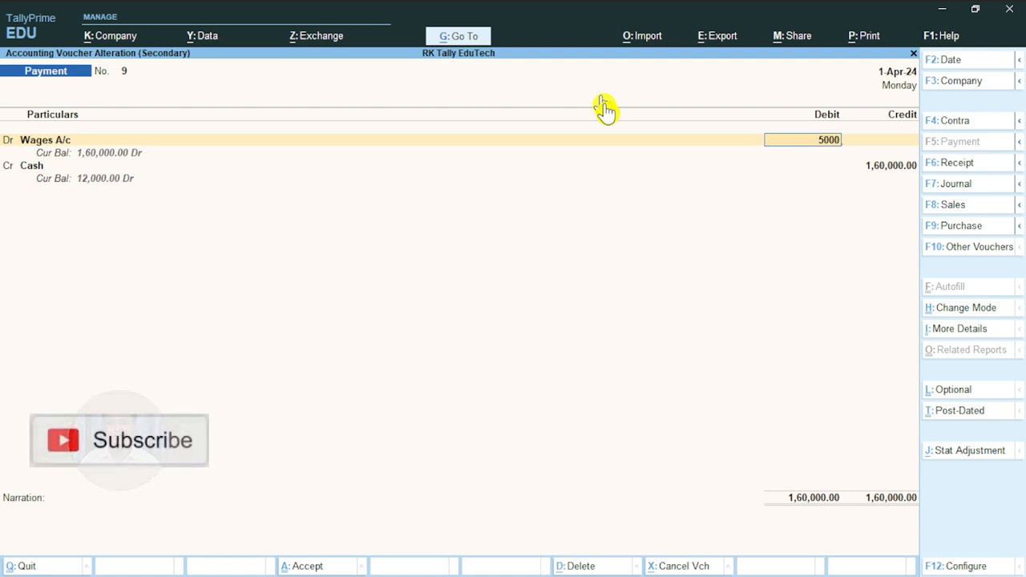
pyautogui.press('Return')
pyautogui.hotkey('ctrl', 'a')
# - Return to the Profit & Loss report and examine the debit-side lines through Direct Expenses down to Gross Profit c/o
pyautogui.press('Escape')
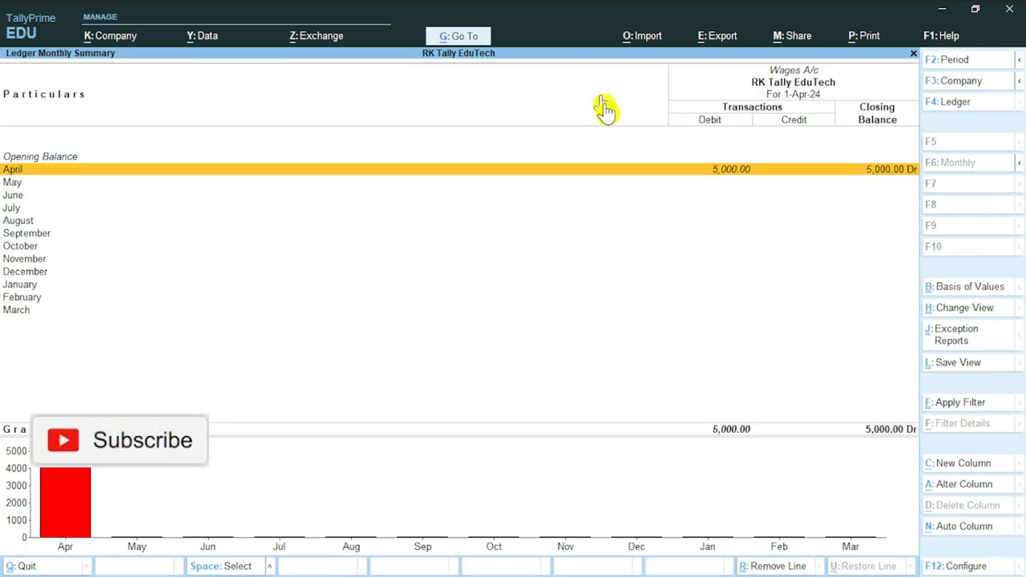
pyautogui.press('Escape')
pyautogui.press('Down')
pyautogui.press('Down')
pyautogui.press('Down')
pyautogui.press('Down')
pyautogui.press('Down')
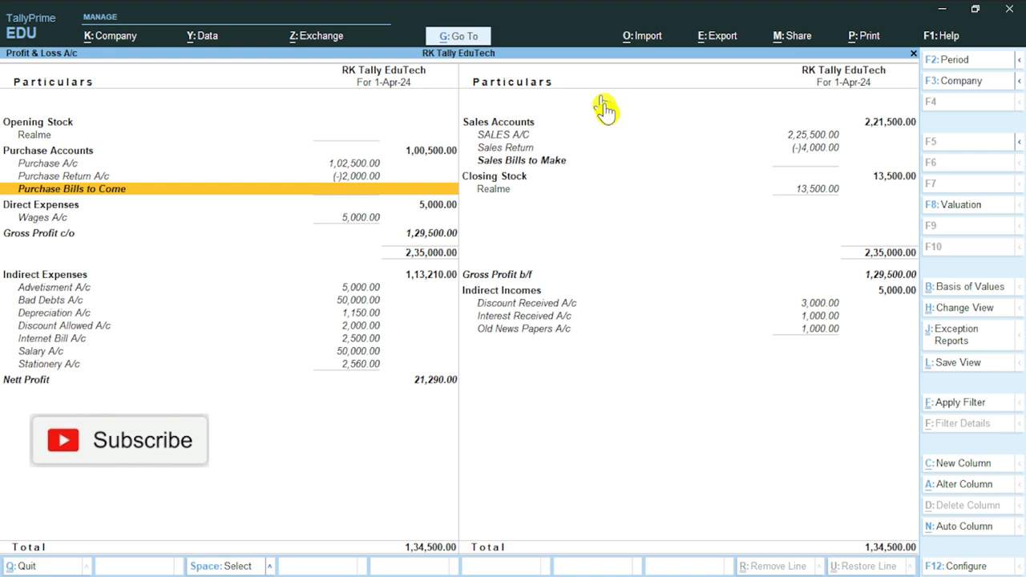
pyautogui.press('Down')
pyautogui.press('Down')
pyautogui.press('Down')
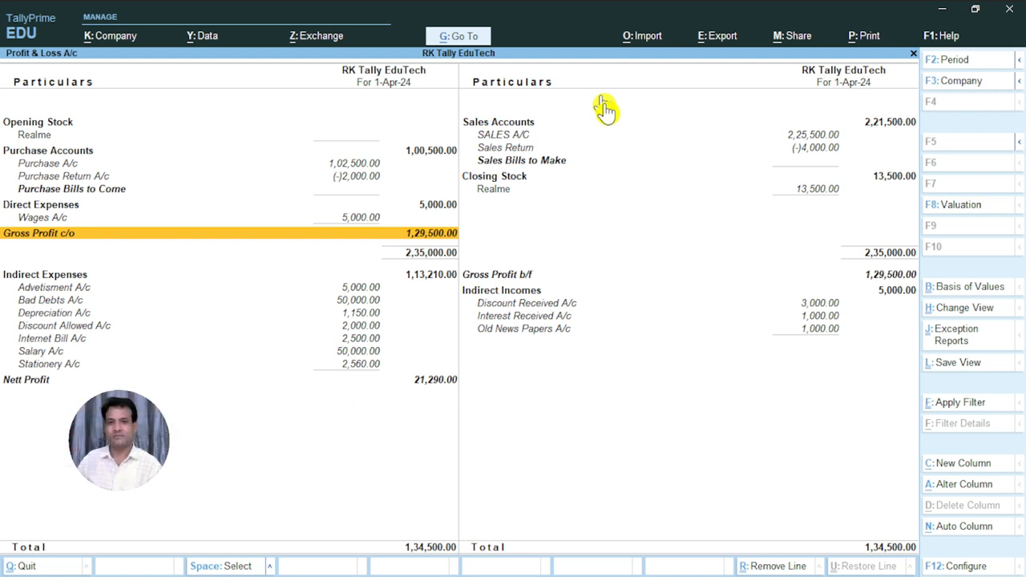
# - Review the trading lines from Gross Profit c/o back up to Purchase Accounts
pyautogui.press('Up')
pyautogui.press('Up')
pyautogui.press('Up')
pyautogui.press('Up')
pyautogui.press('Up')
pyautogui.press('Up')
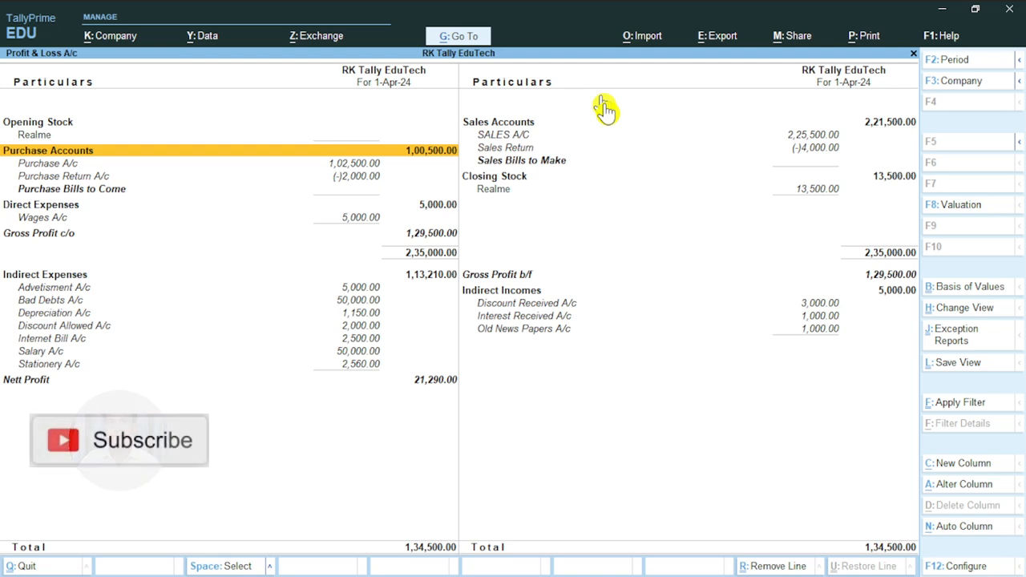
# - Reopen the Profit & Loss report in detailed form and examine Purchase Accounts and Purchase A/c
pyautogui.press('Escape')
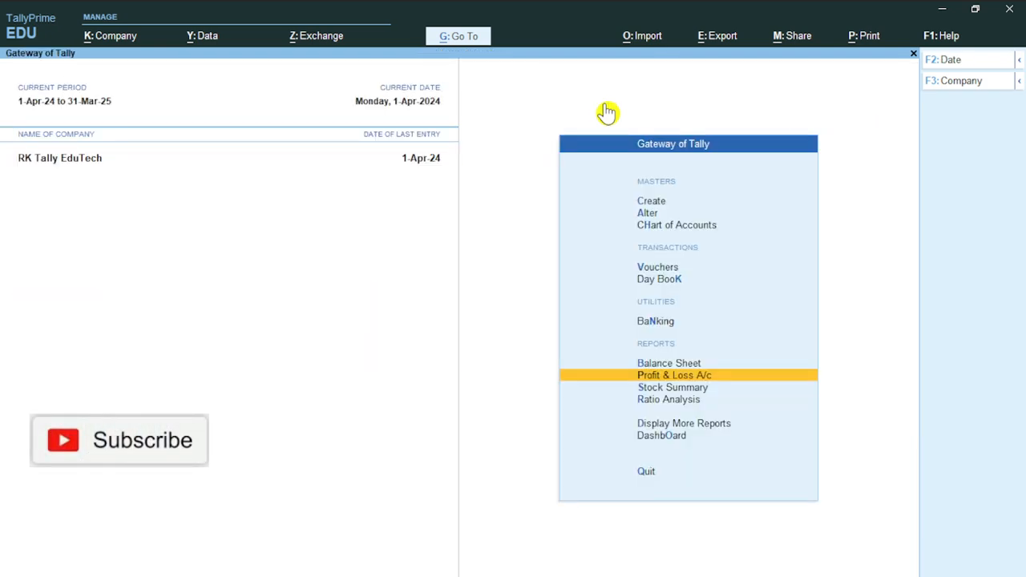
pyautogui.press('Return')
pyautogui.hotkey('alt', 'F5')
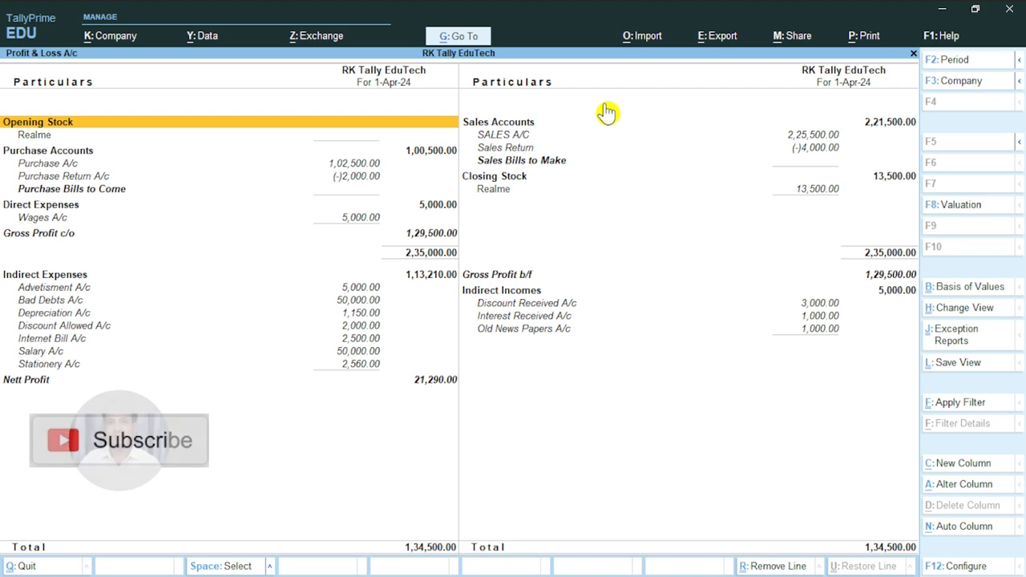
pyautogui.press('Down')
pyautogui.press('Down')
pyautogui.press('Down')
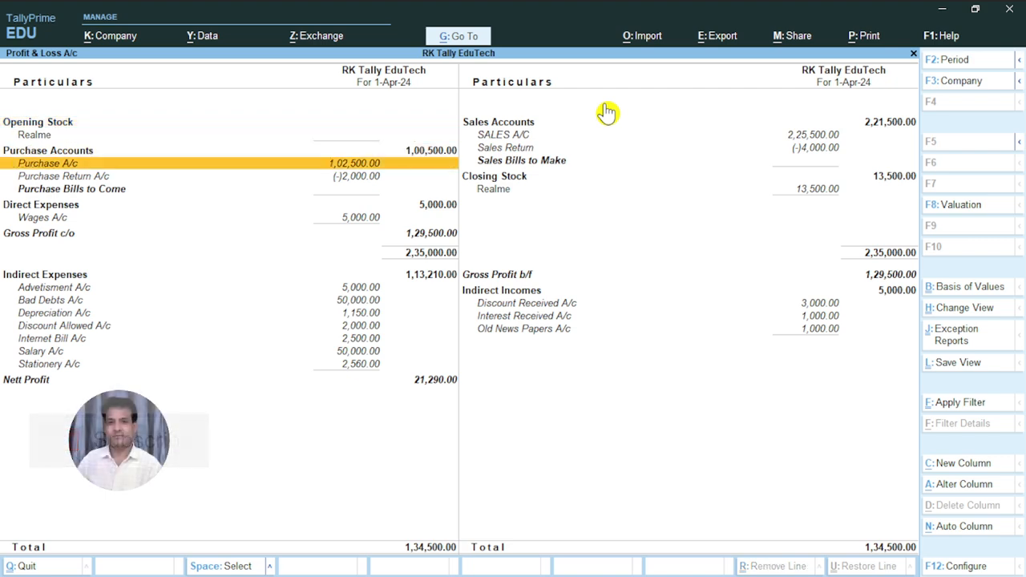
pyautogui.press('Up')
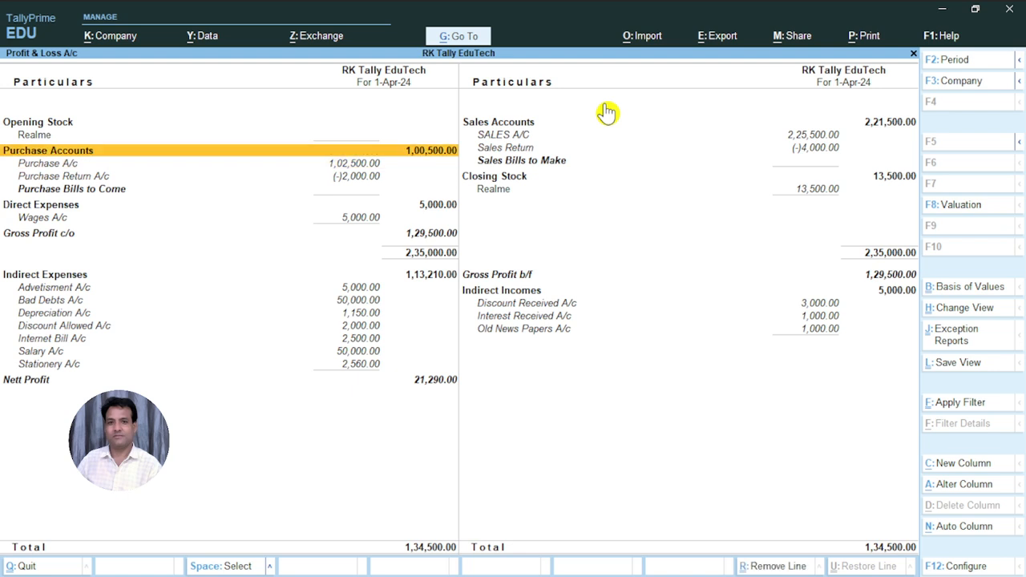
pyautogui.press('Down')
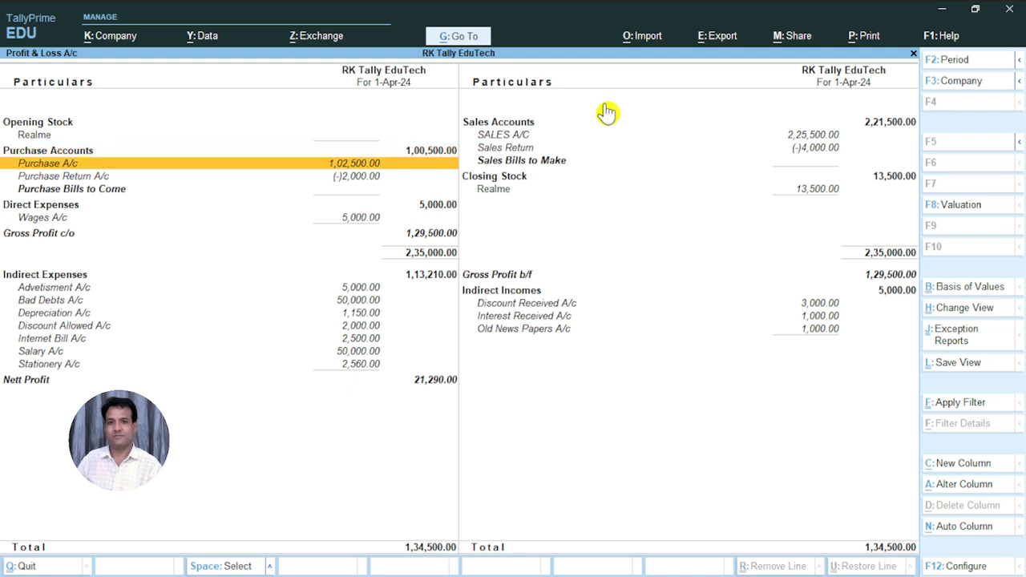
pyautogui.press('Up')
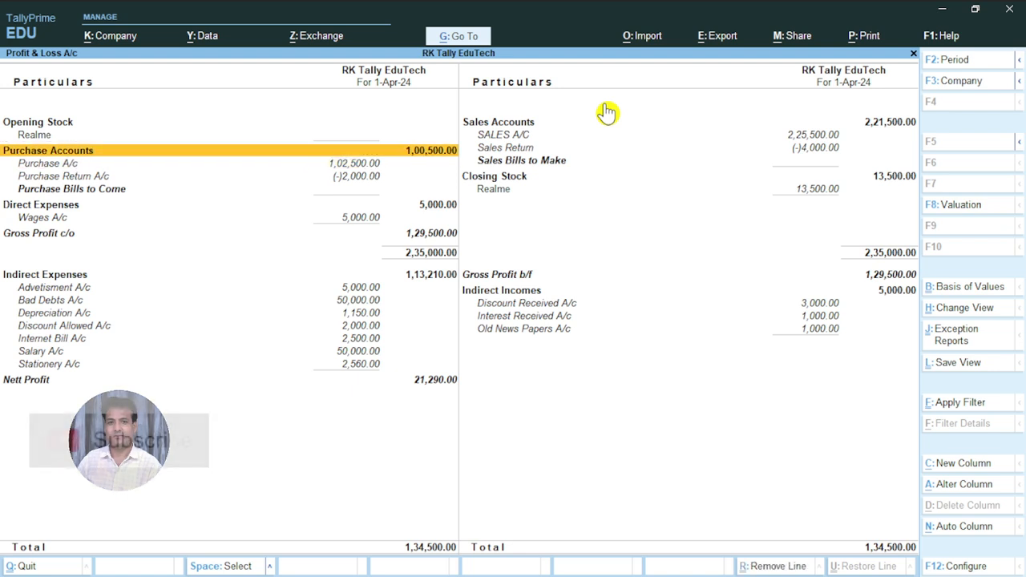
# - Examine Sales Accounts on the credit side, then Direct Expenses on the debit side
pyautogui.press('Right')
pyautogui.press('Up')
pyautogui.press('Up')
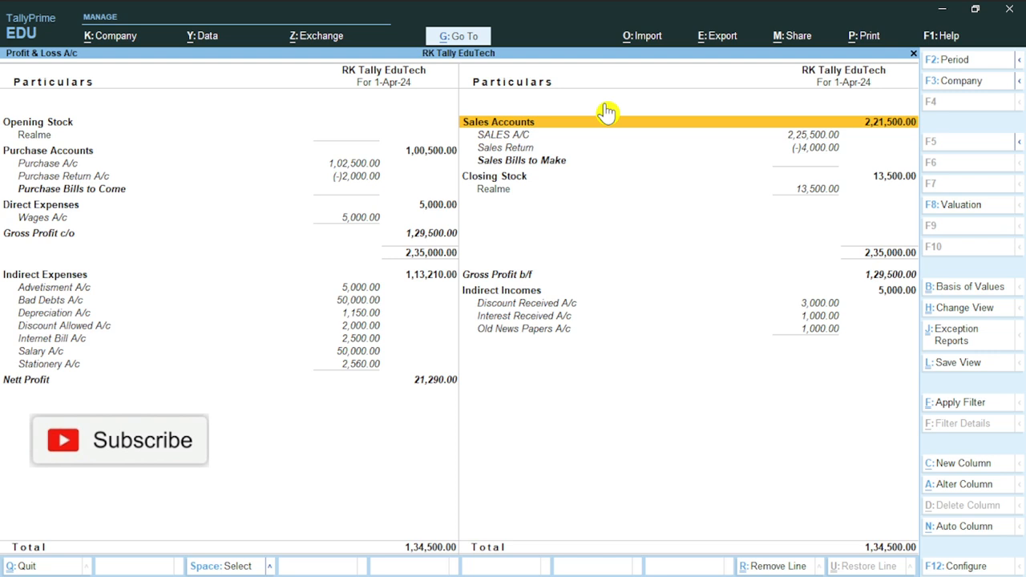
pyautogui.press('Left')
pyautogui.press('Down')
pyautogui.press('Down')
pyautogui.press('Down')
pyautogui.press('Down')
pyautogui.press('Down')
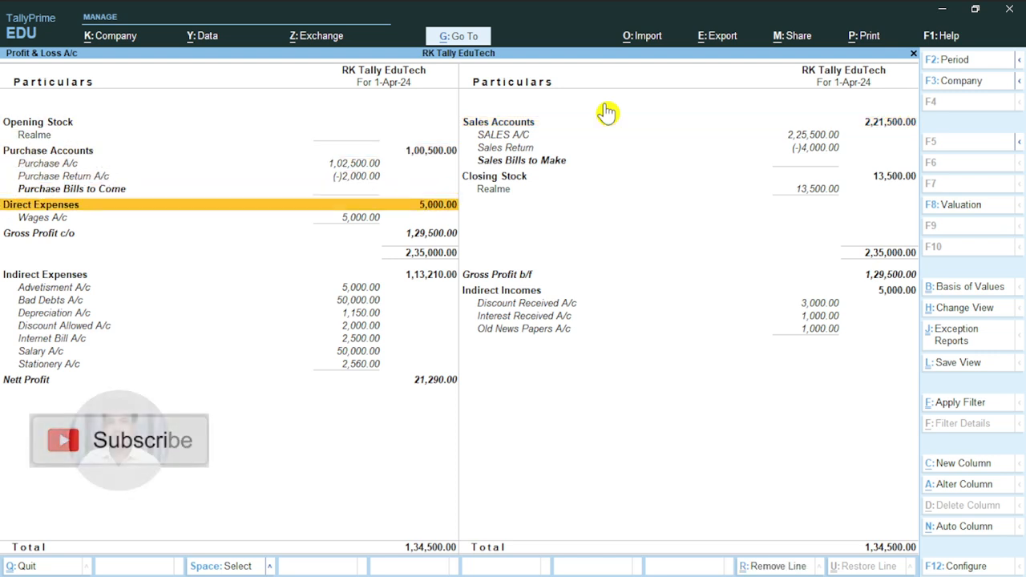
# - Examine Purchase A/c and Purchase Return A/c within Purchase Accounts
pyautogui.press('Up')
pyautogui.press('Up')
pyautogui.press('Up')
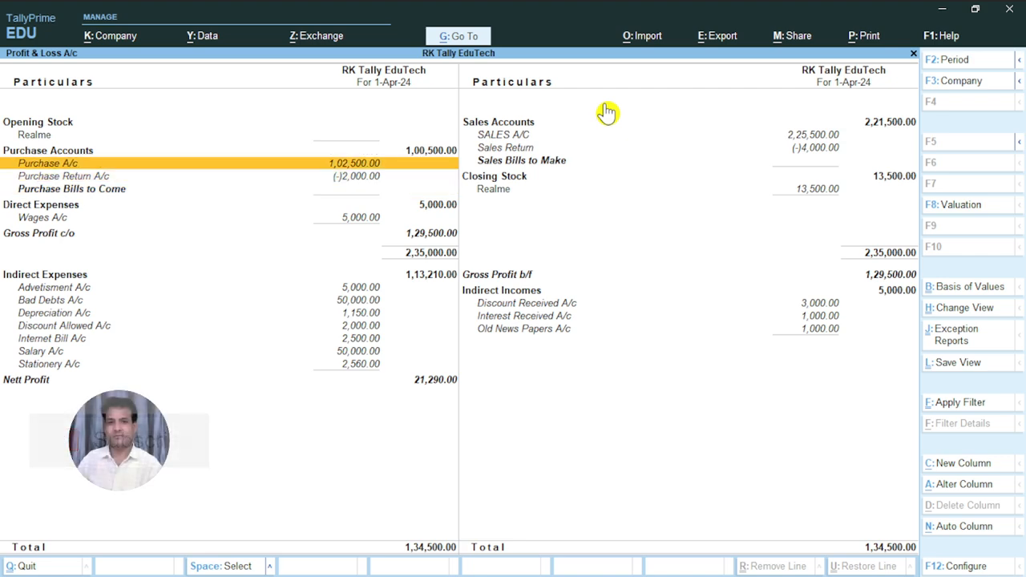
pyautogui.press('Down')
pyautogui.press('Up')
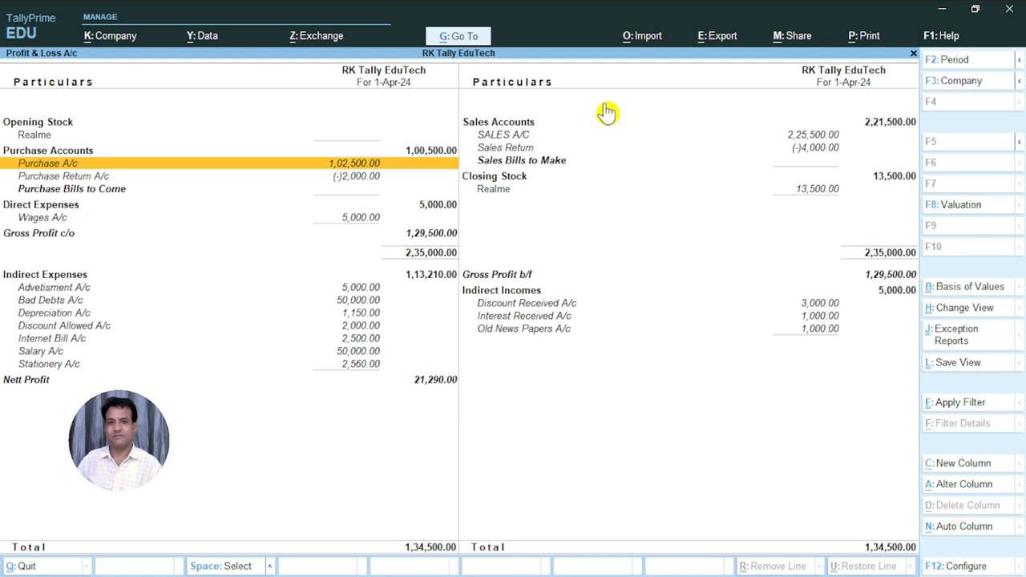
pyautogui.press('Down')
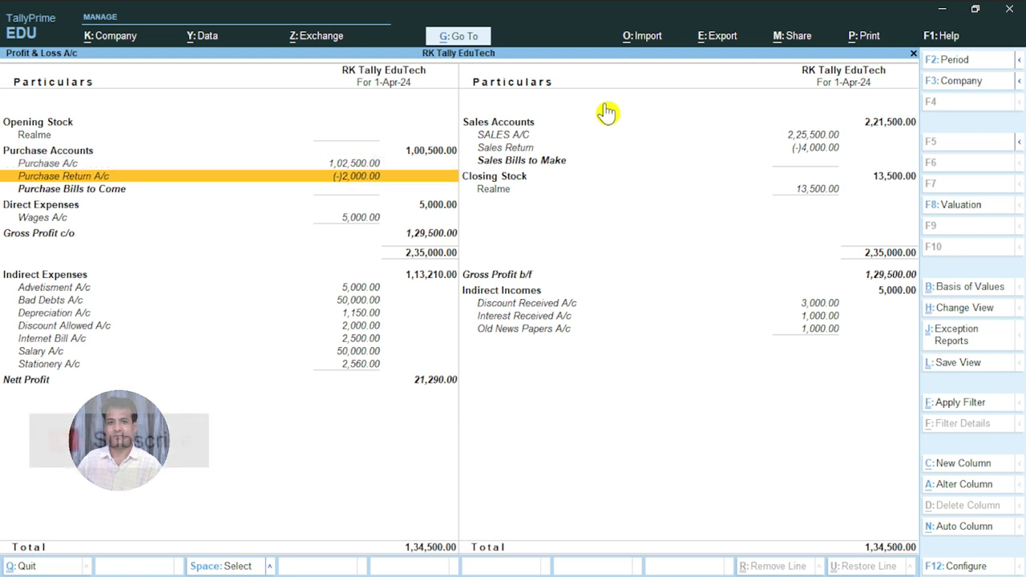
# - Compare SALES A/C with Sales Return, finishing at the Sales Accounts group
pyautogui.press('Right')
pyautogui.press('Up')
pyautogui.press('Up')
pyautogui.press('Up')
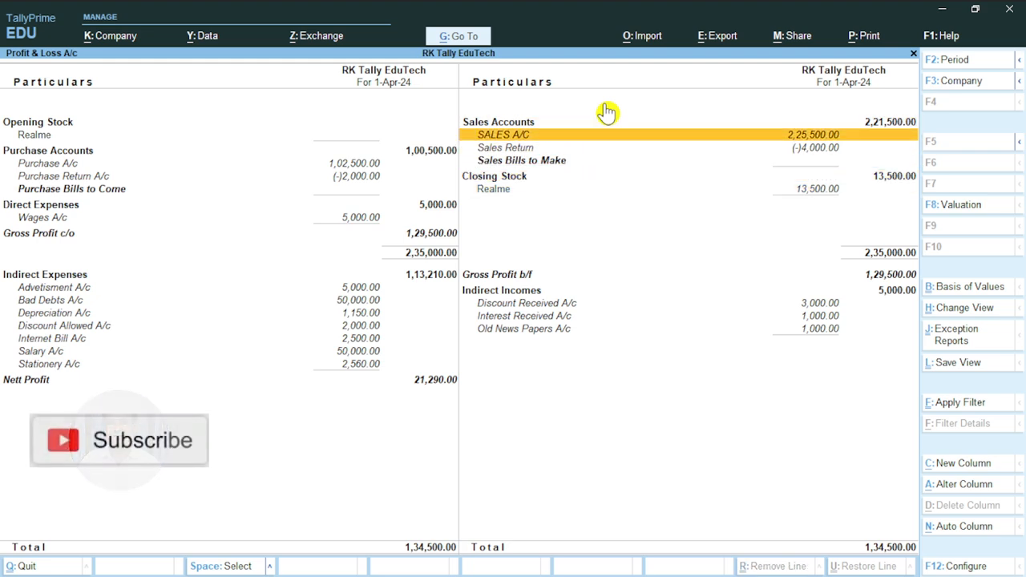
pyautogui.press('Down')
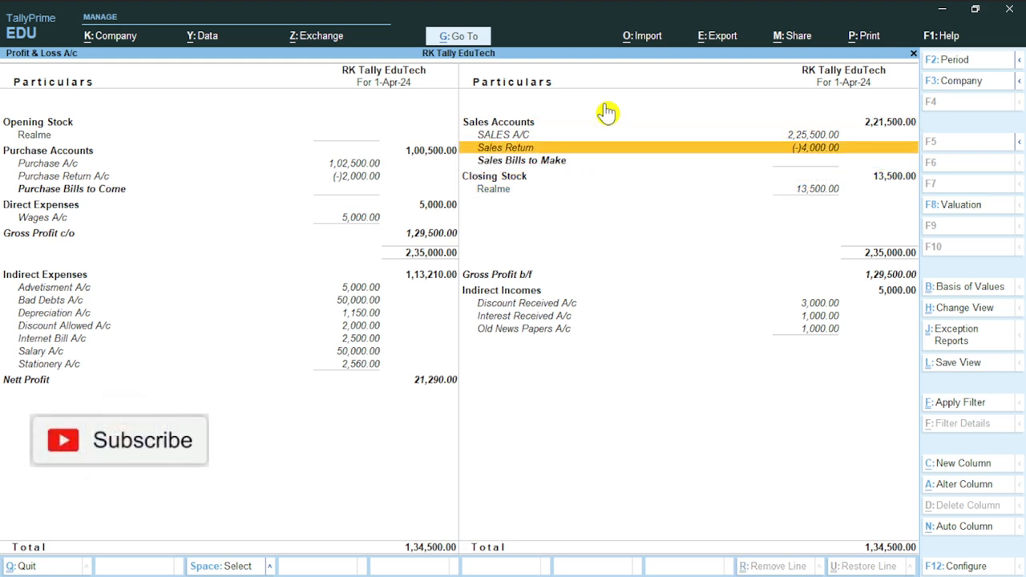
pyautogui.press('Up')
pyautogui.press('Down')
pyautogui.press('Up')
pyautogui.press('Up')
# - Examine Opening Stock and Purchase Accounts against the credit side of the trading section
pyautogui.press('Left')
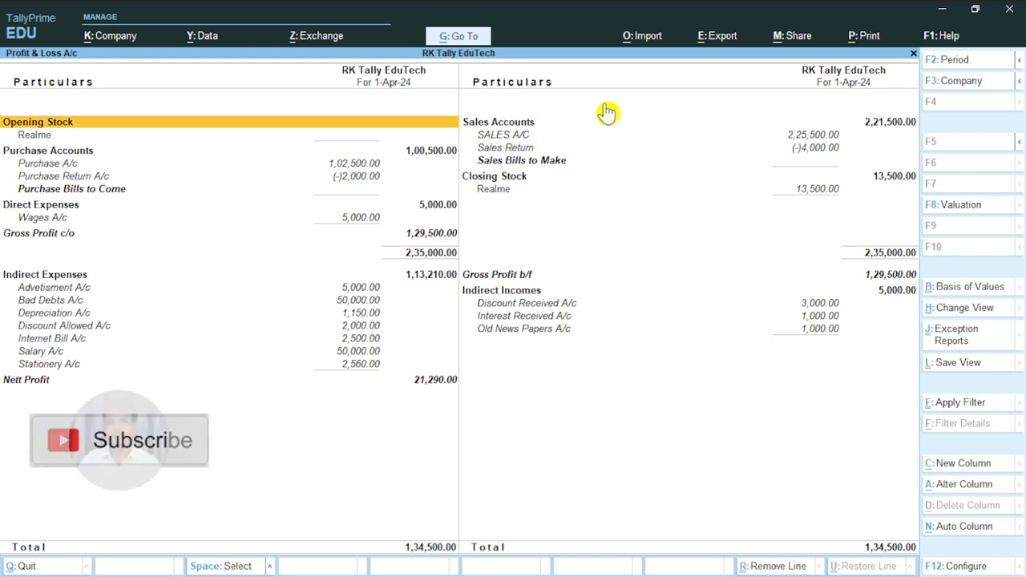
pyautogui.press('Down')
pyautogui.press('Down')
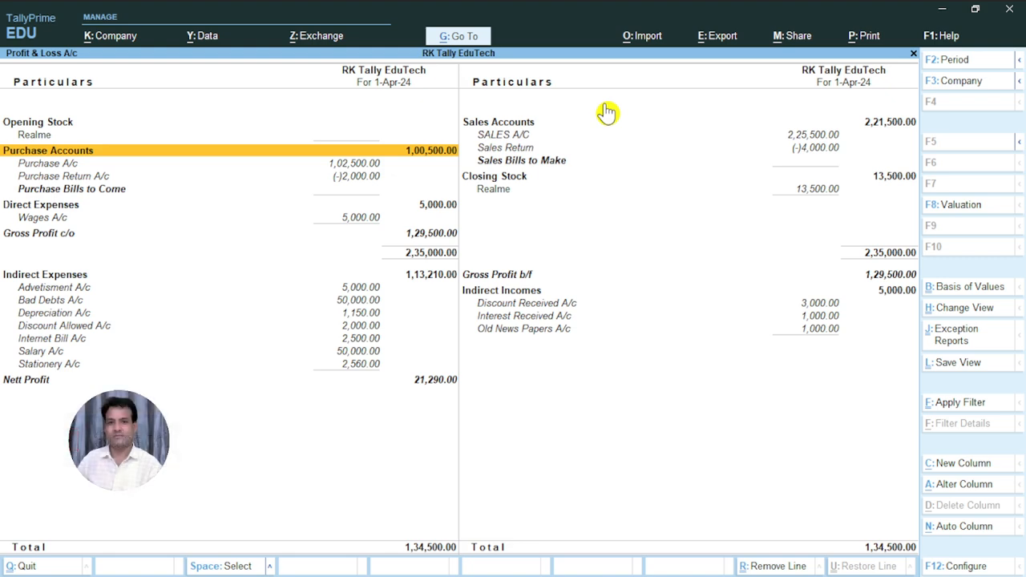
pyautogui.press('Right')
pyautogui.press('Up')
pyautogui.press('Left')
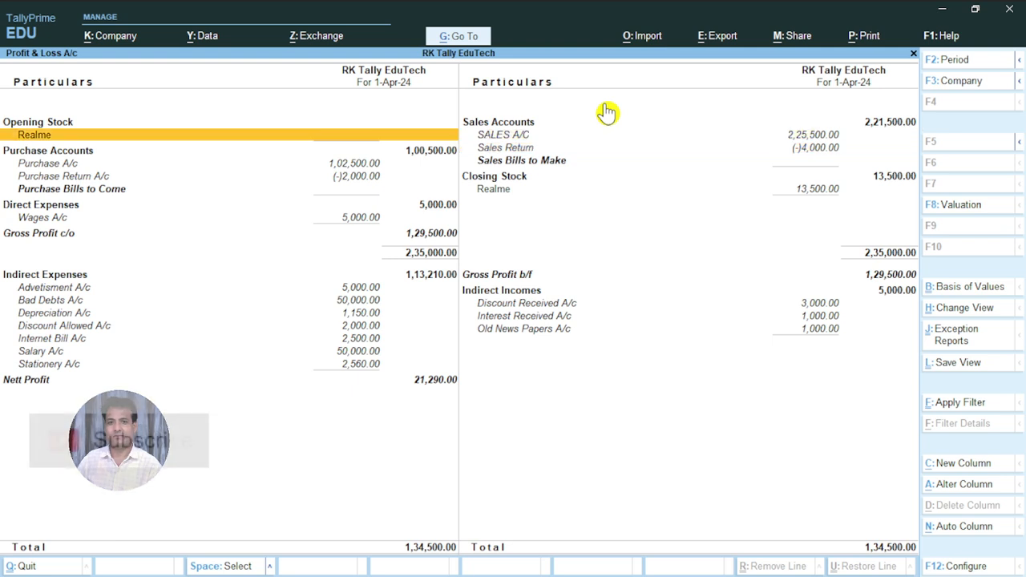
# - Check the sales lines down to Sales Bills to Make, then review Purchase Accounts through to Direct Expenses
pyautogui.press('Right')
pyautogui.press('Down')
pyautogui.press('Down')
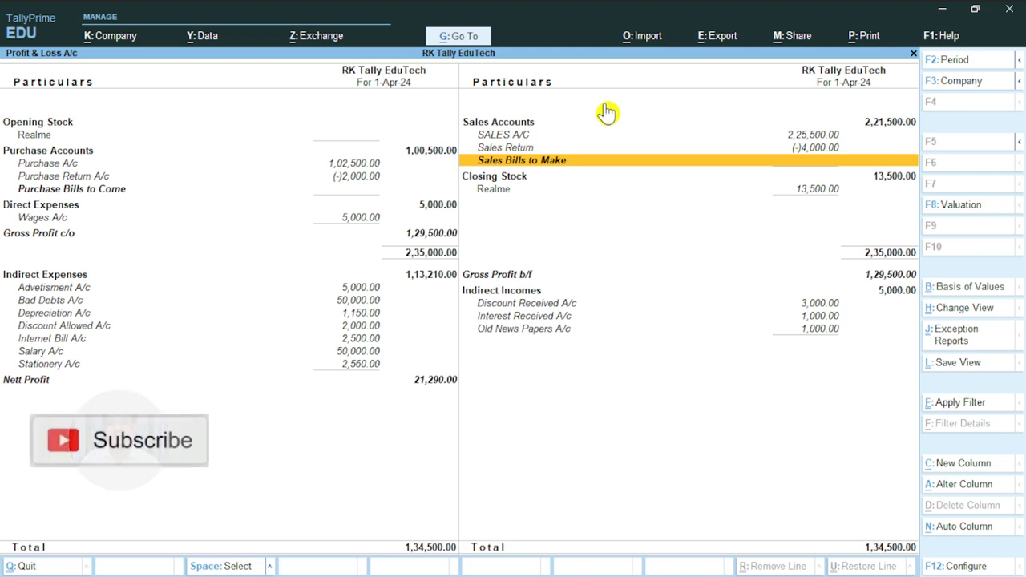
pyautogui.press('Left')
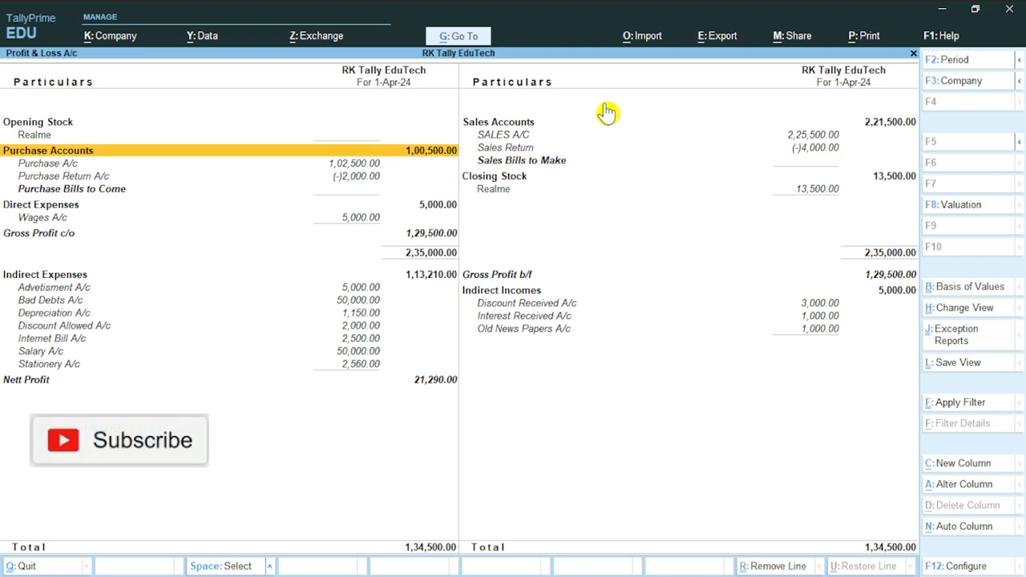
pyautogui.press('Down')
pyautogui.press('Down')
pyautogui.press('Down')
pyautogui.press('Down')
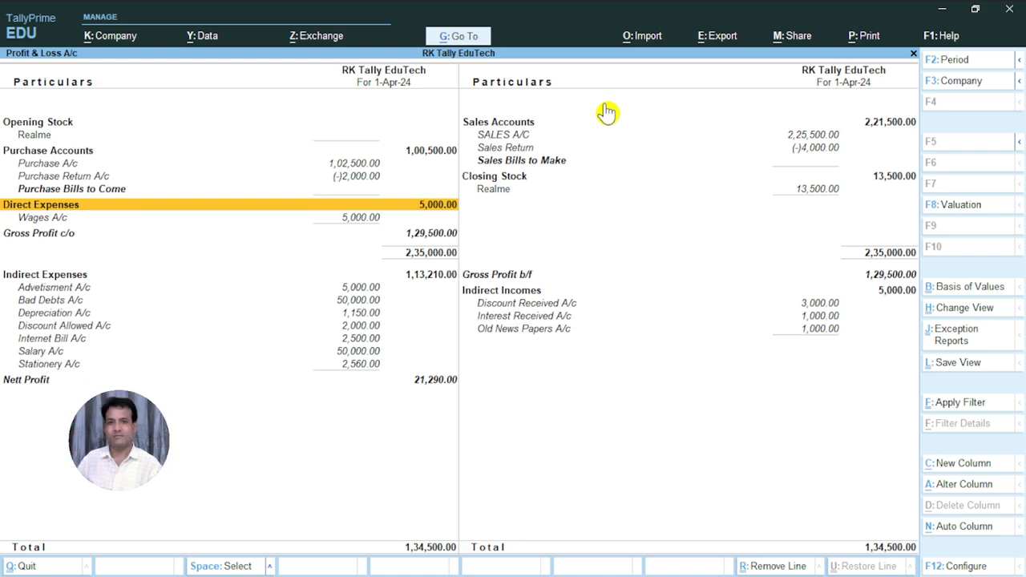
# - Leave the Profit & Loss report and start a new payment voucher
pyautogui.press('Escape')
pyautogui.press('Up')
pyautogui.press('Up')
pyautogui.press('Up')
pyautogui.press('Up')
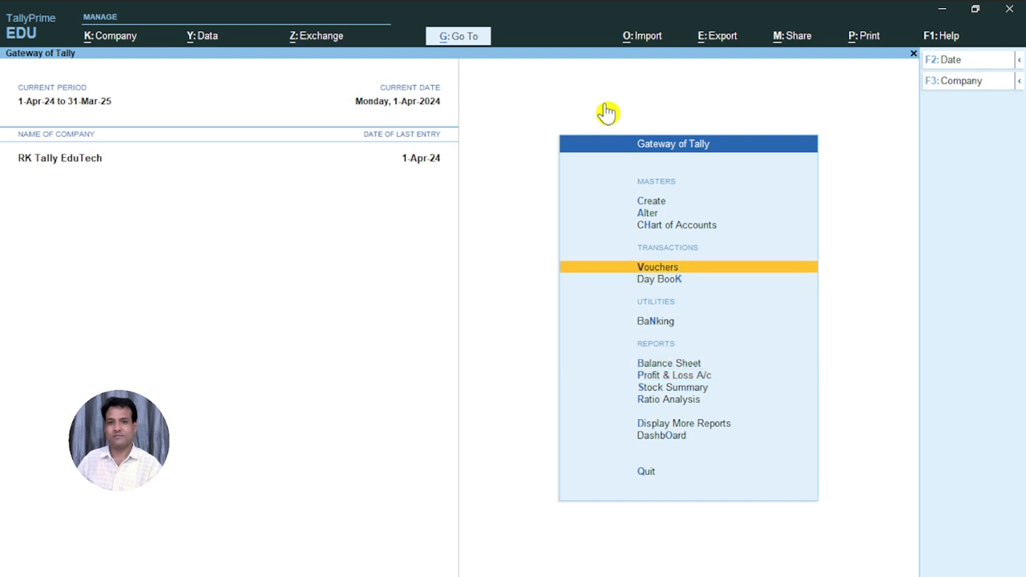
pyautogui.press('Return')
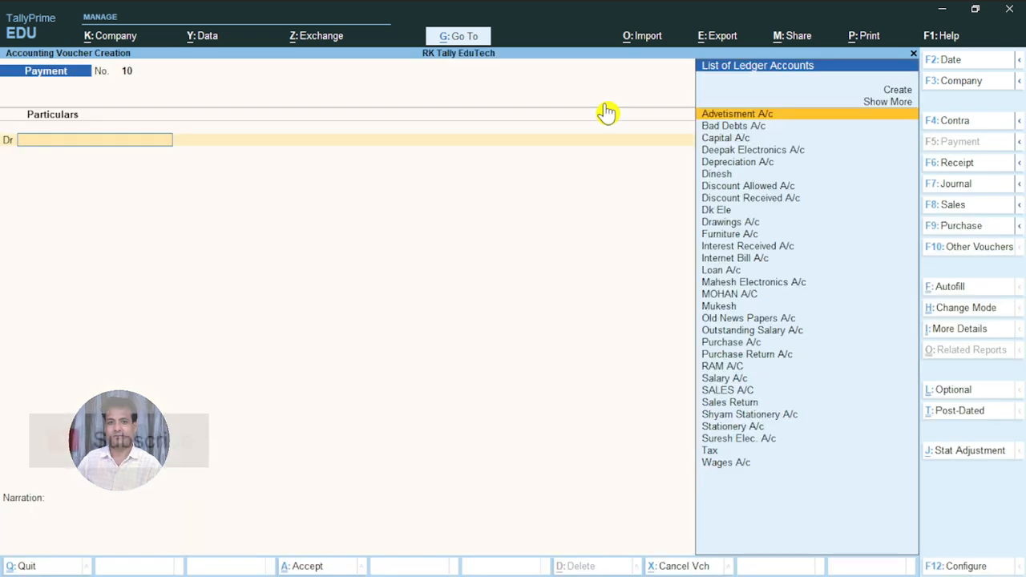
# - Create a ledger named Carrige Inward A/c under Direct Expenses and use it as the voucher's debit account
pyautogui.hotkey('alt', 'c')
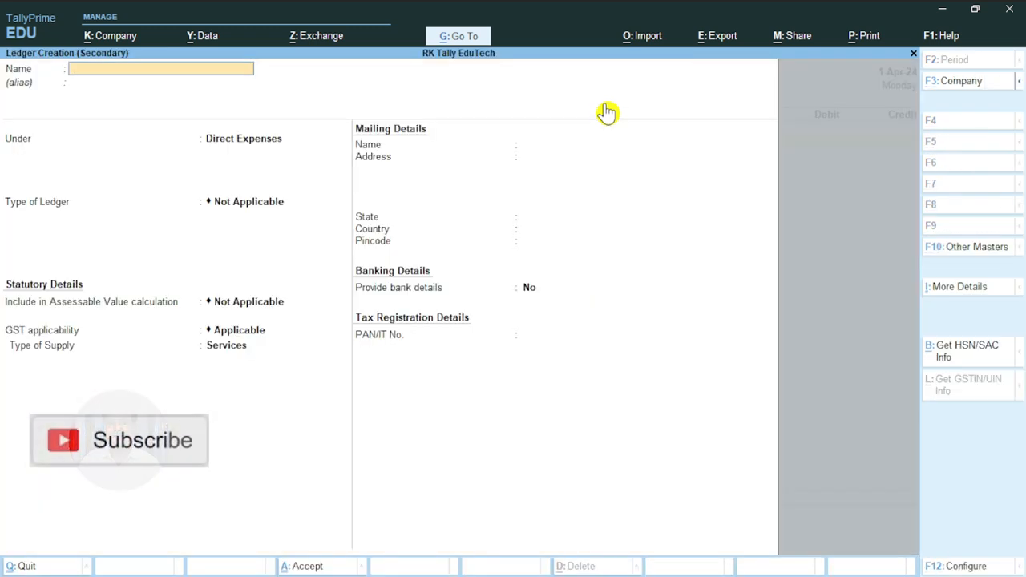
pyautogui.write('Carrige')
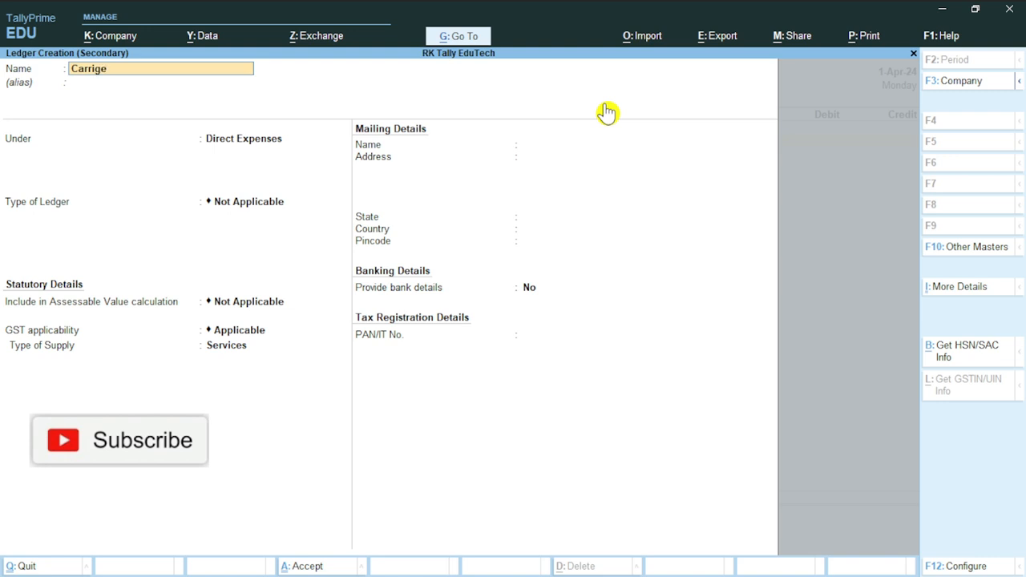
pyautogui.write(' Inwa')
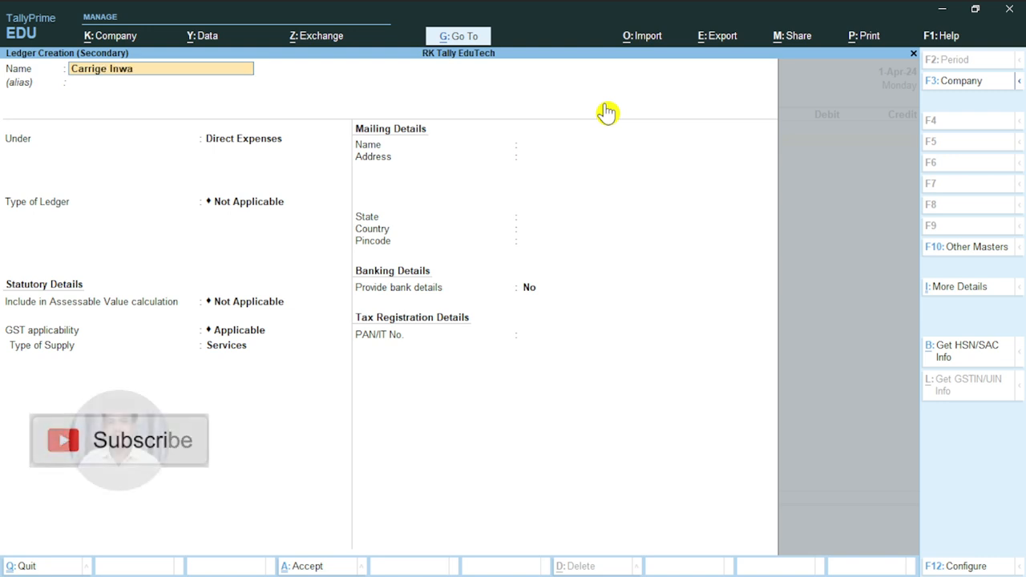
pyautogui.write('rd A/c')
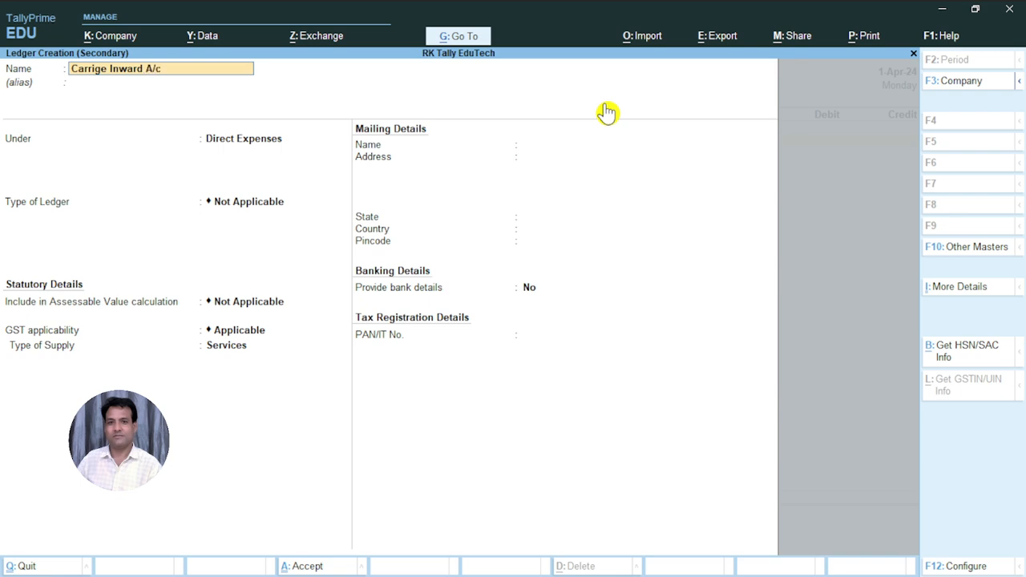
pyautogui.press('Return')
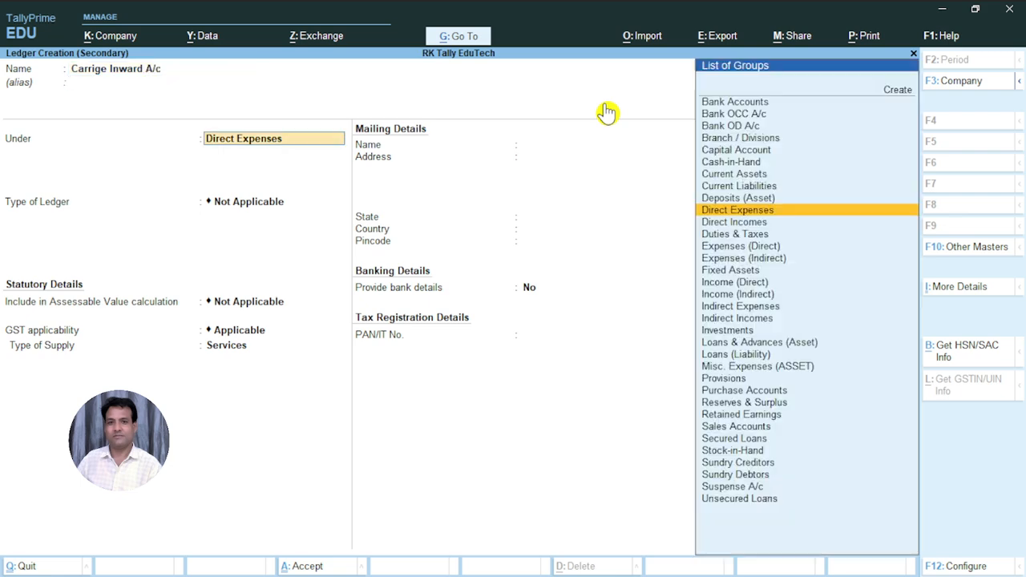
pyautogui.hotkey('ctrl', 'a')
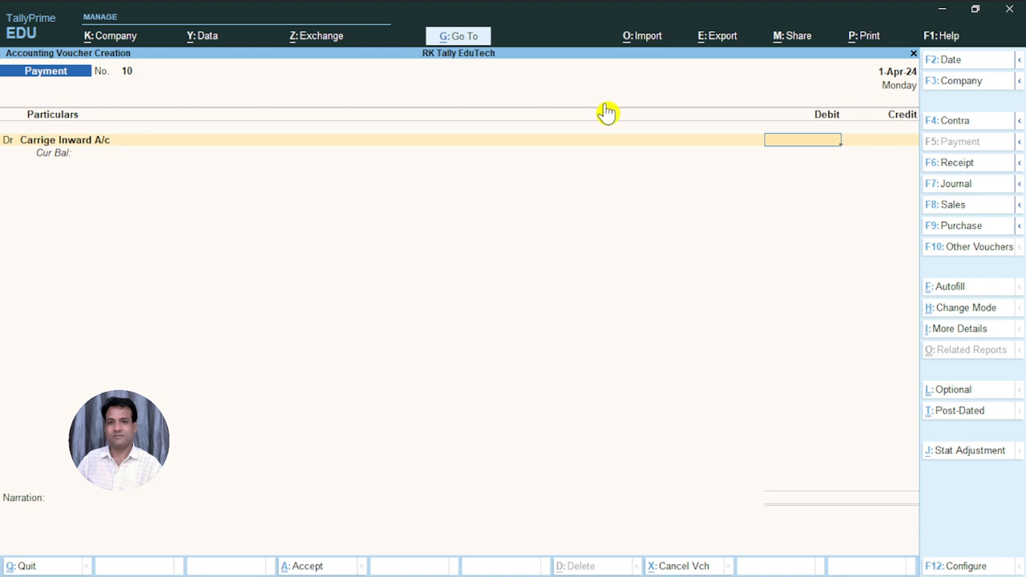
# - Debit 7,000 to Carrige Inward A/c, credit Cash, and save the payment voucher
pyautogui.write('5')
pyautogui.press('BackSpace')
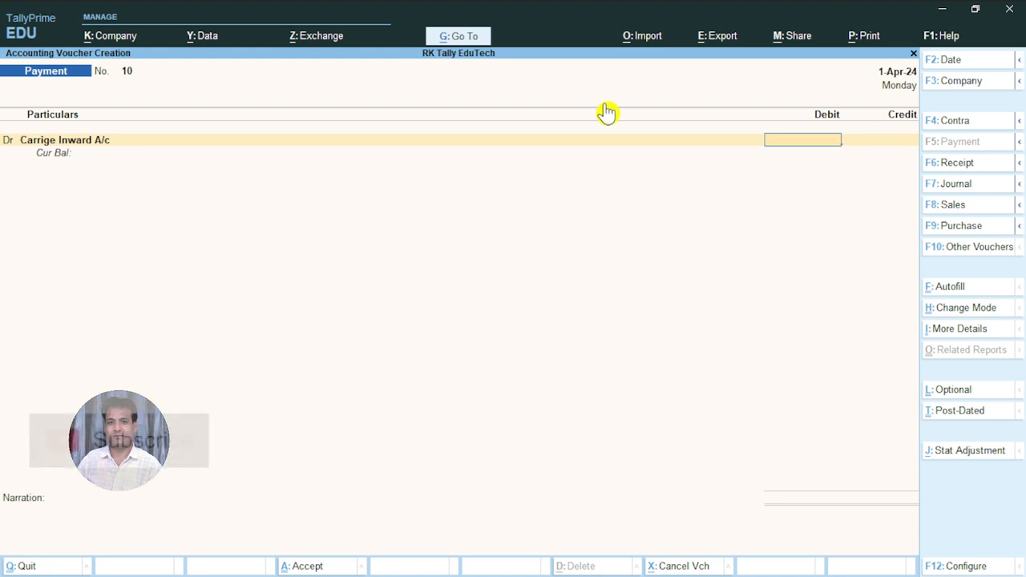
pyautogui.write('7000')
pyautogui.press('Return')
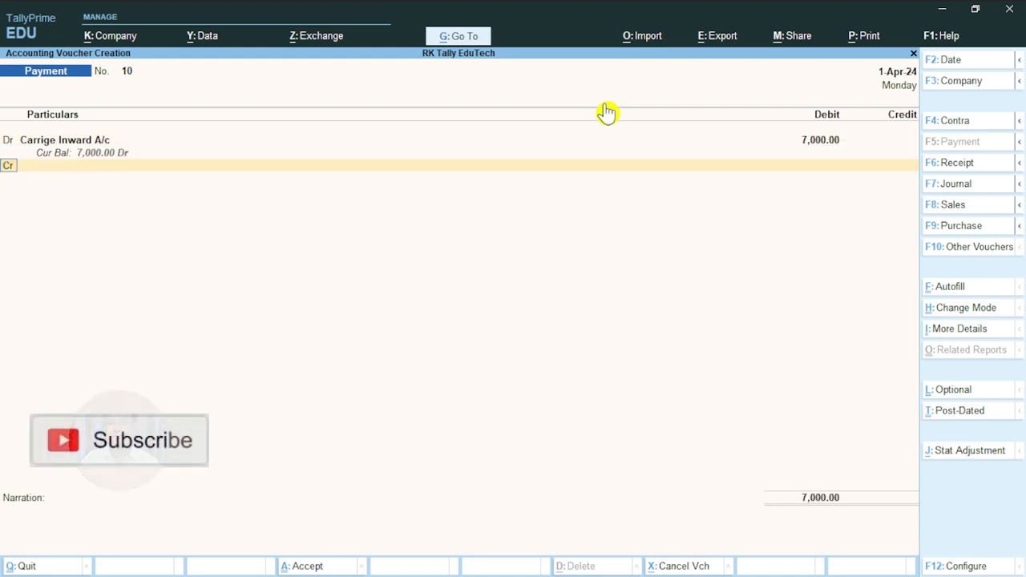
pyautogui.write('Cas')
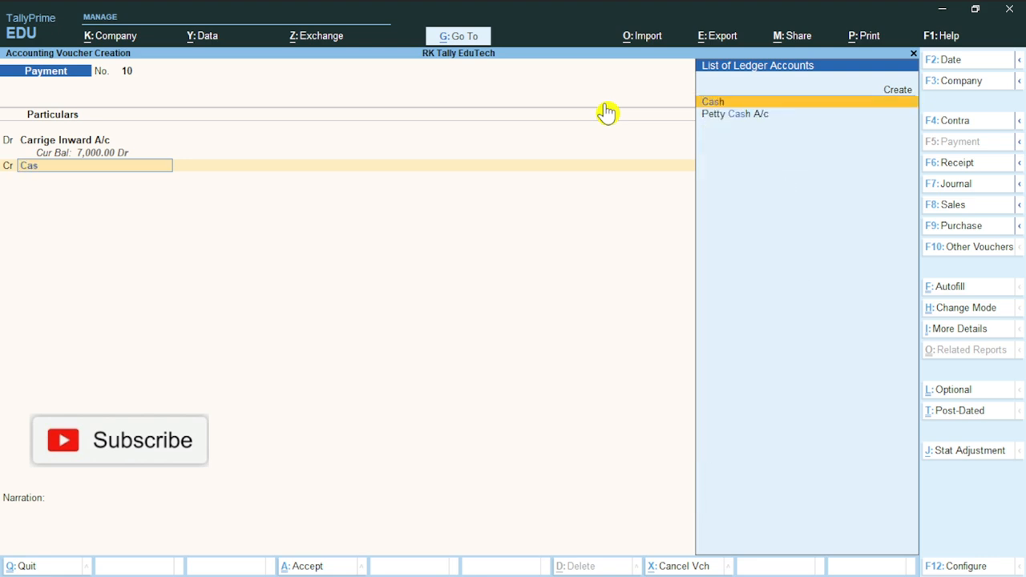
pyautogui.press('Return')
pyautogui.hotkey('ctrl', 'a')
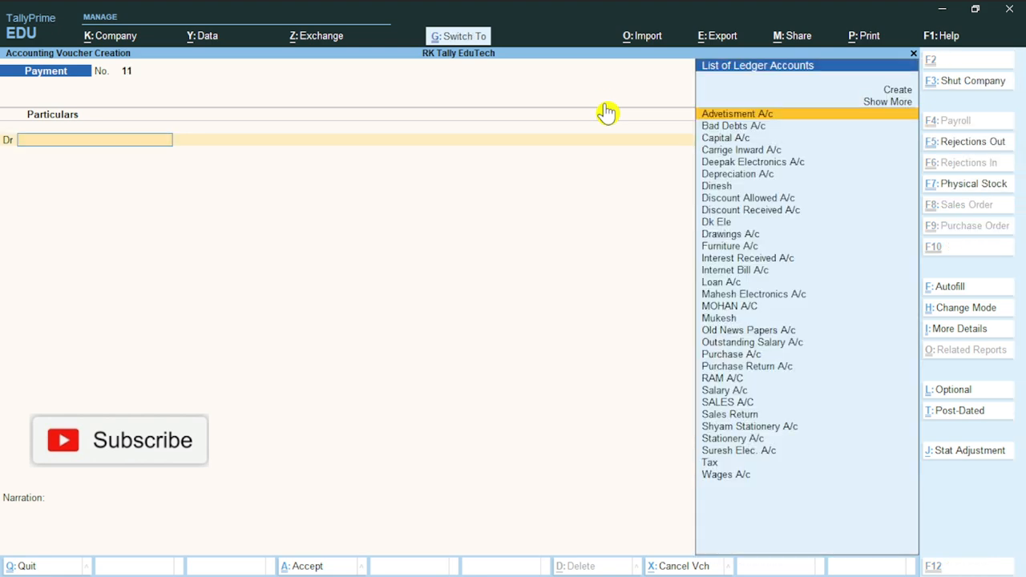
# - Leave voucher entry and open the Profit & Loss A/c report in detailed view
pyautogui.press('Escape')
pyautogui.press('y')
pyautogui.press('Down')
pyautogui.press('Down')
pyautogui.press('Down')
pyautogui.press('Down')
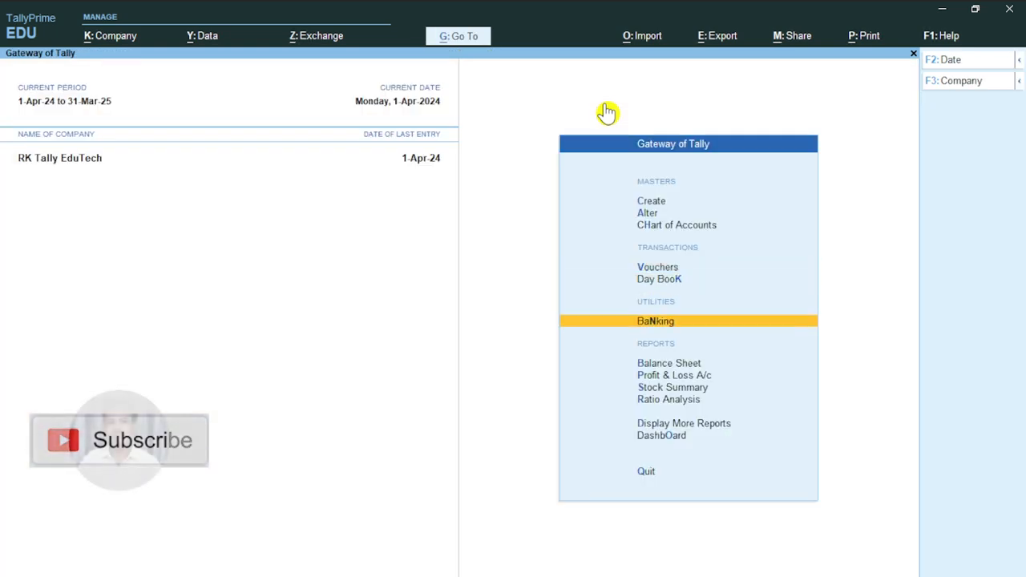
pyautogui.press('Return')
pyautogui.hotkey('alt', 'F5')
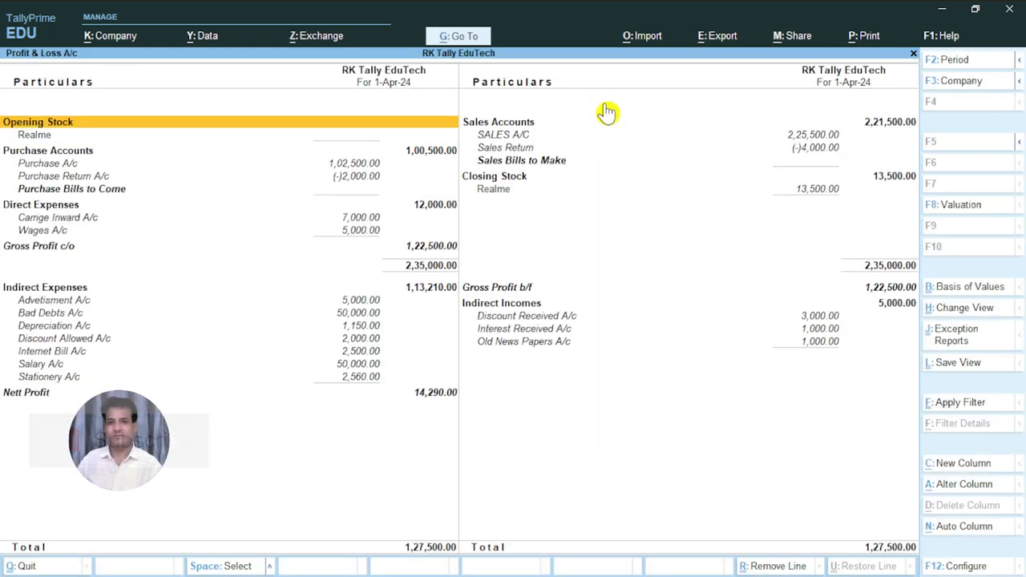
# - Examine the Profit & Loss lines from Opening Stock through Carrige Inward A/c and Wages A/c to Gross Profit c/o
pyautogui.press('Down')
pyautogui.press('Down')
pyautogui.press('Down')
pyautogui.press('Down')
pyautogui.press('Down')
pyautogui.press('Down')
pyautogui.press('Down')
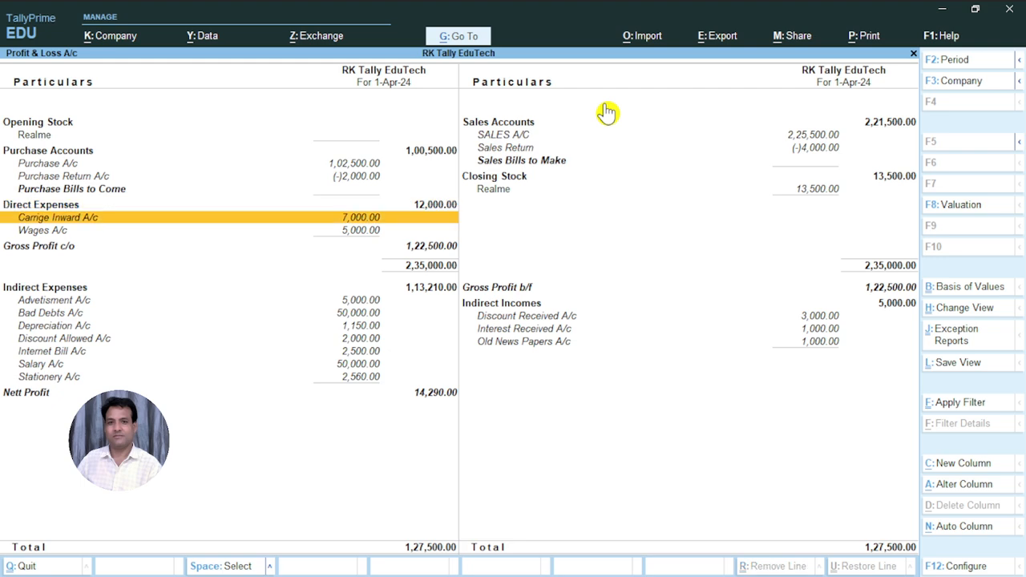
pyautogui.press('Up')
pyautogui.press('Down')
pyautogui.press('Down')
pyautogui.press('Down')
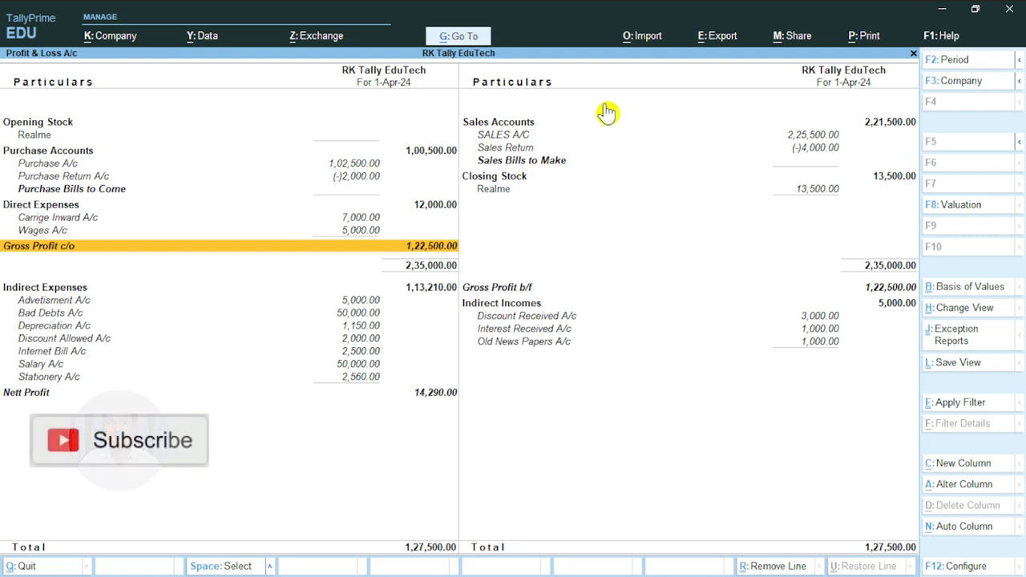
# - Compare the Direct Expenses ledgers with the gross profit line and the Indirect Expenses section
pyautogui.press('Up')
pyautogui.press('Up')
pyautogui.press('Up')
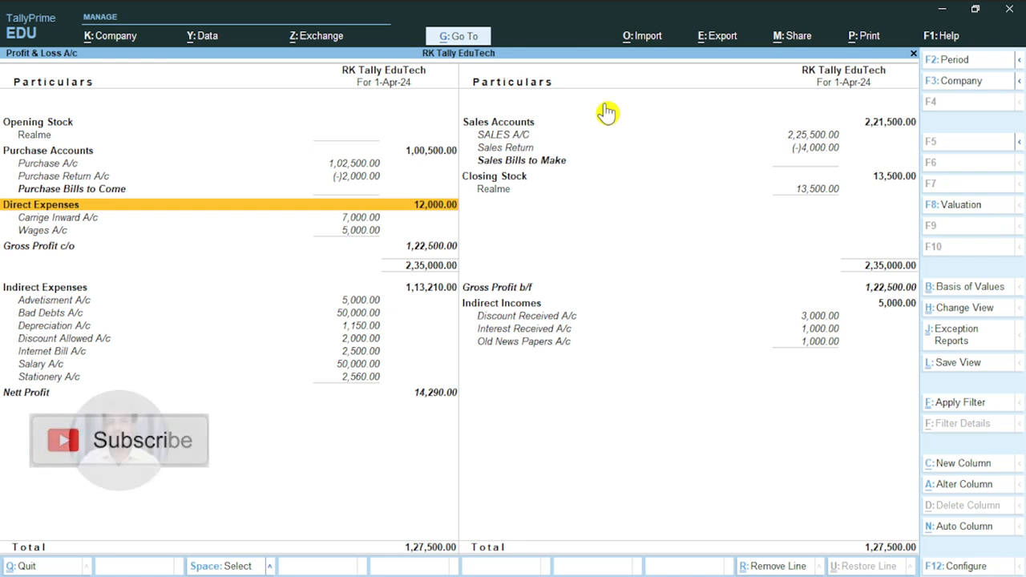
pyautogui.press('Down')
pyautogui.press('Down')
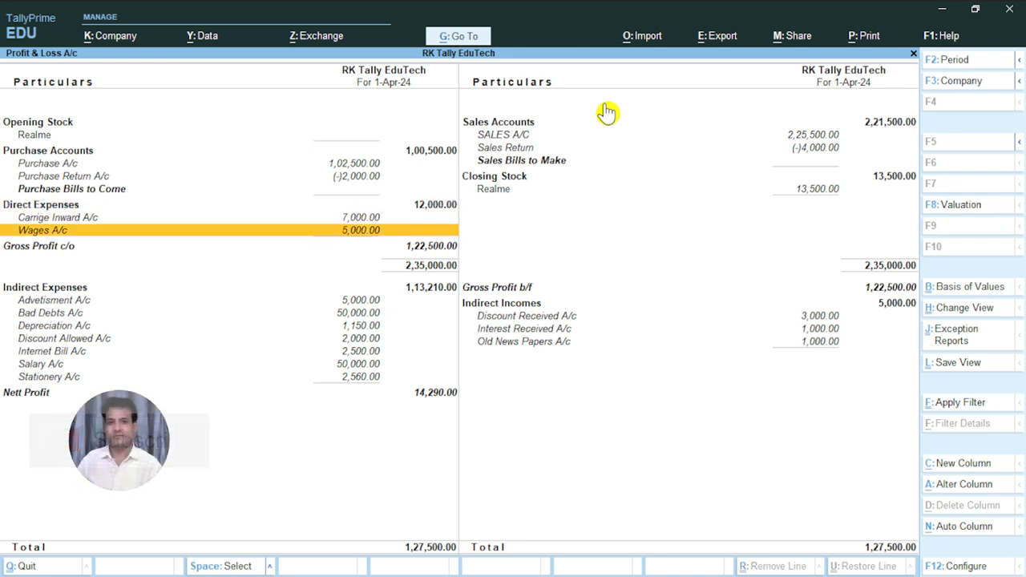
pyautogui.press('Down')
pyautogui.press('Down')
pyautogui.press('Down')
pyautogui.press('Up')
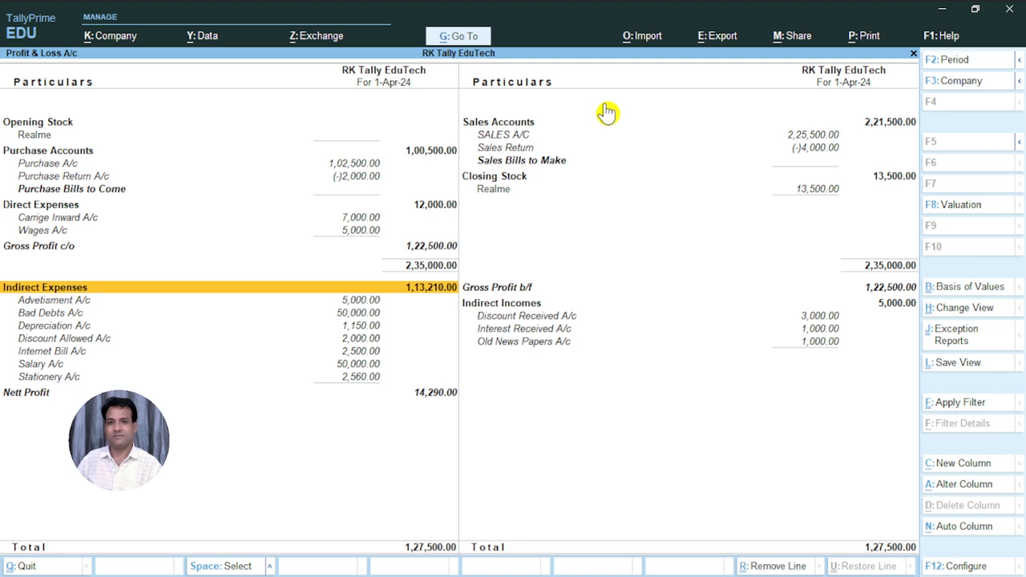
pyautogui.press('Up')
pyautogui.press('Up')
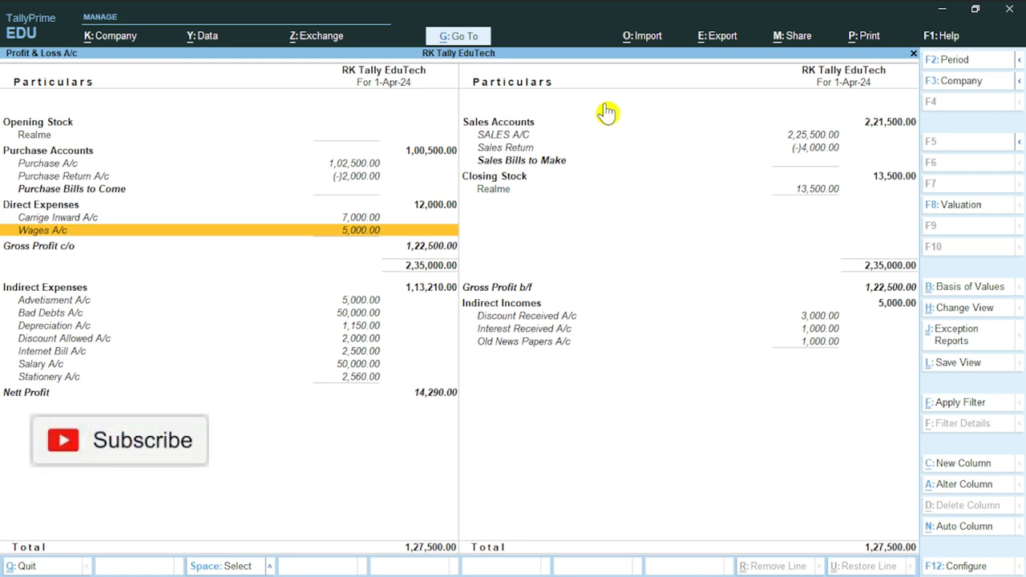
# - Leave the Profit & Loss report and bring up the list of ledgers for alteration
pyautogui.press('Escape')
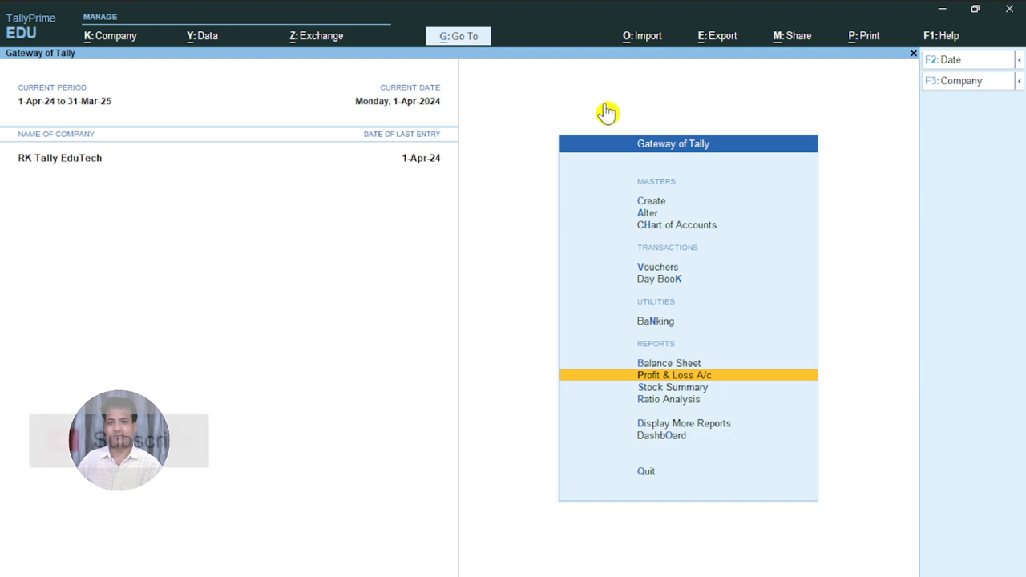
pyautogui.press('Up')
pyautogui.press('Up')
pyautogui.press('Up')
pyautogui.press('Up')
pyautogui.press('Up')
pyautogui.press('Up')
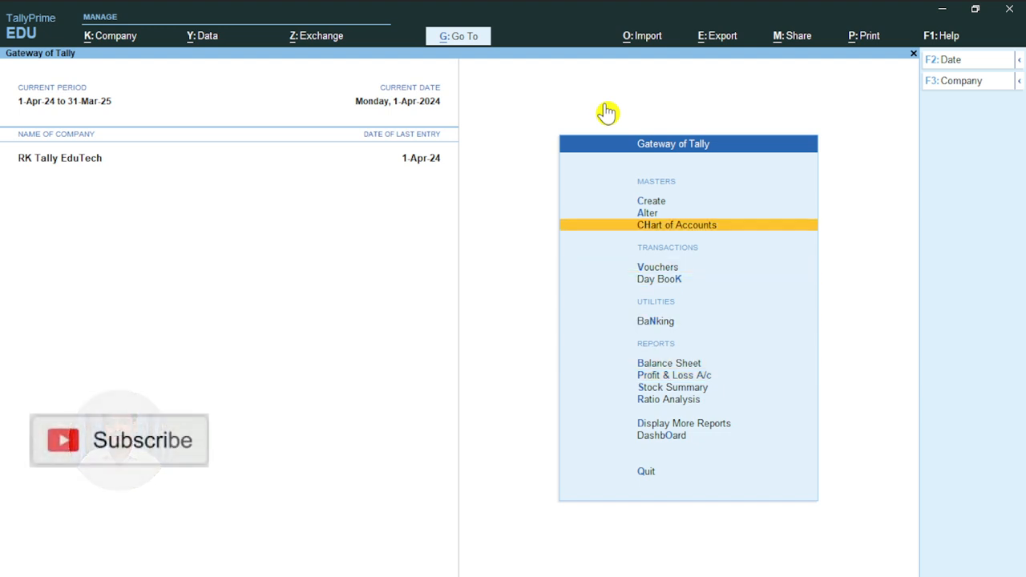
pyautogui.press('Return')
pyautogui.press('Down')
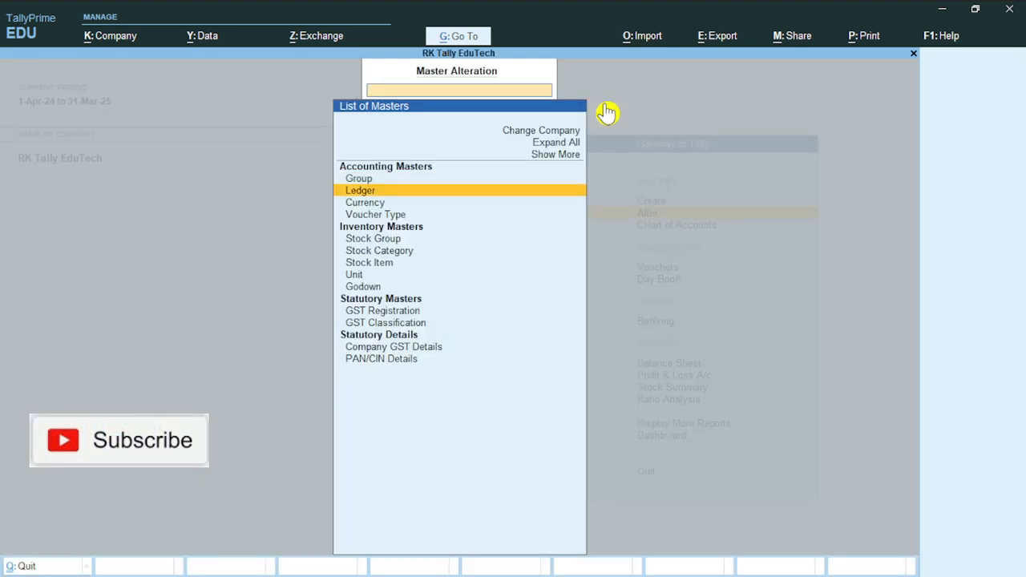
pyautogui.press('Return')
# - View the Profit & Loss A/c ledger's master details and quit without saving changes
pyautogui.write('p')
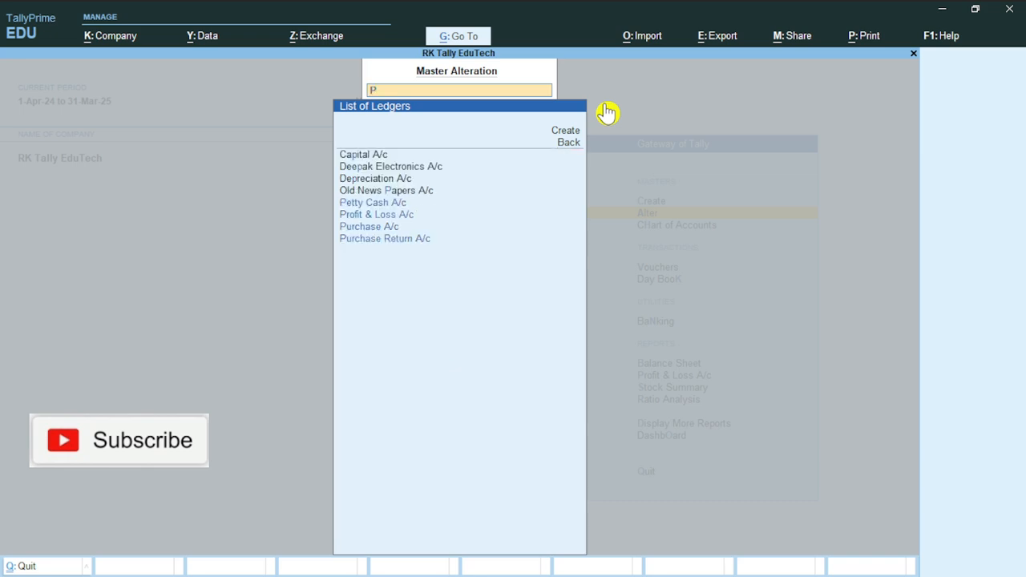
pyautogui.press('Up')
pyautogui.press('Up')
pyautogui.press('Up')
pyautogui.press('Return')
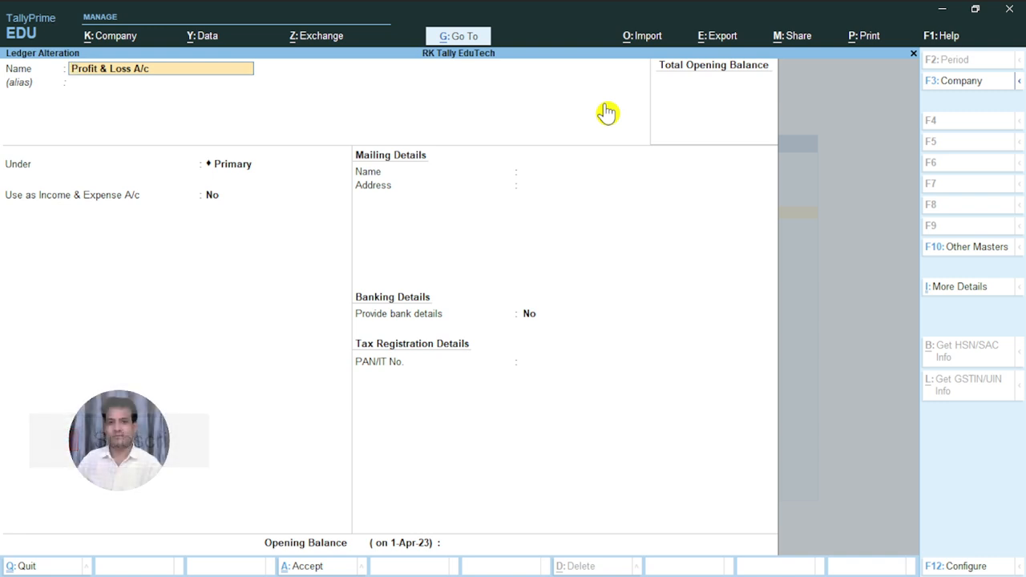
pyautogui.press('Escape')
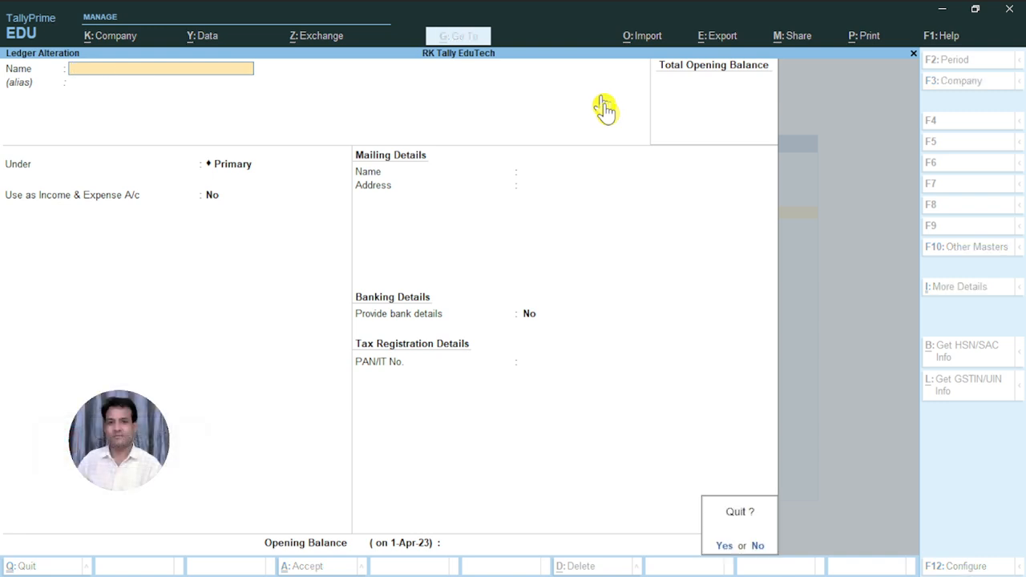
pyautogui.press('y')
pyautogui.press('Escape')
pyautogui.press('Escape')
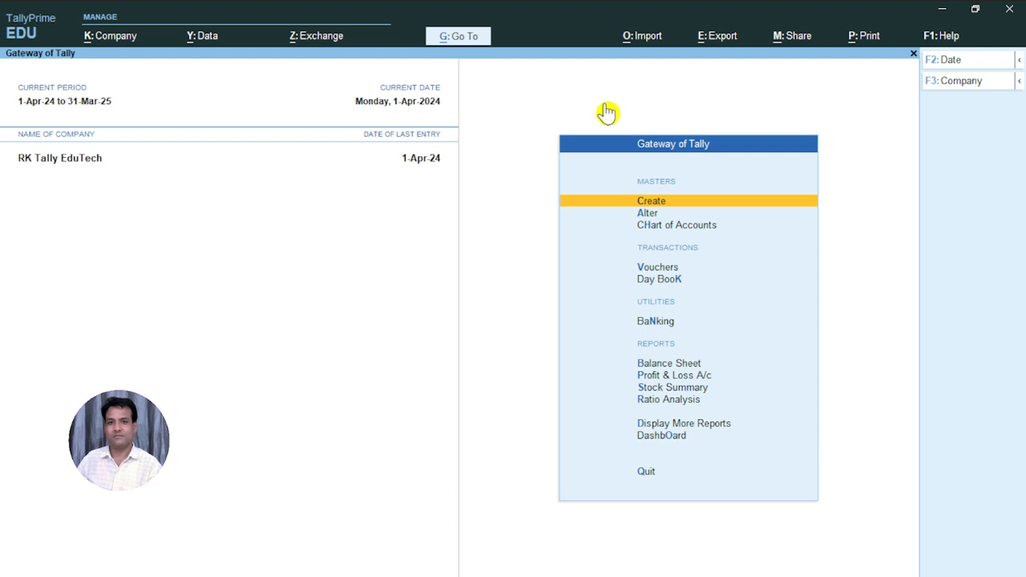
pyautogui.press('Down')
pyautogui.press('Return')
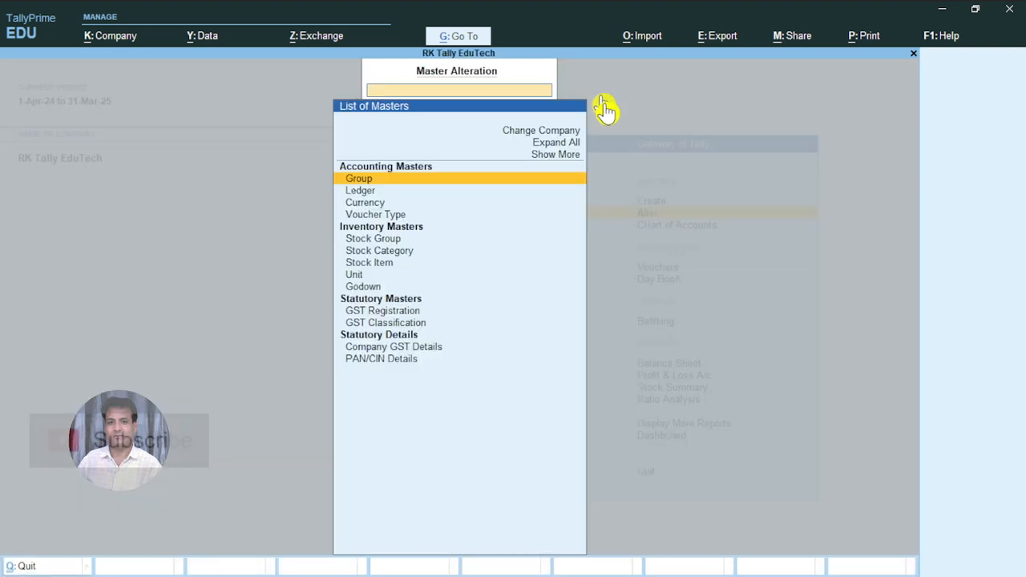
pyautogui.press('Down')
pyautogui.press('Down')
pyautogui.press('Down')
pyautogui.press('Return')
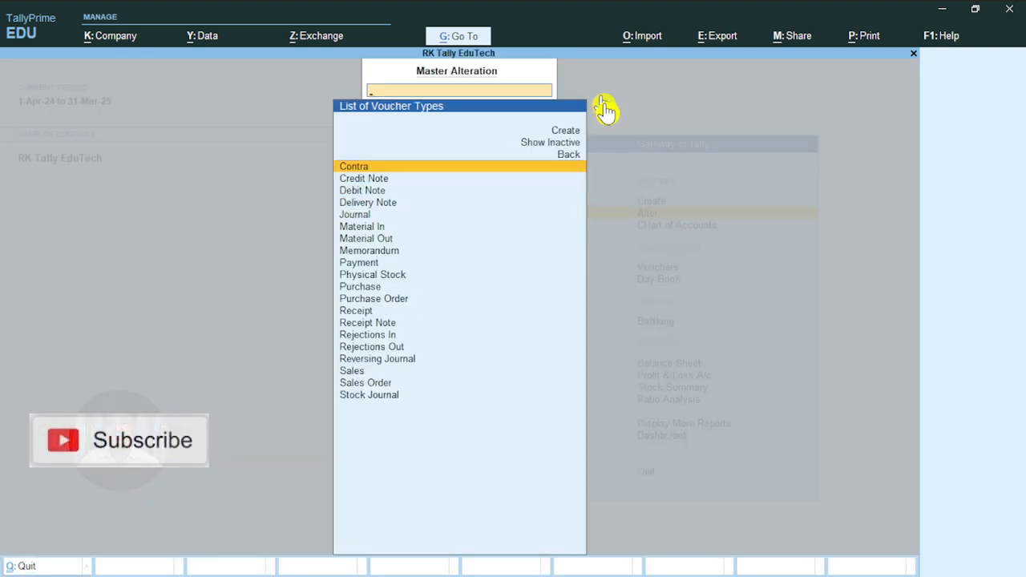
pyautogui.write('P')
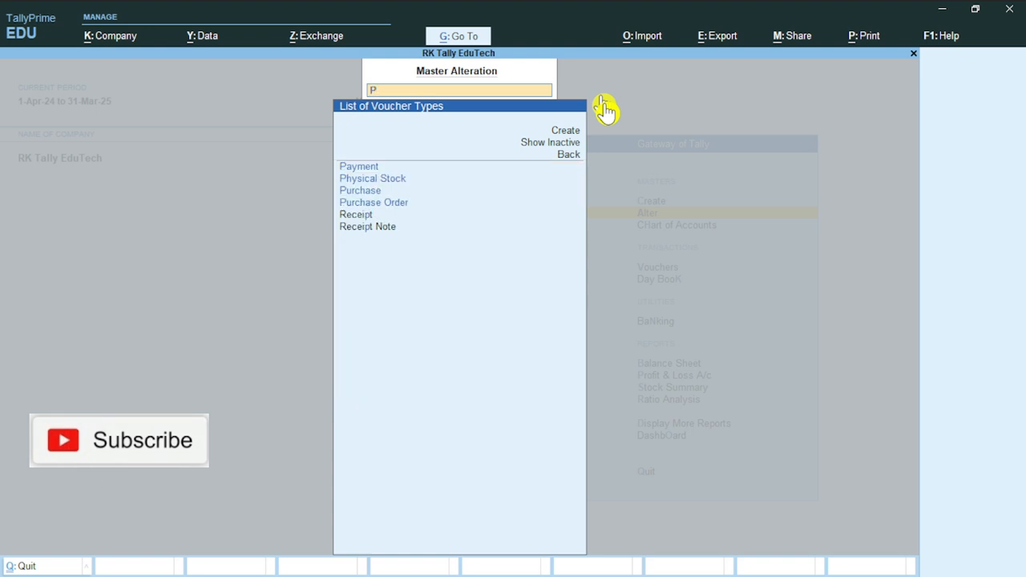
pyautogui.press('BackSpace')
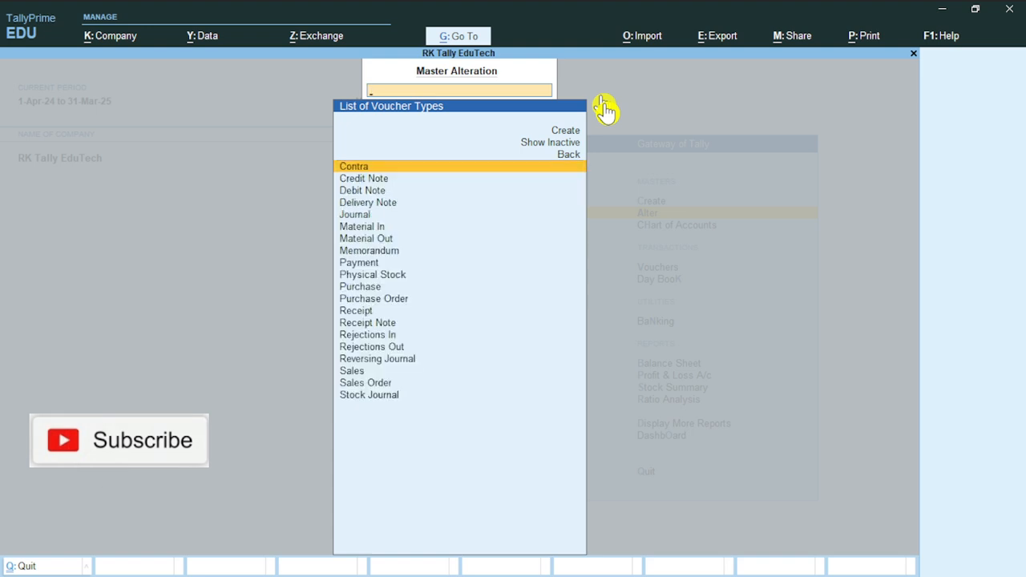
pyautogui.press('Escape')
pyautogui.press('Escape')
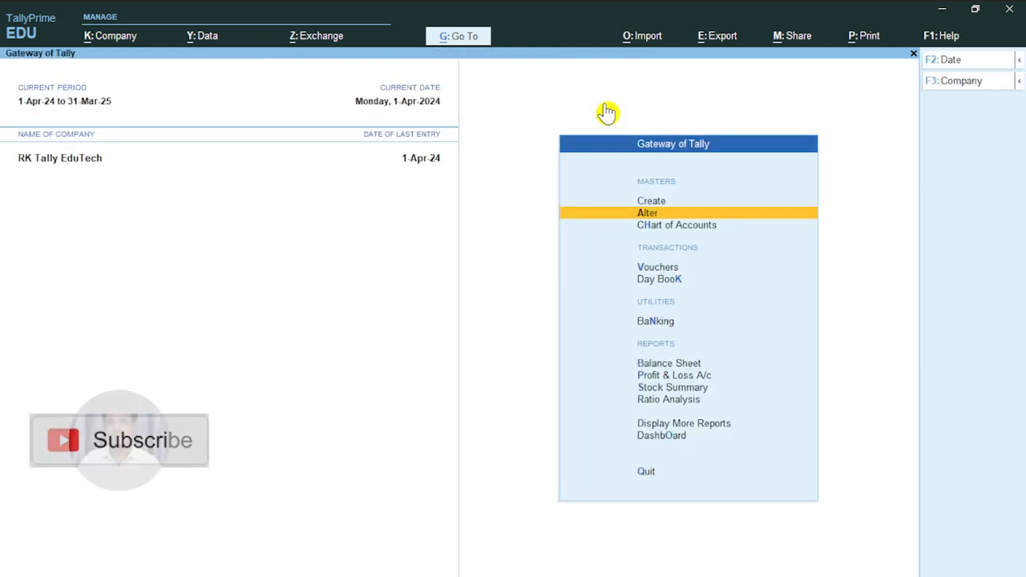
# - Search the voucher types available for alteration by the letter P, including the inactive types, and leave the list
pyautogui.press('Return')
pyautogui.press('Down')
pyautogui.press('Down')
pyautogui.press('Down')
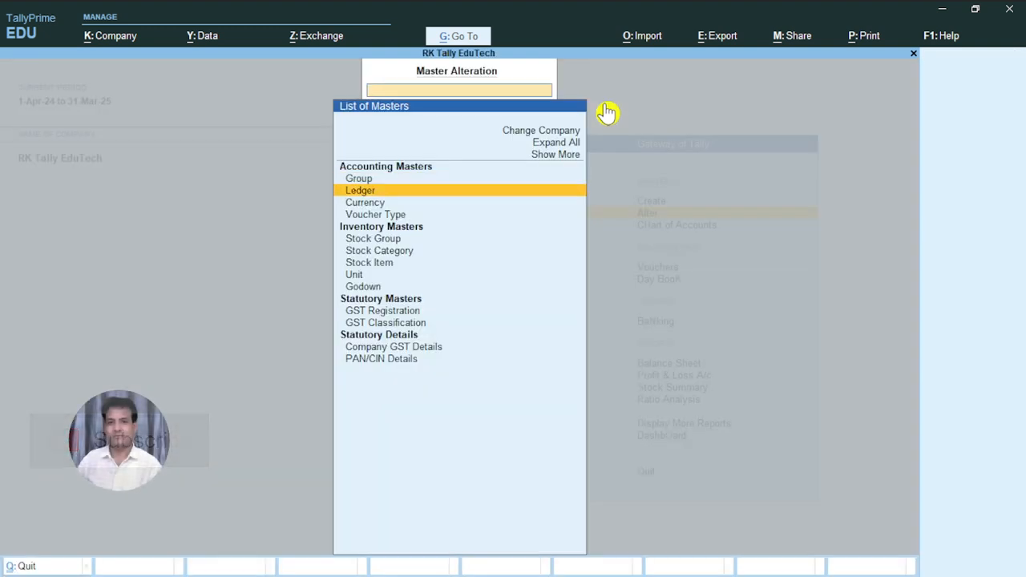
pyautogui.press('Return')
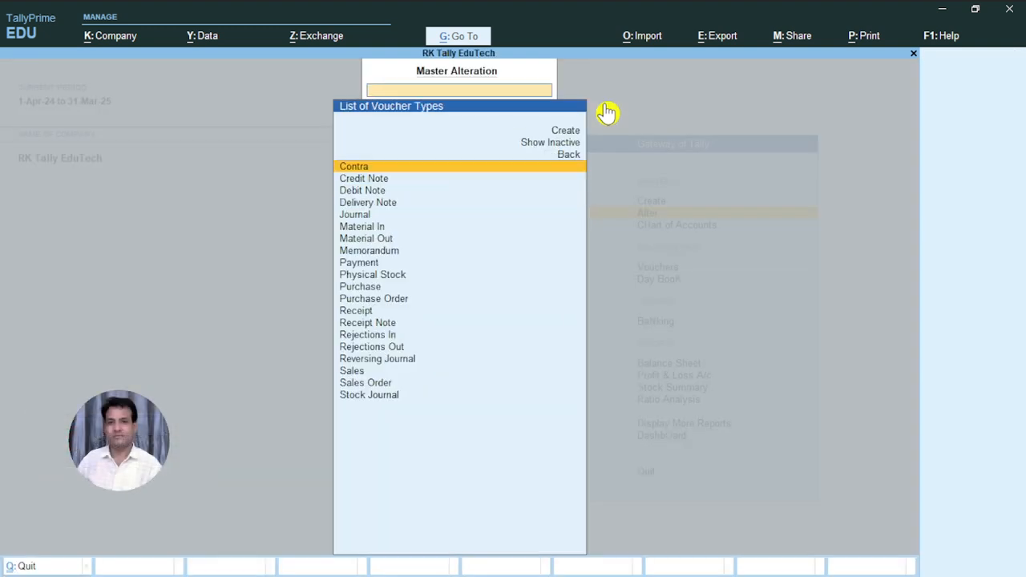
pyautogui.write('P')
pyautogui.press('Up')
pyautogui.press('Up')
pyautogui.press('Up')
pyautogui.press('Up')
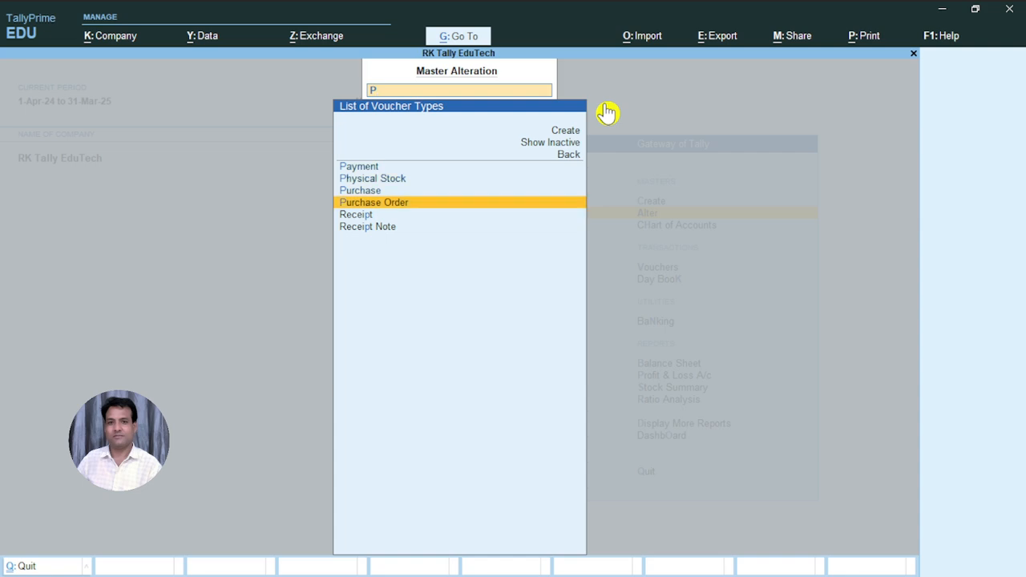
pyautogui.press('Down')
pyautogui.press('Down')
pyautogui.press('Down')
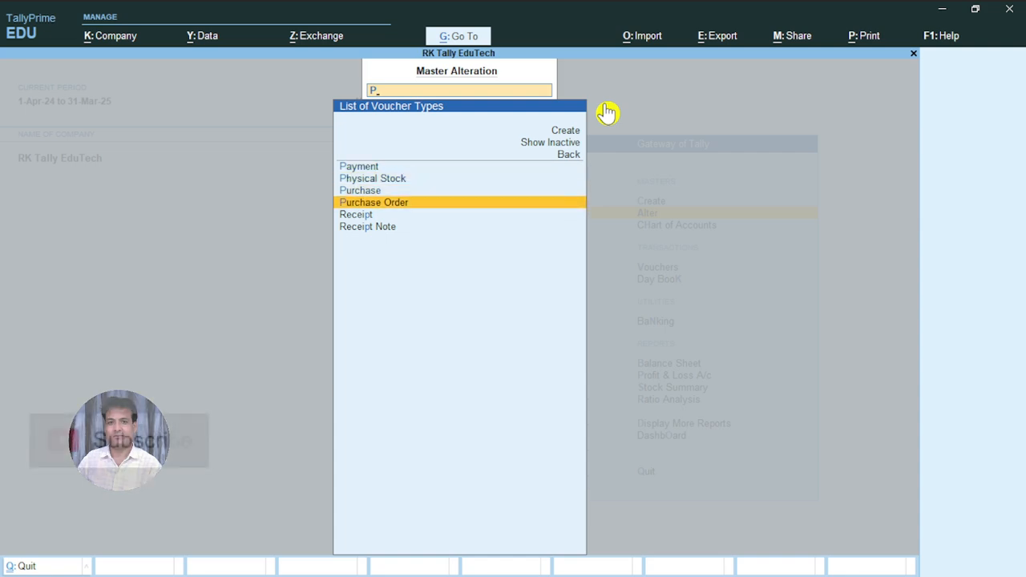
pyautogui.press('Up')
pyautogui.press('Up')
pyautogui.press('Up')
pyautogui.press('Up')
pyautogui.press('Up')
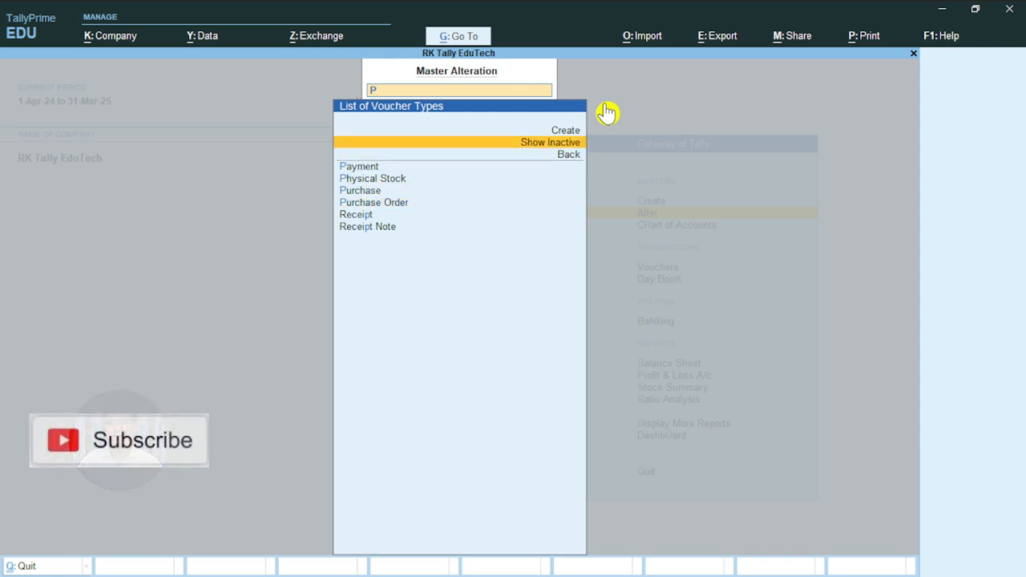
pyautogui.press('Return')
pyautogui.write('P')
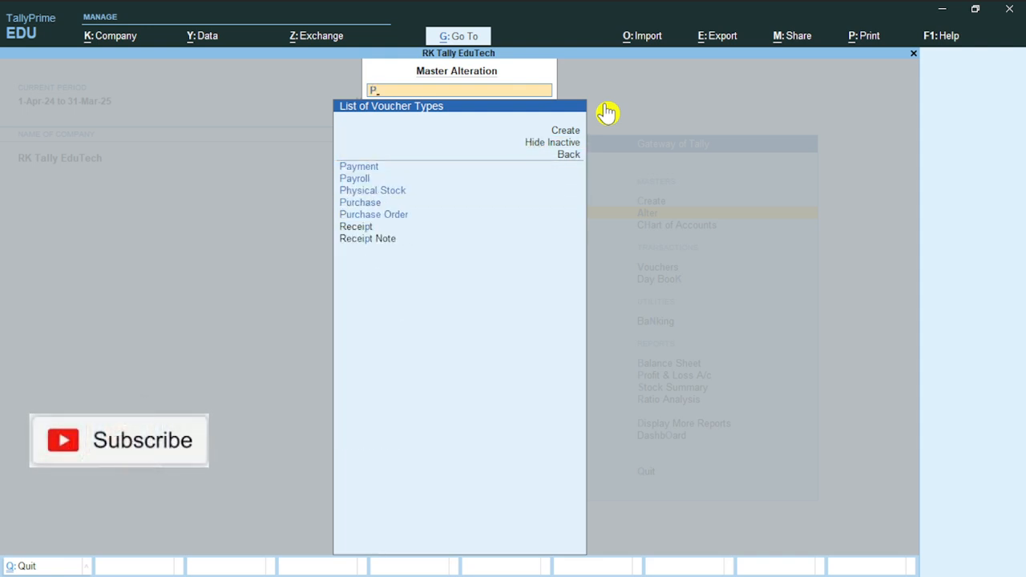
pyautogui.press('BackSpace')
pyautogui.press('Escape')
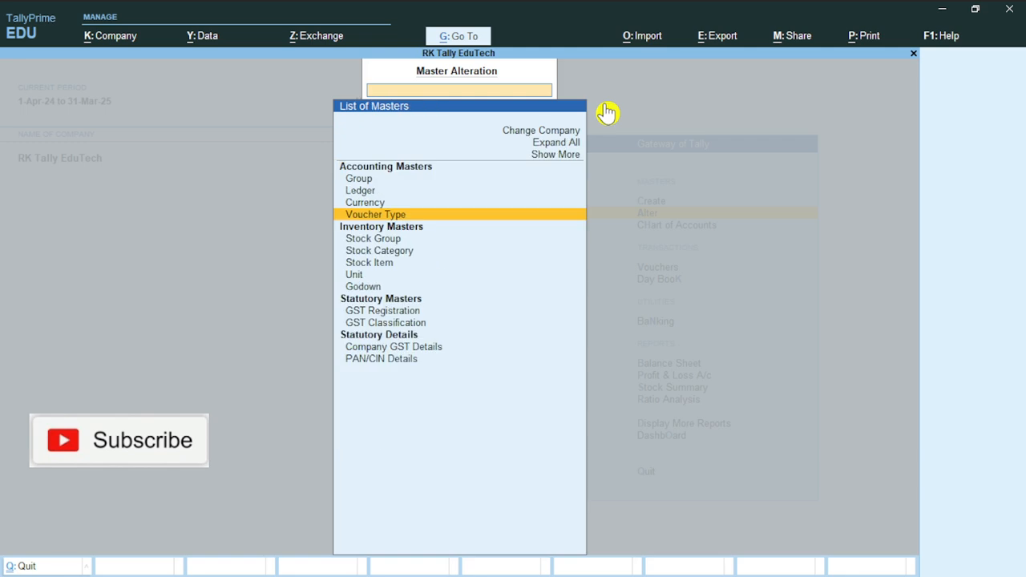
pyautogui.press('Escape')
# - Open the Profit & Loss A/c ledger for alteration and go to its Use as Income & Expense A/c option
pyautogui.press('Up')
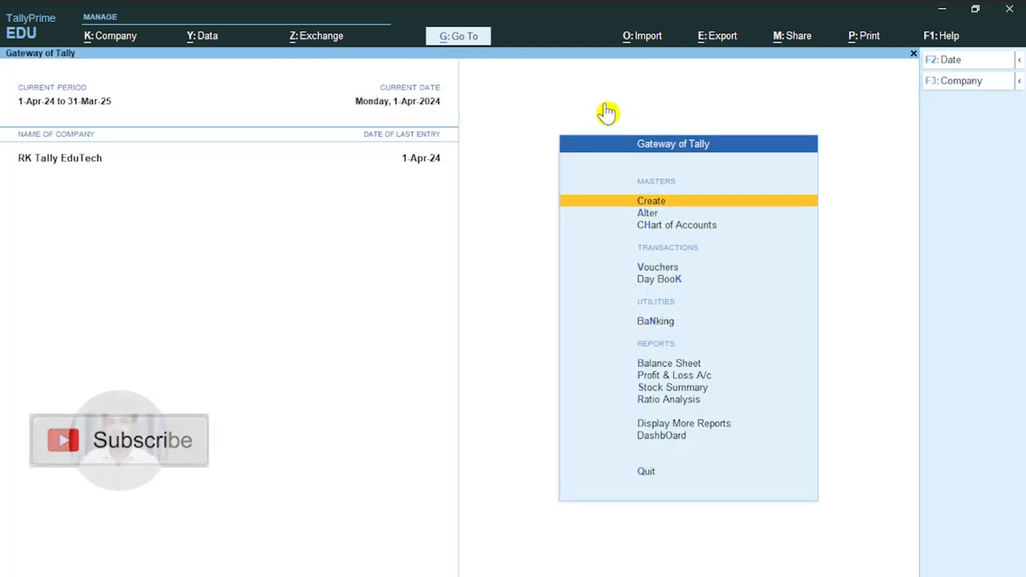
pyautogui.press('Down')
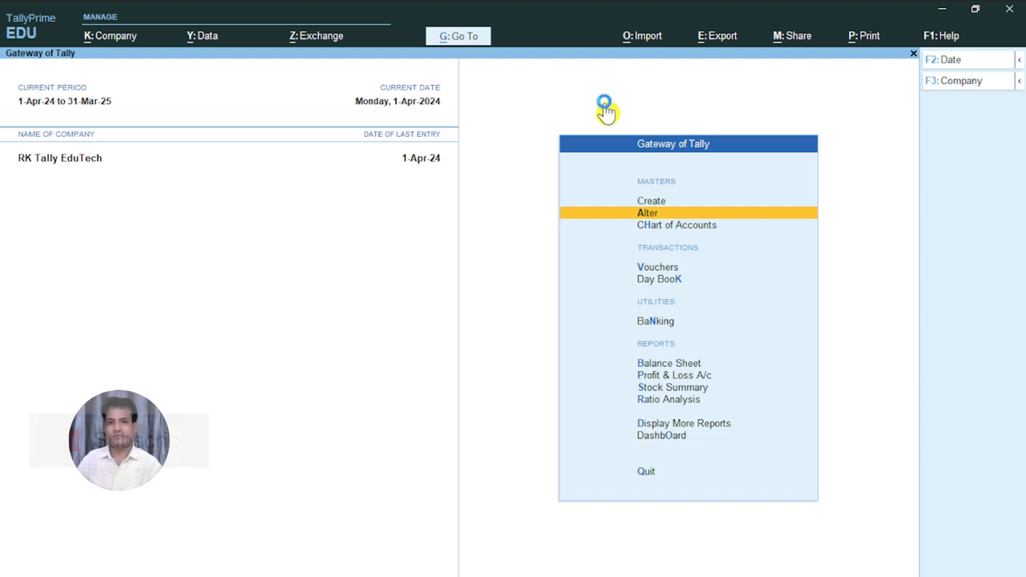
pyautogui.press('Return')
pyautogui.press('Down')
pyautogui.press('Return')
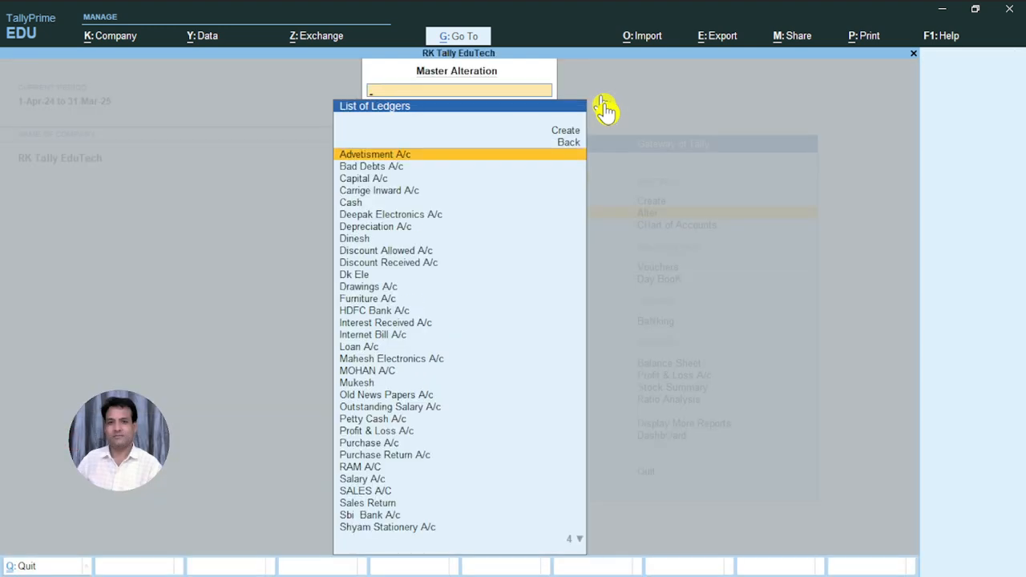
pyautogui.write('P')
pyautogui.press('Up')
pyautogui.press('Up')
pyautogui.press('Up')
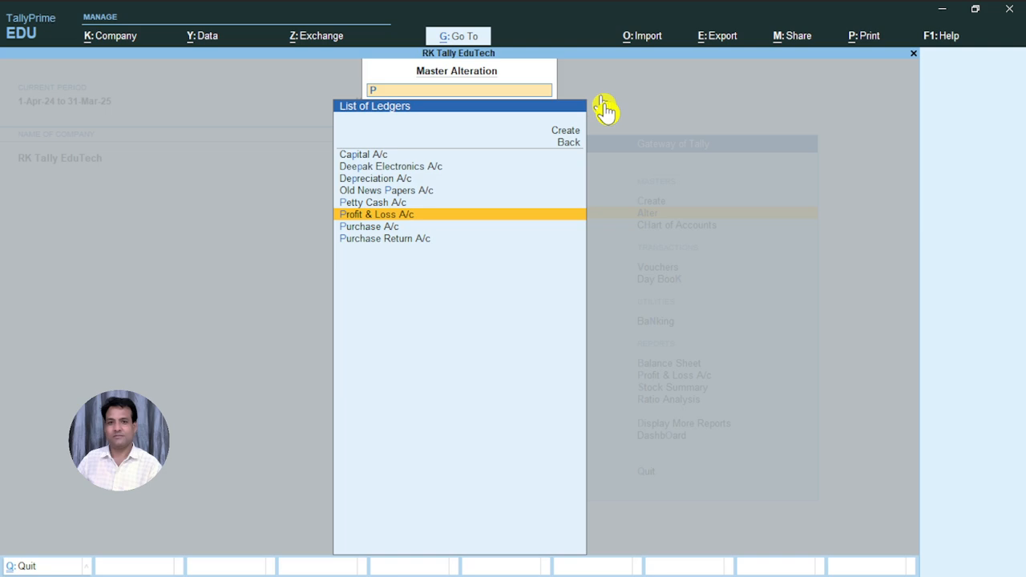
pyautogui.press('Return')
pyautogui.press('Return')
pyautogui.press('Return')
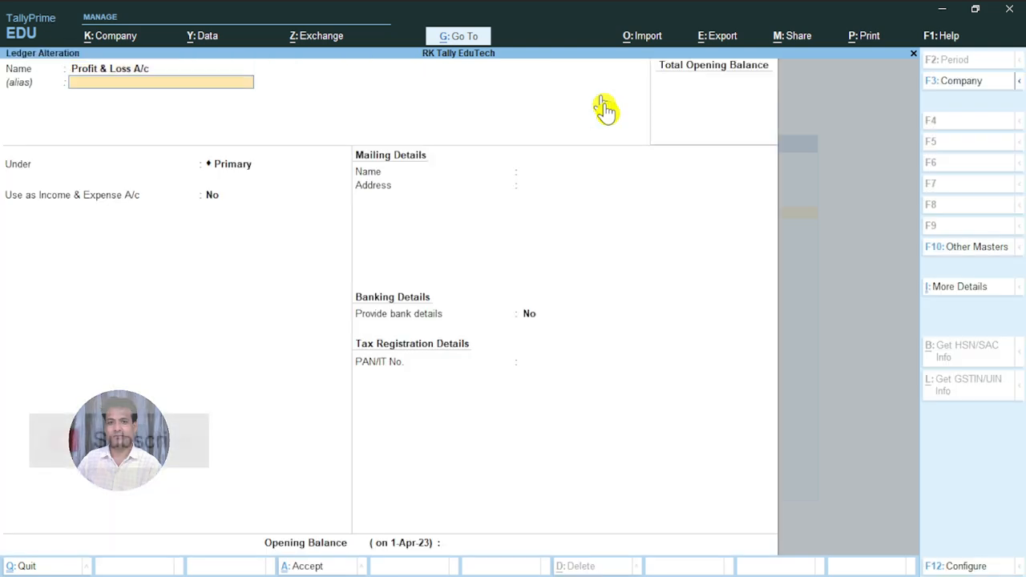
pyautogui.hotkey('shift', 'Tab')
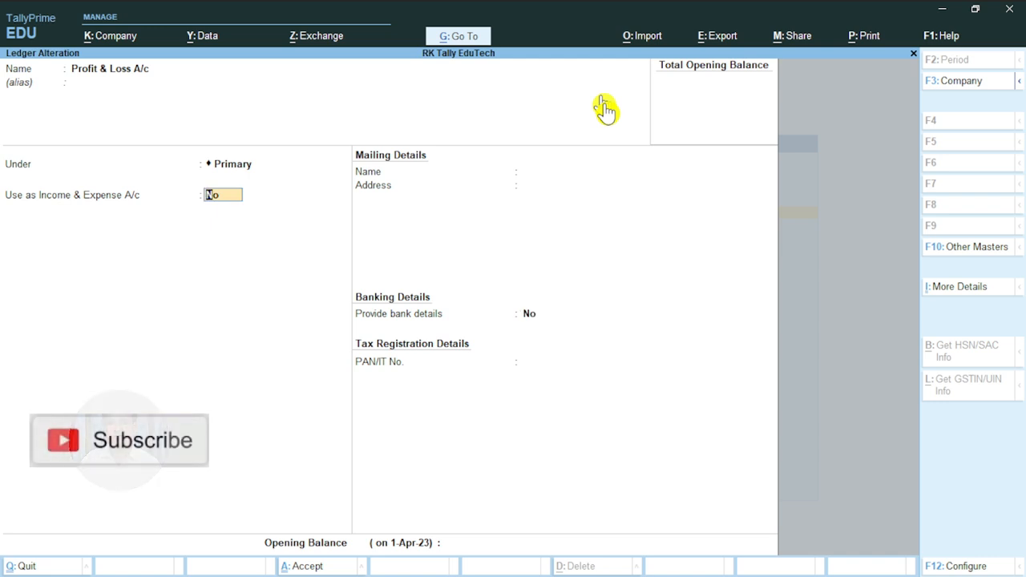
# - Set Use as Income & Expense A/c to Yes for the Profit & Loss A/c ledger and accept the master
pyautogui.hotkey('ctrl', 'a')
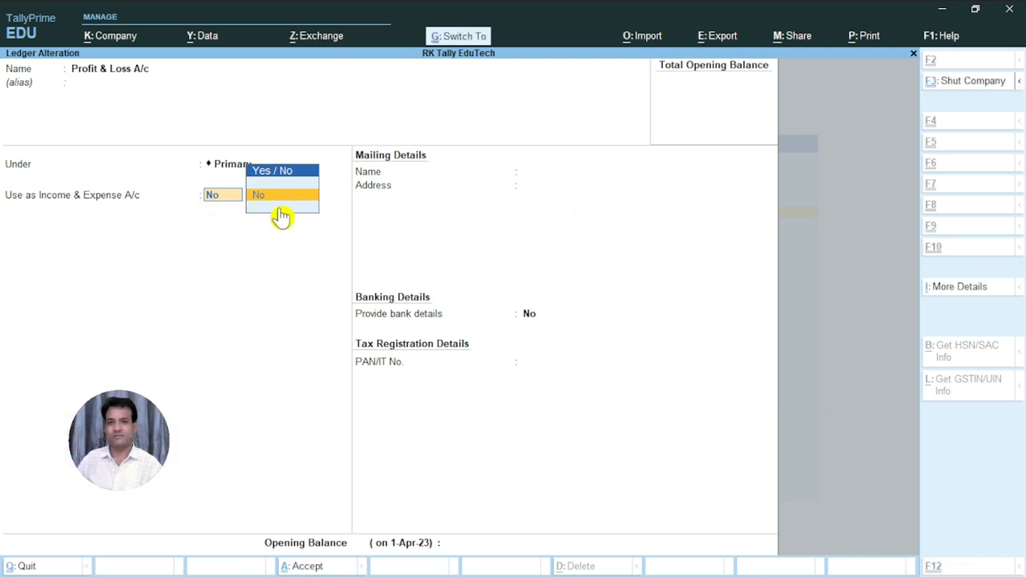
pyautogui.press('y')
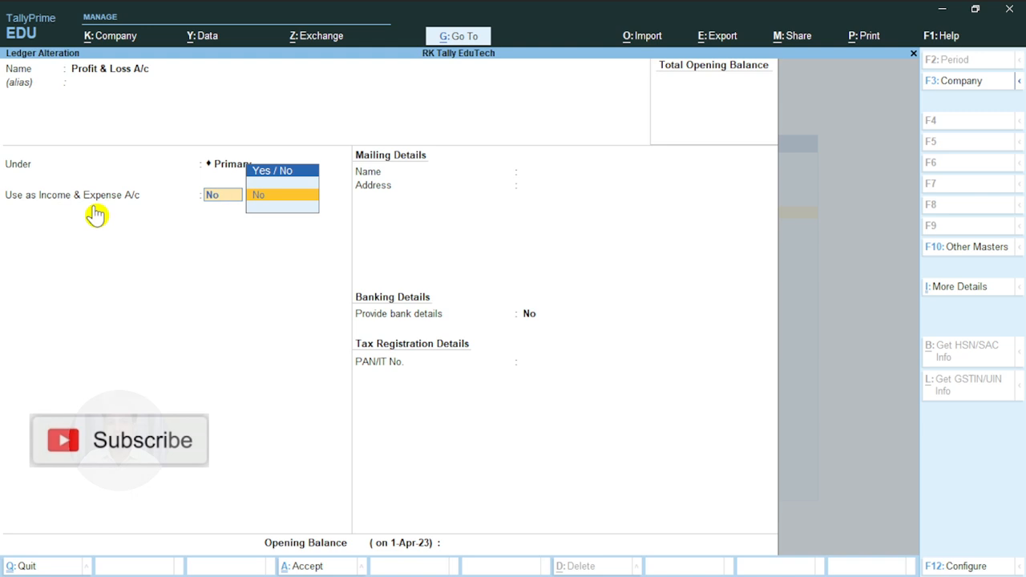
pyautogui.press('BackSpace')
pyautogui.press('BackSpace')
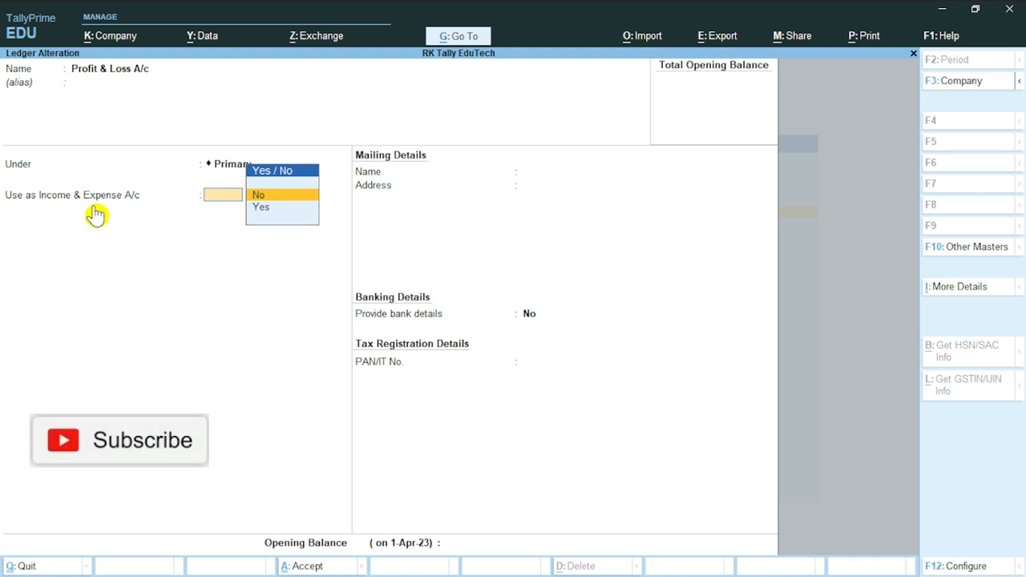
pyautogui.press('Return')
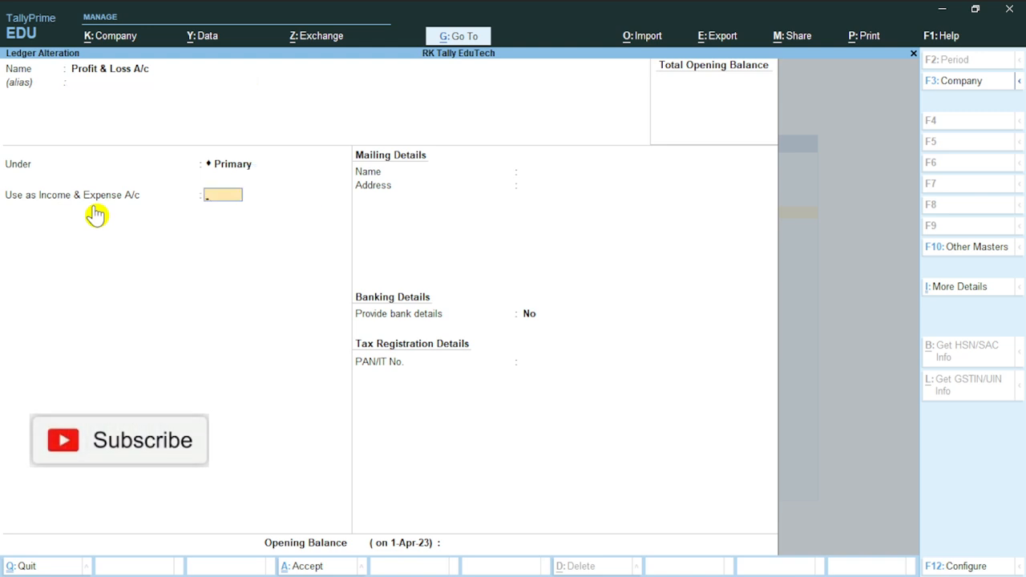
pyautogui.write('y')
pyautogui.press('Return')
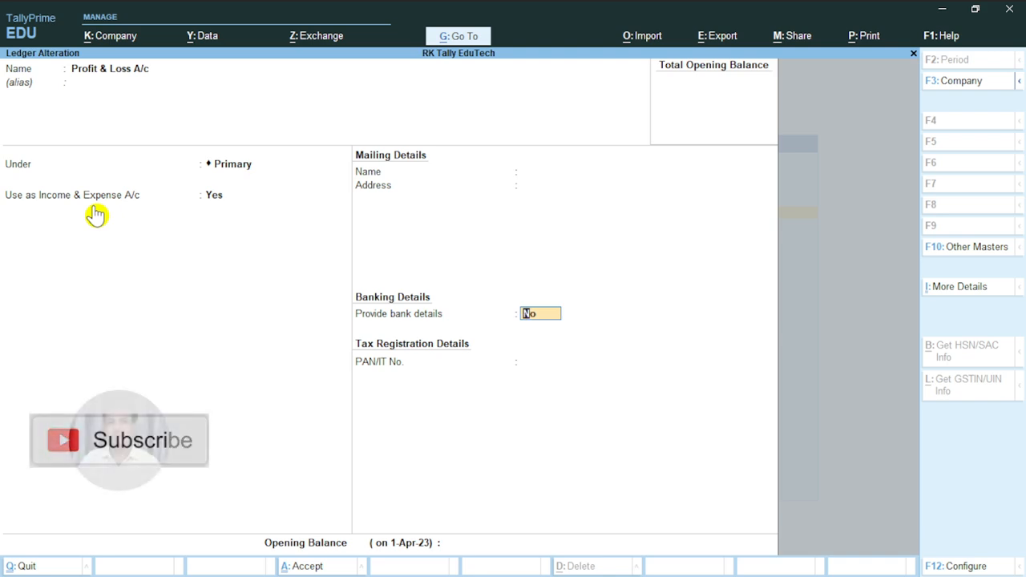
pyautogui.press('Return')
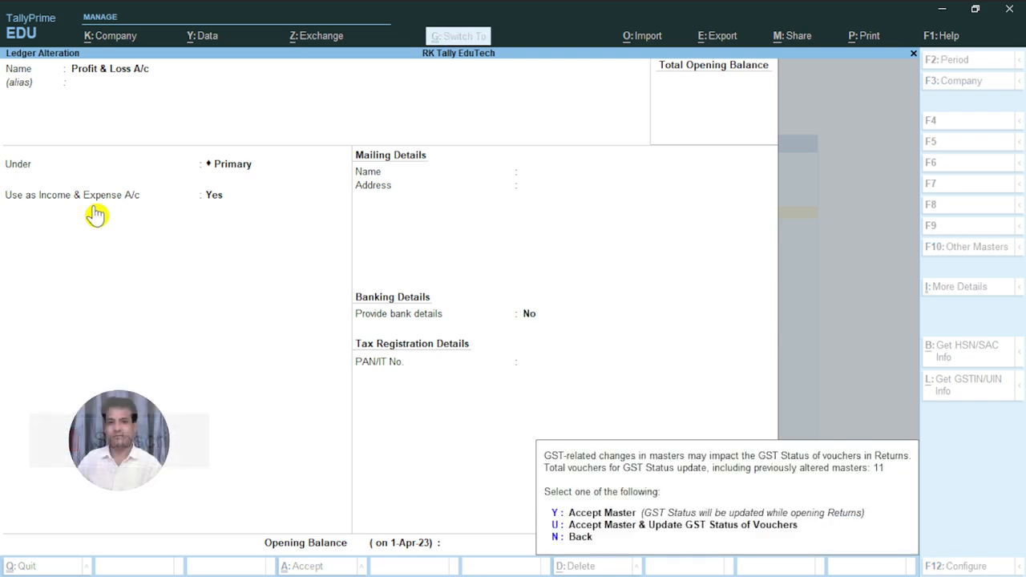
pyautogui.press('y')
# - Return to the Gateway of Tally and check how the profit and loss report is named there
pyautogui.press('Escape')
pyautogui.press('Down')
pyautogui.press('Down')
pyautogui.press('Down')
pyautogui.press('Down')
pyautogui.press('Down')
pyautogui.press('Down')
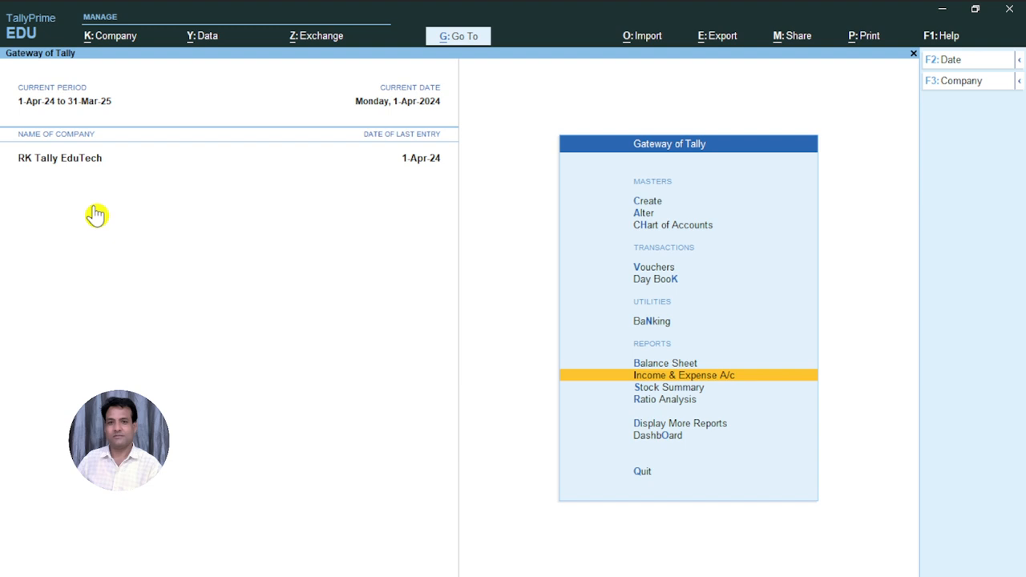
# - Find the Profit & Loss A/c ledger by the letter P and reopen it for alteration
pyautogui.press('Up')
pyautogui.press('Up')
pyautogui.press('Up')
pyautogui.press('Up')
pyautogui.press('Up')
pyautogui.press('Up')
pyautogui.press('Return')
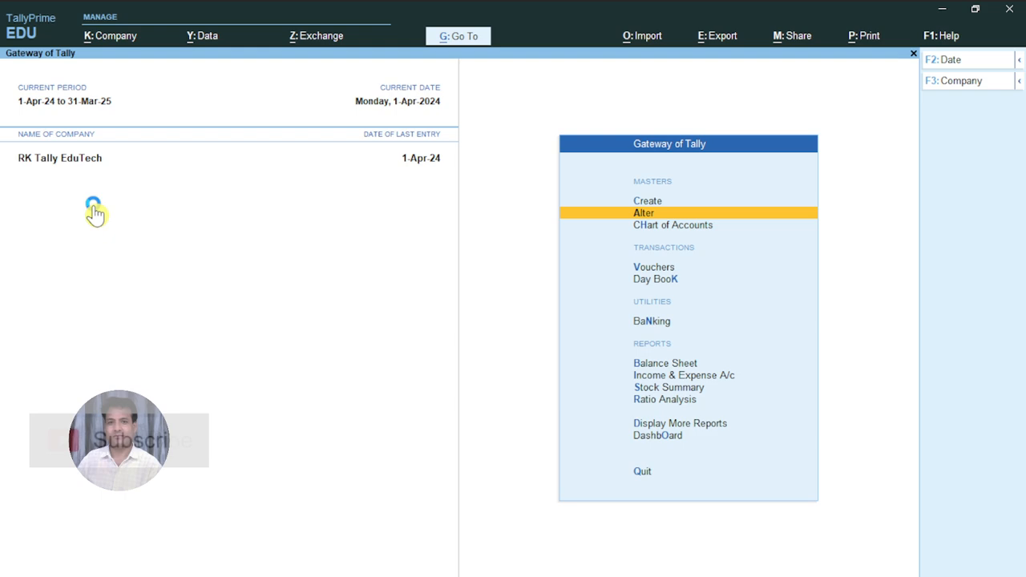
pyautogui.press('Down')
pyautogui.press('Return')
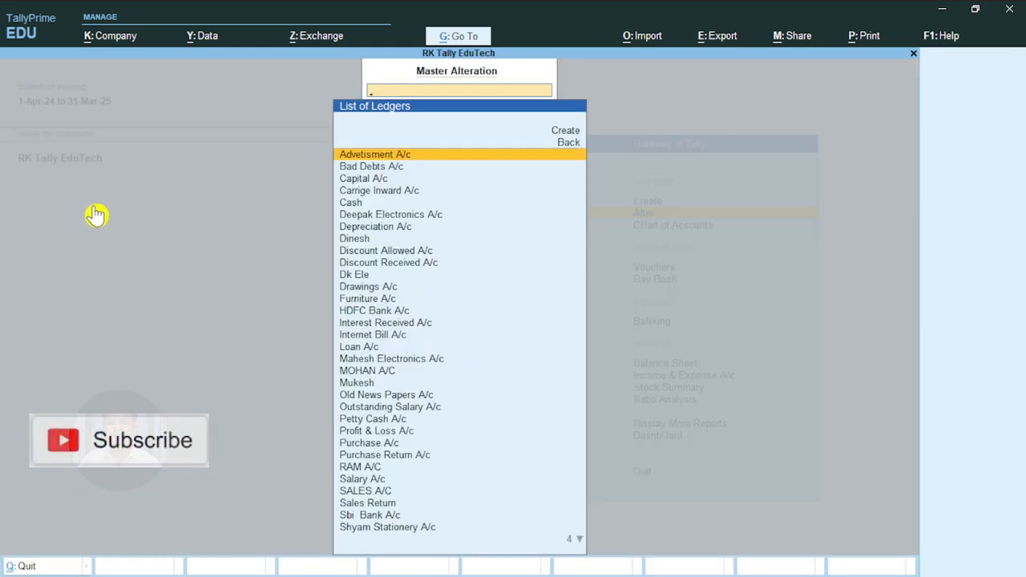
pyautogui.write('P')
pyautogui.press('Up')
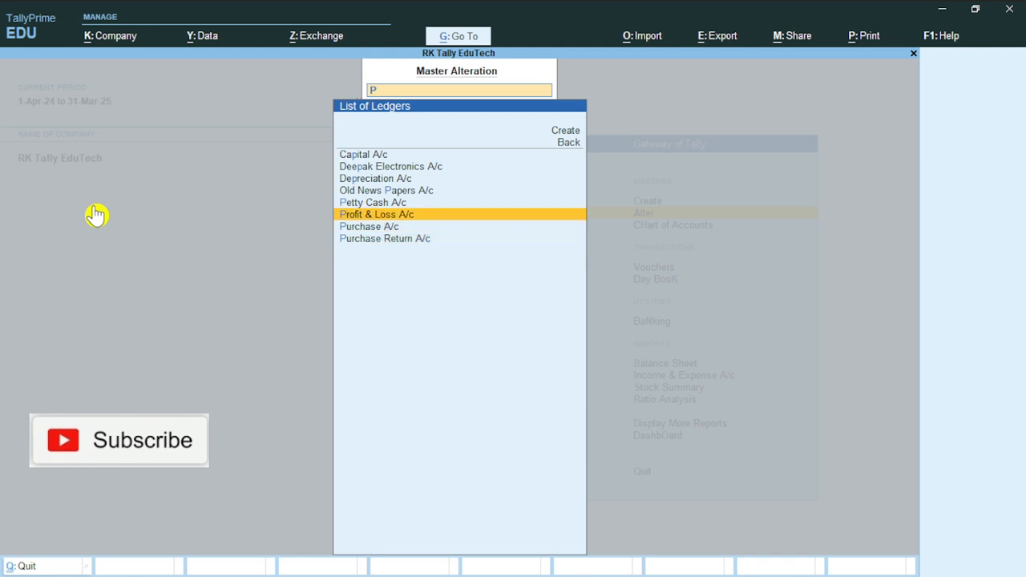
pyautogui.press('Return')
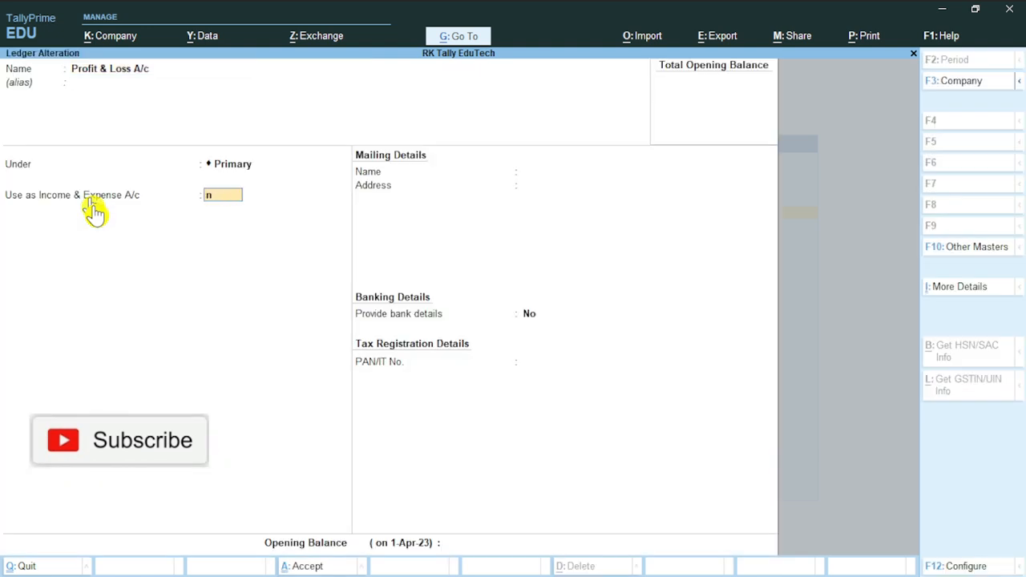
# - Set the ledger's Use as Income & Expense A/c option to No, save it and return to the Gateway of Tally
pyautogui.press('Return')
pyautogui.press('Escape')
pyautogui.press('Escape')
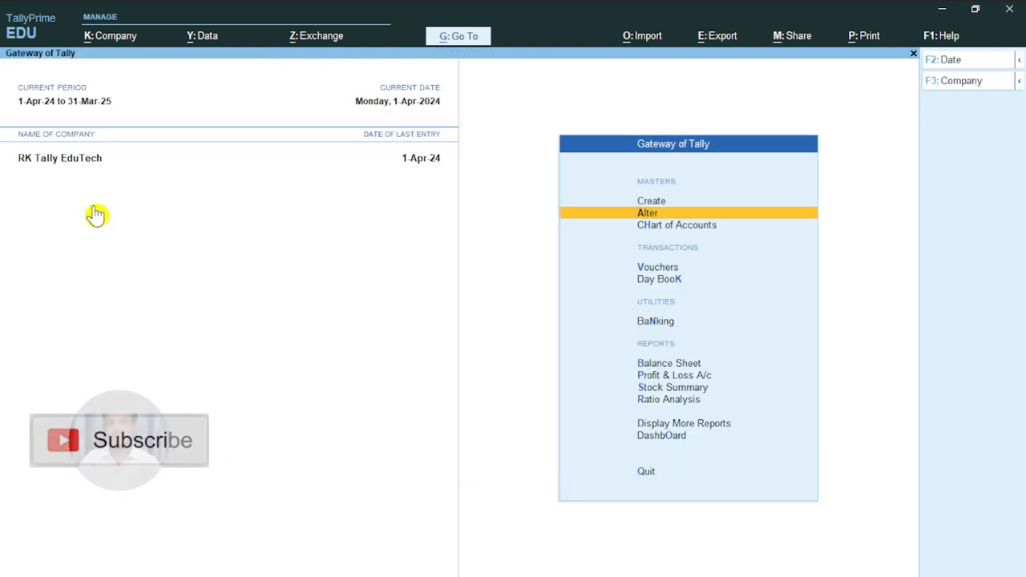
# - Open the Profit & Loss A/c report in its detailed view
pyautogui.press('Down')
pyautogui.press('Down')
pyautogui.press('Down')
pyautogui.press('Down')
pyautogui.press('Down')
pyautogui.press('Down')
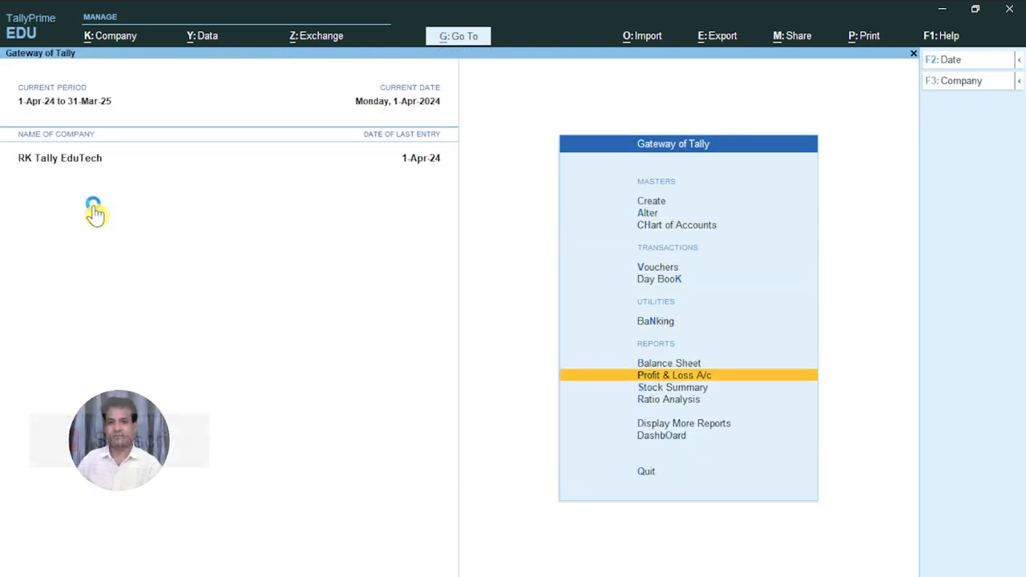
pyautogui.press('Return')
pyautogui.hotkey('alt', 'F5')
# - Review the report lines from Opening Stock down to the first Indirect Expenses ledger and leave the report
pyautogui.press('Down')
pyautogui.press('Down')
pyautogui.press('Down')
pyautogui.press('Down')
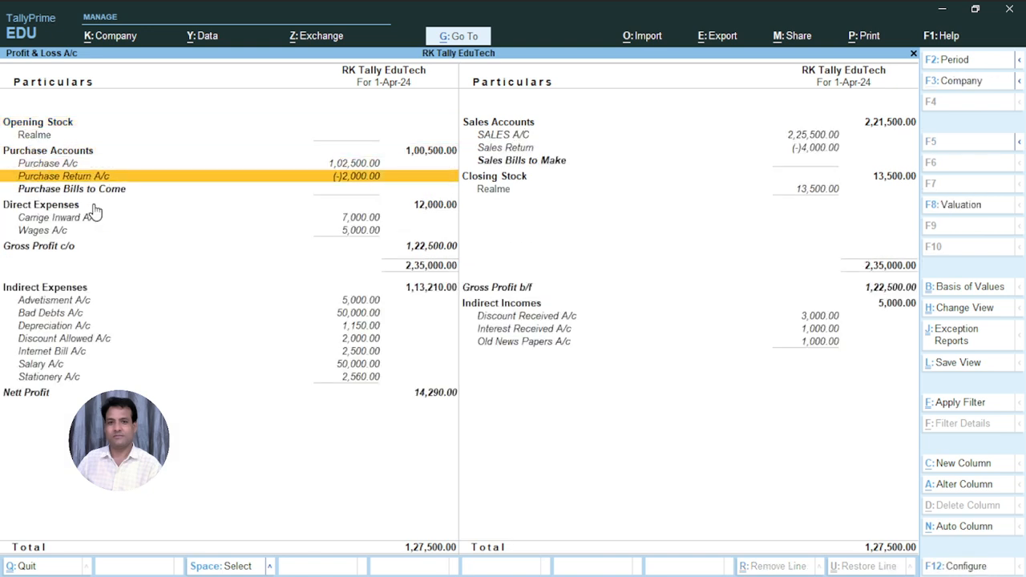
pyautogui.press('Down')
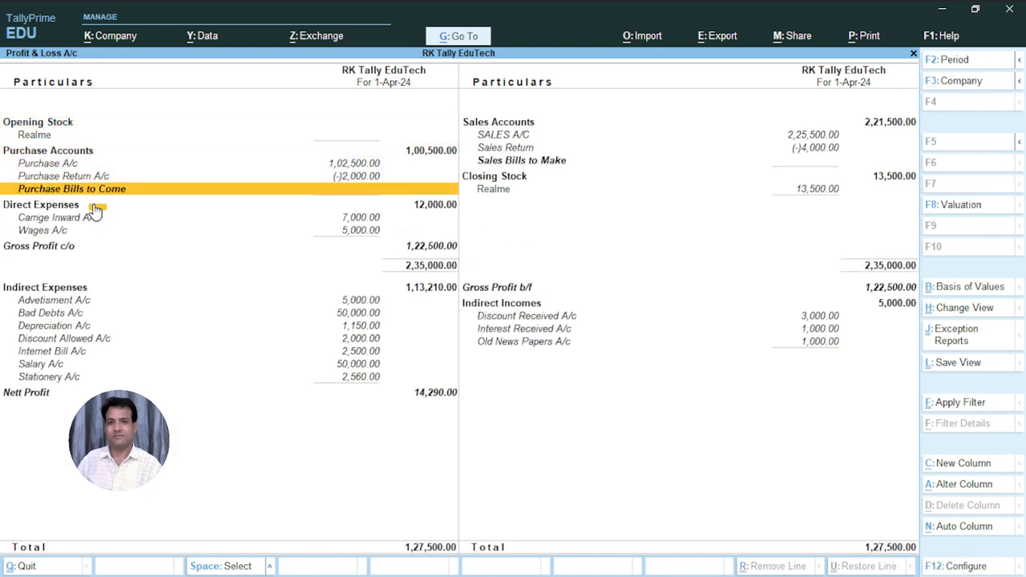
pyautogui.press('Down')
pyautogui.press('Down')
pyautogui.press('Down')
pyautogui.press('Down')
pyautogui.press('Down')
pyautogui.press('Down')
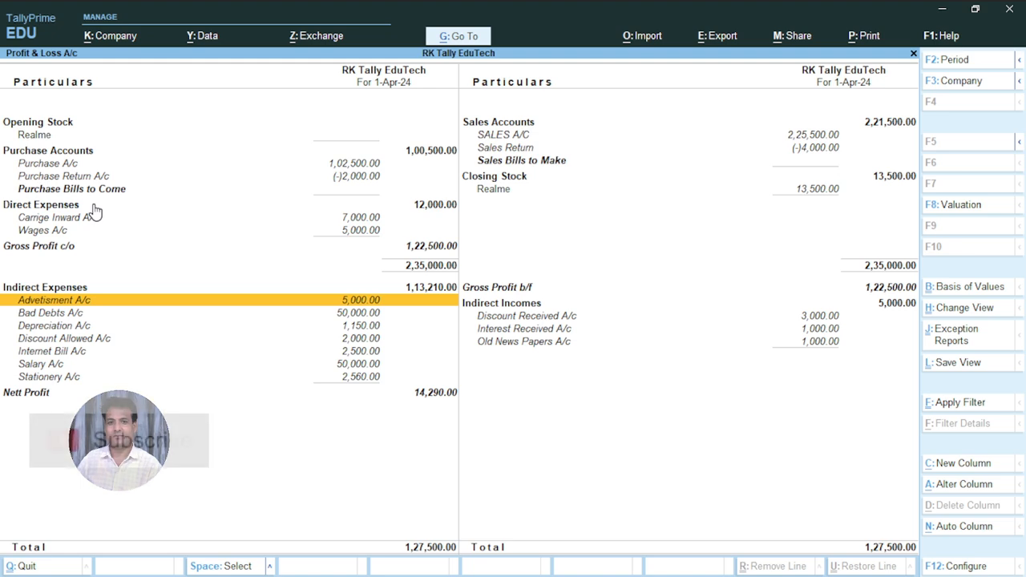
pyautogui.press('Up')
pyautogui.press('Escape')
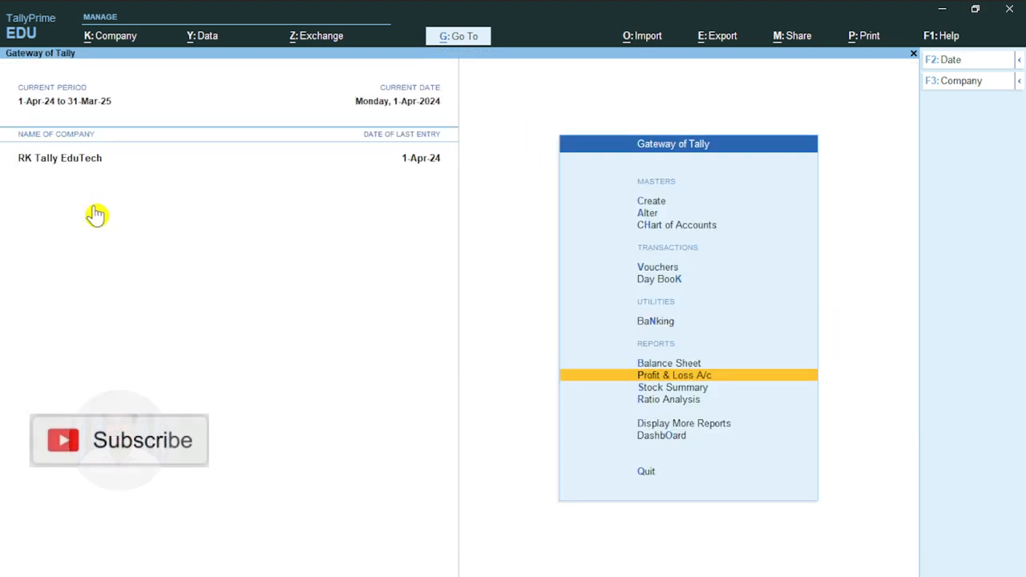
# - Reopen the Profit & Loss A/c report in detailed view and go down to the Indirect Expenses heading
pyautogui.press('Return')
pyautogui.hotkey('alt', 'F5')
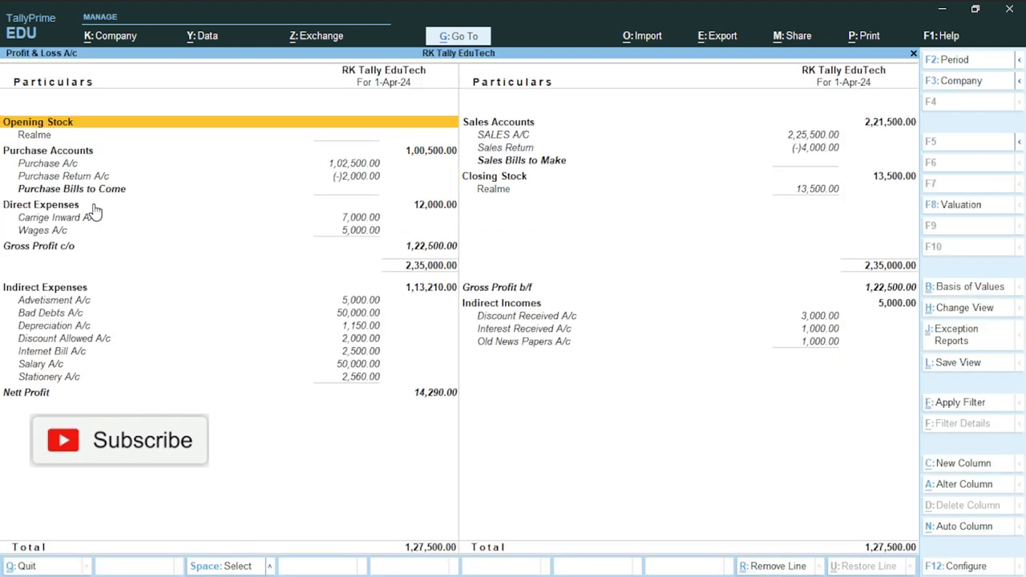
pyautogui.press('Down')
pyautogui.press('Down')
pyautogui.press('Down')
pyautogui.press('Down')
pyautogui.press('Down')
pyautogui.press('Down')
pyautogui.press('Down')
pyautogui.press('Down')
pyautogui.press('Down')
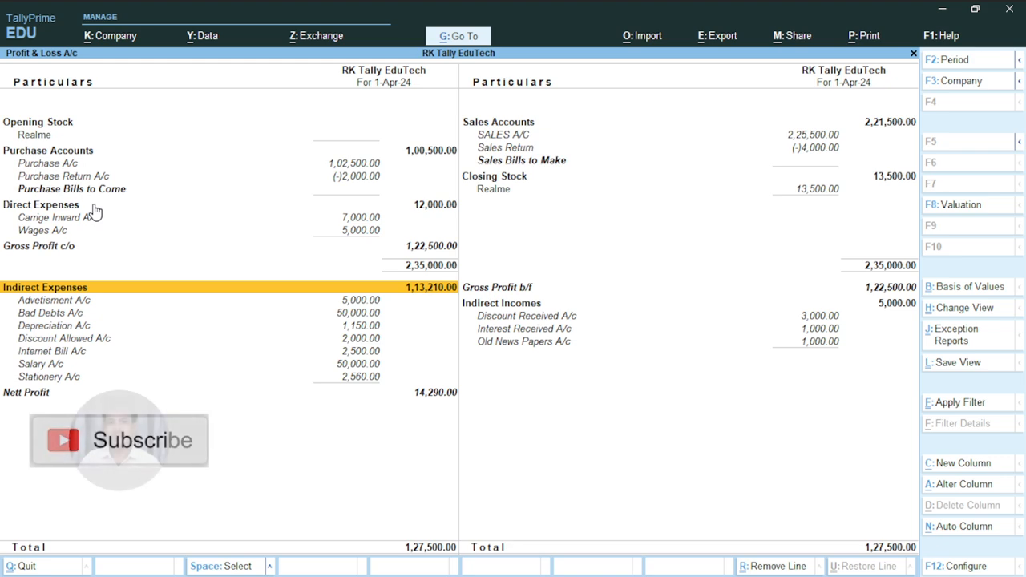
# - Compare the Direct Expenses ledgers with the first Indirect Expenses ledgers and the Gross Profit c/o line
pyautogui.press('Up')
pyautogui.press('Up')
pyautogui.press('Up')
pyautogui.press('Up')
pyautogui.press('Up')
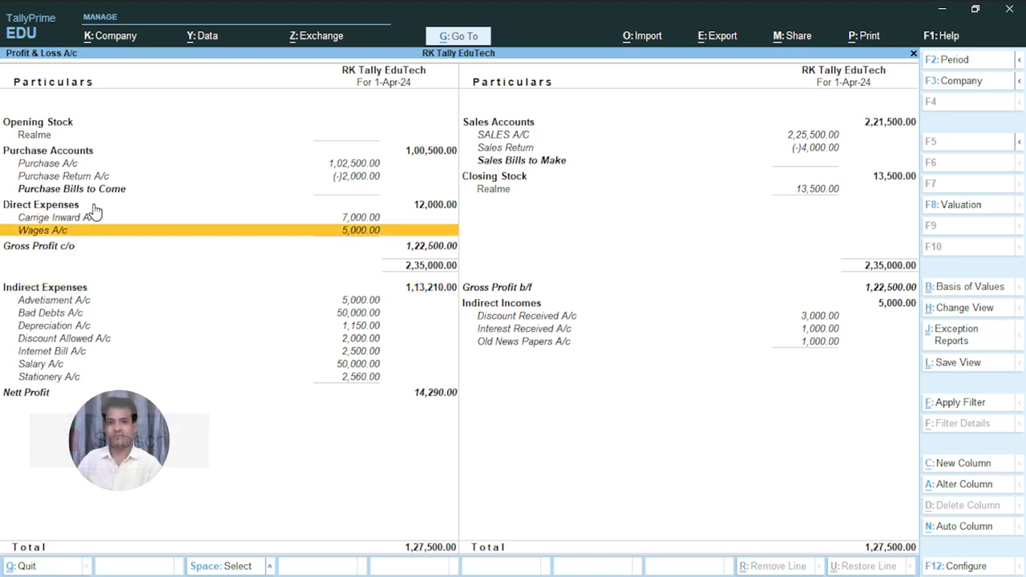
pyautogui.press('Down')
pyautogui.press('Down')
pyautogui.press('Down')
pyautogui.press('Down')
pyautogui.press('Down')
pyautogui.press('Down')
pyautogui.press('Down')
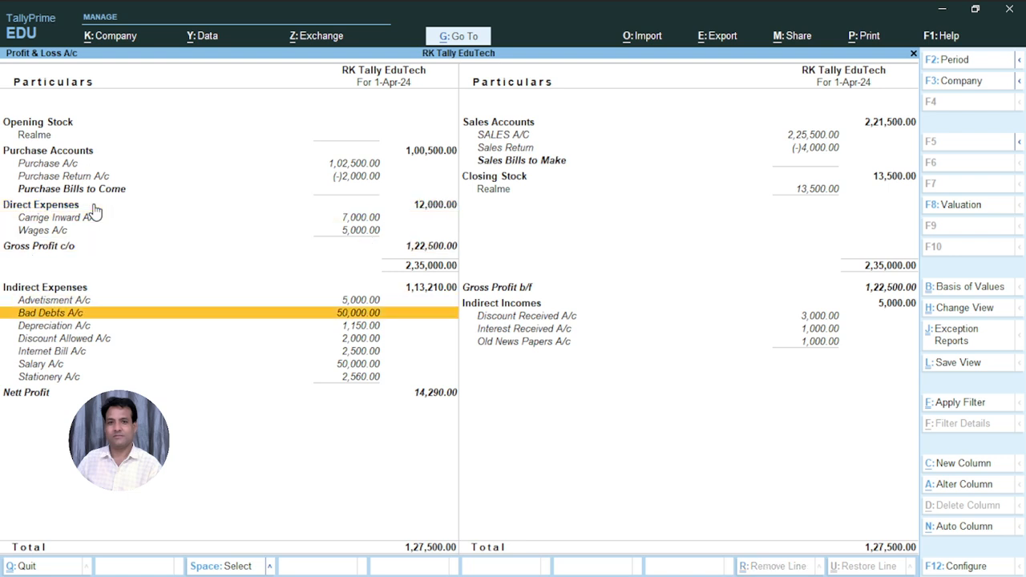
pyautogui.press('Up')
pyautogui.press('Up')
pyautogui.press('Up')
pyautogui.press('Up')
pyautogui.press('Down')
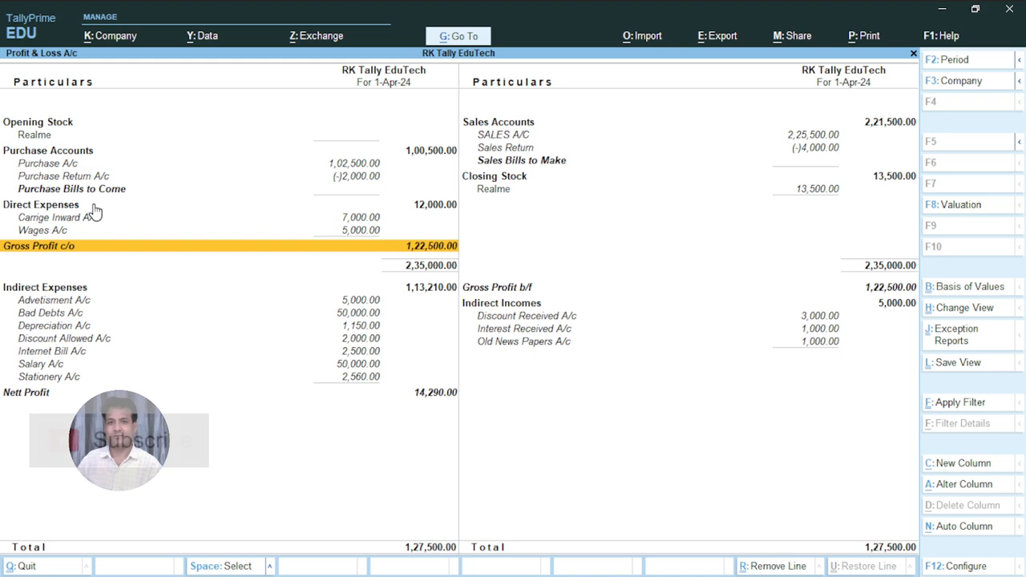
# - Compare the Gross Profit c/o line with the Gross Profit b/f line on the income side
pyautogui.press('Right')
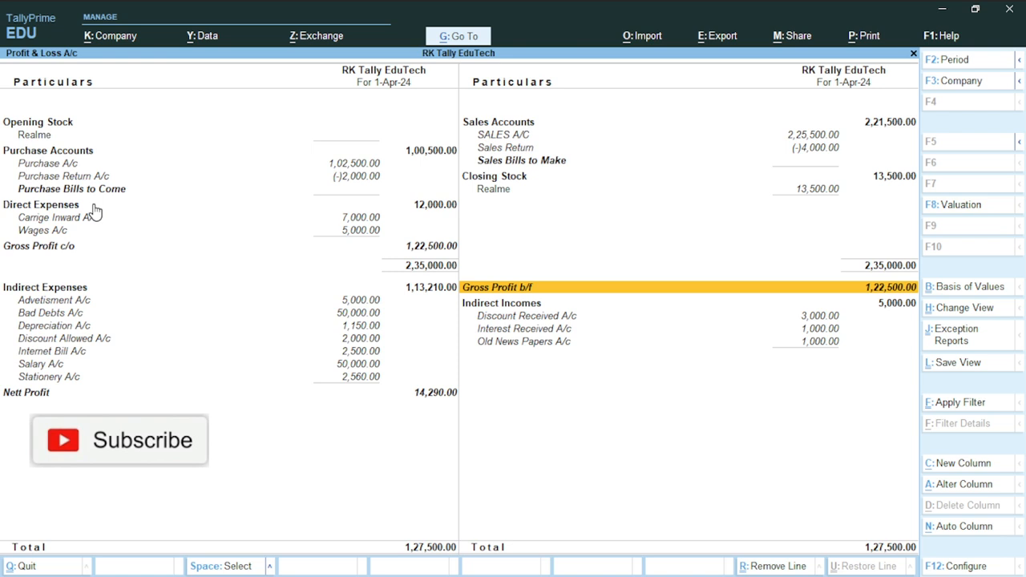
pyautogui.press('Left')
pyautogui.press('Up')
pyautogui.press('Up')
pyautogui.press('Down')
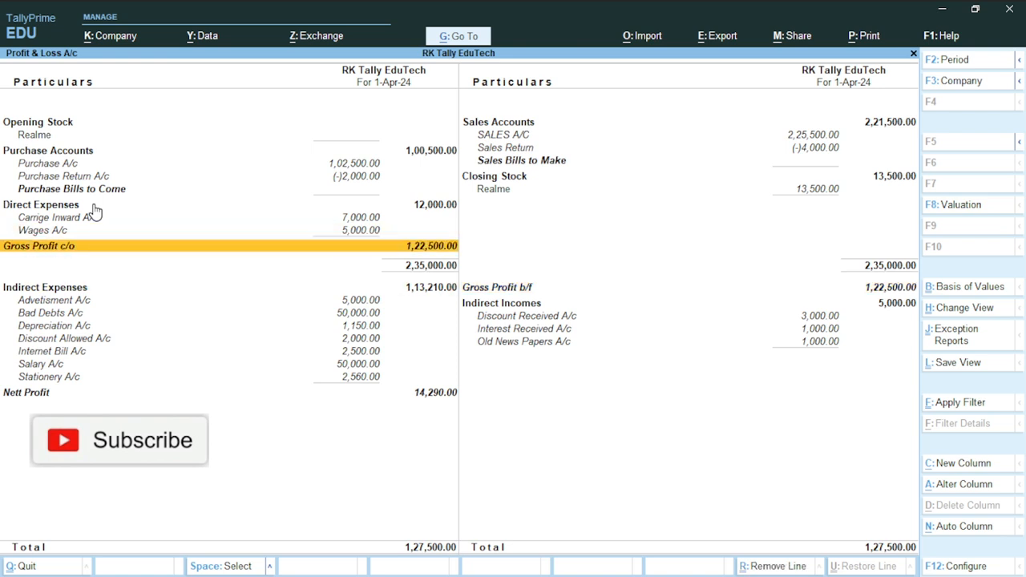
pyautogui.press('Right')
pyautogui.press('Left')
pyautogui.press('Up')
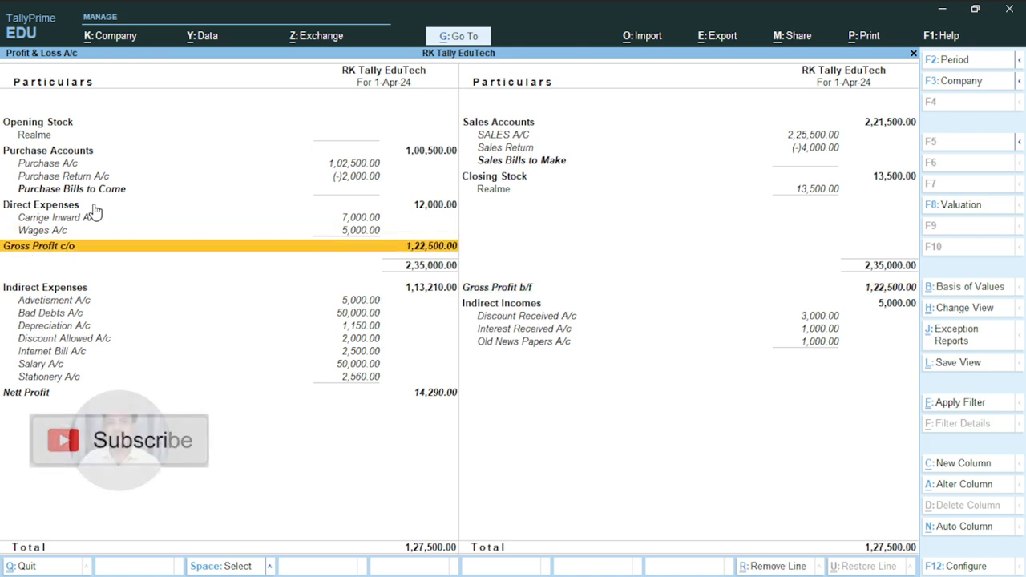
pyautogui.press('Right')
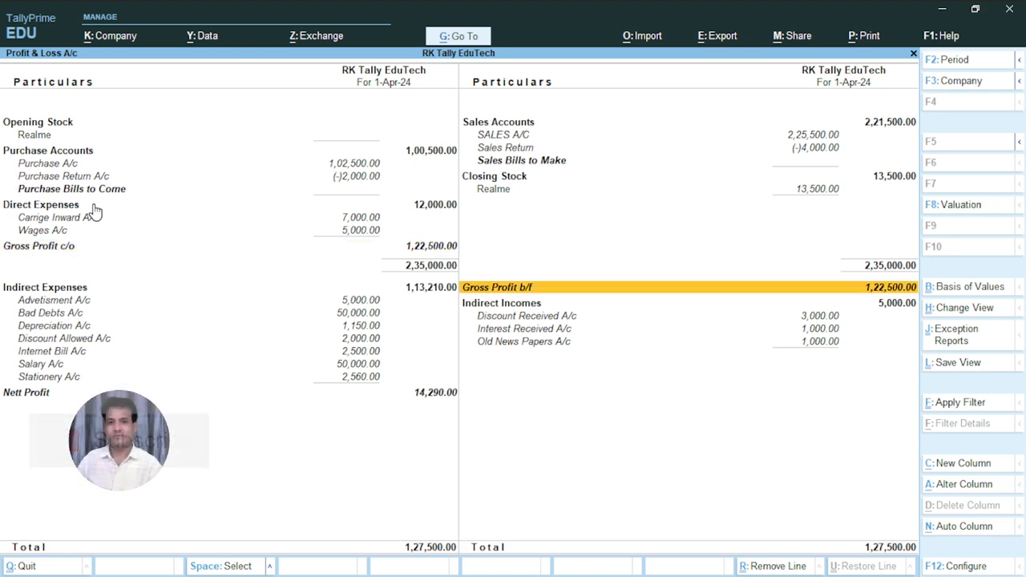
pyautogui.press('Left')
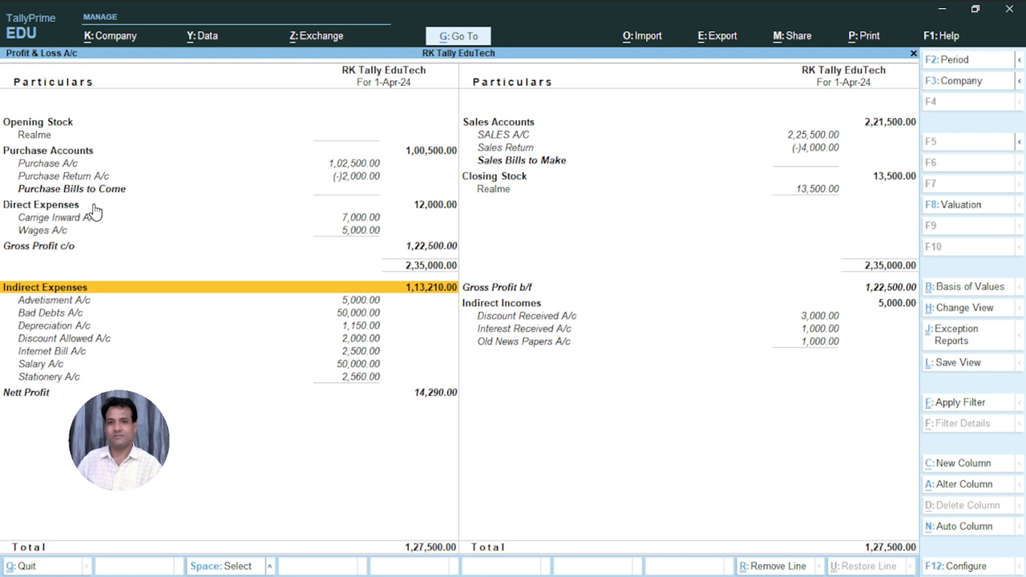
# - Go through the individual Indirect Expenses ledgers and return to the Indirect Expenses heading
pyautogui.press('Down')
pyautogui.press('Down')
pyautogui.press('Down')
pyautogui.press('Down')
pyautogui.press('Down')
pyautogui.press('Down')
pyautogui.press('Down')
pyautogui.press('Down')
pyautogui.press('Up')
pyautogui.press('Up')
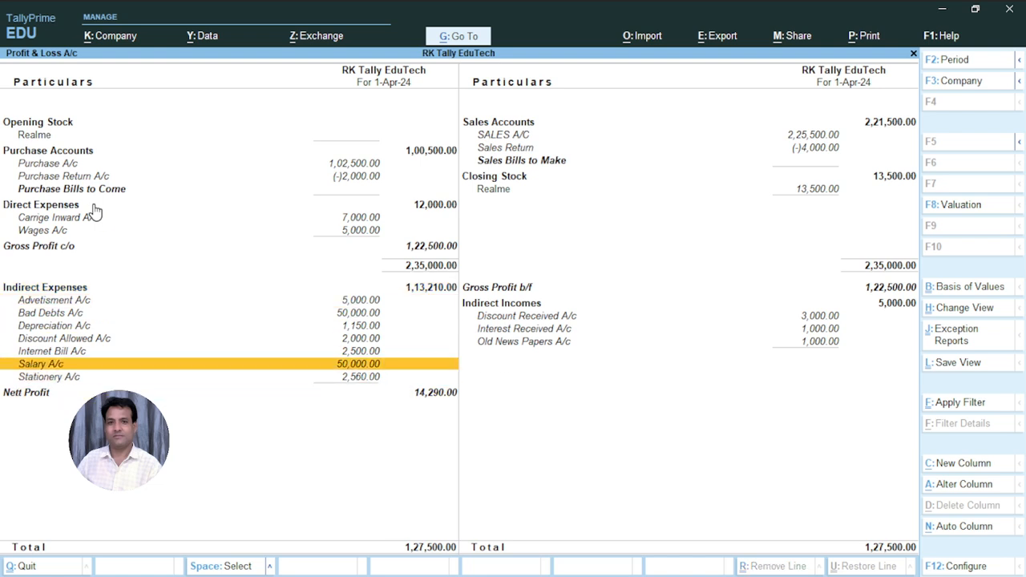
pyautogui.press('Up')
pyautogui.press('Up')
pyautogui.press('Up')
pyautogui.press('Up')
pyautogui.press('Up')
pyautogui.press('Up')
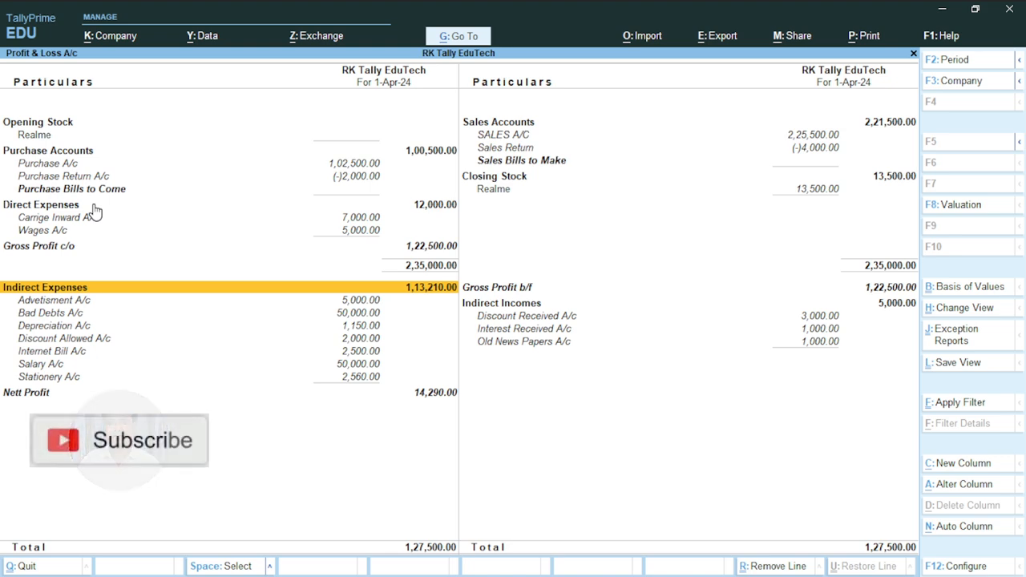
# - Go through the Indirect Incomes group and its Discount Received, Interest Received and Old News Papers ledgers
pyautogui.press('Right')
pyautogui.press('Down')
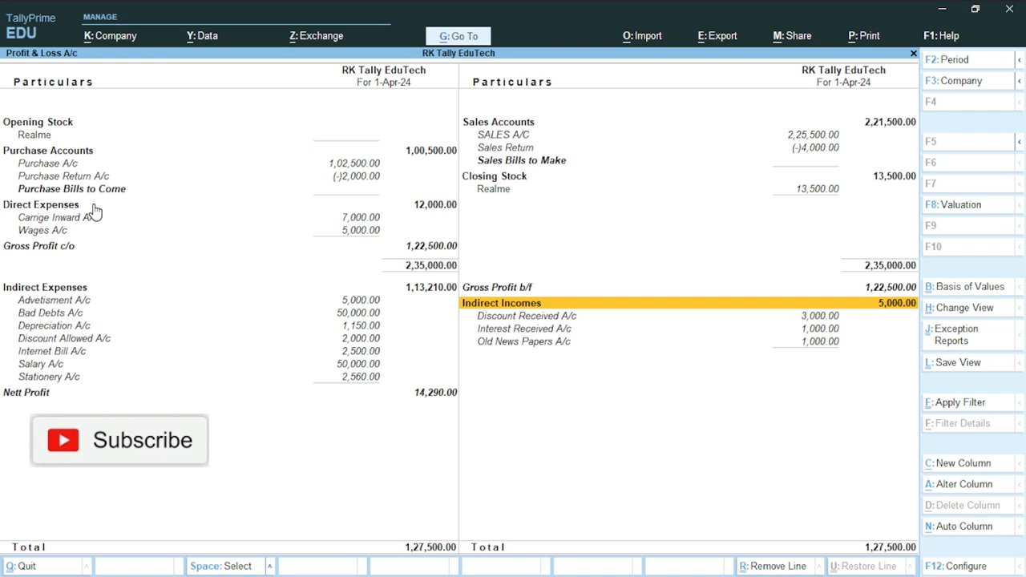
pyautogui.press('Down')
pyautogui.press('Up')
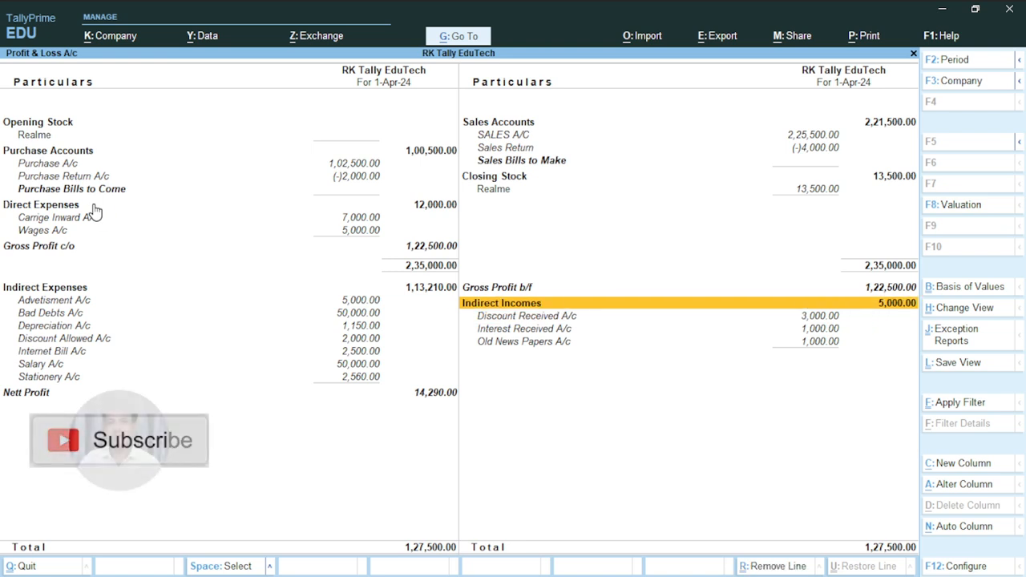
pyautogui.press('Down')
pyautogui.press('Down')
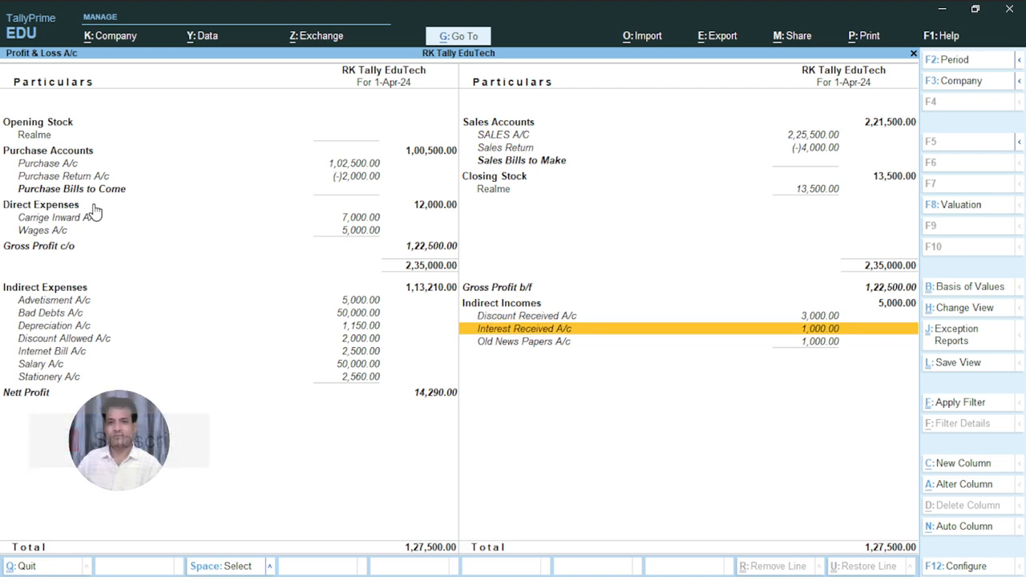
pyautogui.press('Down')
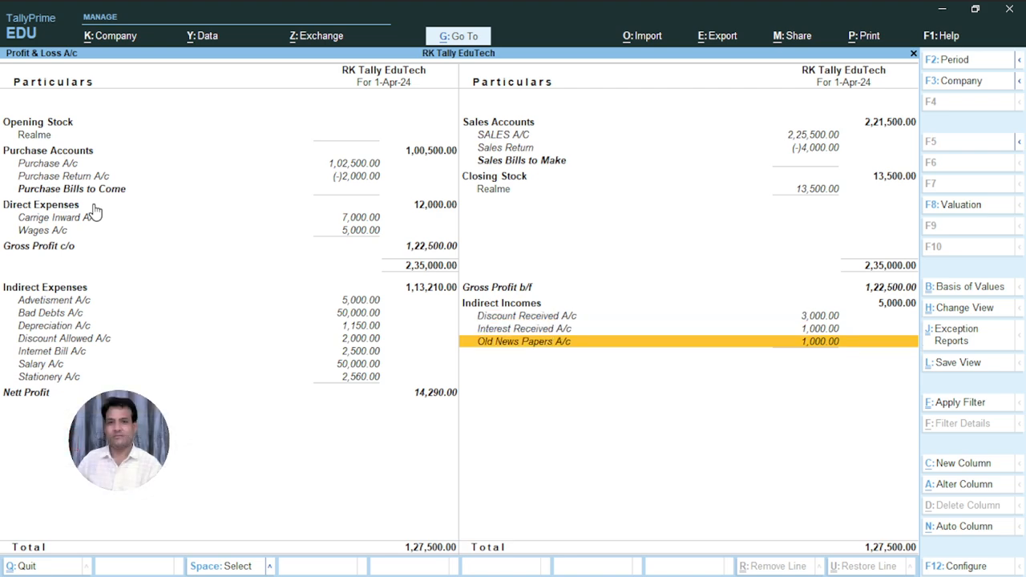
pyautogui.press('Up')
pyautogui.press('Up')
pyautogui.press('Up')
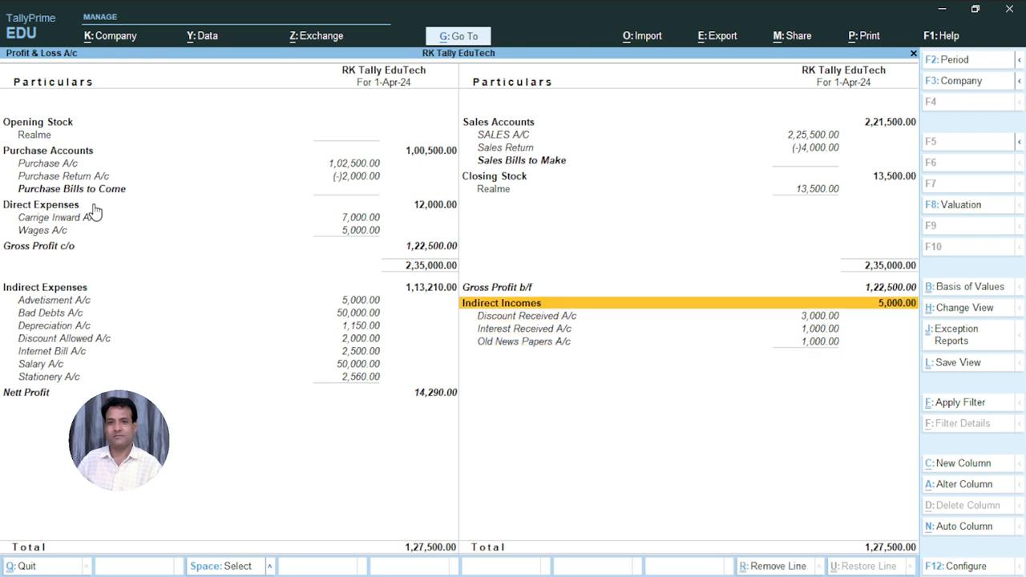
# - Go down the Indirect Expenses ledgers from Advetisment A/c to the Nett Profit line and back up
pyautogui.press('Left')
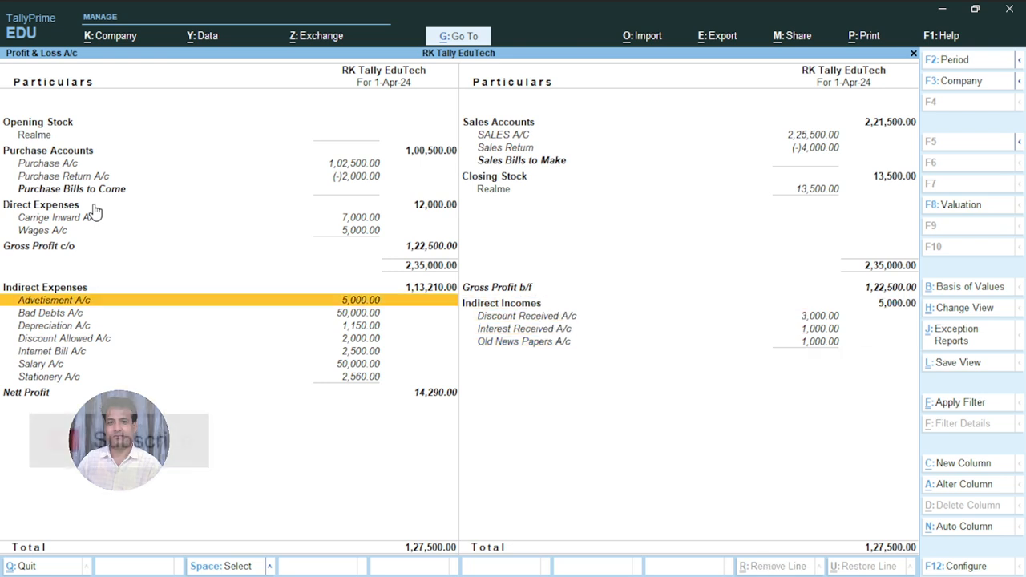
pyautogui.press('Down')
pyautogui.press('Down')
pyautogui.press('Down')
pyautogui.press('Down')
pyautogui.press('Down')
pyautogui.press('Down')
pyautogui.press('Down')
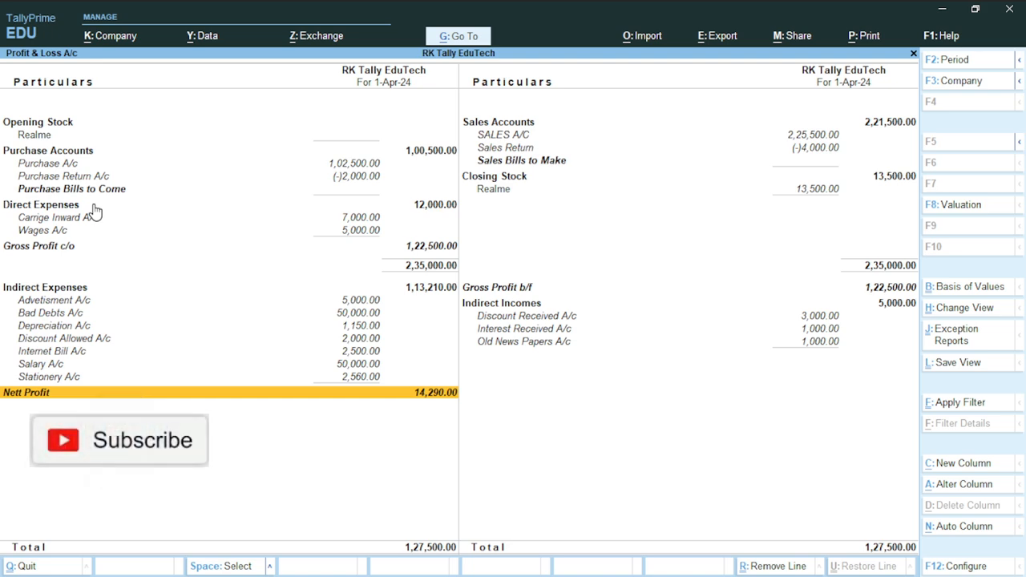
pyautogui.press('Up')
pyautogui.press('Up')
pyautogui.press('Up')
pyautogui.press('Up')
pyautogui.press('Up')
pyautogui.press('Up')
pyautogui.press('Up')
pyautogui.press('Up')
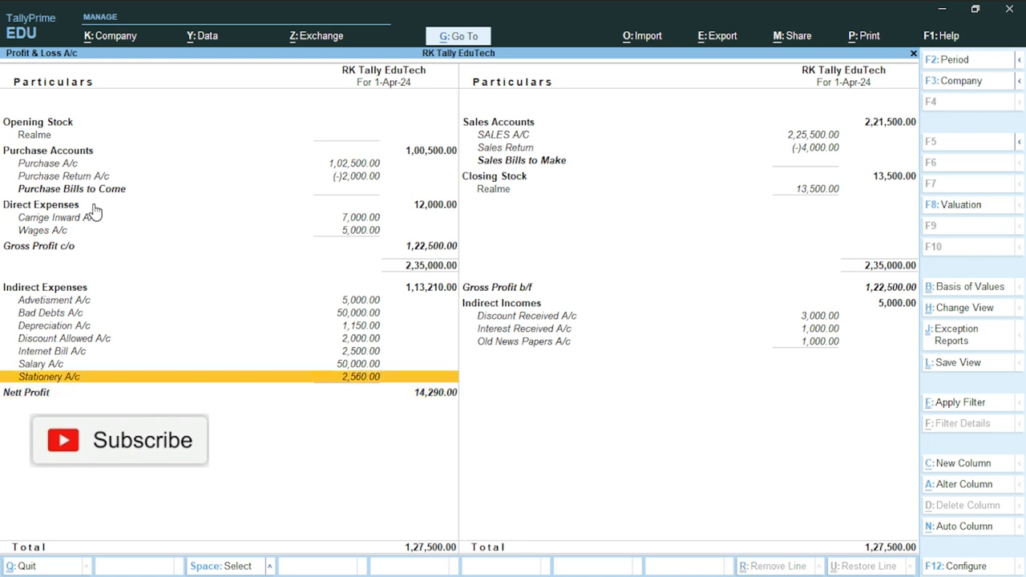
# - Compare the Gross Profit b/f and Indirect Incomes lines with the Indirect Expenses heading
pyautogui.press('Right')
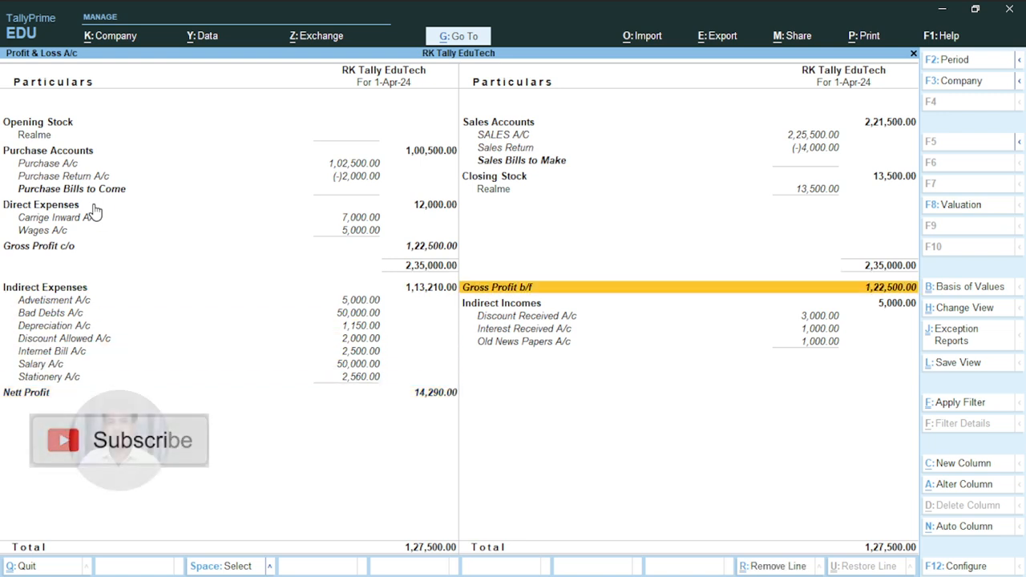
pyautogui.press('Down')
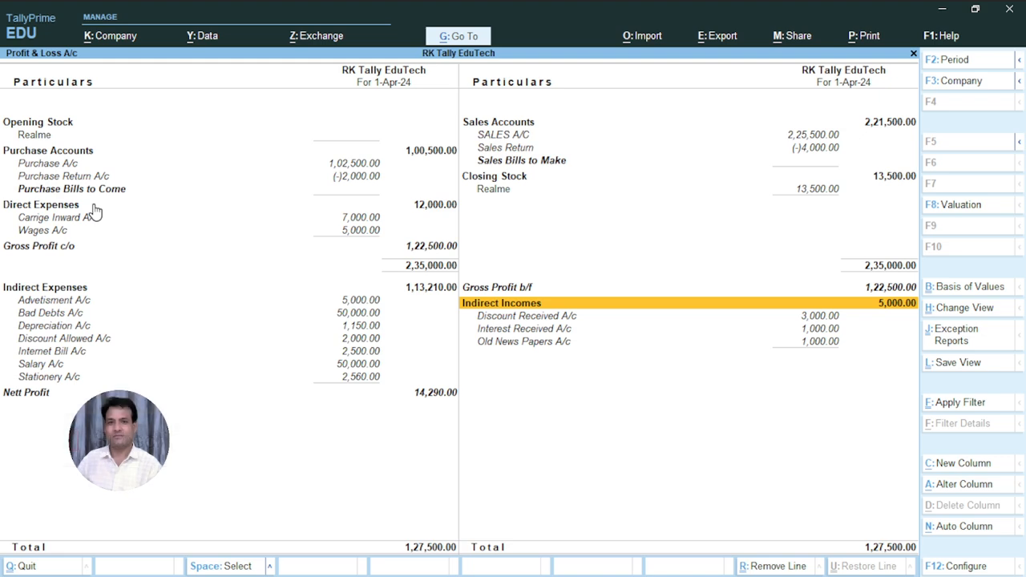
pyautogui.press('Left')
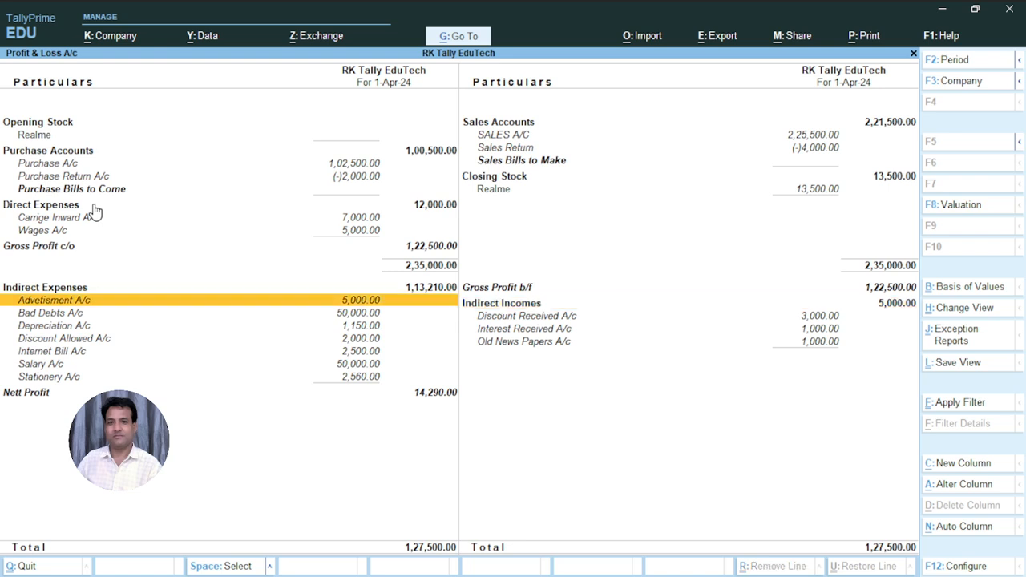
pyautogui.press('Up')
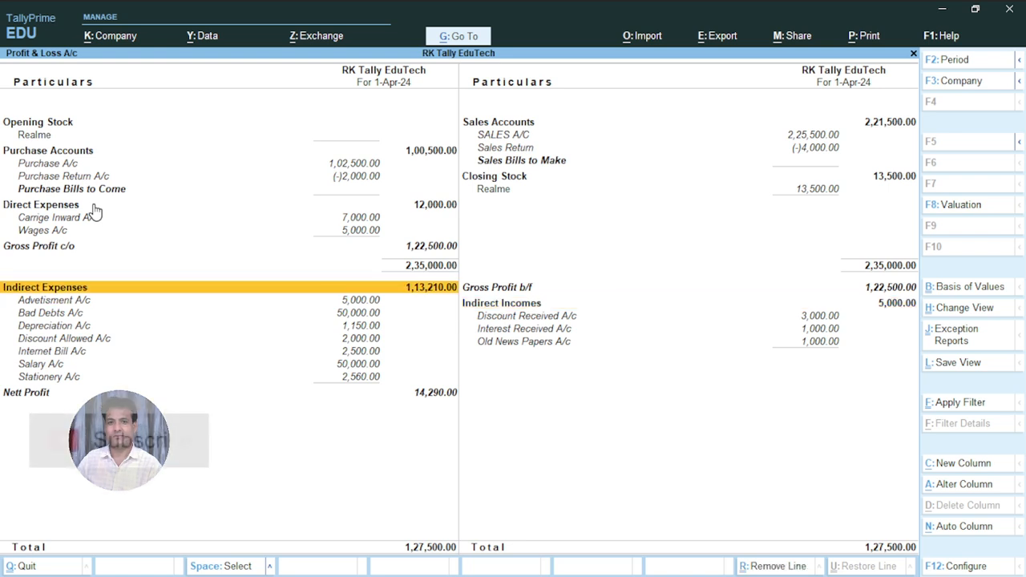
# - Trace the Indirect Expenses from their heading to the Nett Profit line and return to the heading
pyautogui.press('Down')
pyautogui.press('Down')
pyautogui.press('Down')
pyautogui.press('Down')
pyautogui.press('Down')
pyautogui.press('Down')
pyautogui.press('Down')
pyautogui.press('Down')
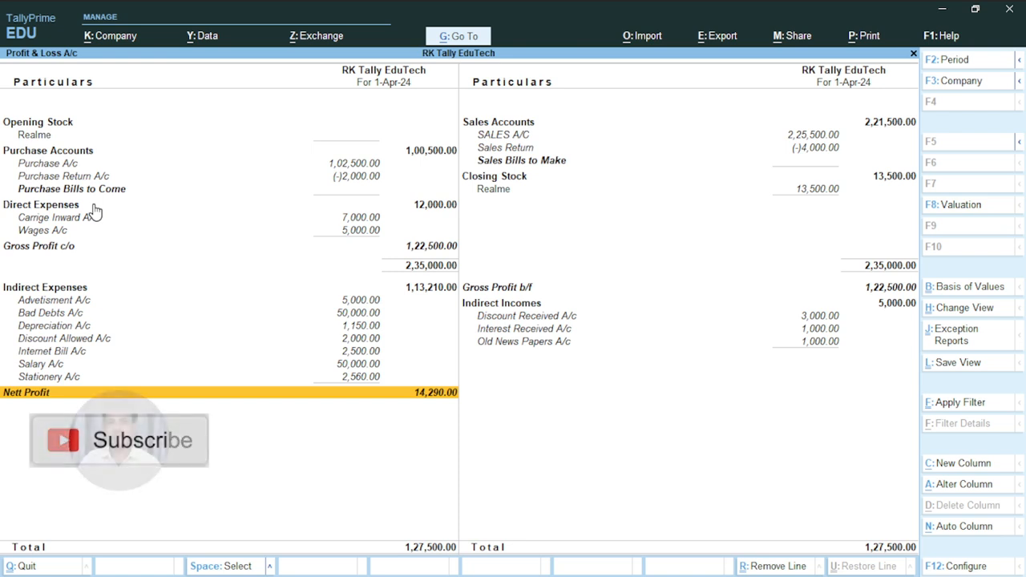
pyautogui.press('Up')
pyautogui.press('Up')
pyautogui.press('Up')
pyautogui.press('Up')
pyautogui.press('Up')
pyautogui.press('Up')
pyautogui.press('Up')
pyautogui.press('Up')
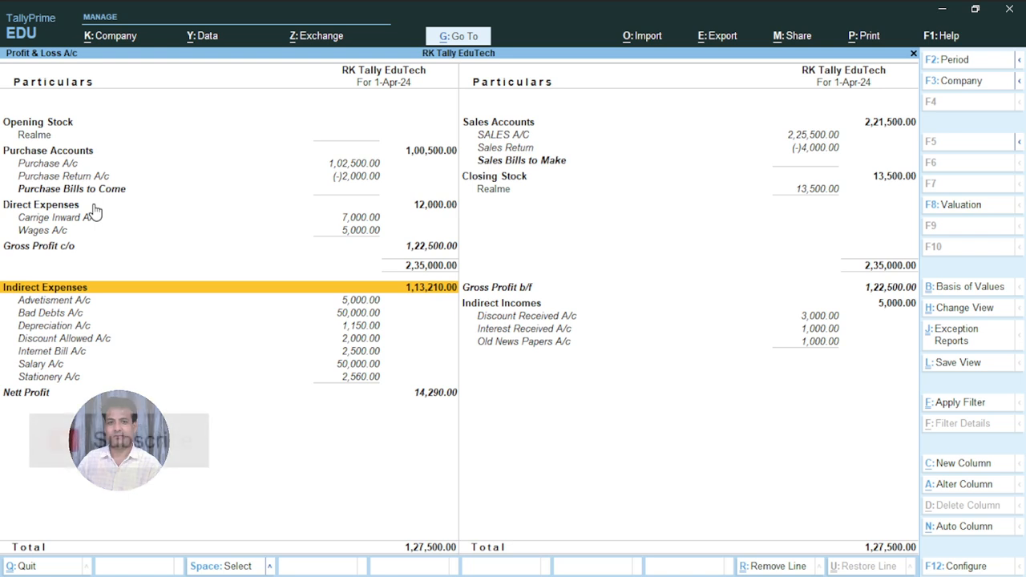
# - Compare the Gross Profit b/f line with the Indirect Expenses ledgers and the Nett Profit line
pyautogui.press('Right')
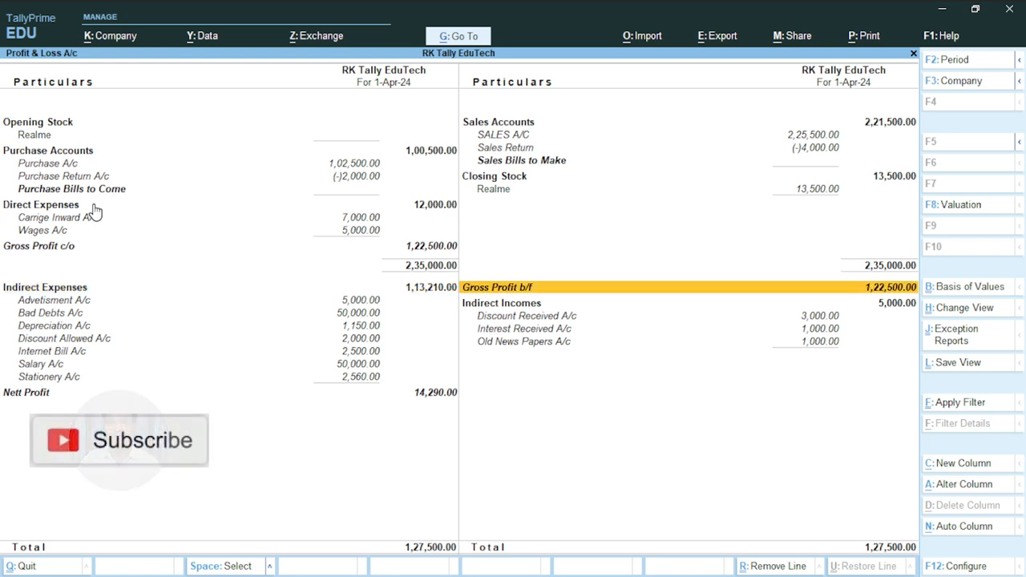
pyautogui.press('Left')
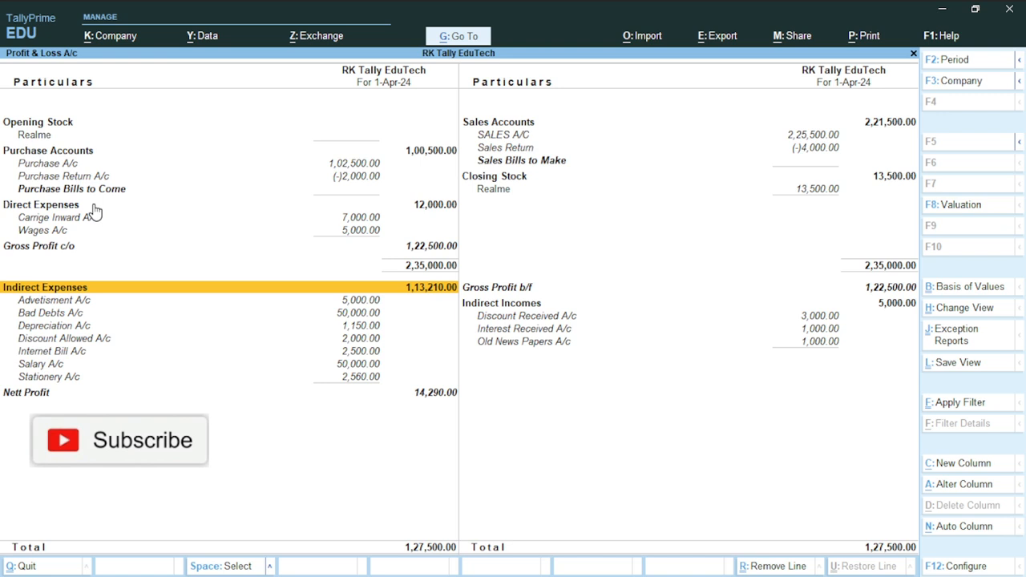
pyautogui.press('Down')
pyautogui.press('Down')
pyautogui.press('Down')
pyautogui.press('Down')
pyautogui.press('Down')
pyautogui.press('Down')
pyautogui.press('Down')
pyautogui.press('Down')
pyautogui.press('Up')
pyautogui.press('Up')
pyautogui.press('Up')
pyautogui.press('Up')
pyautogui.press('Up')
pyautogui.press('Up')
pyautogui.press('Up')
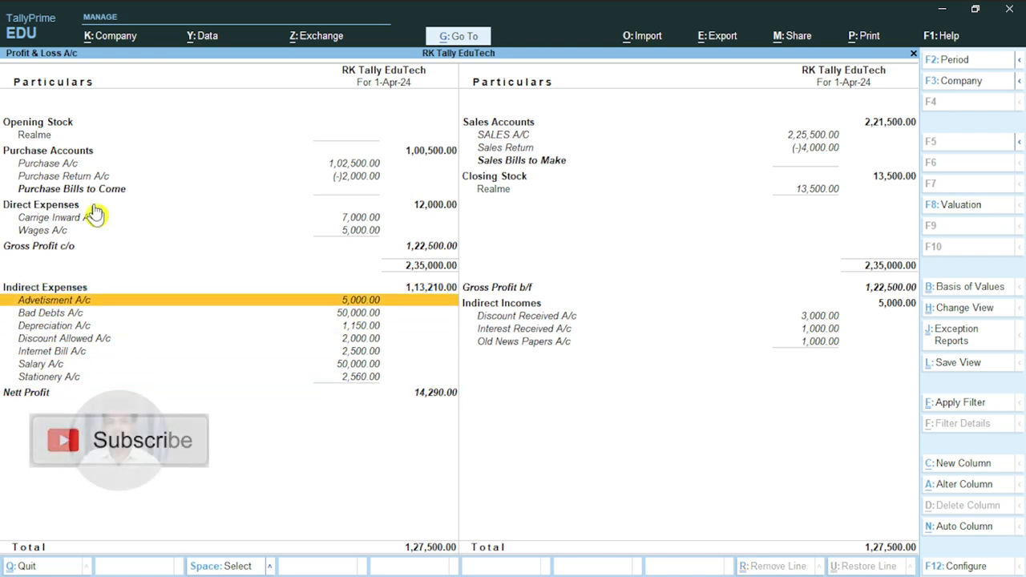
pyautogui.press('Up')
pyautogui.press('Up')
pyautogui.press('Down')
pyautogui.press('Right')
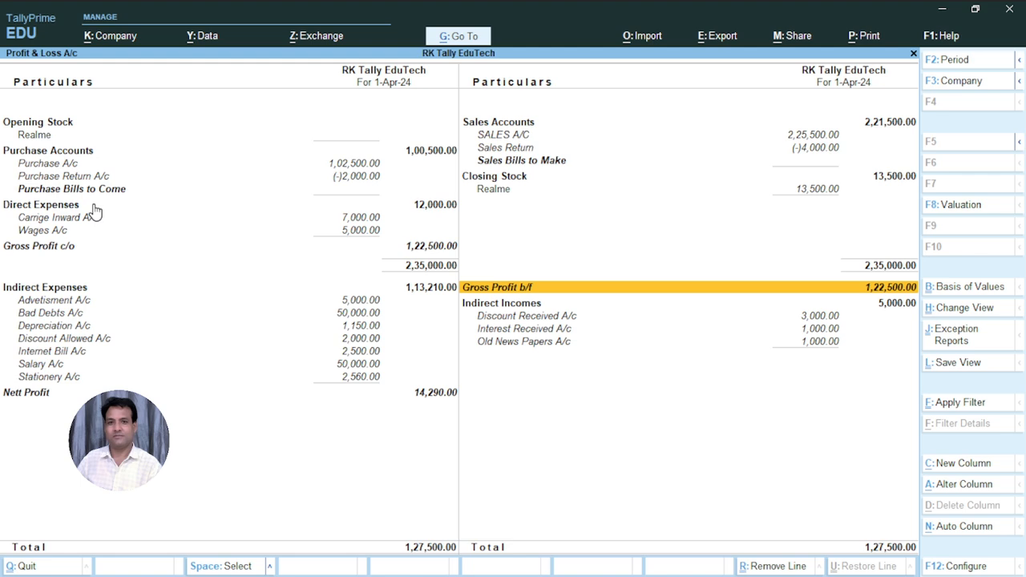
# - Review the Indirect Expenses ledgers once more down to Nett Profit, finishing on Advetisment A/c
pyautogui.press('Left')
pyautogui.press('Down')
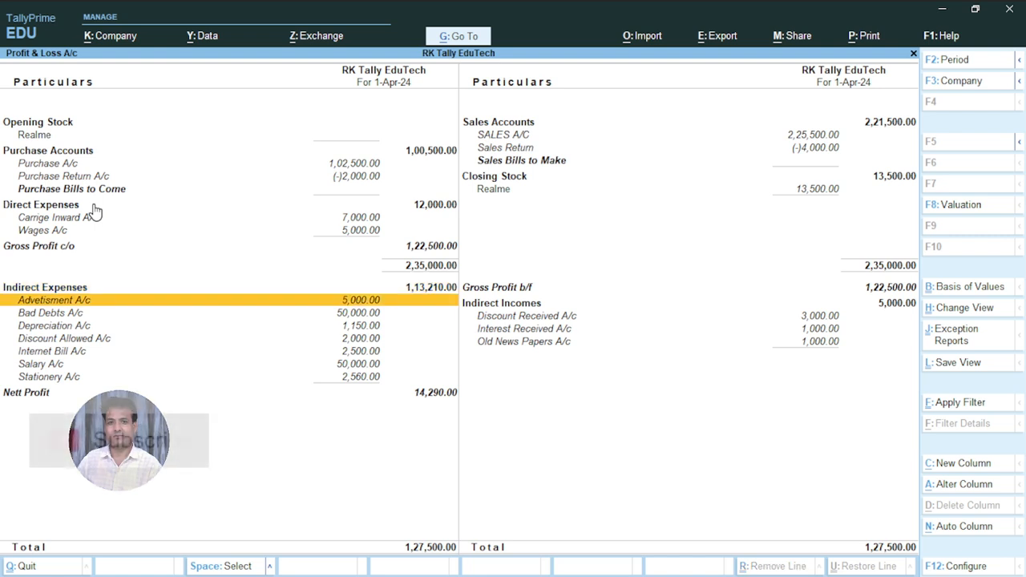
pyautogui.press('Down')
pyautogui.press('Down')
pyautogui.press('Down')
pyautogui.press('Down')
pyautogui.press('Down')
pyautogui.press('Down')
pyautogui.press('Down')
pyautogui.press('Up')
pyautogui.press('Up')
pyautogui.press('Up')
pyautogui.press('Up')
pyautogui.press('Up')
pyautogui.press('Up')
pyautogui.press('Up')
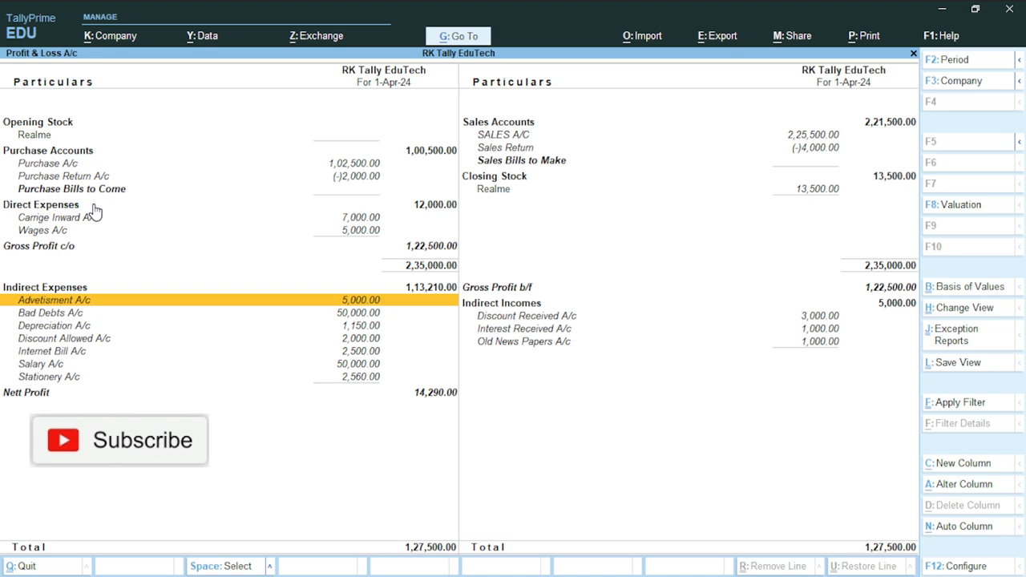
# - Set the Advetisment A/c debit in Journal voucher 3 to 15,000, save it and return to the Profit & Loss report
pyautogui.press('Return')
pyautogui.press('Return')
pyautogui.press('Return')
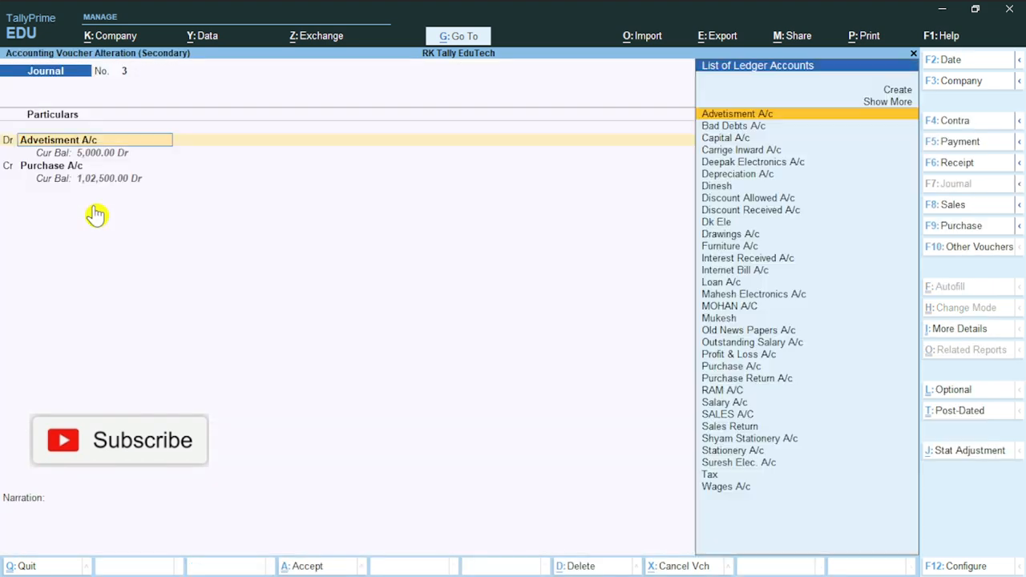
pyautogui.press('Return')
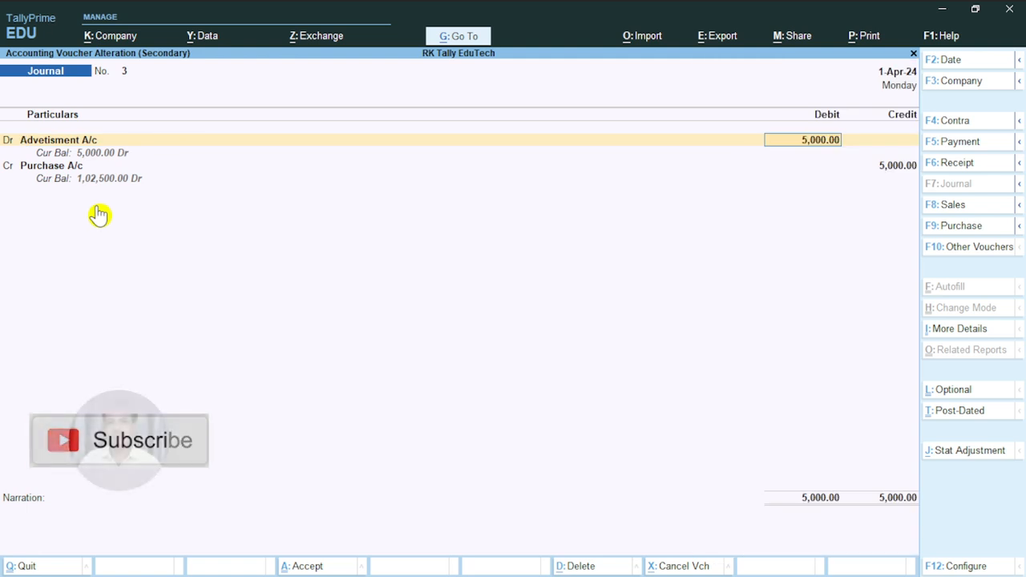
pyautogui.write('1500')
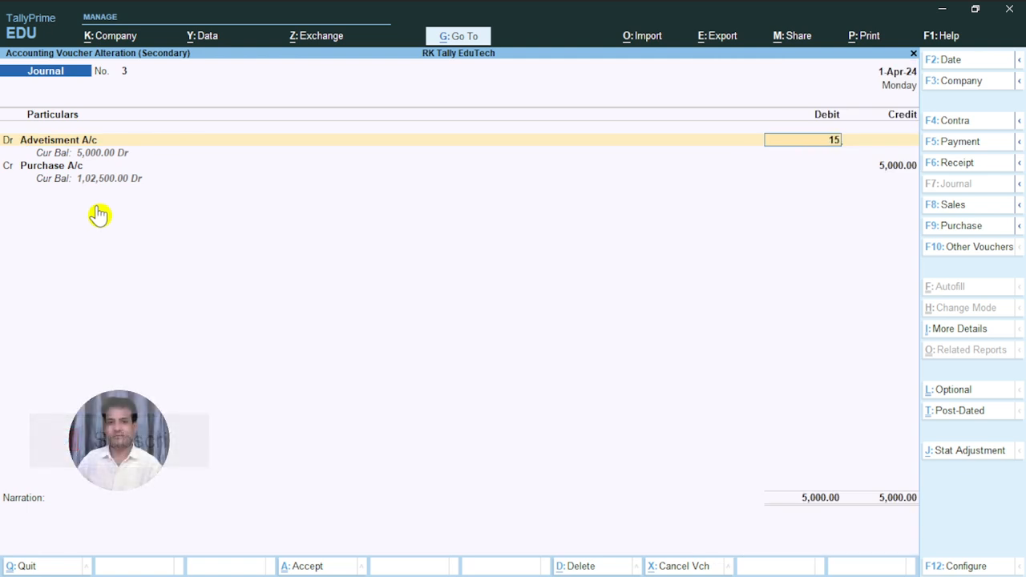
pyautogui.press('Return')
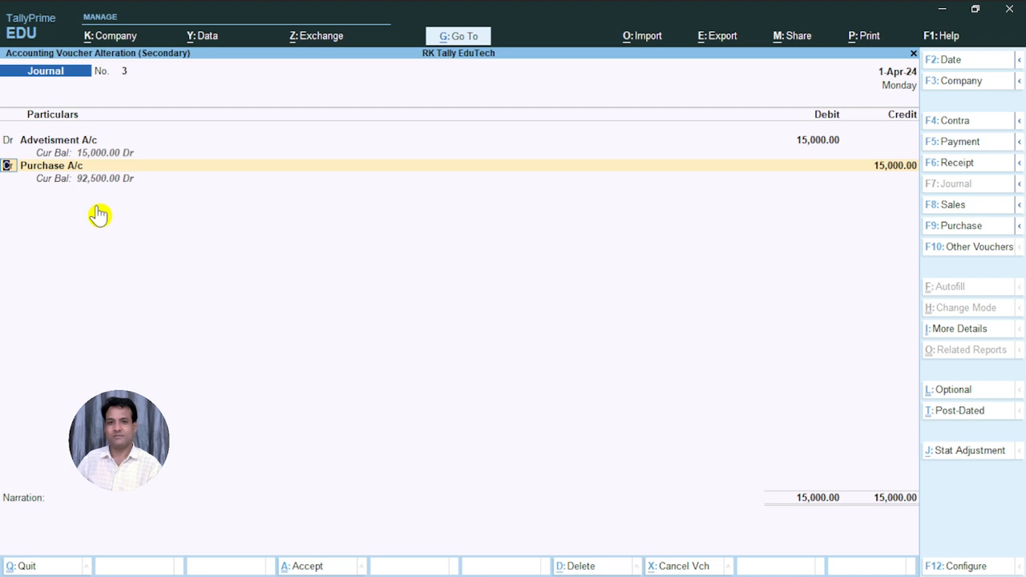
pyautogui.hotkey('ctrl', 'a')
pyautogui.press('Escape')
pyautogui.press('Escape')
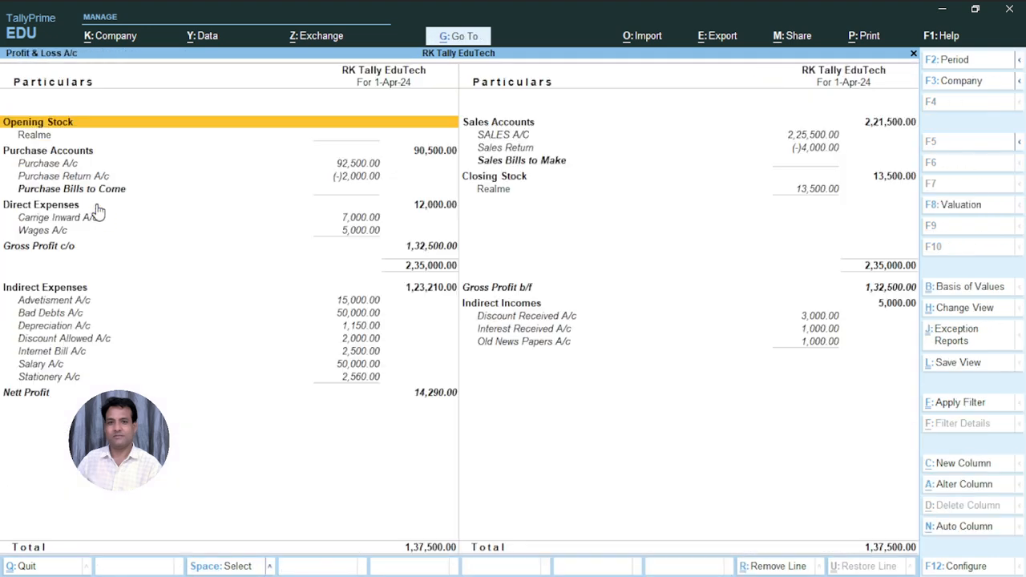
# - Examine the updated report from Opening Stock down to Advetisment A/c under Indirect Expenses
pyautogui.press('Down')
pyautogui.press('Down')
pyautogui.press('Down')
pyautogui.press('Down')
pyautogui.press('Down')
pyautogui.press('Down')
pyautogui.press('Down')
pyautogui.press('Down')
pyautogui.press('Down')
pyautogui.press('Down')
pyautogui.press('Down')
pyautogui.press('Down')
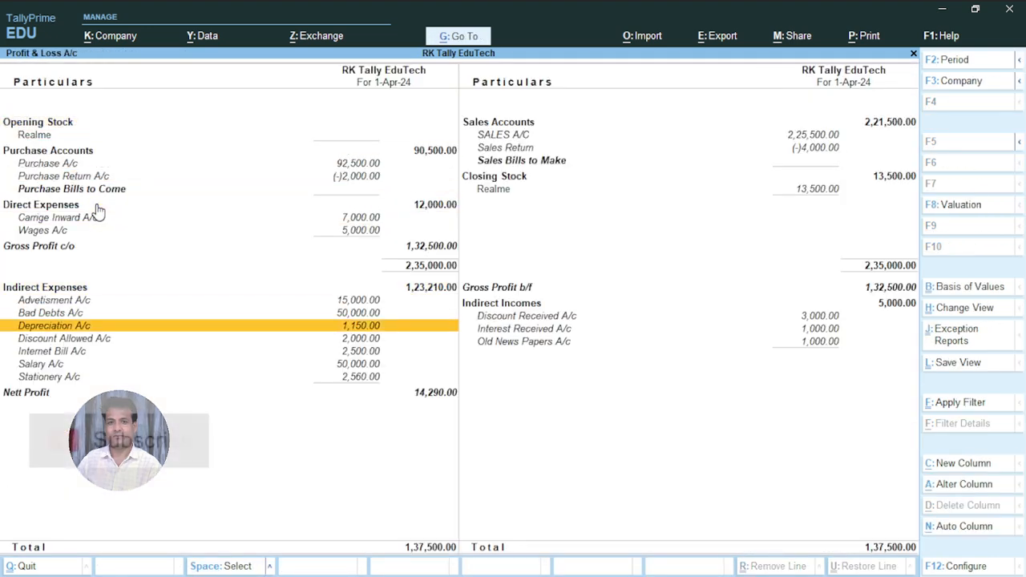
pyautogui.press('Up')
pyautogui.press('Up')
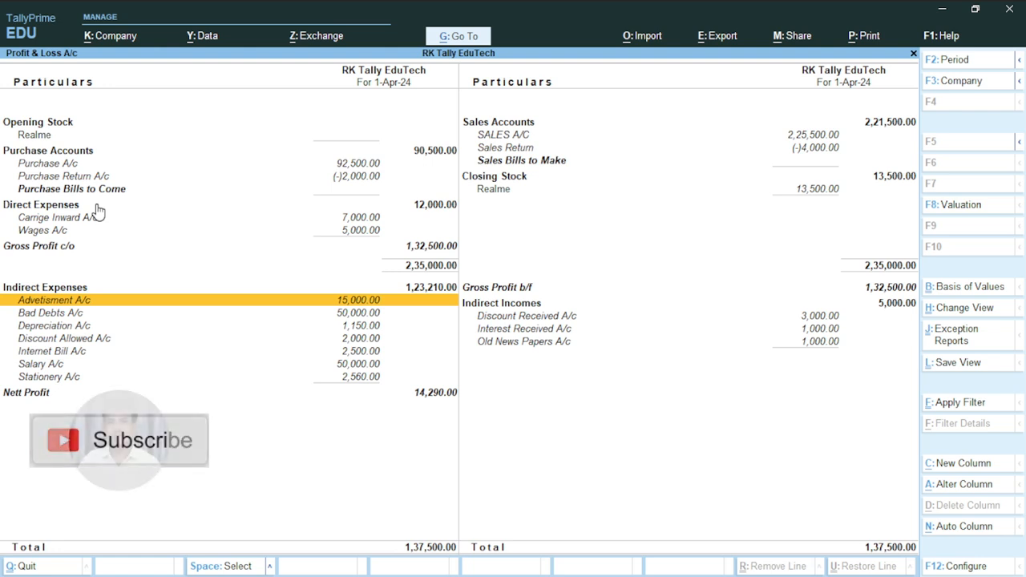
# - Look through the Indirect Expenses ledgers from Advetisment A/c to Stationery A/c for another expense to alter
pyautogui.press('Down')
pyautogui.press('Down')
pyautogui.press('Down')
pyautogui.press('Down')
pyautogui.press('Down')
pyautogui.press('Down')
pyautogui.press('Down')
pyautogui.press('Up')
pyautogui.press('Up')
pyautogui.press('Up')
pyautogui.press('Up')
pyautogui.press('Up')
pyautogui.press('Up')
pyautogui.press('Up')
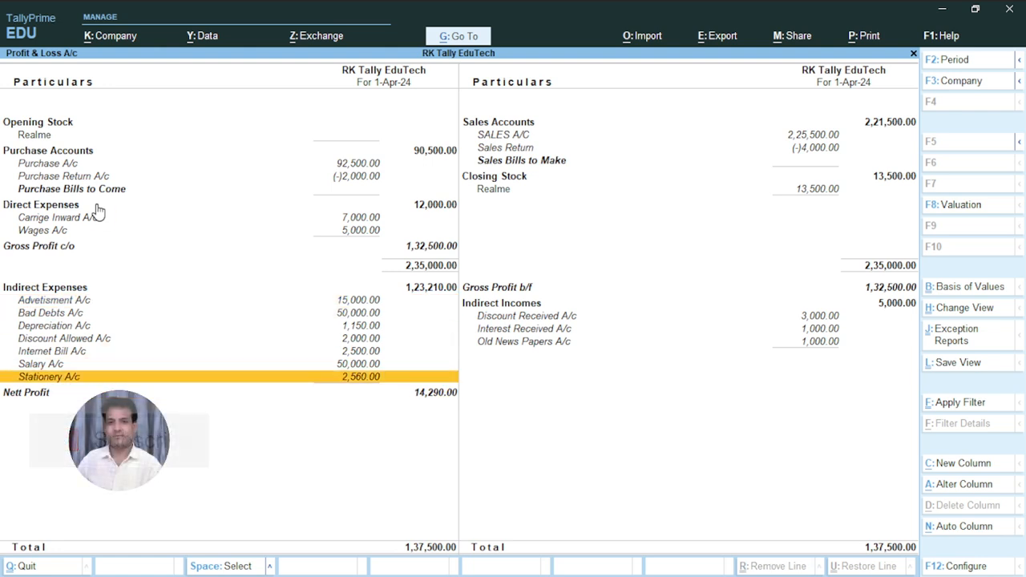
pyautogui.press('Down')
pyautogui.press('Down')
pyautogui.press('Down')
pyautogui.press('Down')
pyautogui.press('Down')
pyautogui.press('Down')
pyautogui.press('Down')
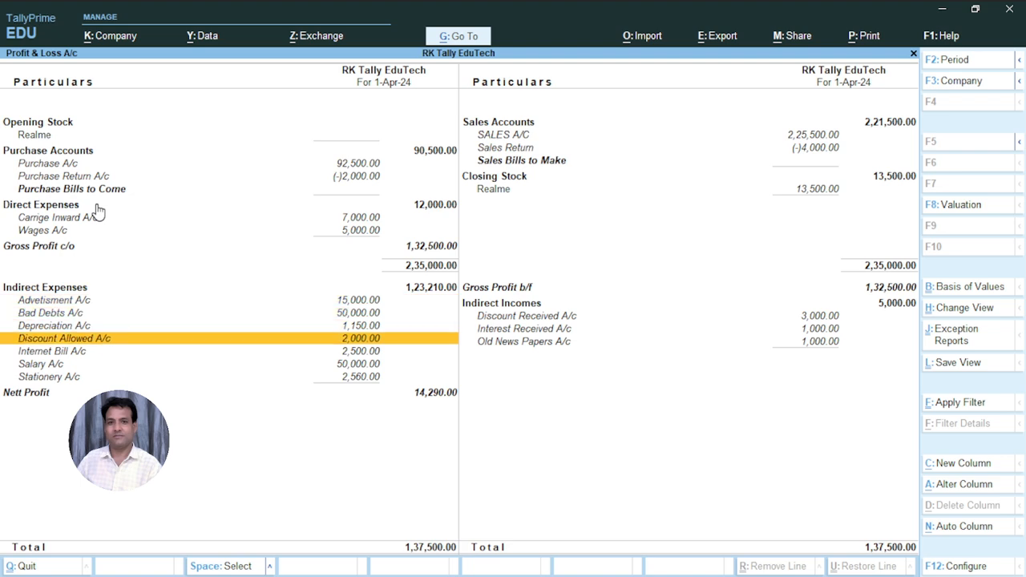
pyautogui.press('Up')
pyautogui.press('Up')
pyautogui.press('Up')
pyautogui.press('Up')
pyautogui.press('Up')
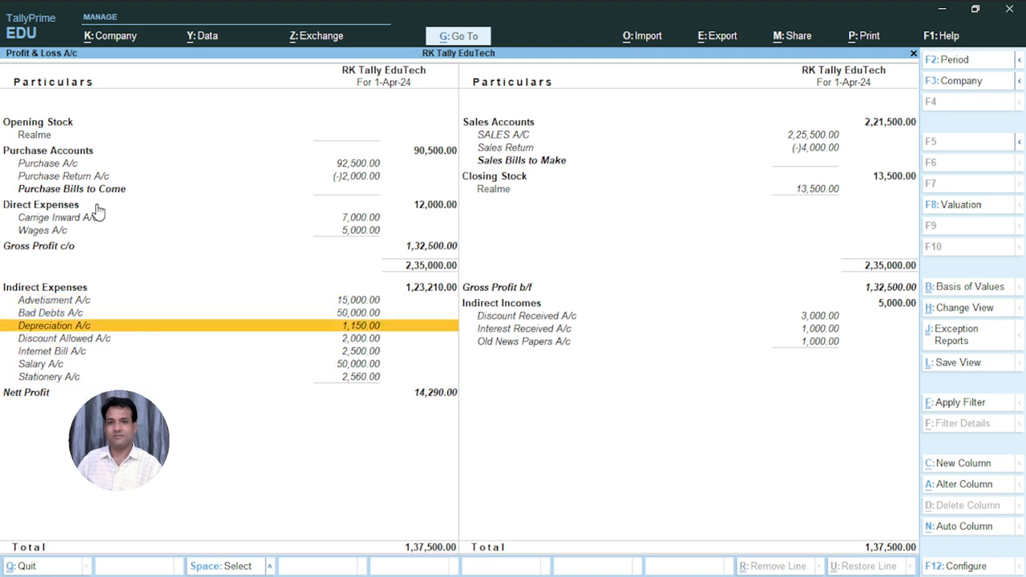
# - Drill down from Salary A/c under Indirect Expenses through April to its cash Payment voucher 1
pyautogui.press('Down')
pyautogui.press('Down')
pyautogui.press('Down')
pyautogui.press('Return')
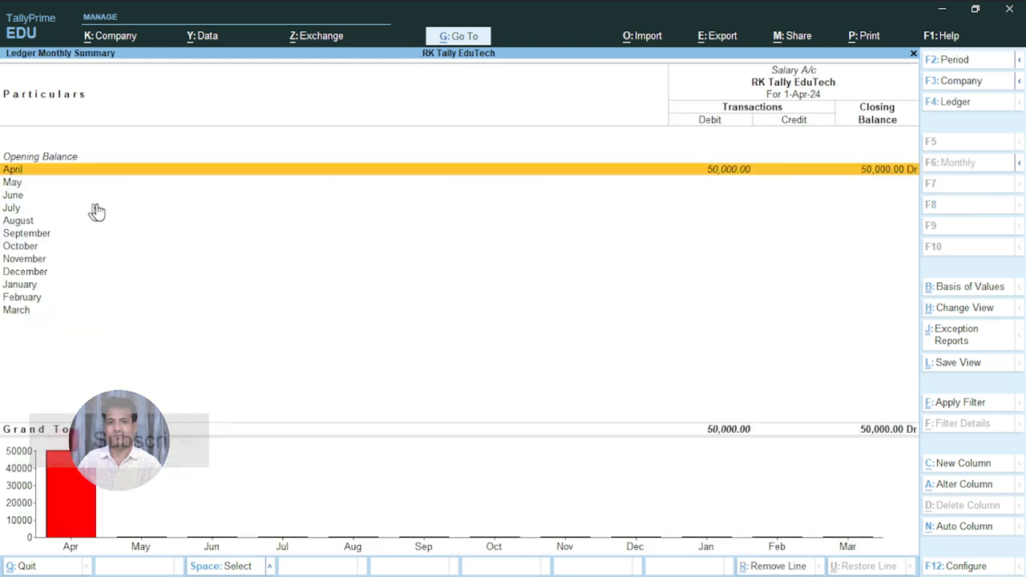
pyautogui.press('Return')
pyautogui.press('Return')
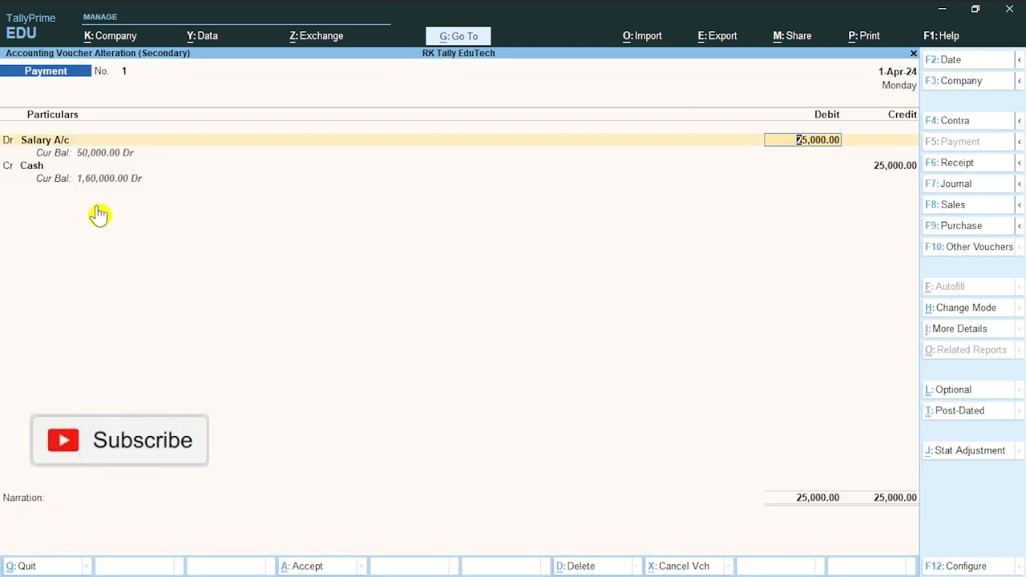
pyautogui.press('Escape')
pyautogui.press('Return')
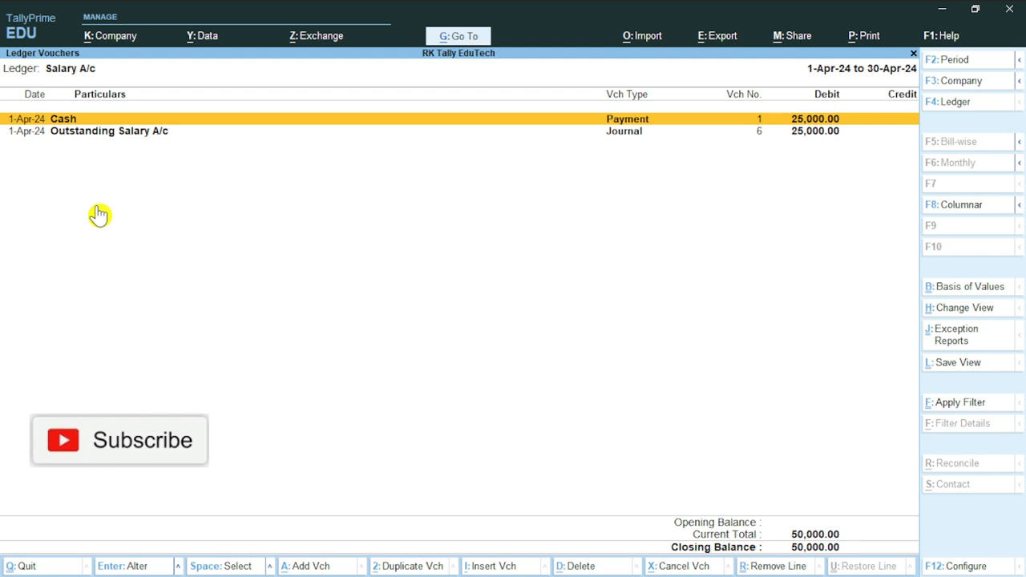
pyautogui.press('Return')
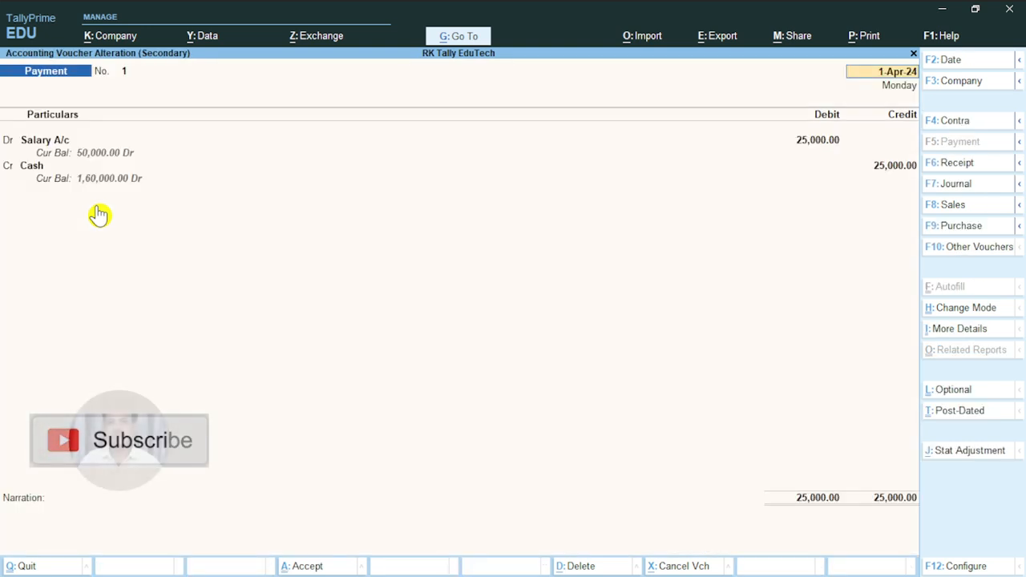
# - Set the Salary A/c debit in Payment voucher 1 to 50,000, save it and return to the Profit & Loss report
pyautogui.press('Return')
pyautogui.press('Return')
pyautogui.write('50000')
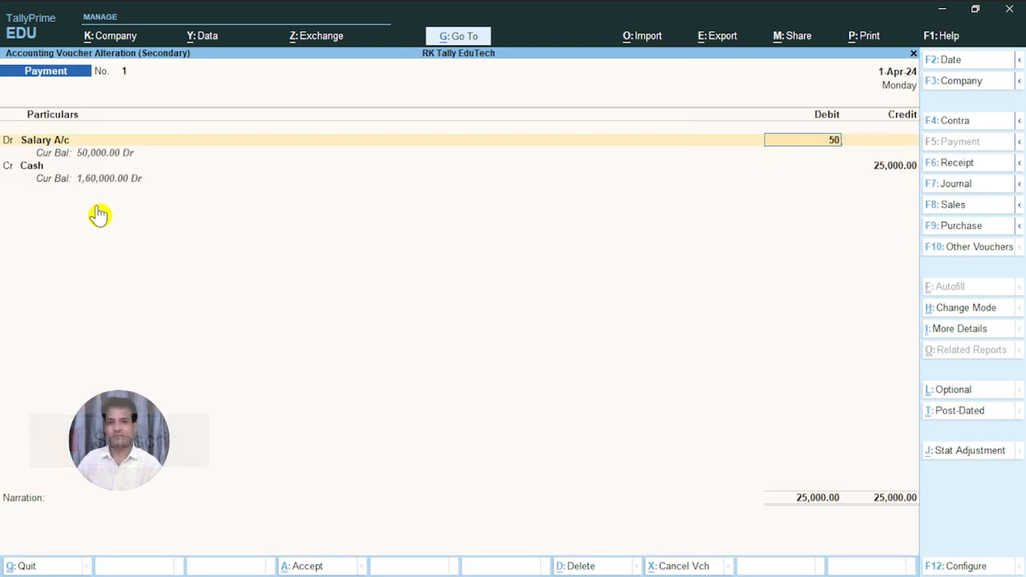
pyautogui.press('Return')
pyautogui.press('Return')
pyautogui.press('Return')
pyautogui.press('Return')
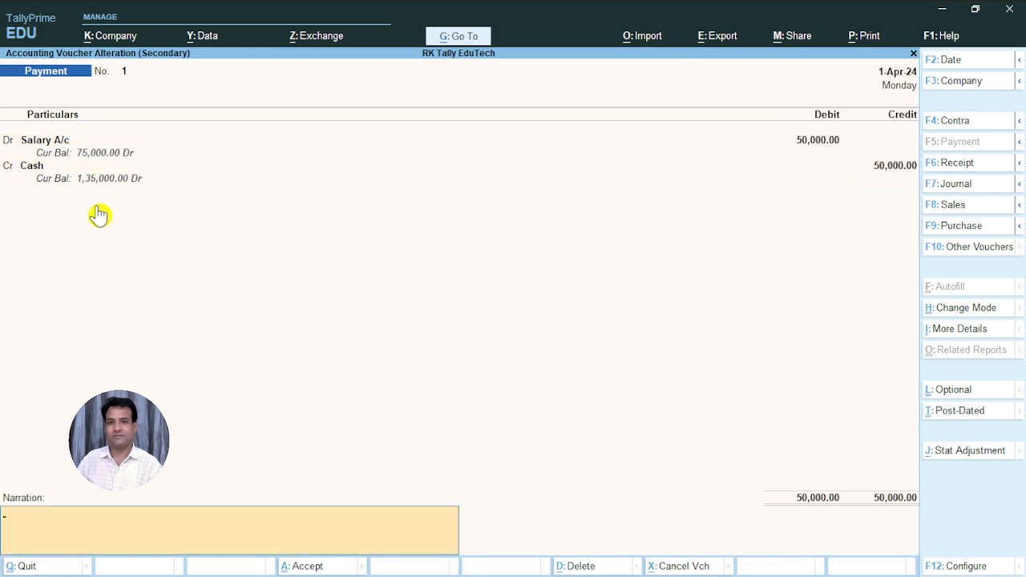
pyautogui.press('Return')
pyautogui.press('Return')
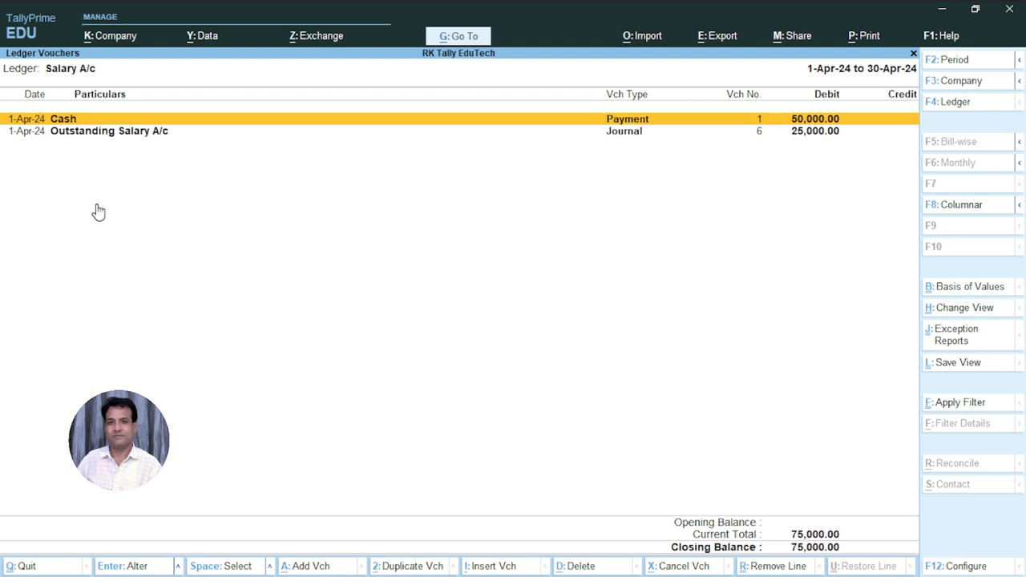
pyautogui.press('Escape')
# - Examine the updated report from Opening Stock down to Indirect Expenses, and the income side down to Nett Loss
pyautogui.press('Down')
pyautogui.press('Down')
pyautogui.press('Down')
pyautogui.press('Down')
pyautogui.press('Down')
pyautogui.press('Down')
pyautogui.press('Down')
pyautogui.press('Down')
pyautogui.press('Down')
pyautogui.press('Down')
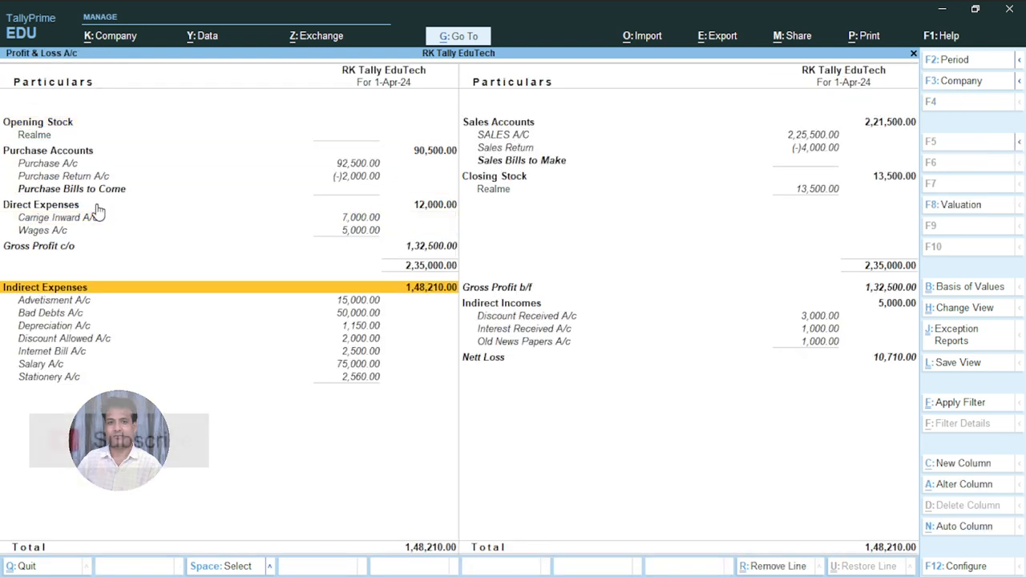
pyautogui.press('Down')
pyautogui.press('Right')
pyautogui.press('Down')
pyautogui.press('Down')
pyautogui.press('Down')
pyautogui.press('Down')
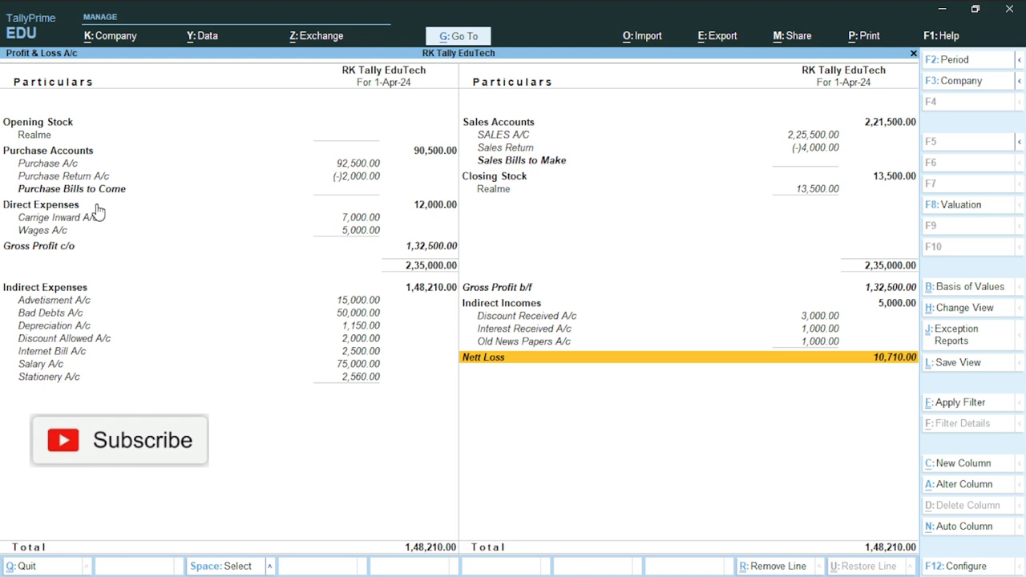
# - Review the Indirect Incomes ledgers back up to Gross Profit b/f and compare them with the Indirect Expenses total
pyautogui.press('Up')
pyautogui.press('Up')
pyautogui.press('Up')
pyautogui.press('Up')
pyautogui.press('Up')
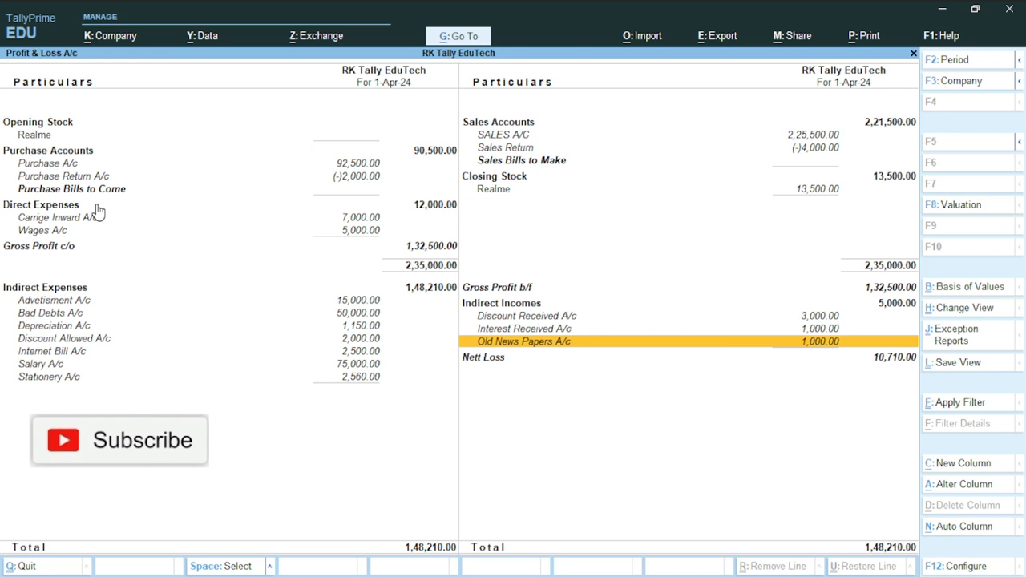
pyautogui.press('Left')
pyautogui.press('Right')
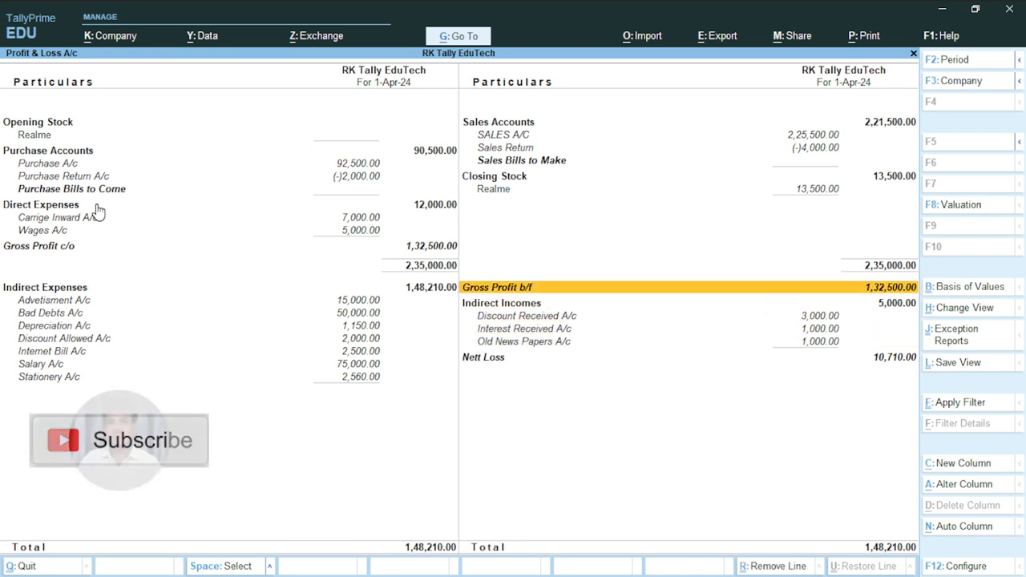
pyautogui.press('Down')
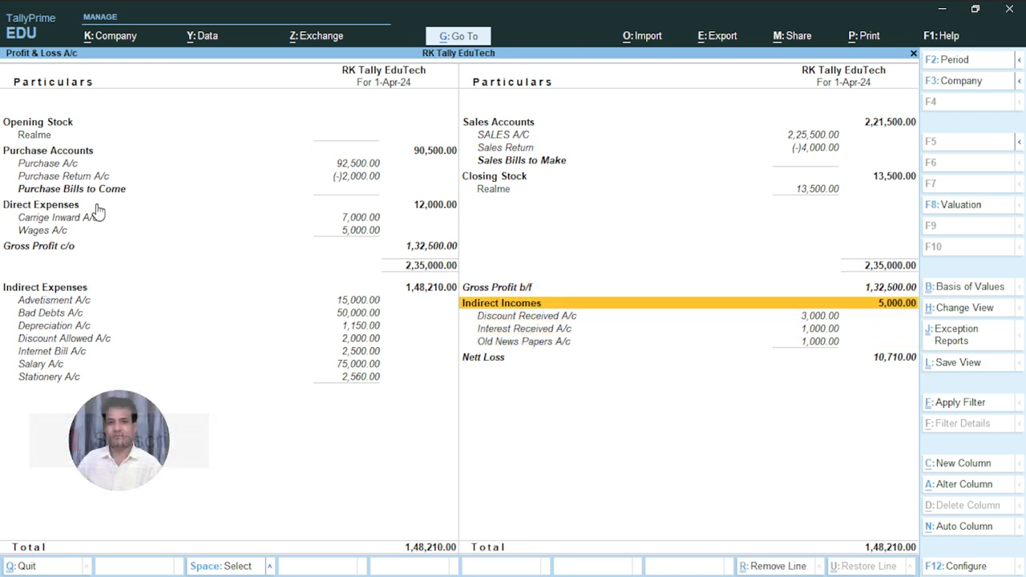
pyautogui.press('Up')
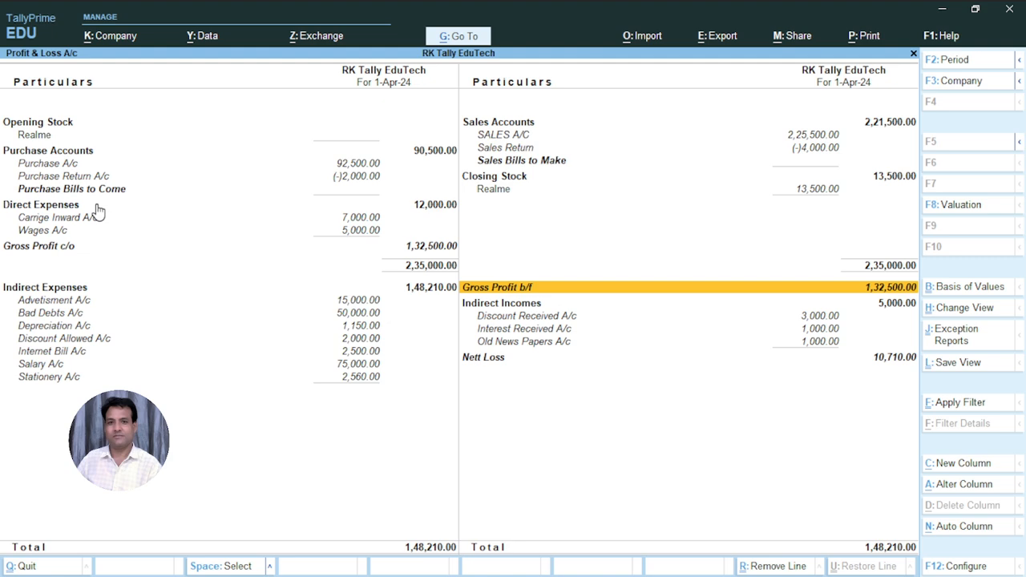
pyautogui.press('Down')
pyautogui.press('Up')
pyautogui.press('Left')
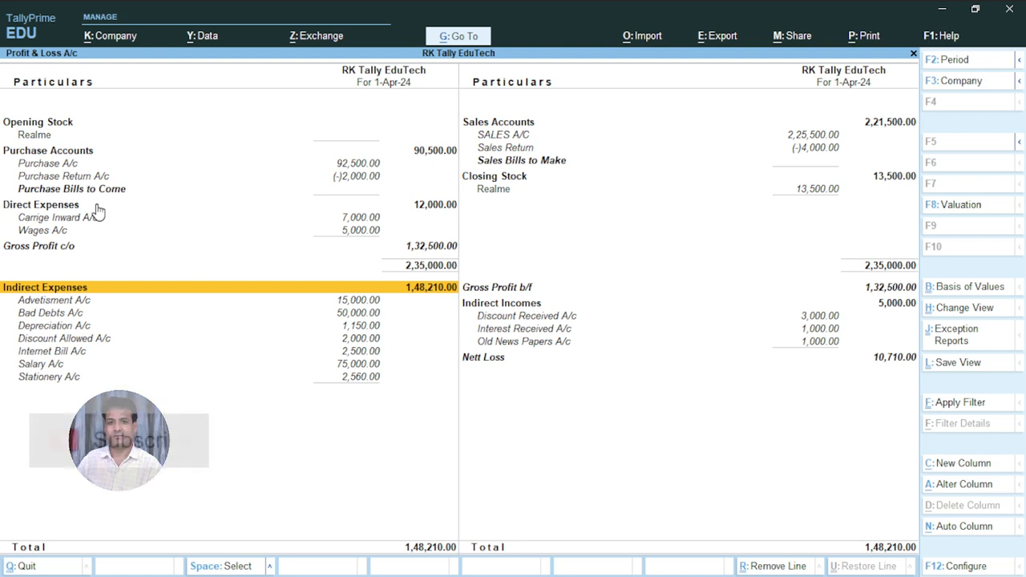
# - Compare Gross Profit b/f plus Indirect Incomes with Indirect Expenses again, finishing on Nett Loss
pyautogui.press('Right')
pyautogui.press('Down')
pyautogui.press('Up')
pyautogui.press('Down')
pyautogui.press('Up')
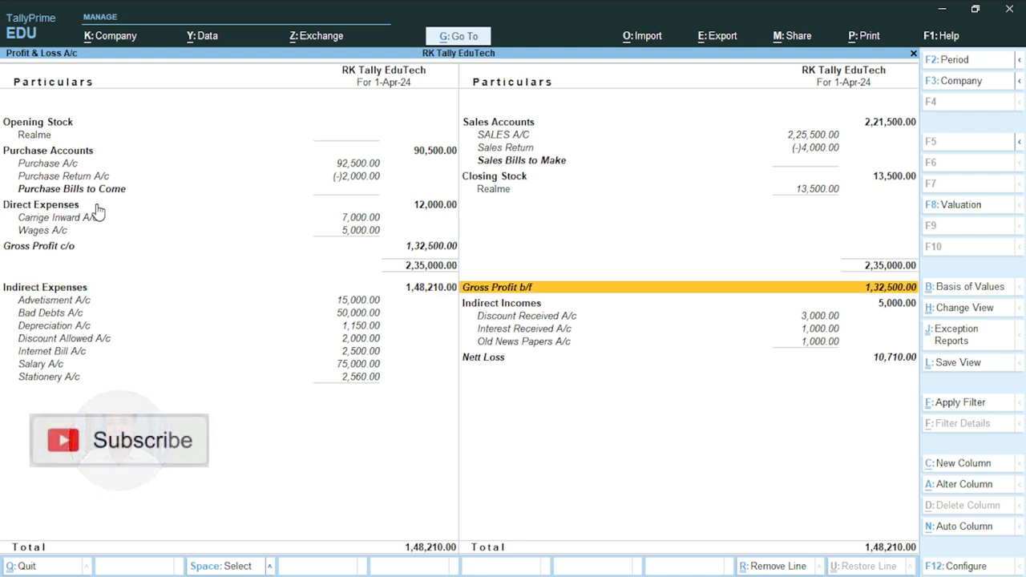
pyautogui.press('Left')
pyautogui.press('Right')
pyautogui.press('Down')
pyautogui.press('Down')
pyautogui.press('Down')
pyautogui.press('Down')
pyautogui.press('Down')
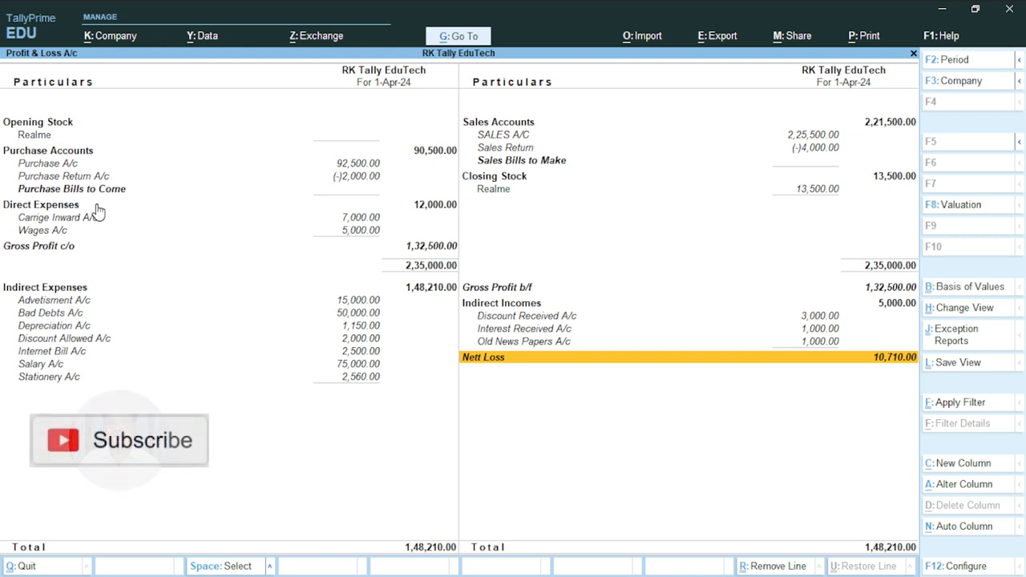
# - Open the Balance Sheet in detailed form and examine the Assets side down to Profit & Loss A/c
pyautogui.press('Escape')
pyautogui.press('Up')
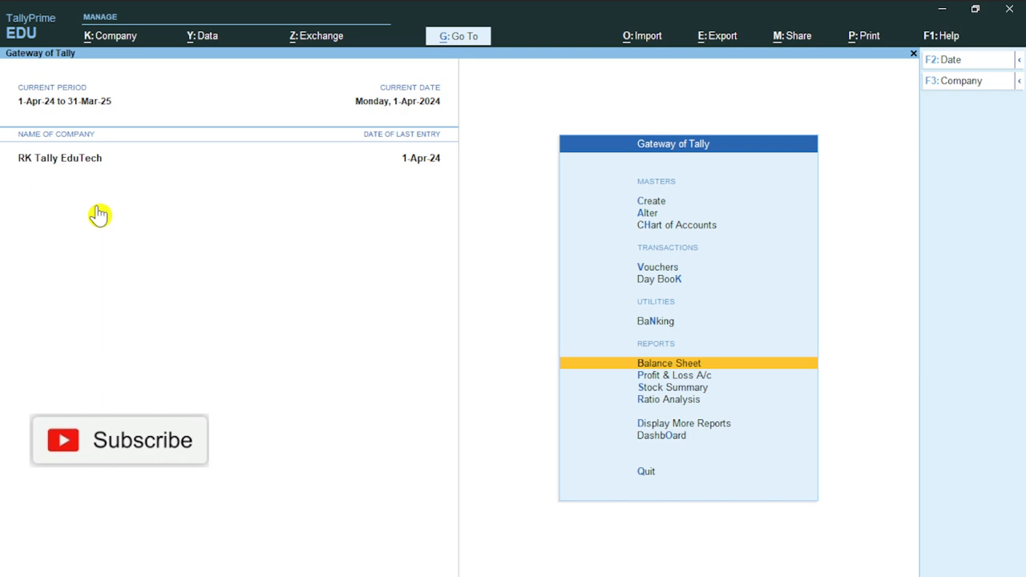
pyautogui.press('Return')
pyautogui.hotkey('alt', 'F5')
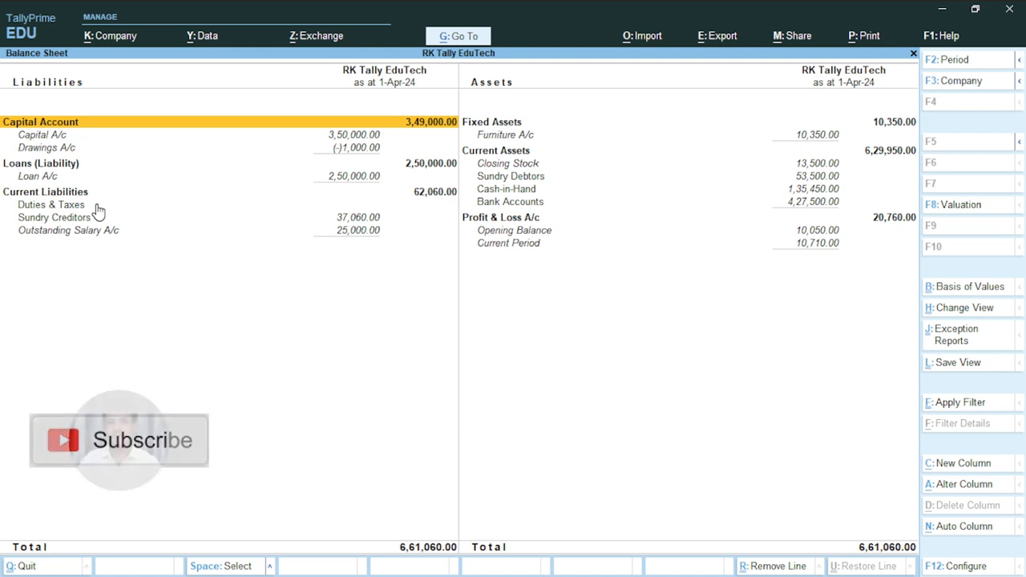
pyautogui.press('Right')
pyautogui.press('Down')
pyautogui.press('Down')
pyautogui.press('Down')
pyautogui.press('Down')
pyautogui.press('Down')
pyautogui.press('Down')
pyautogui.press('Down')
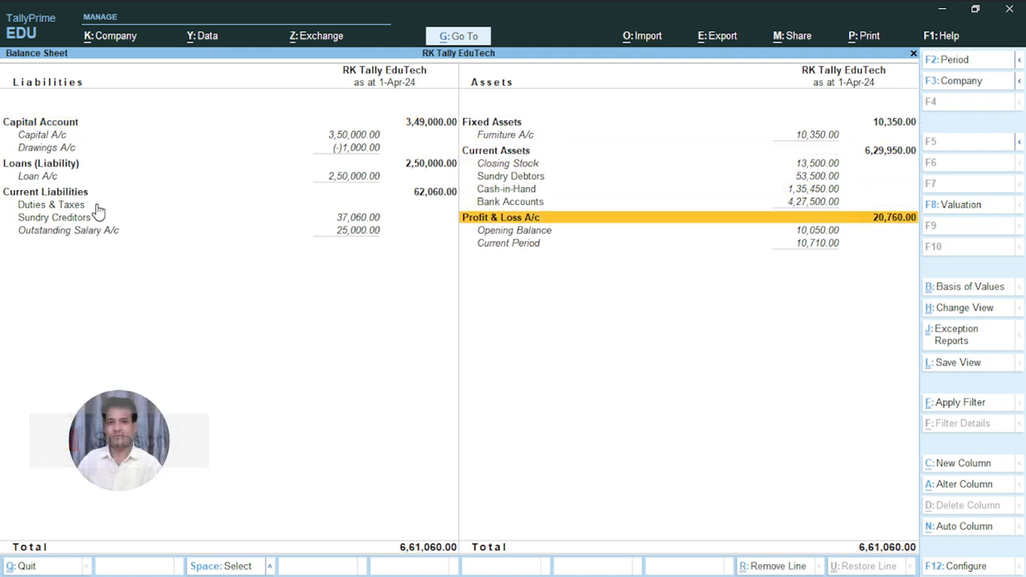
# - Review the Liabilities side of the Balance Sheet from Duties & Taxes up to Capital Account
pyautogui.click(96, 206)
pyautogui.press('Right')
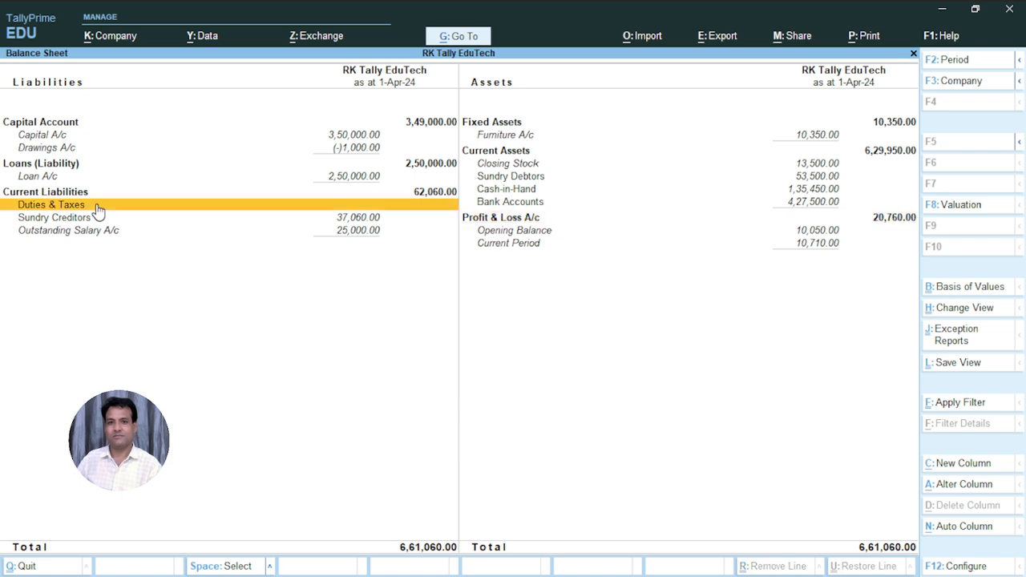
pyautogui.press('Right')
pyautogui.press('Left')
pyautogui.press('Up')
pyautogui.press('Up')
pyautogui.press('Up')
pyautogui.press('Up')
pyautogui.press('Up')
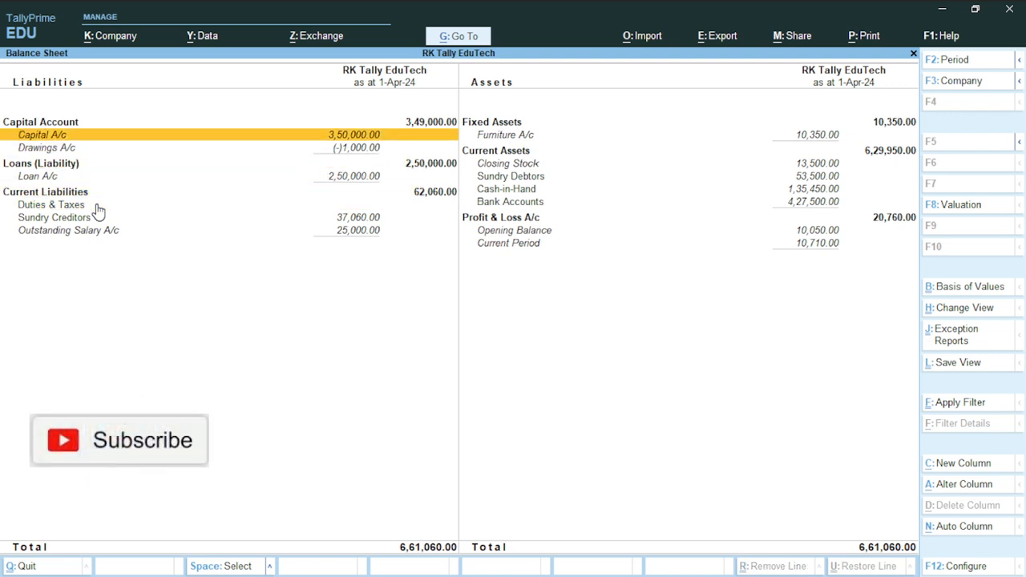
pyautogui.press('Up')
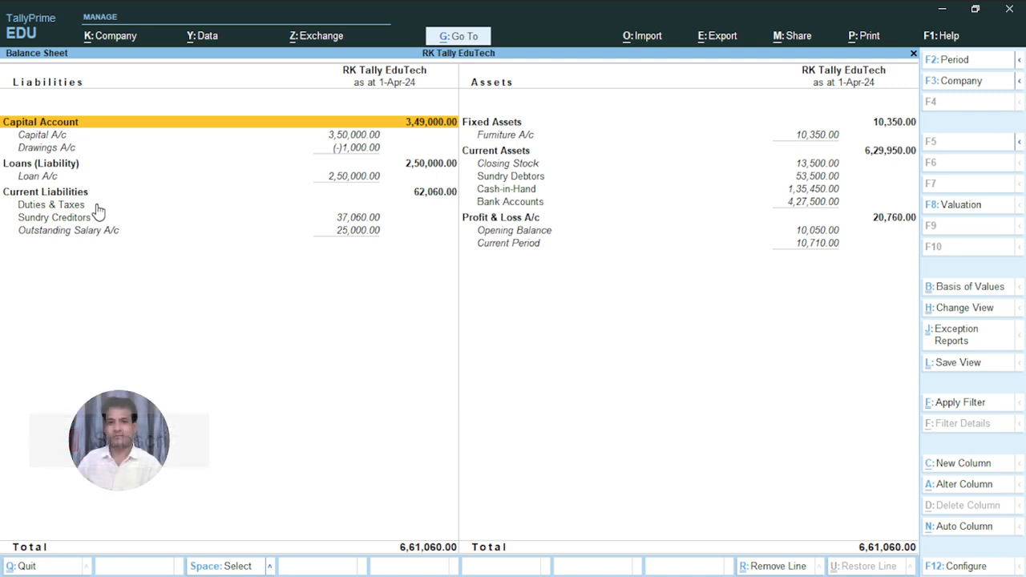
# - Reopen the Profit & Loss A/c in detailed form and examine it from Opening Stock down to Indirect Expenses
pyautogui.press('Escape')
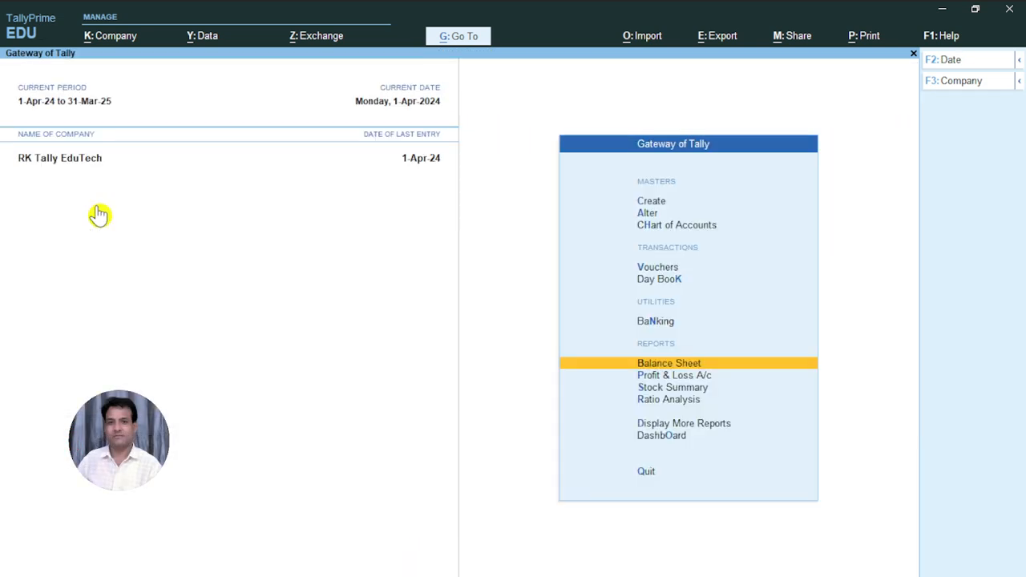
pyautogui.press('Down')
pyautogui.press('Return')
pyautogui.hotkey('alt', 'F5')
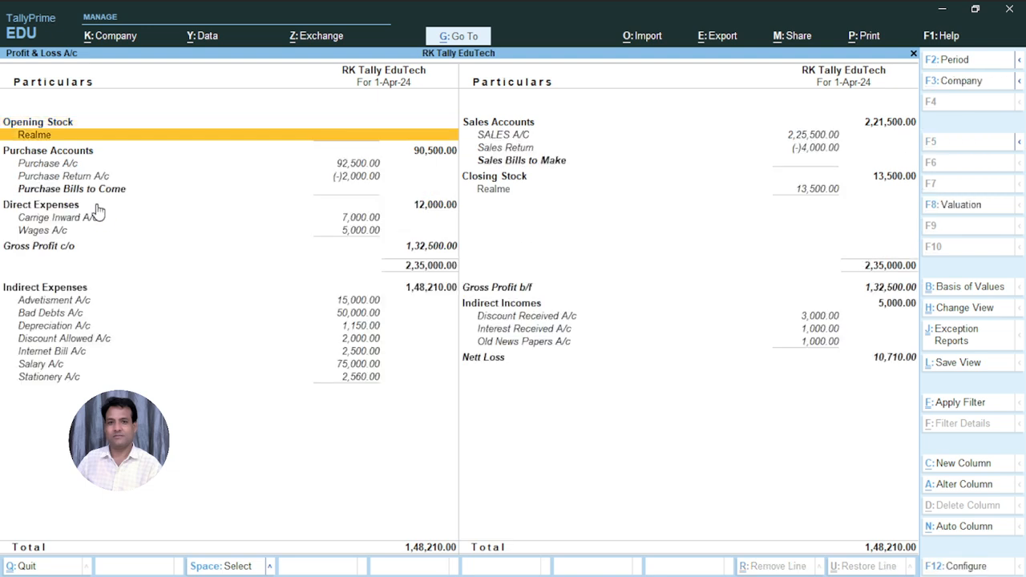
pyautogui.press('Down')
pyautogui.press('Down')
pyautogui.press('Down')
pyautogui.press('Down')
pyautogui.press('Down')
pyautogui.press('Up')
pyautogui.press('Up')
pyautogui.press('Up')
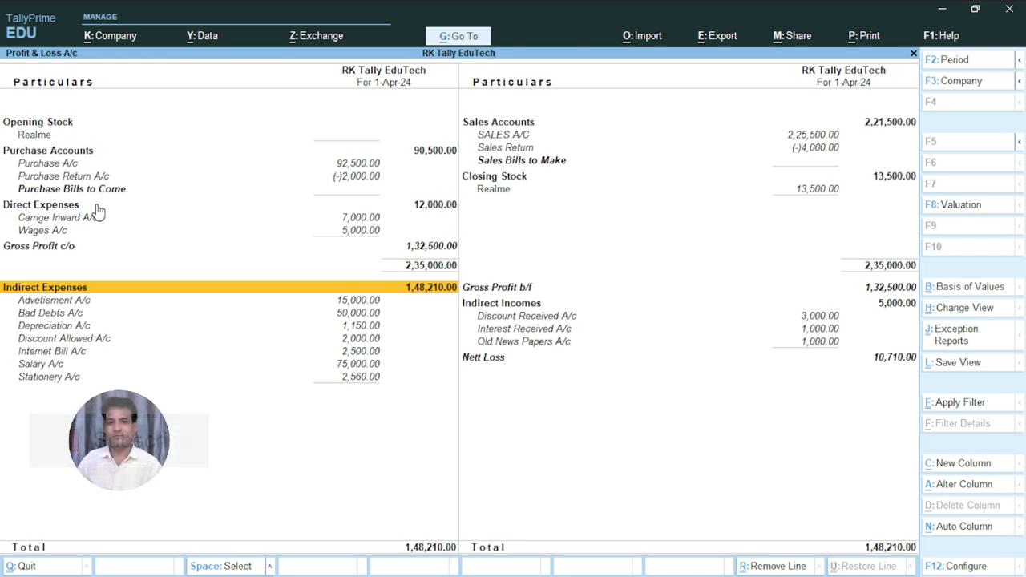
# - Compare Gross Profit b/f and Indirect Incomes with the Direct and Indirect Expenses ledgers, and close the report
pyautogui.press('Right')
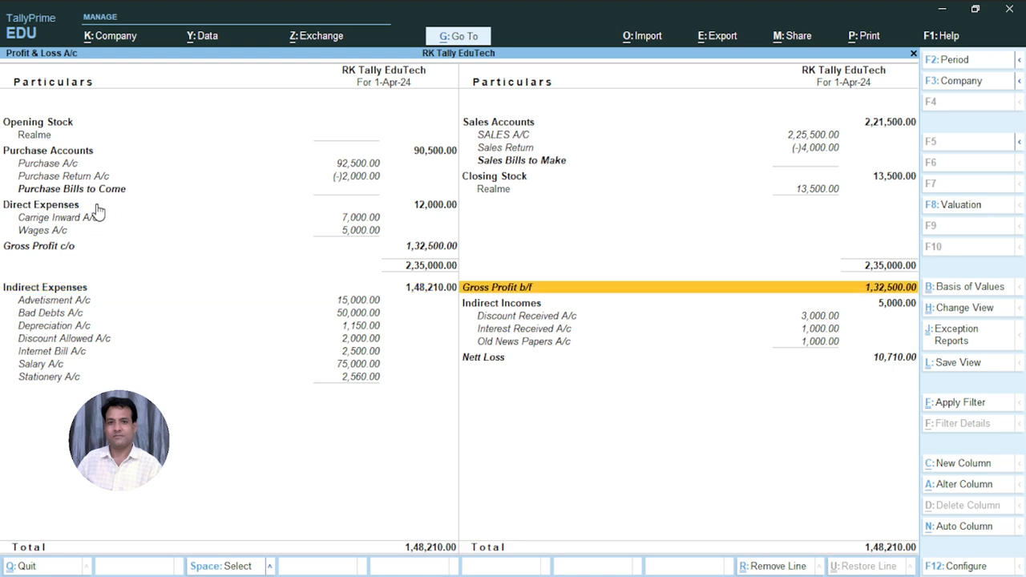
pyautogui.press('Down')
pyautogui.press('Down')
pyautogui.press('Up')
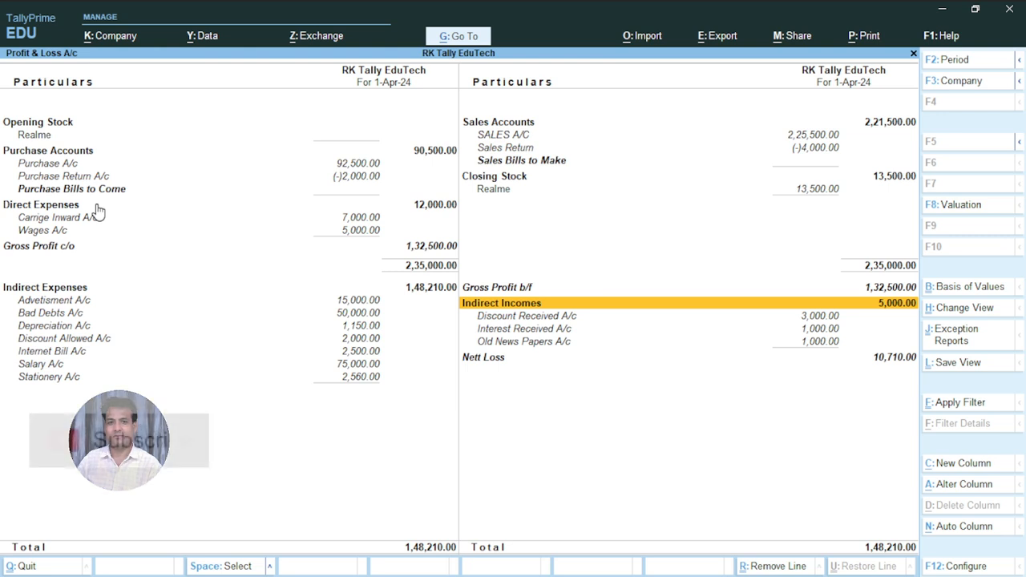
pyautogui.press('Left')
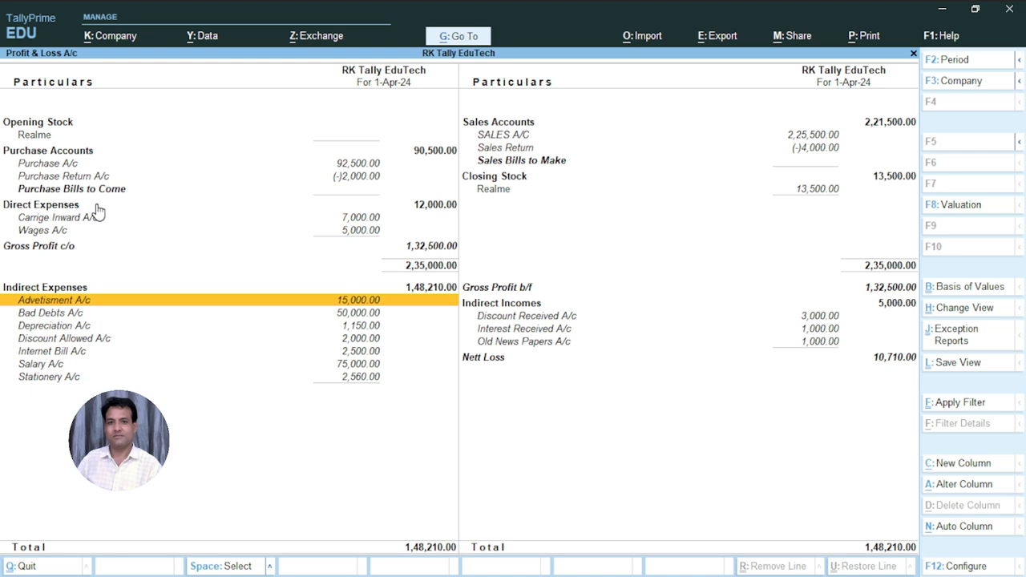
pyautogui.press('Up')
pyautogui.press('Up')
pyautogui.press('Up')
pyautogui.press('Up')
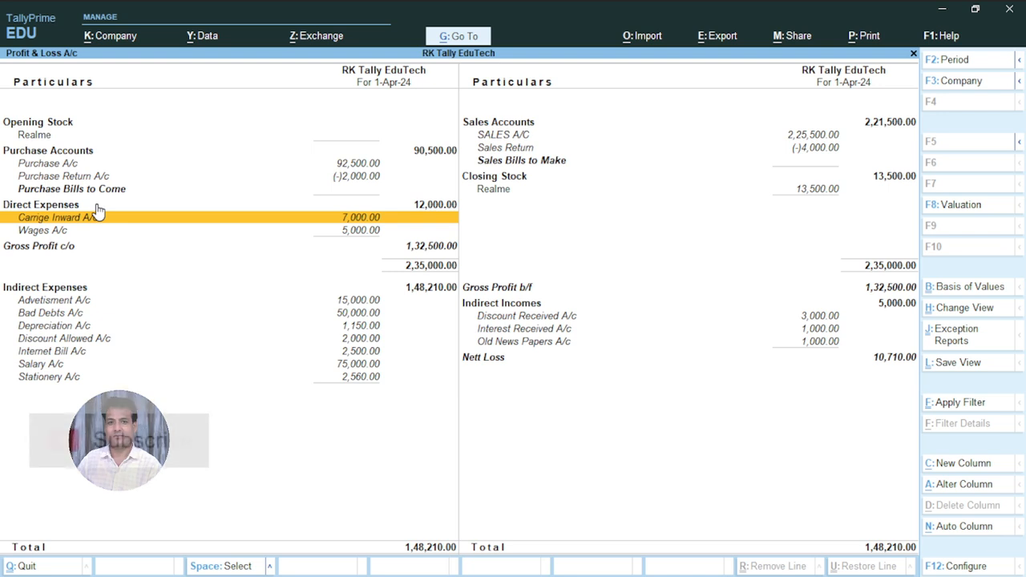
pyautogui.press('Down')
pyautogui.press('Down')
pyautogui.press('Down')
pyautogui.press('Down')
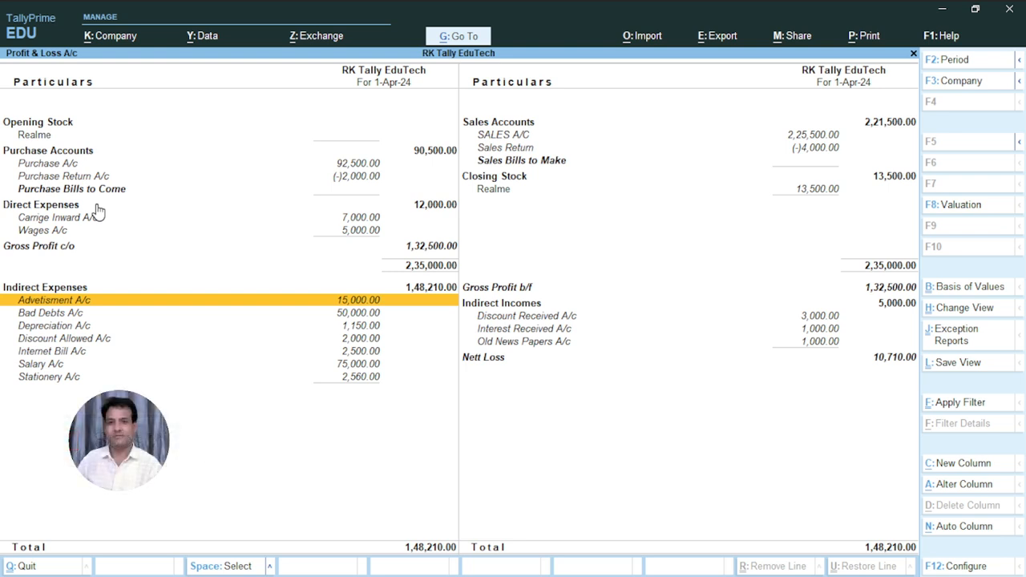
pyautogui.press('Escape')
pyautogui.press('Up')
pyautogui.press('Up')
pyautogui.press('Up')
pyautogui.press('Up')
pyautogui.press('Up')
pyautogui.press('Up')
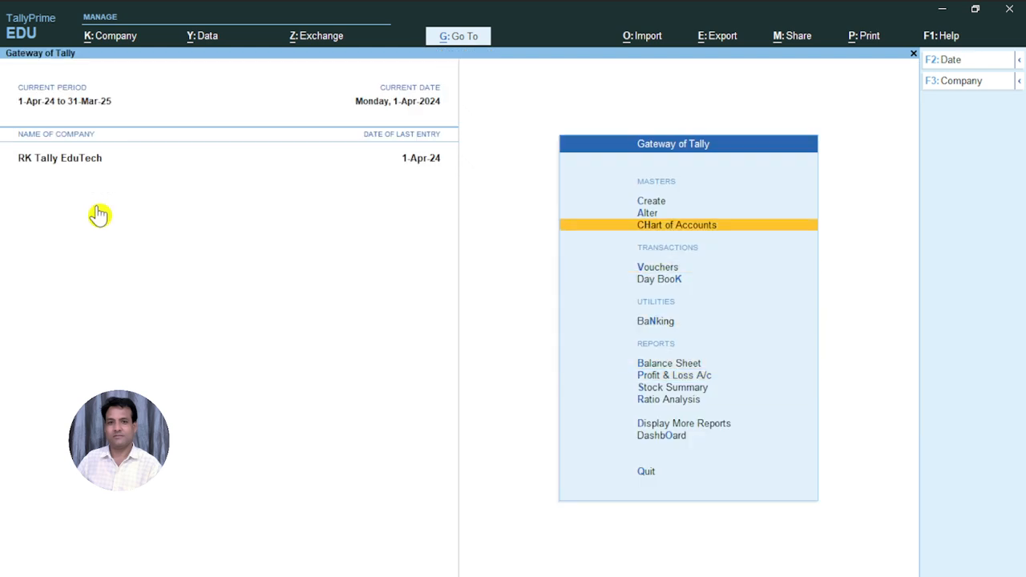
pyautogui.press('Up')
pyautogui.press('Return')
pyautogui.press('Down')
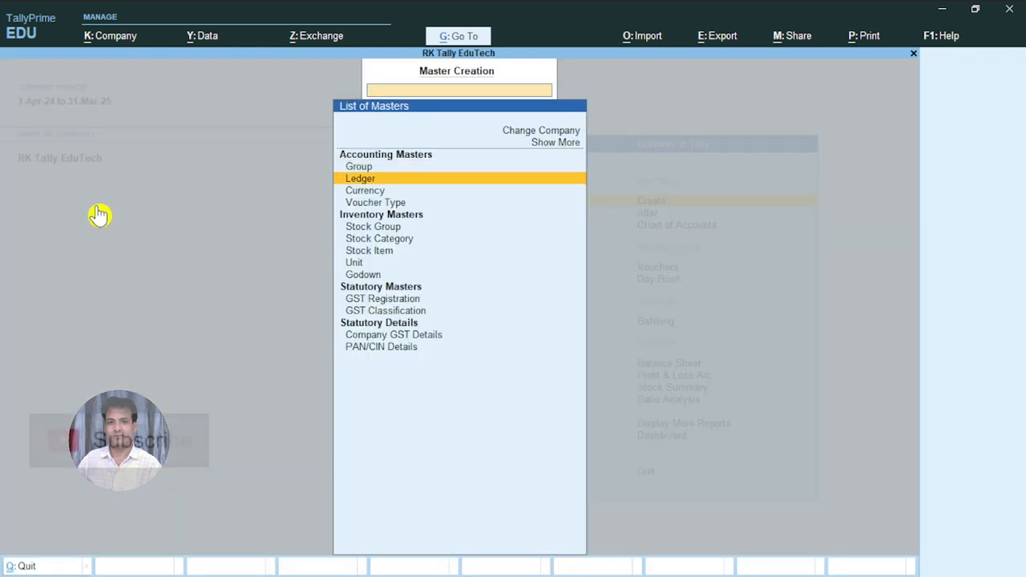
pyautogui.press('Return')
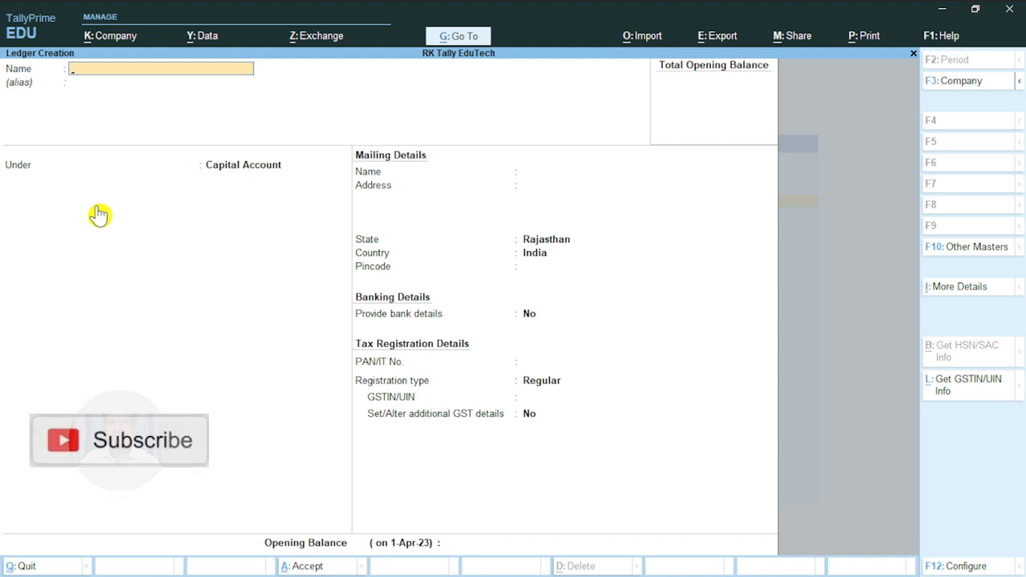
pyautogui.press('Escape')
# - Open the Salary A/c ledger for alteration from the ledger masters
pyautogui.press('Down')
pyautogui.press('Return')
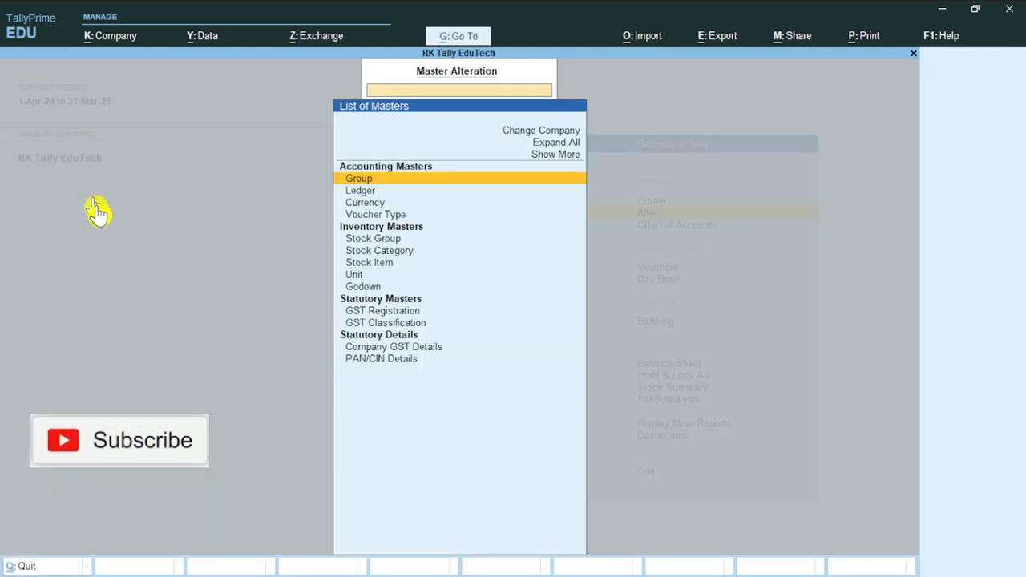
pyautogui.press('Down')
pyautogui.press('Return')
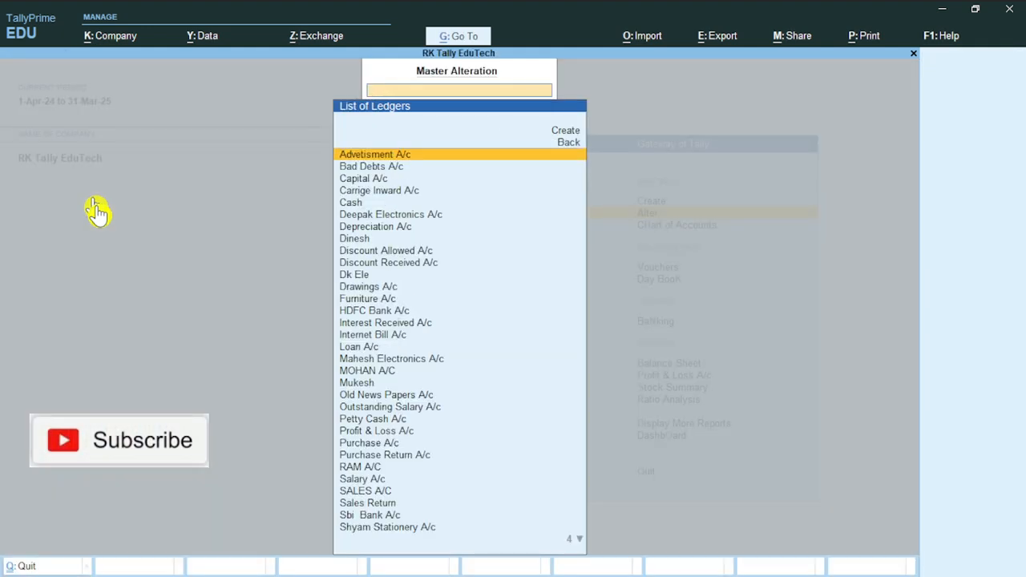
pyautogui.write('Sal')
pyautogui.press('Down')
pyautogui.press('Down')
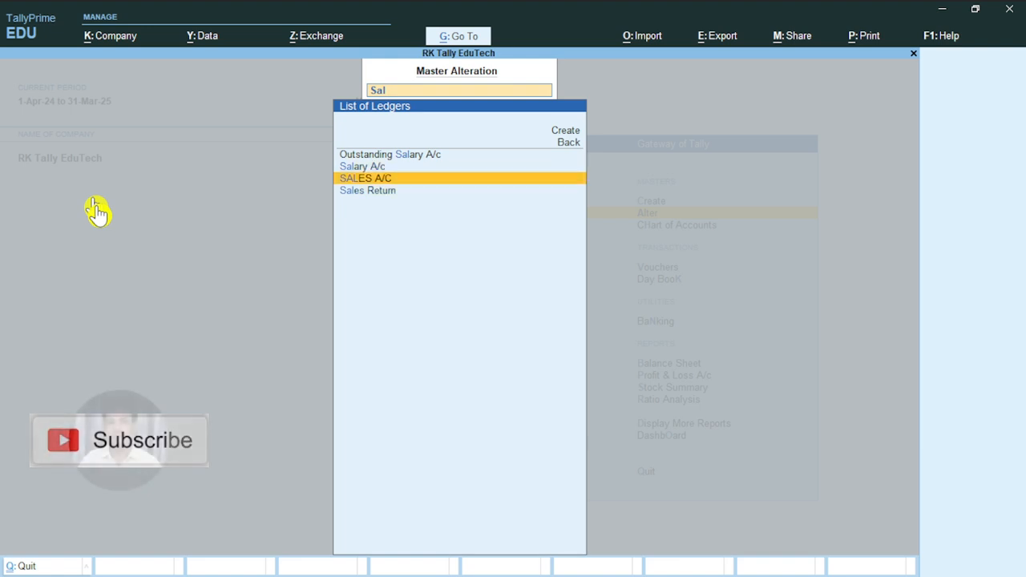
pyautogui.press('Up')
pyautogui.press('Return')
# - Try to move the Salary A/c ledger under the Direct Expenses group, and leave master alteration
pyautogui.press('Return')
pyautogui.press('Return')
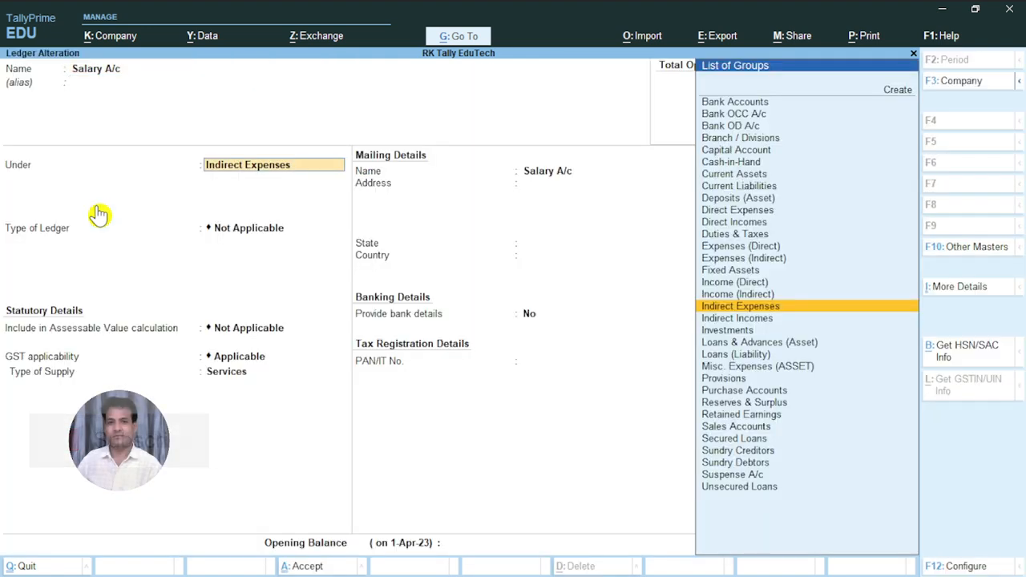
pyautogui.write('D')
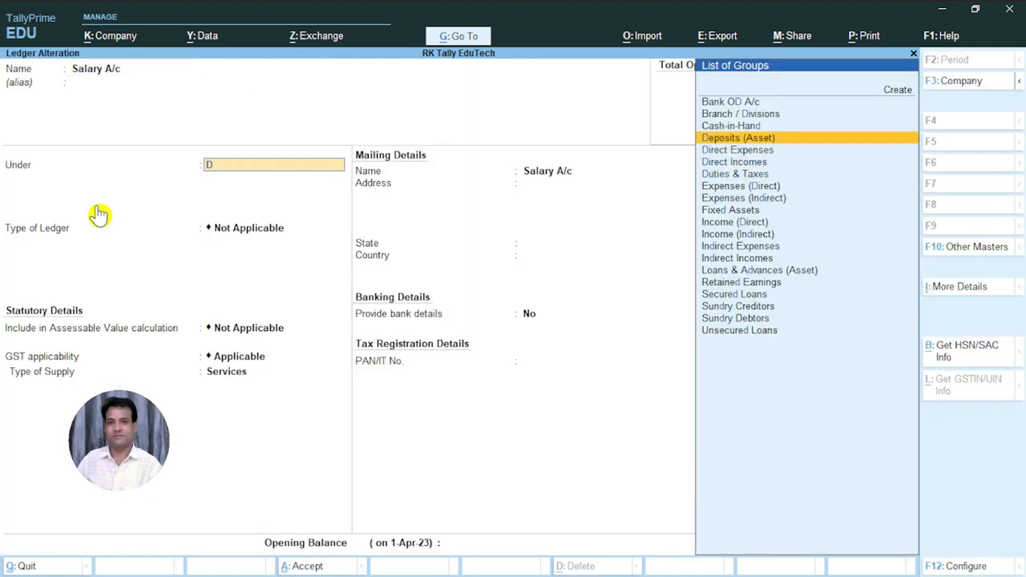
pyautogui.press('Down')
pyautogui.press('Down')
pyautogui.press('Up')
pyautogui.press('Return')
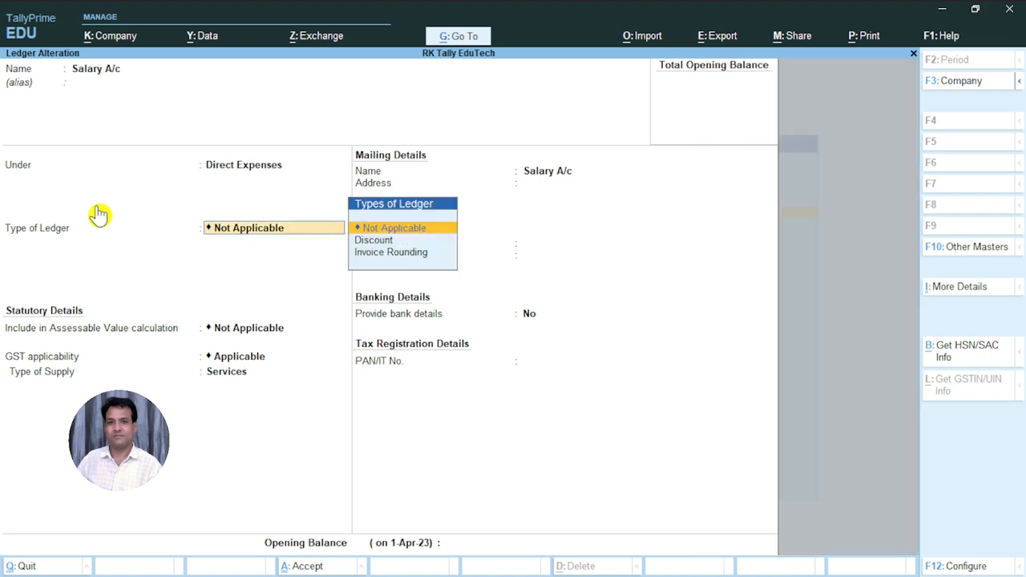
pyautogui.hotkey('ctrl', 'a')
pyautogui.press('y')
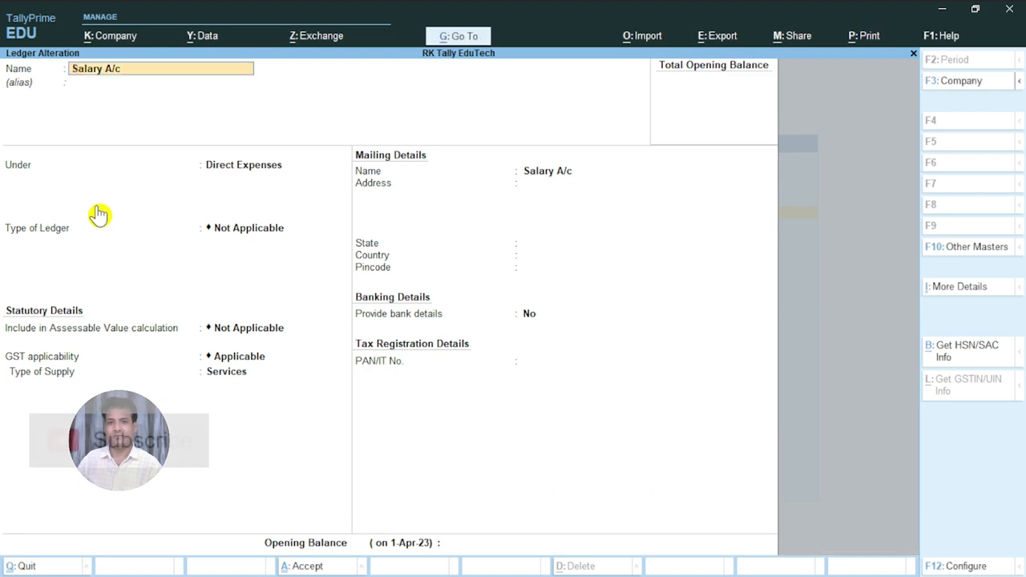
pyautogui.press('Escape')
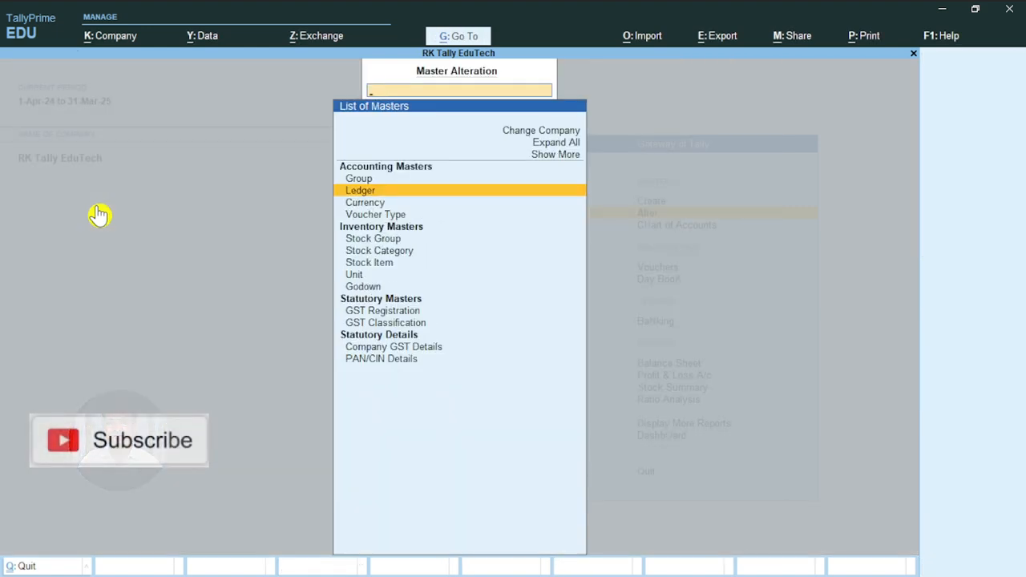
pyautogui.press('Escape')
# - Open the Profit & Loss A/c report in detailed form
pyautogui.press('Down')
pyautogui.press('Down')
pyautogui.press('Down')
pyautogui.press('Down')
pyautogui.press('Down')
pyautogui.press('Return')
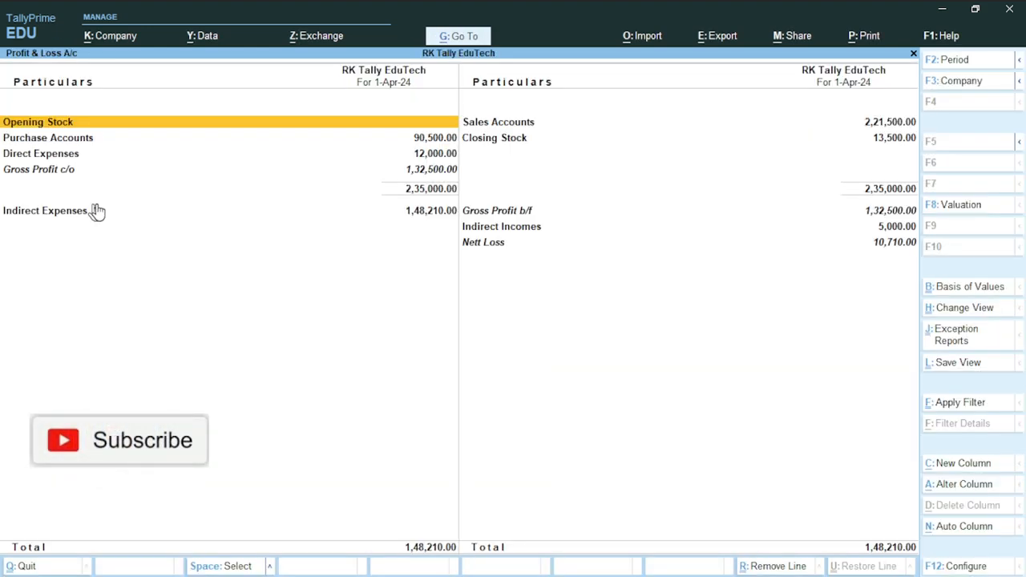
pyautogui.hotkey('alt', 'F5')
# - Examine the report from Opening Stock down to Salary A/c under Indirect Expenses, and close it
pyautogui.press('Down')
pyautogui.press('Down')
pyautogui.press('Down')
pyautogui.press('Down')
pyautogui.press('Down')
pyautogui.press('Down')
pyautogui.press('Down')
pyautogui.press('Down')
pyautogui.press('Down')
pyautogui.press('Down')
pyautogui.press('Down')
pyautogui.press('Down')
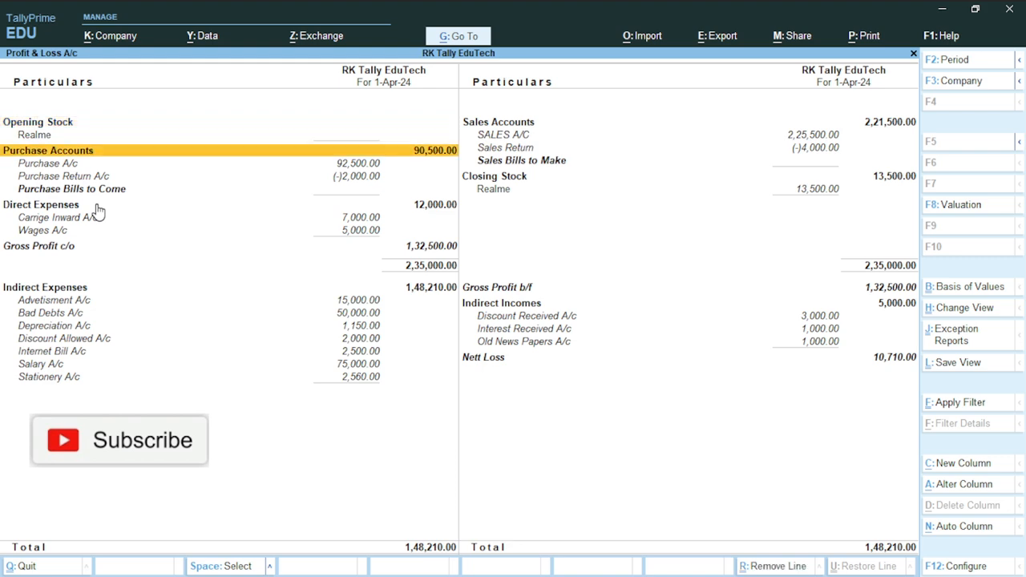
pyautogui.press('Down')
pyautogui.press('Down')
pyautogui.press('Down')
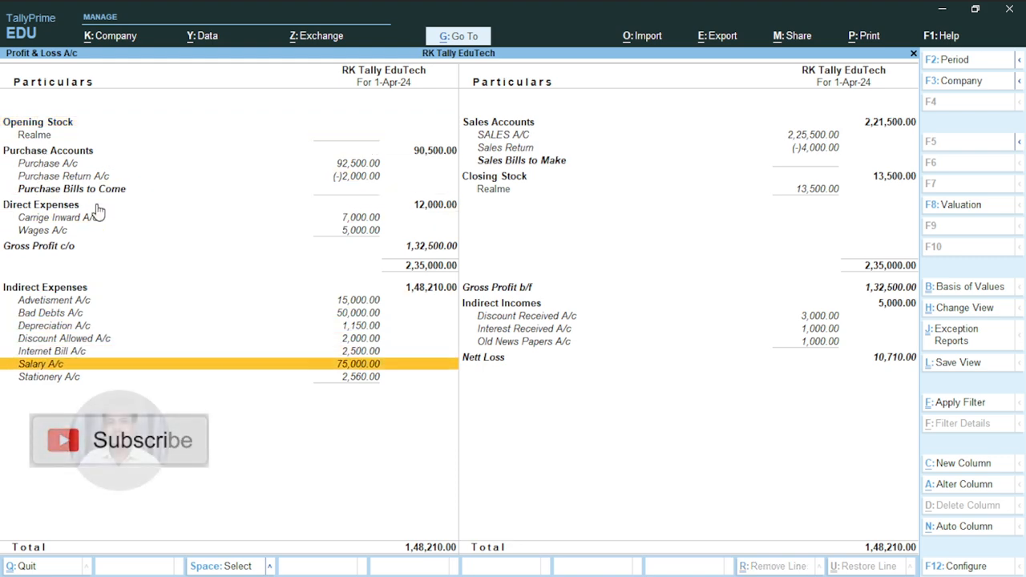
pyautogui.press('Escape')
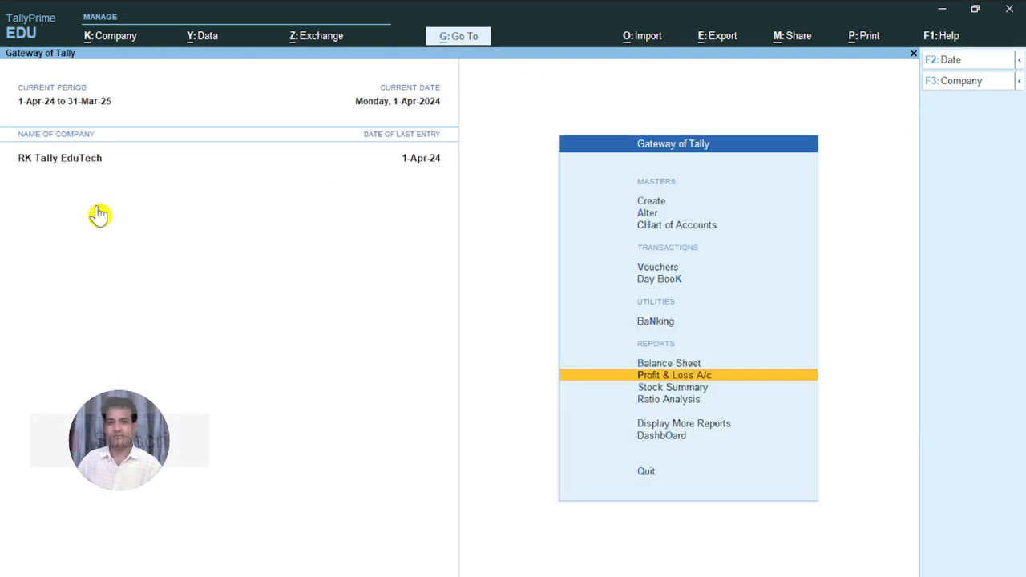
# - Reopen the Salary A/c ledger for alteration to change its group
pyautogui.press('Up')
pyautogui.press('Up')
pyautogui.press('Up')
pyautogui.press('Up')
pyautogui.press('Up')
pyautogui.press('Up')
pyautogui.press('Return')
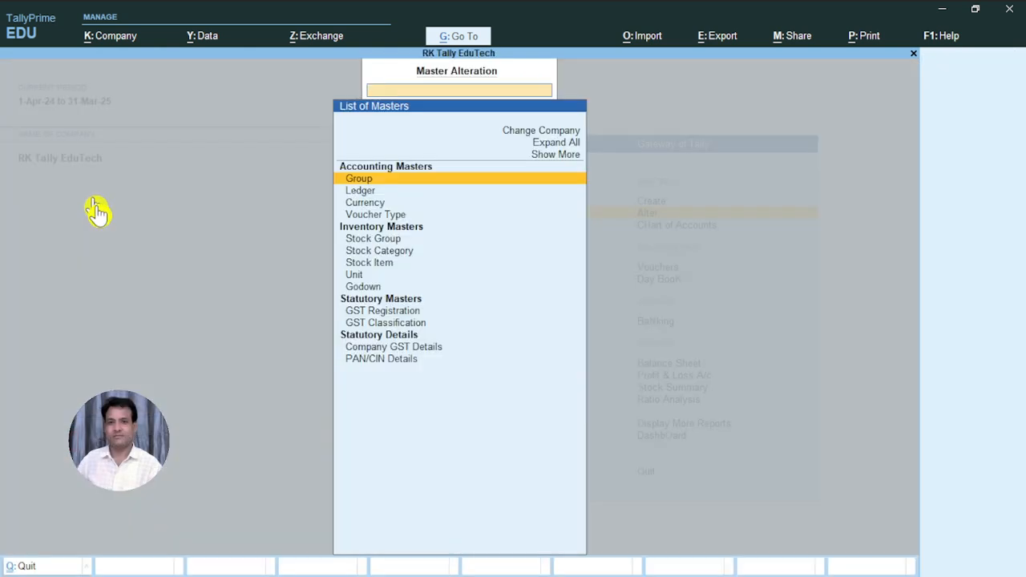
pyautogui.press('Down')
pyautogui.press('Return')
pyautogui.write('Sal')
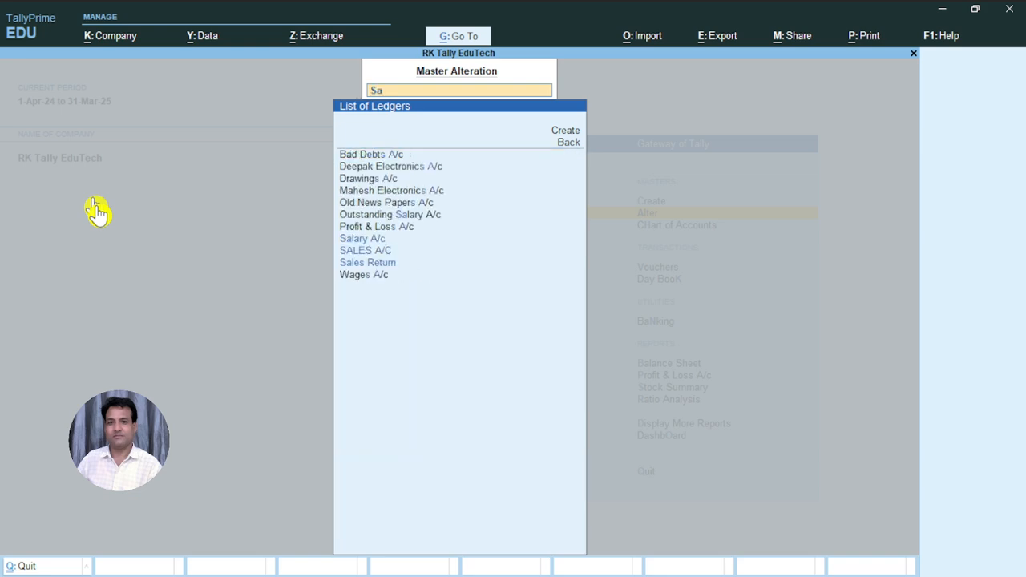
pyautogui.press('Down')
pyautogui.press('Down')
pyautogui.press('Up')
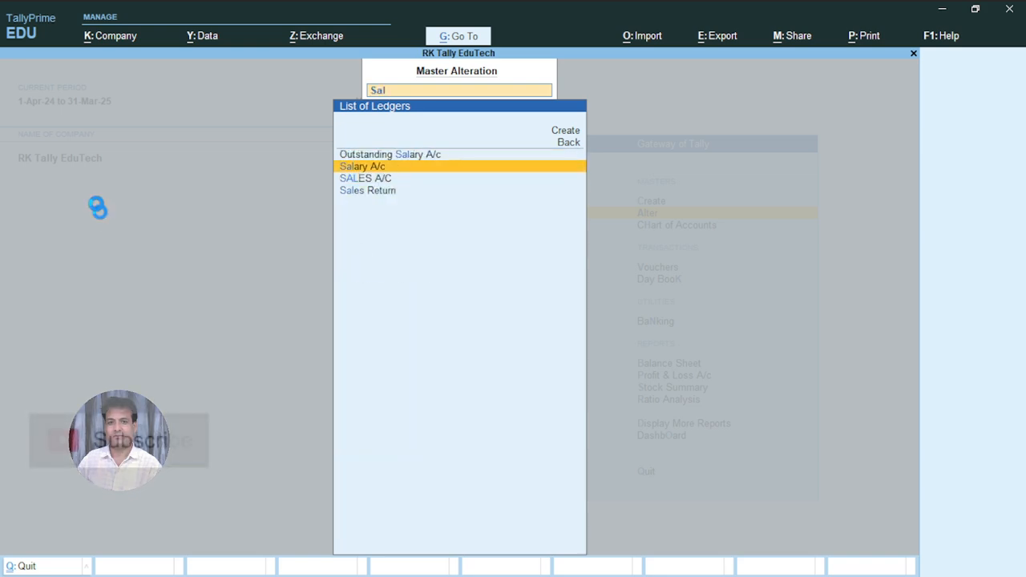
pyautogui.press('Return')
# - Change the Salary A/c ledger's group to Direct Expenses, accept the master, and leave master alteration
pyautogui.press('Return')
pyautogui.press('Return')
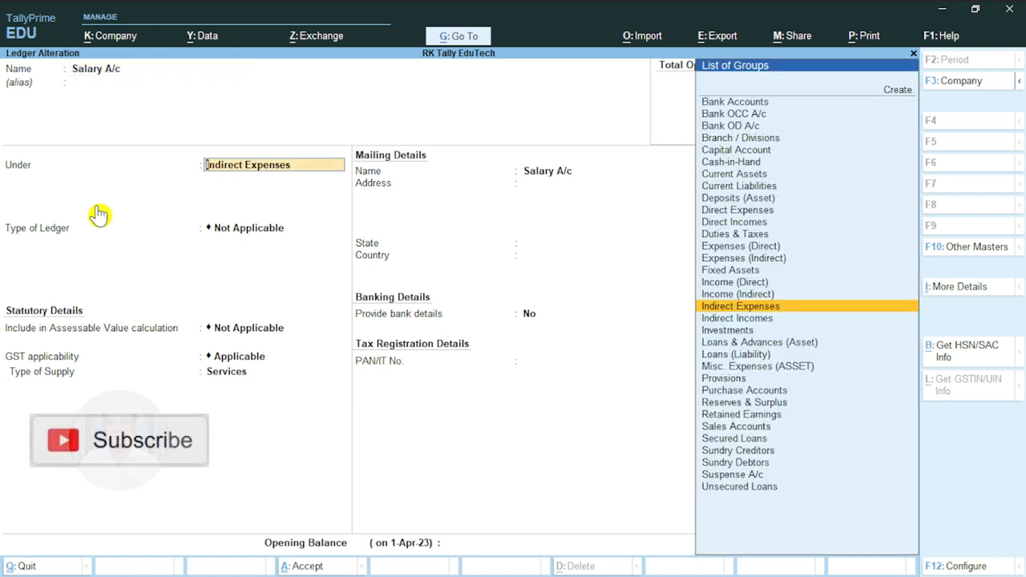
pyautogui.write('D')
pyautogui.press('Down')
pyautogui.press('Down')
pyautogui.press('Up')
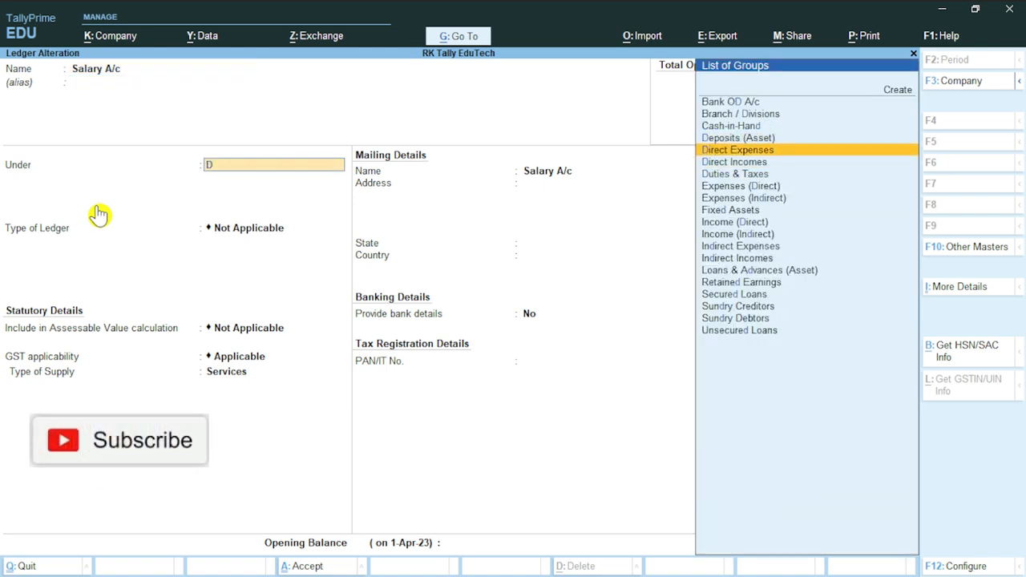
pyautogui.press('Return')
pyautogui.hotkey('ctrl', 'a')
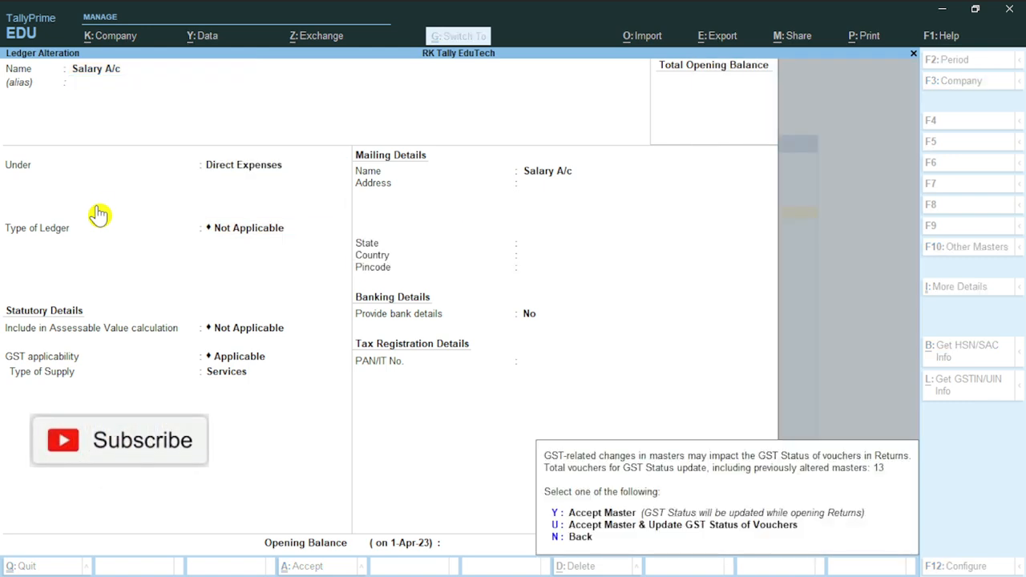
pyautogui.press('y')
pyautogui.press('Escape')
pyautogui.press('Escape')
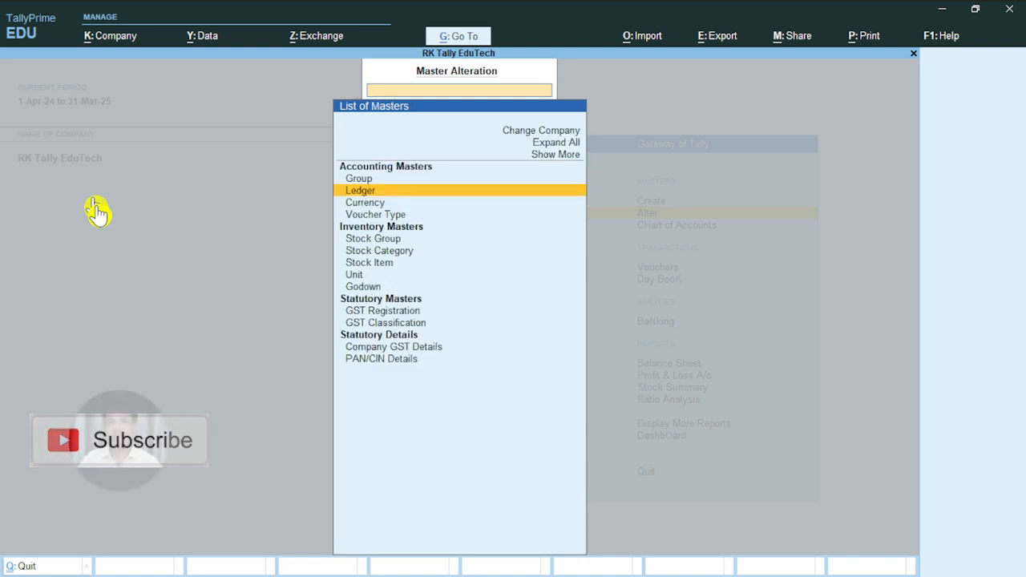
# - Open the Profit & Loss A/c in detailed form to check the regrouped Salary A/c
pyautogui.press('Down')
pyautogui.press('Down')
pyautogui.press('Down')
pyautogui.press('Down')
pyautogui.press('Down')
pyautogui.press('Down')
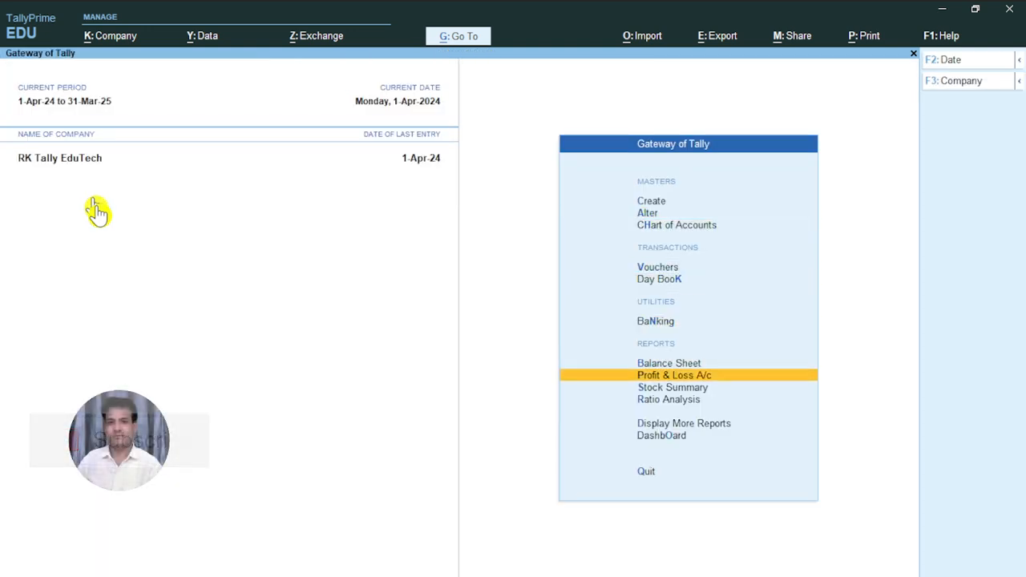
pyautogui.press('Return')
pyautogui.hotkey('alt', 'F5')
# - Examine the ledgers under Direct Expenses, including Salary A/c, and close the Profit & Loss A/c
pyautogui.press('Down')
pyautogui.press('Down')
pyautogui.press('Down')
pyautogui.press('Down')
pyautogui.press('Down')
pyautogui.press('Down')
pyautogui.press('Down')
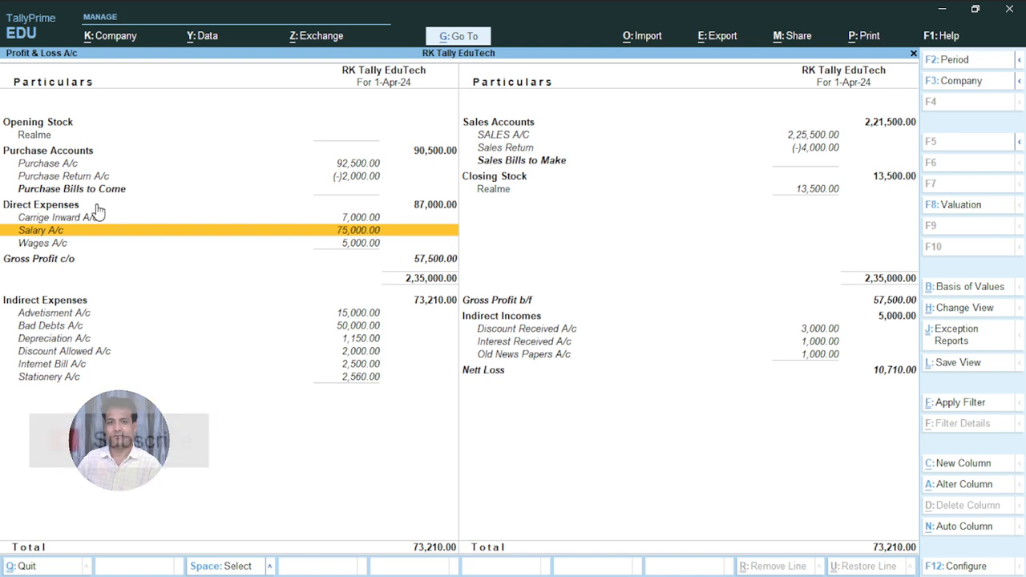
pyautogui.press('Up')
pyautogui.press('Up')
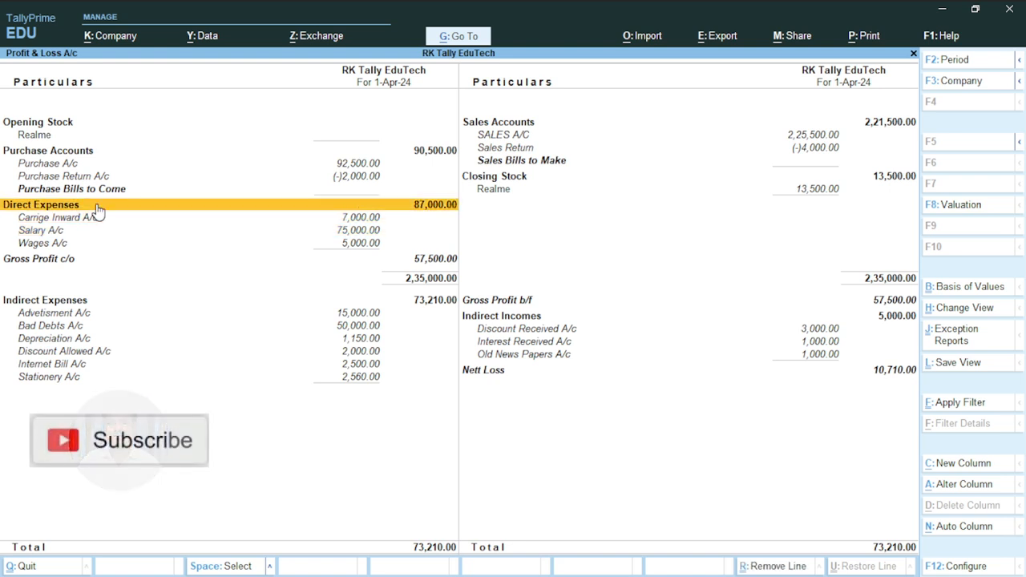
pyautogui.press('Down')
pyautogui.press('Down')
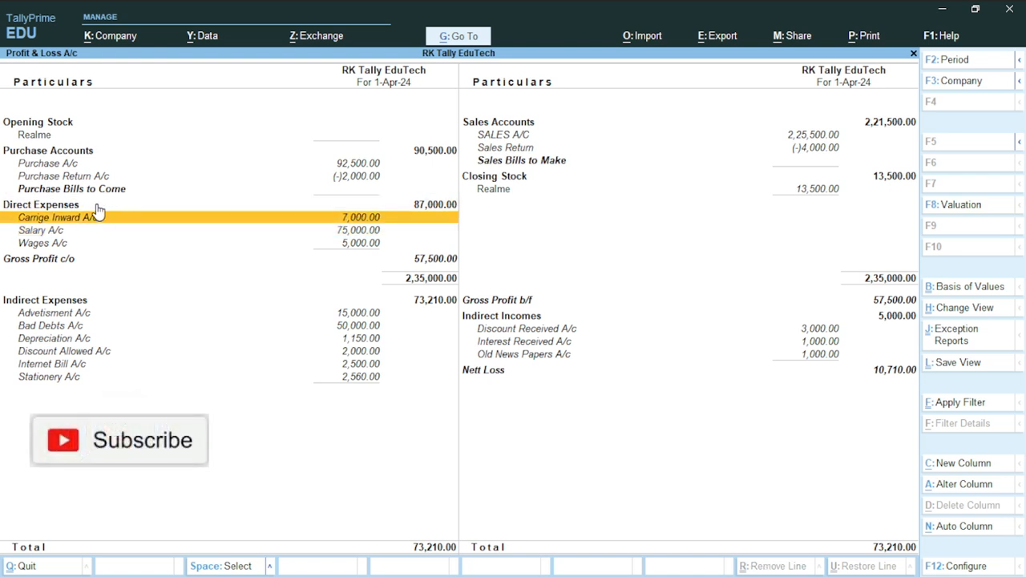
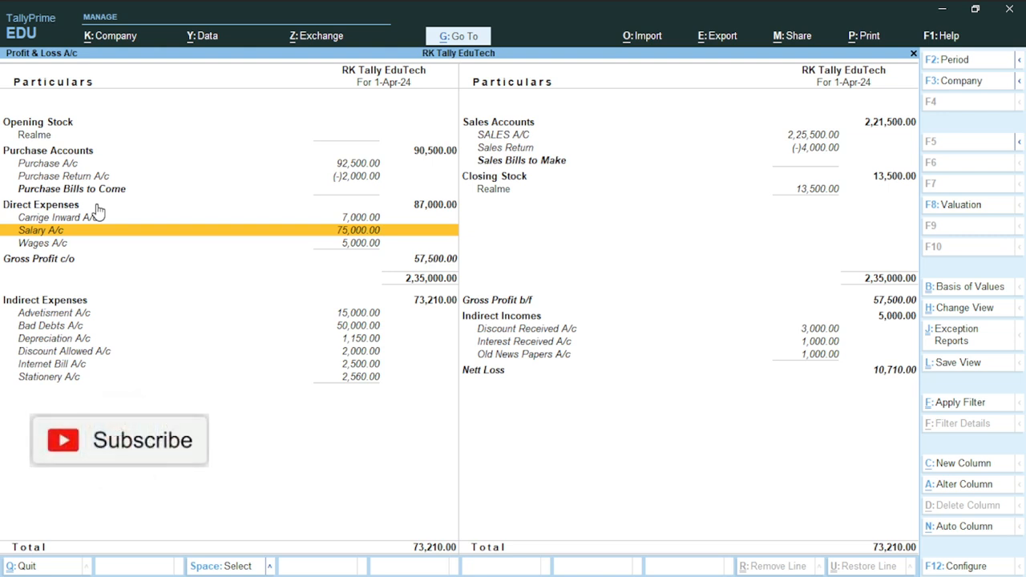
pyautogui.press('Escape')
# - Open the Salary A/c ledger again for alteration
pyautogui.press('Up')
pyautogui.press('Up')
pyautogui.press('Up')
pyautogui.press('Up')
pyautogui.press('Up')
pyautogui.press('Up')
pyautogui.press('Up')
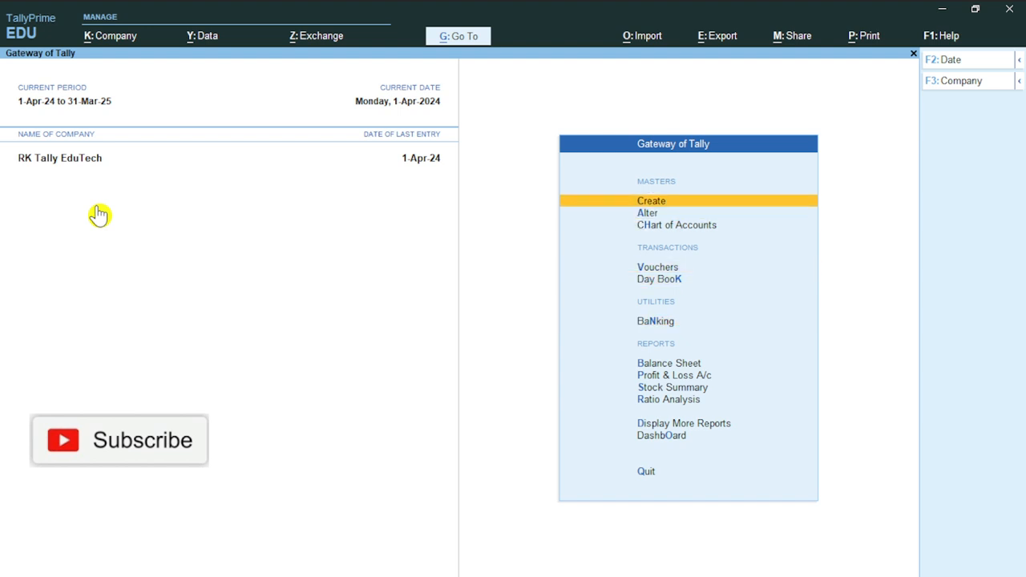
pyautogui.press('Down')
pyautogui.press('Return')
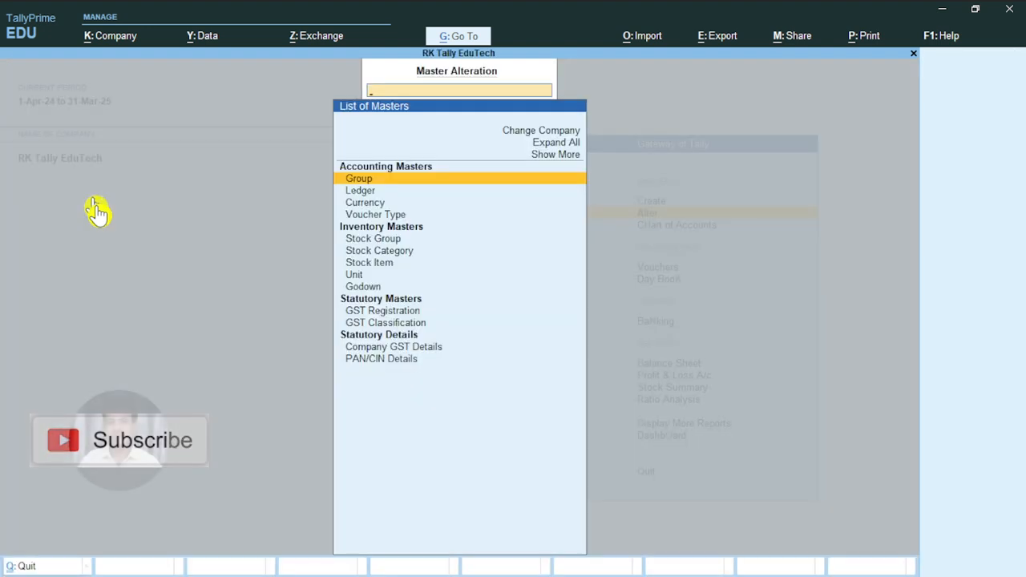
pyautogui.press('Down')
pyautogui.press('Return')
pyautogui.write('Sal')
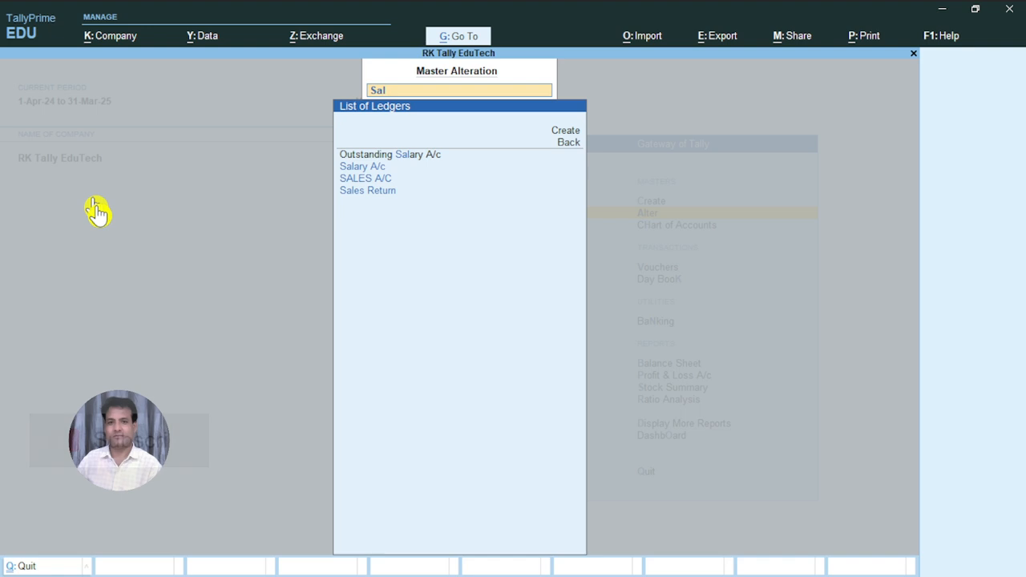
pyautogui.press('Return')
# - Set the Salary A/c ledger's group back to Indirect Expenses, accept the master, and leave master alteration
pyautogui.press('Return')
pyautogui.press('Return')
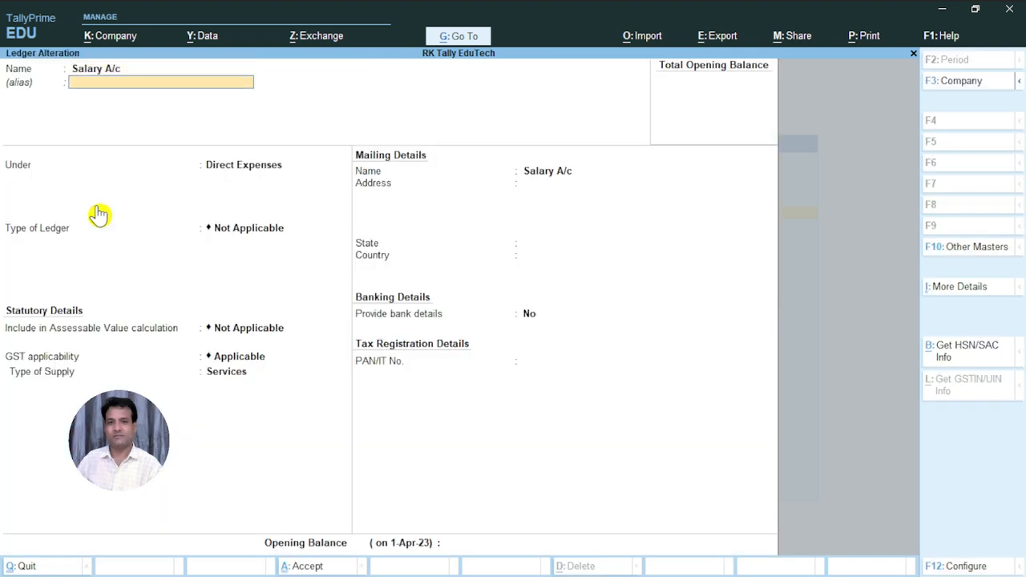
pyautogui.write('I')
pyautogui.press('Down')
pyautogui.press('Down')
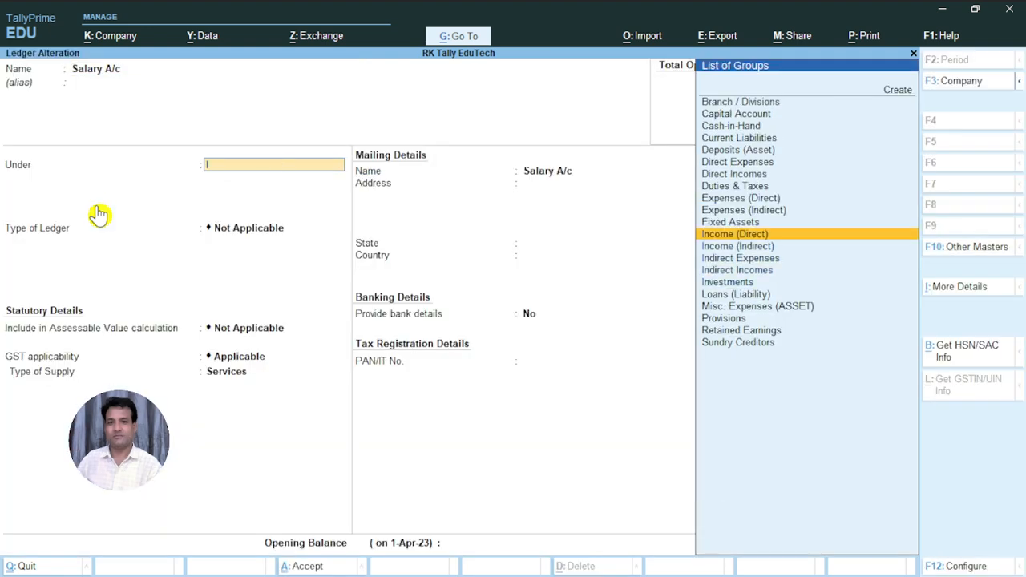
pyautogui.press('Down')
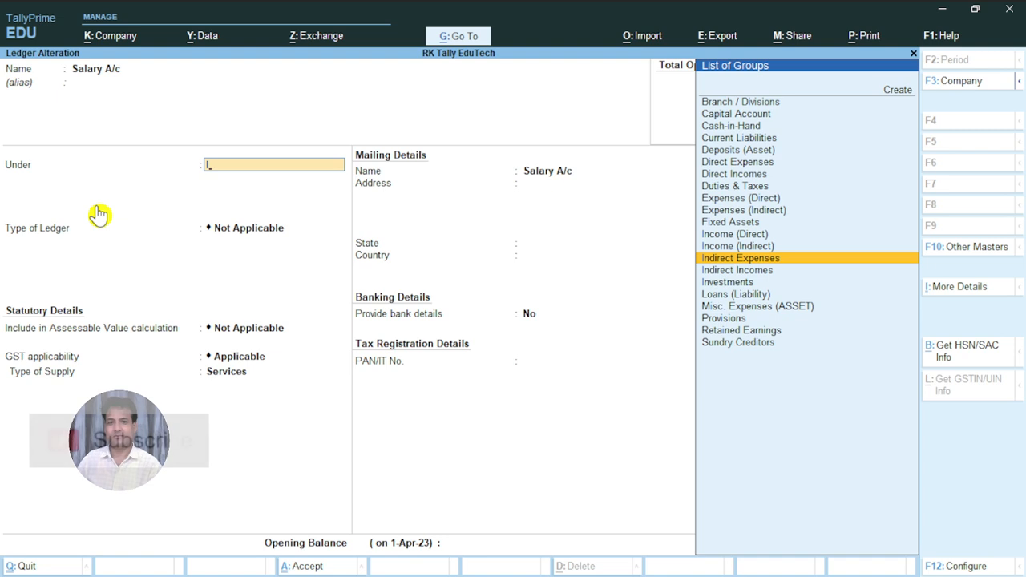
pyautogui.press('Return')
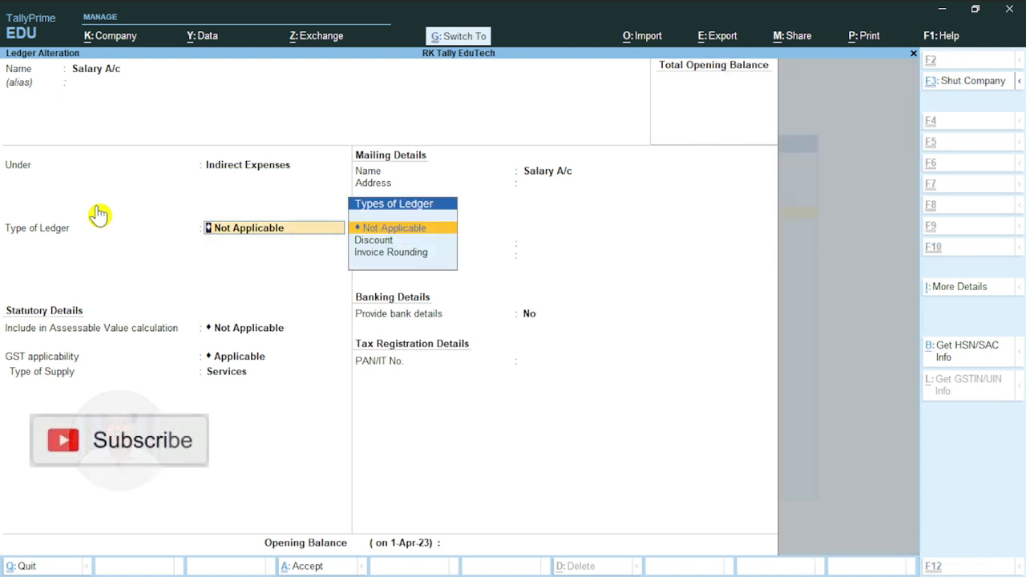
pyautogui.hotkey('ctrl', 'a')
pyautogui.press('y')
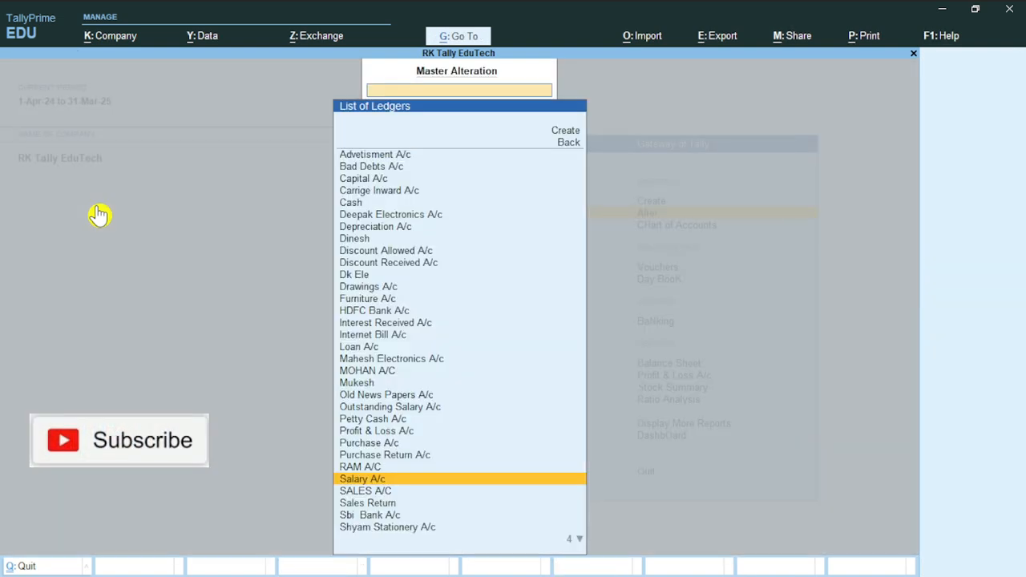
pyautogui.press('Escape')
# - Display the detailed Profit & Loss A/c with Salary A/c regrouped under Indirect Expenses
pyautogui.press('Down')
pyautogui.press('Down')
pyautogui.press('Down')
pyautogui.press('Down')
pyautogui.press('Down')
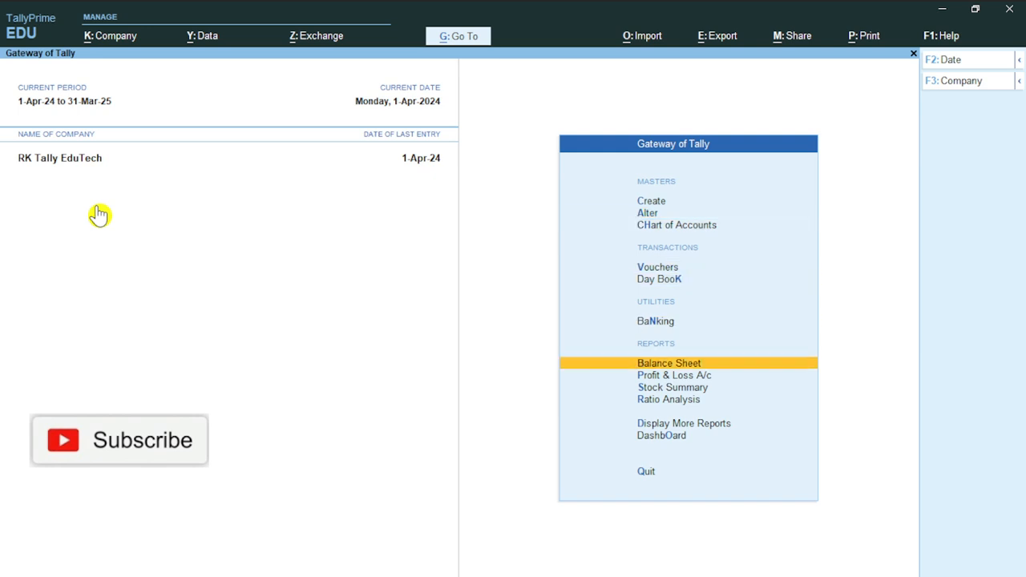
pyautogui.press('Down')
pyautogui.press('Return')
pyautogui.hotkey('alt', 'f5')
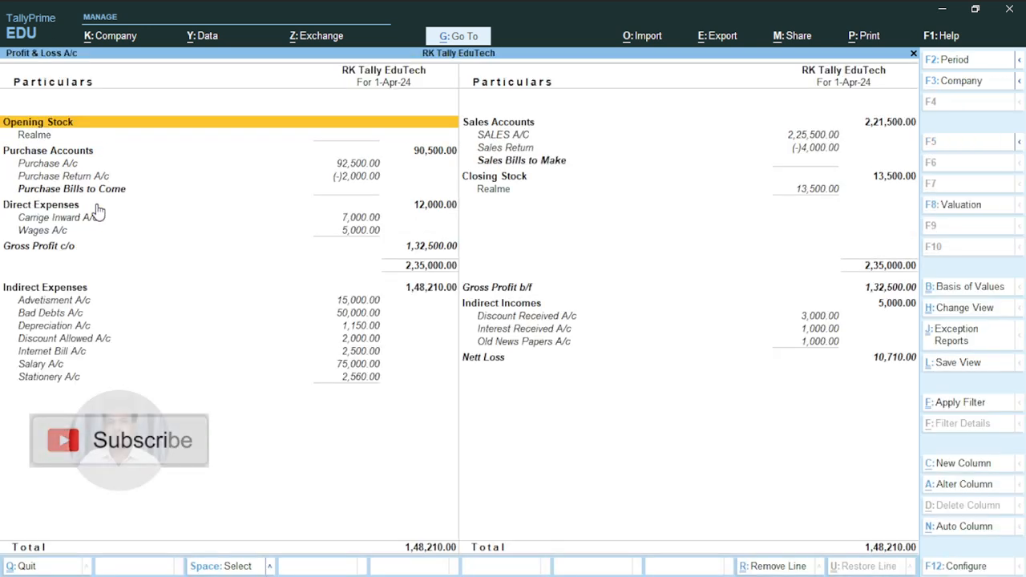
# - Examine the Profit & Loss A/c rows below Opening Stock, returning to Carrige Inward A/c under Direct Expenses
pyautogui.press('Down')
pyautogui.press('Down')
pyautogui.press('Down')
pyautogui.press('Down')
pyautogui.press('Down')
pyautogui.press('Down')
pyautogui.press('Down')
pyautogui.press('Down')
pyautogui.press('Down')
pyautogui.press('Down')
pyautogui.press('Up')
pyautogui.press('Up')
pyautogui.press('Up')
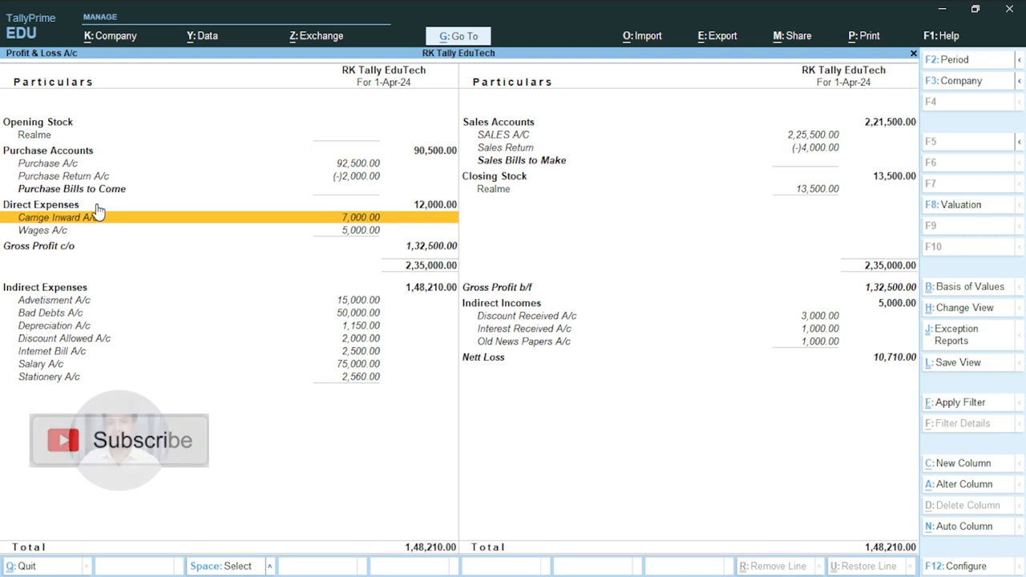
# - Compare the Direct Expenses and Indirect Expenses sections of the Profit & Loss A/c, and close the report
pyautogui.press('Up')
pyautogui.press('Up')
pyautogui.press('Down')
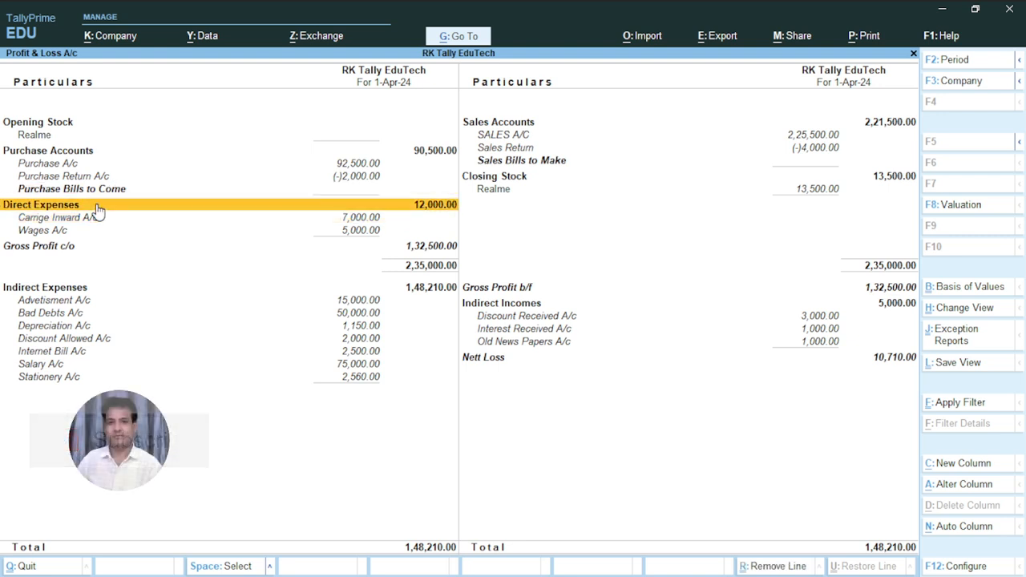
pyautogui.press('Down')
pyautogui.press('Down')
pyautogui.press('Down')
pyautogui.press('Down')
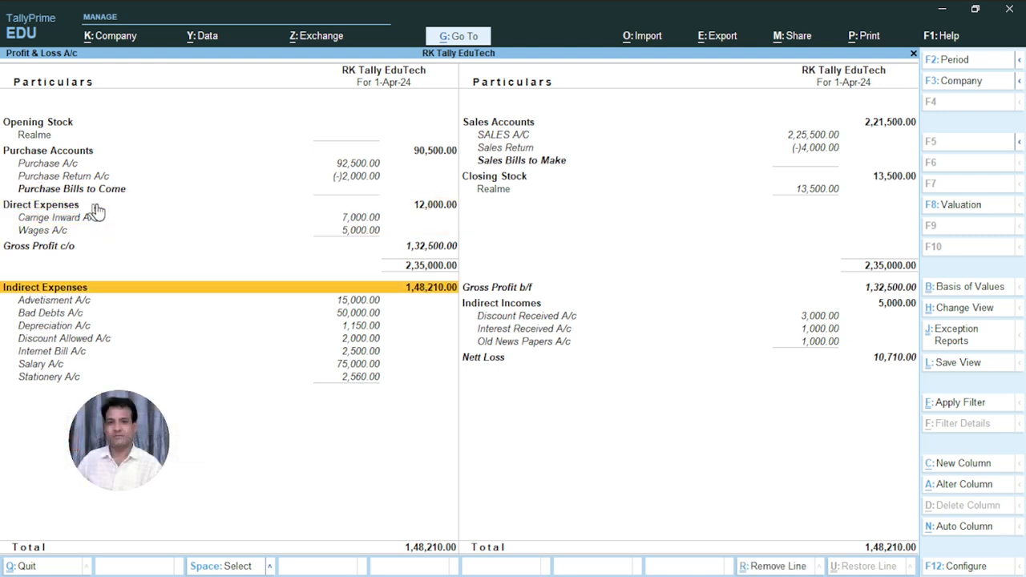
pyautogui.press('Escape')
pyautogui.press('Up')
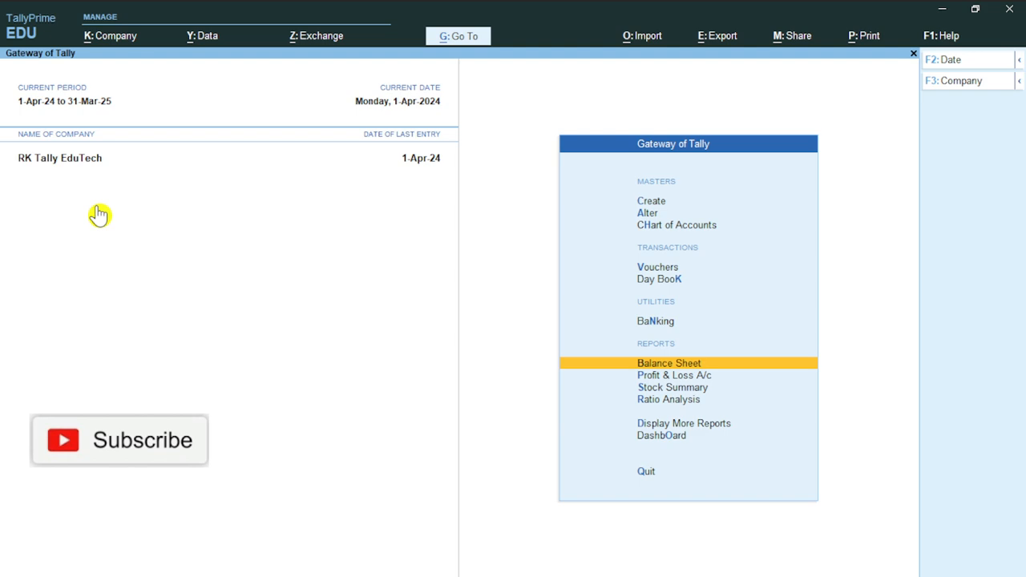
pyautogui.press('Up')
pyautogui.press('Up')
pyautogui.press('Up')
pyautogui.press('Up')
pyautogui.press('Up')
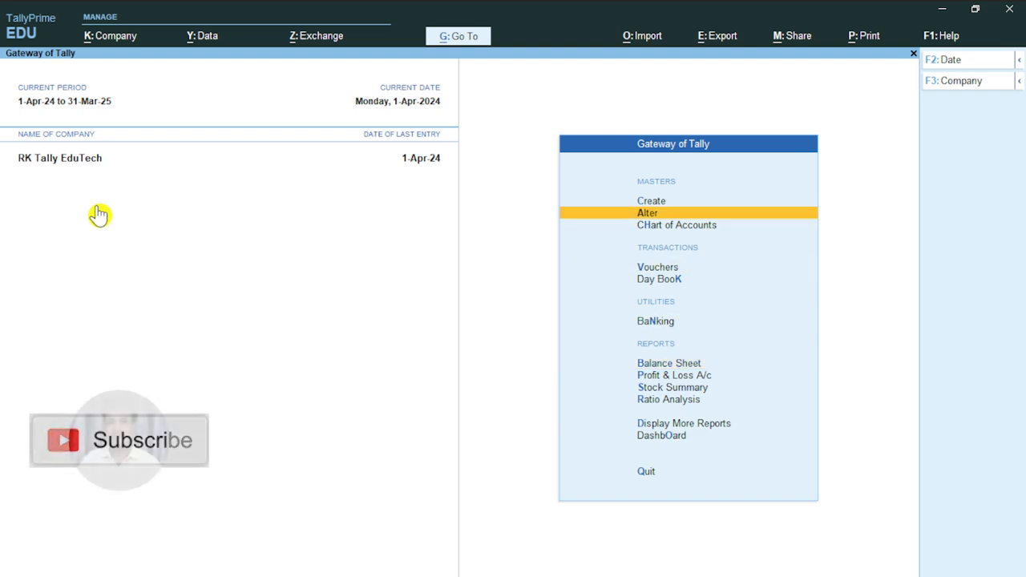
pyautogui.press('Up')
pyautogui.press('Return')
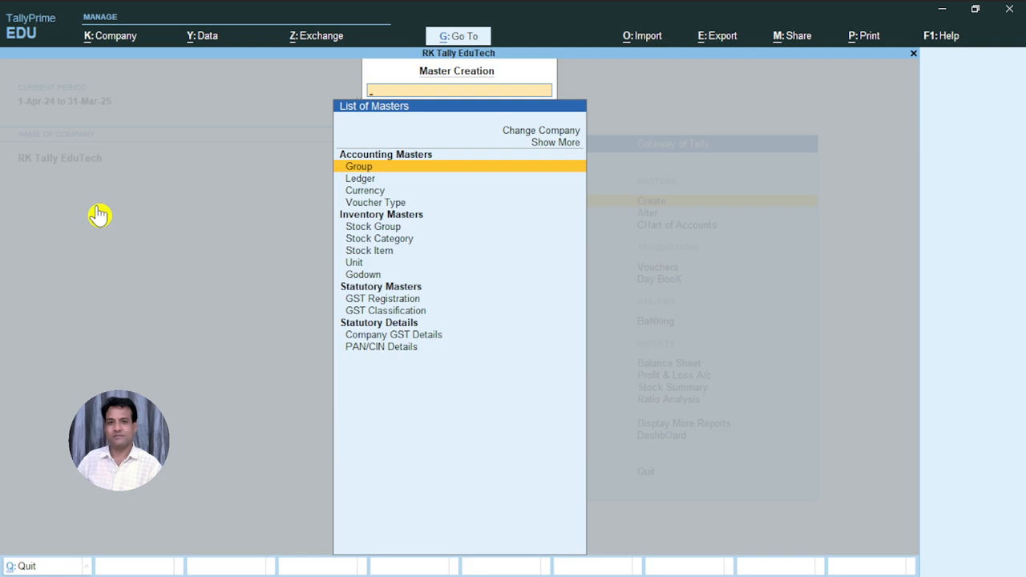
pyautogui.press('Escape')
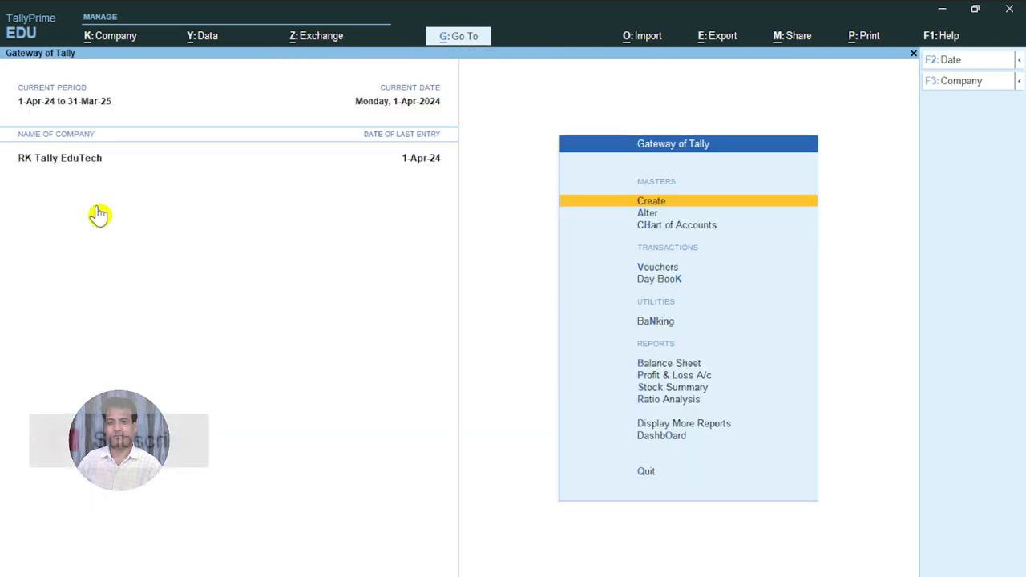
# - View the Profit & Loss A/c once more in detailed form and return to the Gateway of Tally
pyautogui.press('Down')
pyautogui.press('Down')
pyautogui.press('Down')
pyautogui.press('Down')
pyautogui.press('Down')
pyautogui.press('Down')
pyautogui.press('Down')
pyautogui.press('Return')
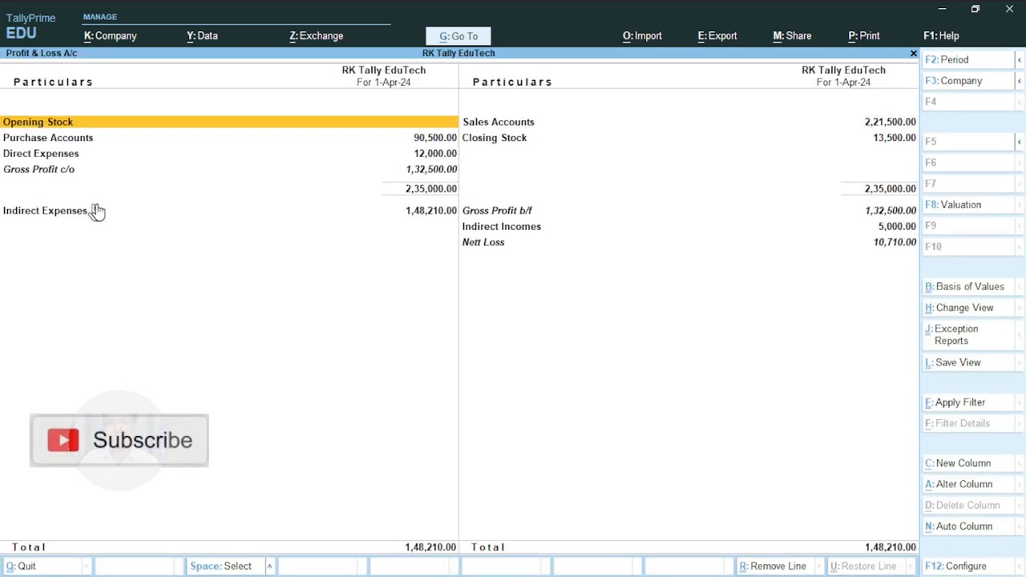
pyautogui.hotkey('alt', 'F5')
pyautogui.press('Escape')
# - Display the Balance Sheet in detailed form
pyautogui.press('Up')
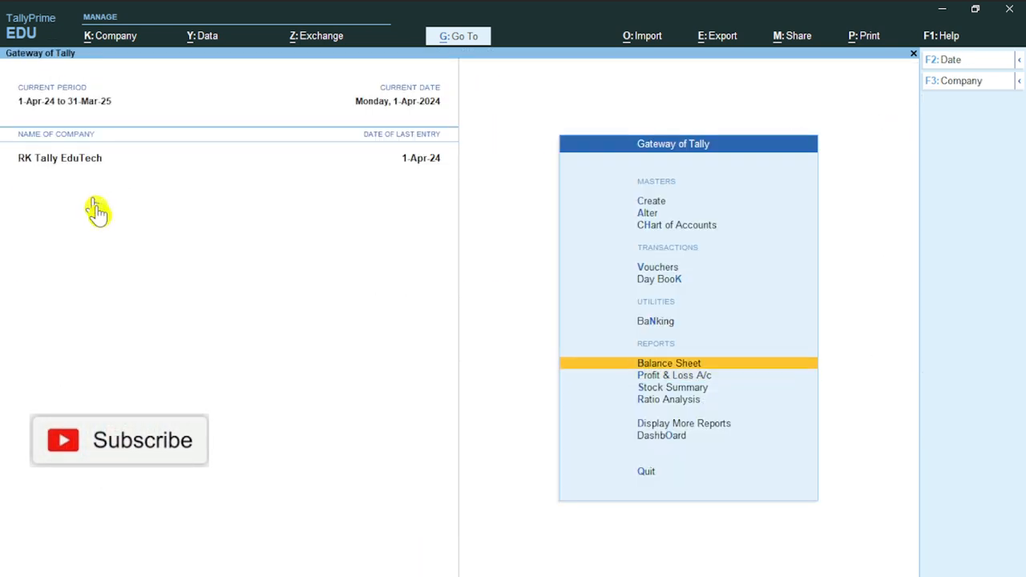
pyautogui.press('Return')
pyautogui.hotkey('alt', 'F5')
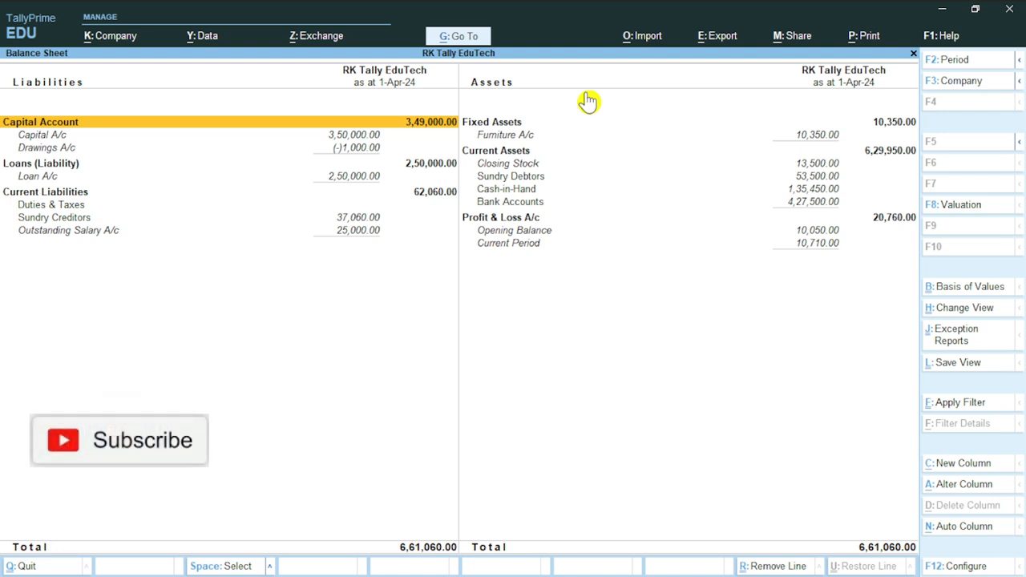
# - Examine the Capital Account group in the Balance Sheet, including Capital A/c and Drawings A/c
pyautogui.press('Down')
pyautogui.press('Up')
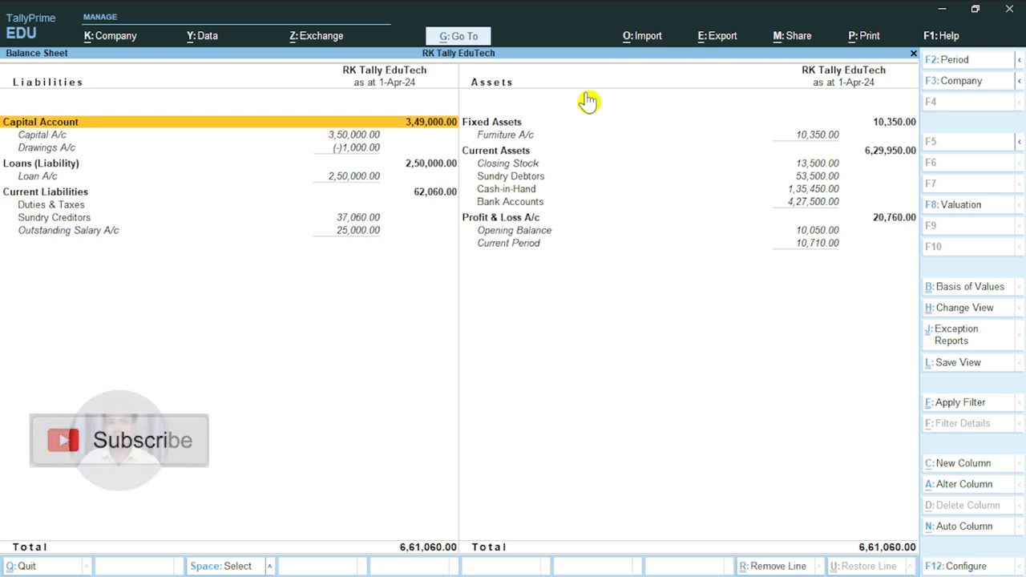
pyautogui.press('Down')
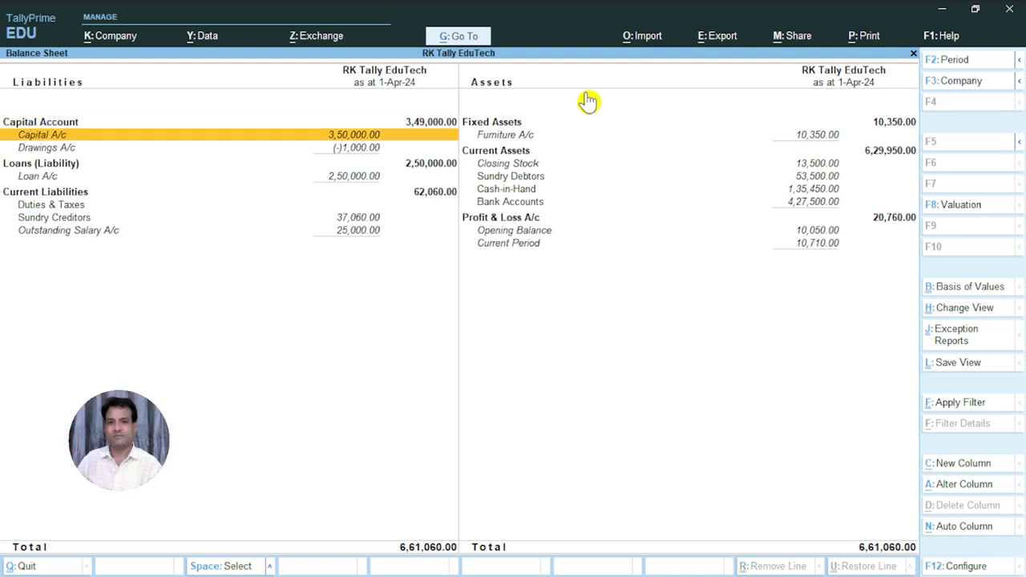
pyautogui.press('Down')
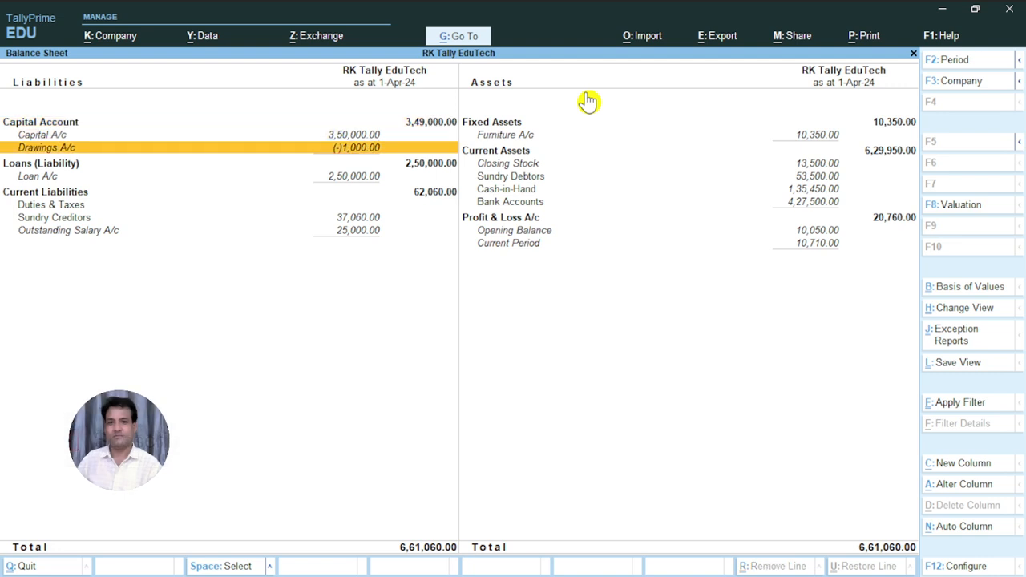
pyautogui.press('Up')
pyautogui.press('Up')
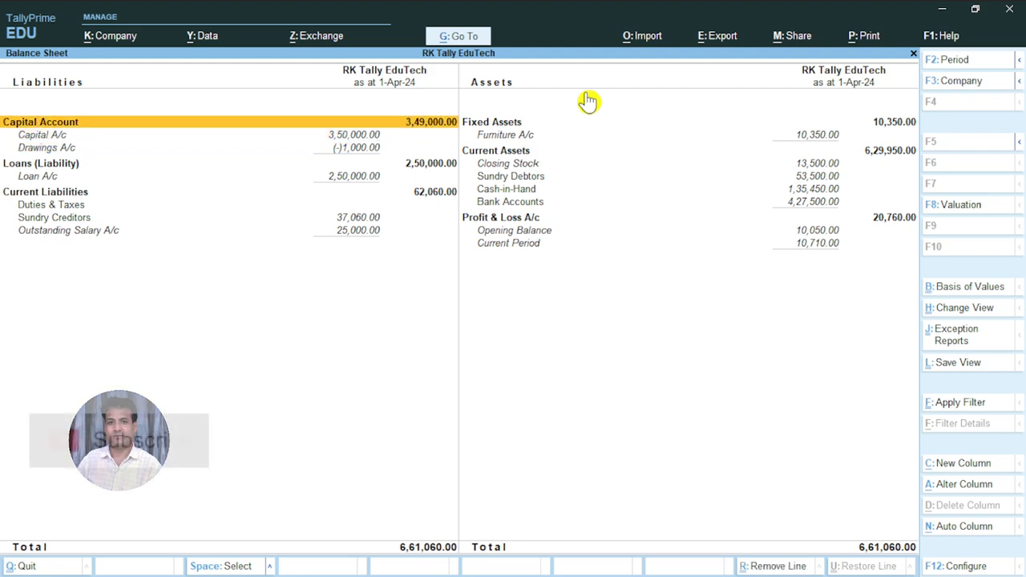
# - Examine Loans (Liability) and Current Liabilities down to Outstanding Salary A/c, and return to Capital A/c
pyautogui.press('Down')
pyautogui.press('Down')
pyautogui.press('Down')
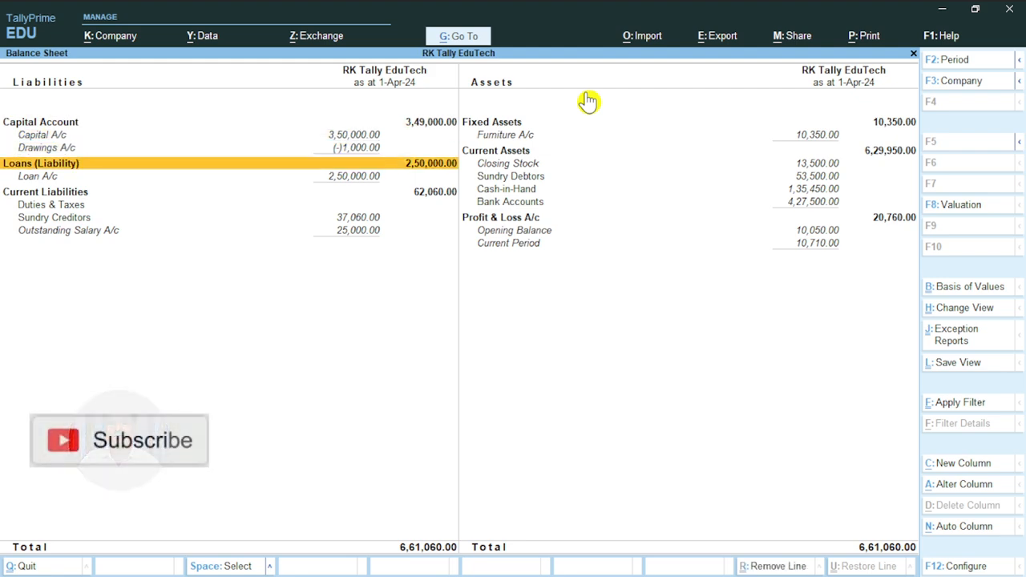
pyautogui.press('Down')
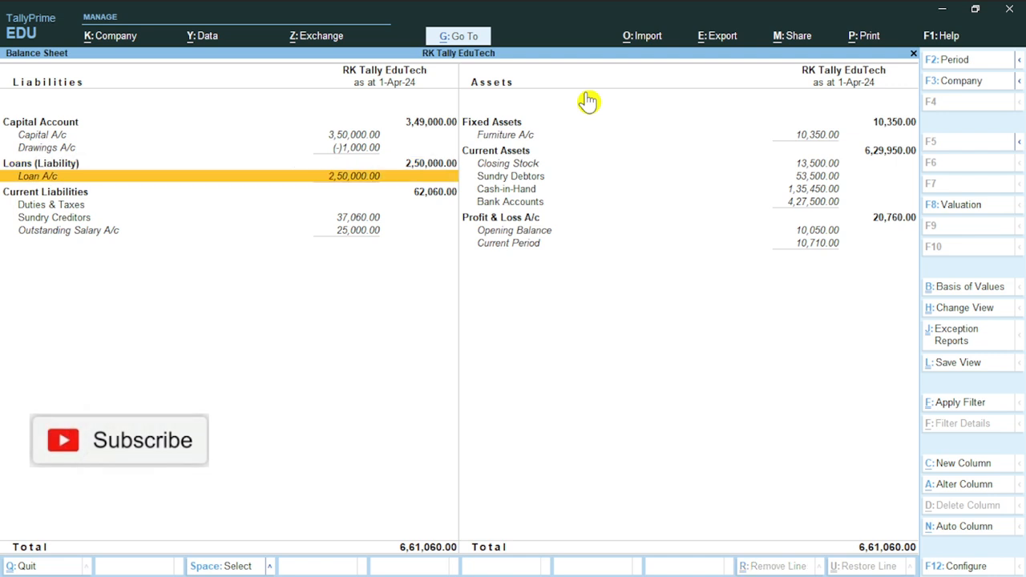
pyautogui.press('Down')
pyautogui.press('Down')
pyautogui.press('Down')
pyautogui.press('Up')
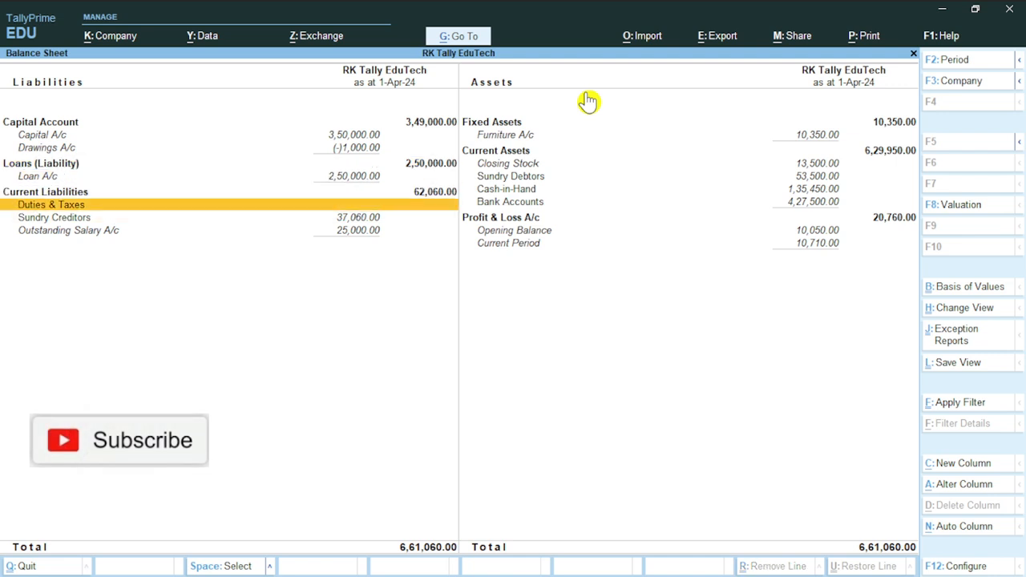
pyautogui.press('Down')
pyautogui.press('Down')
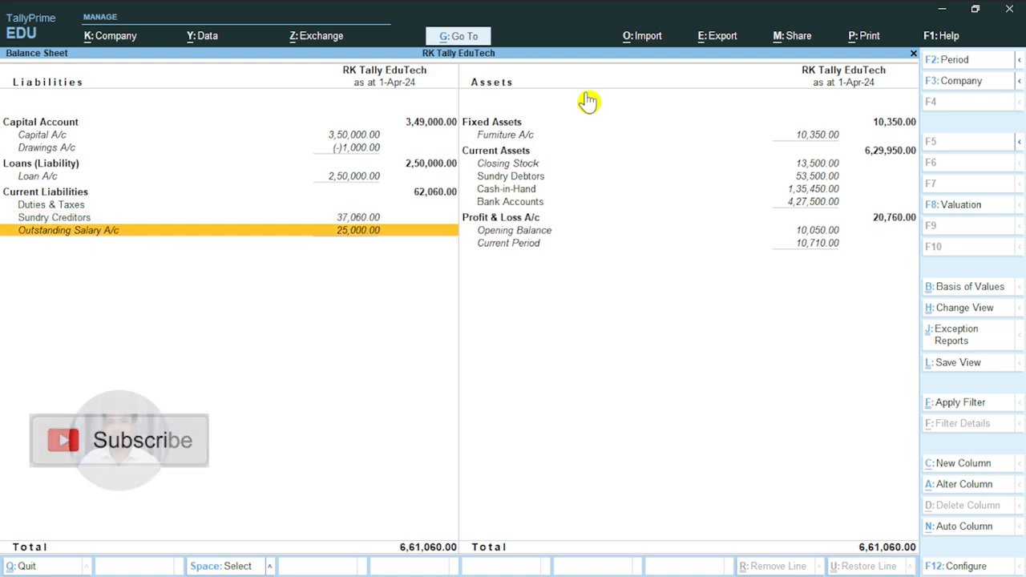
pyautogui.press('Up')
pyautogui.press('Up')
pyautogui.press('Up')
pyautogui.press('Up')
pyautogui.press('Up')
pyautogui.press('Up')
pyautogui.press('Up')
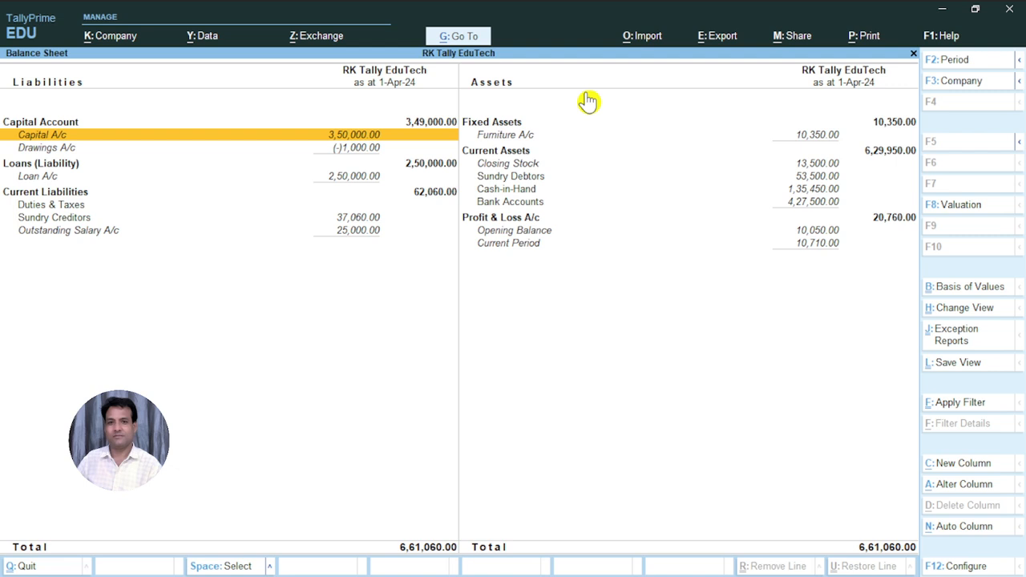
# - Examine the Assets side of the Balance Sheet from Furniture A/c through Current Assets to Profit & Loss A/c
pyautogui.press('Right')
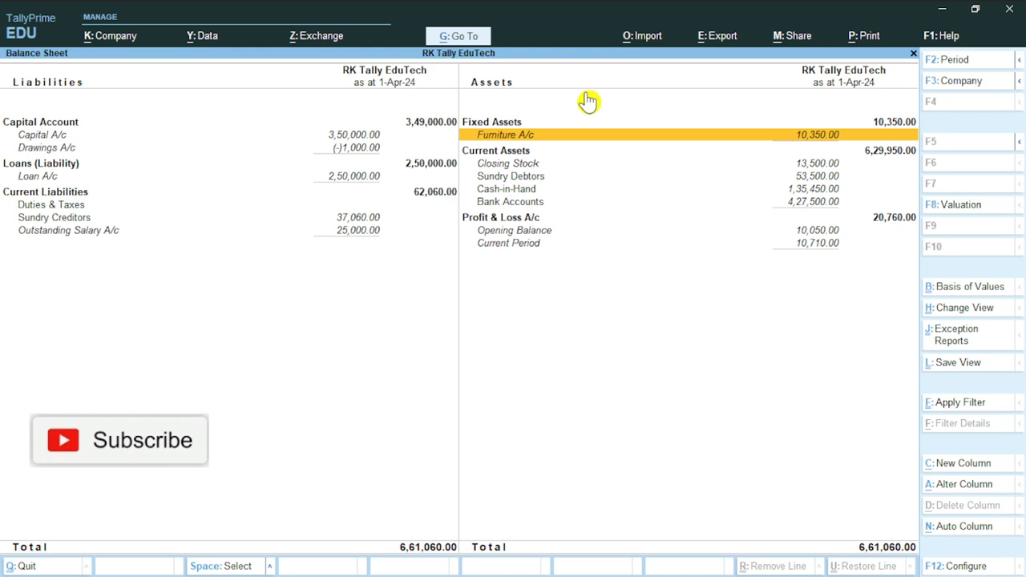
pyautogui.press('Down')
pyautogui.press('Down')
pyautogui.press('Down')
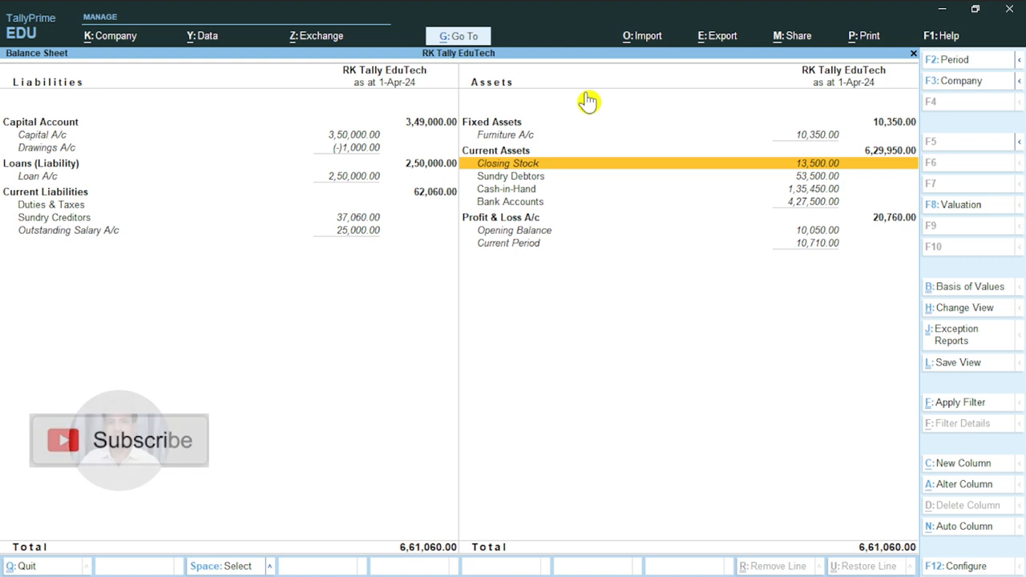
pyautogui.press('Down')
pyautogui.press('Down')
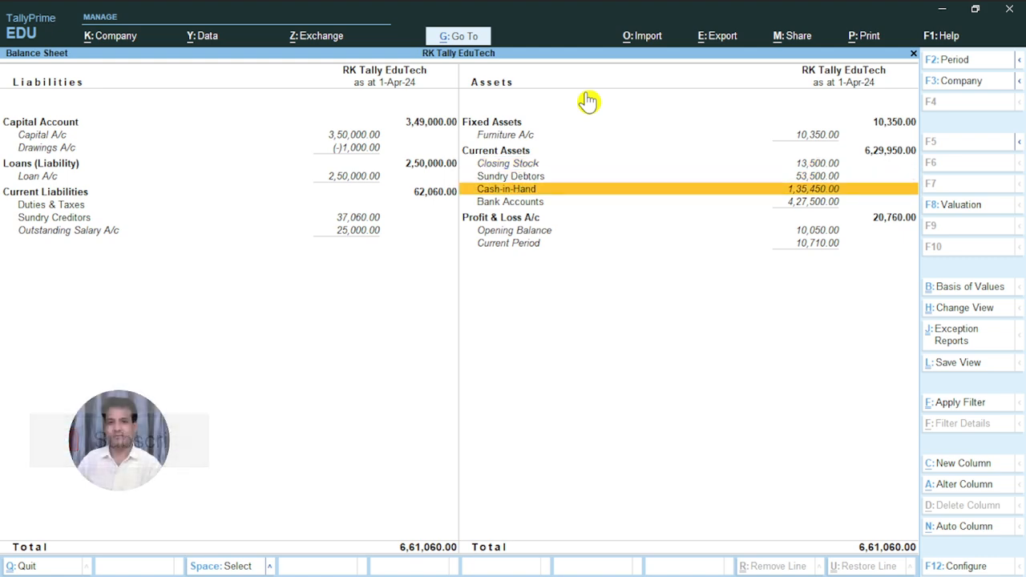
pyautogui.press('Up')
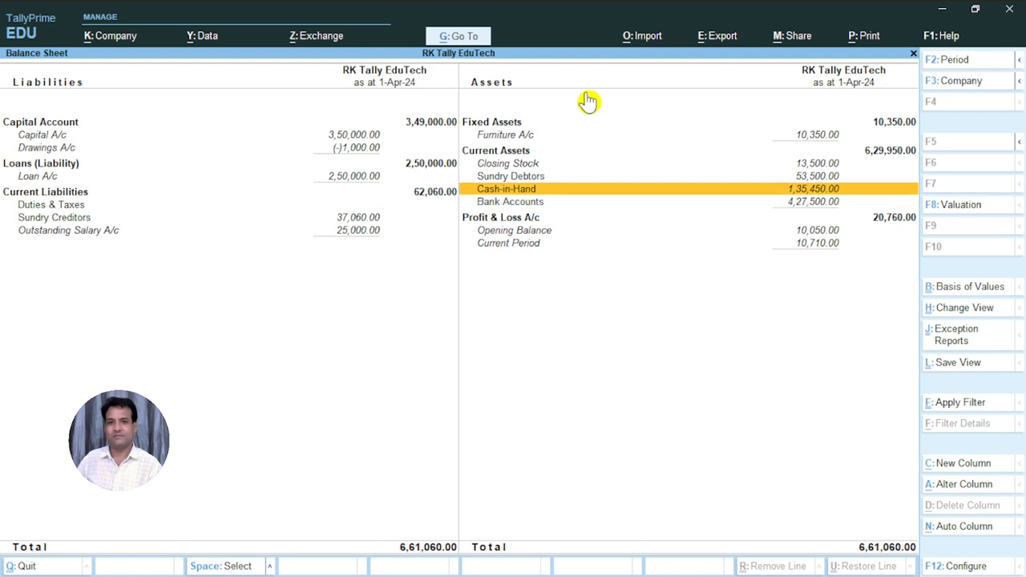
pyautogui.press('Down')
pyautogui.press('Down')
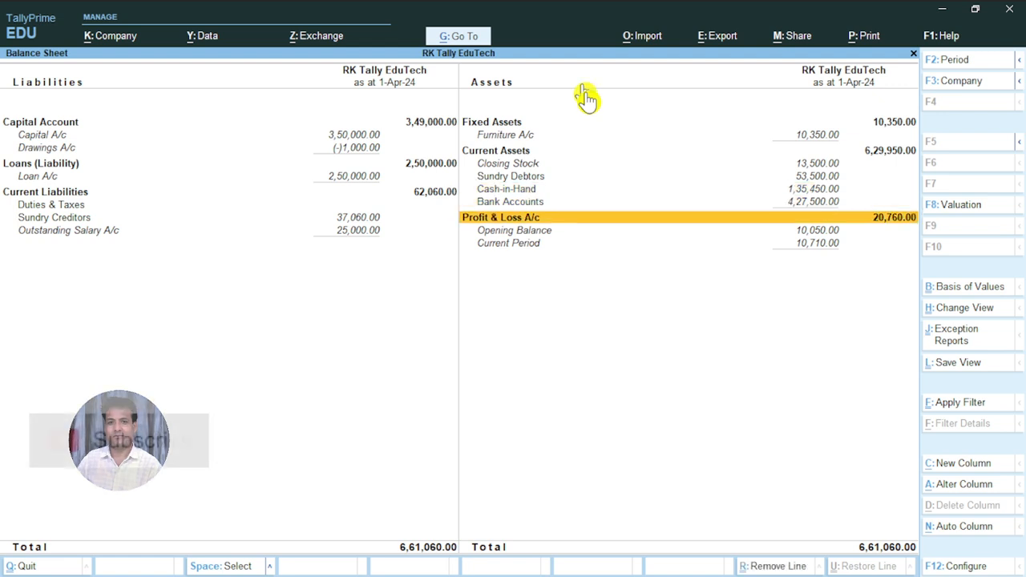
# - Drill down from the Balance Sheet into the detailed Profit & Loss A/c, and return to the Balance Sheet
pyautogui.press('Return')
pyautogui.hotkey('alt', 'F5')
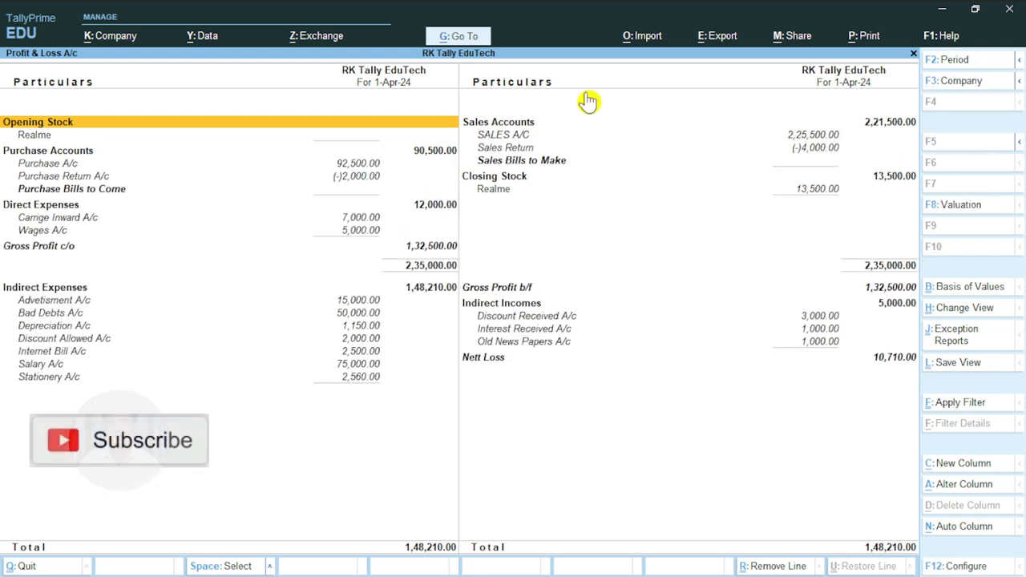
pyautogui.press('Escape')
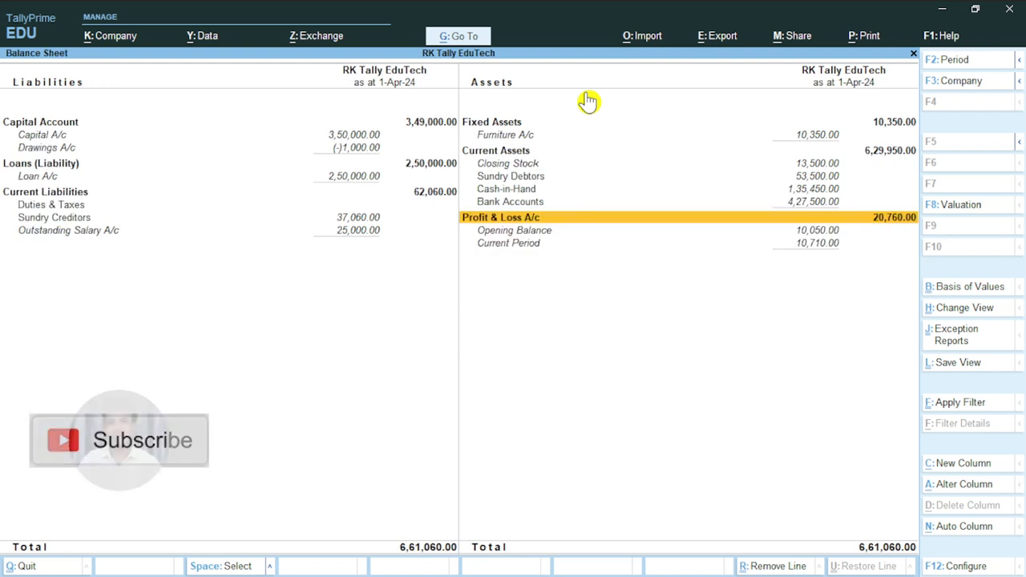
# - Compare the Liabilities and Assets sides of the Balance Sheet, and close the report
pyautogui.press('Left')
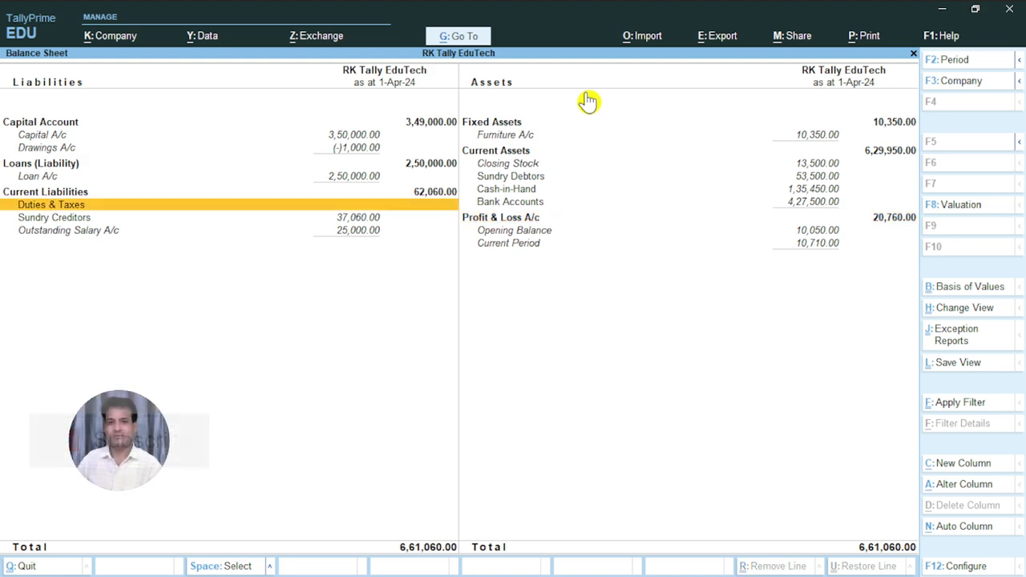
pyautogui.press('Right')
pyautogui.press('Left')
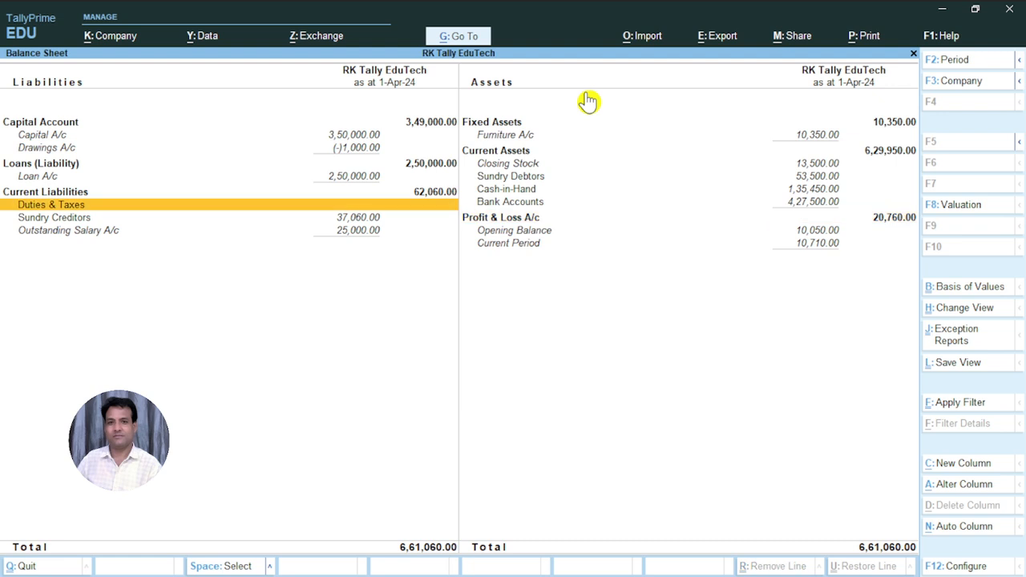
pyautogui.press('Escape')
# - View the Profit & Loss A/c and the Balance Sheet again, closing each report
pyautogui.press('Down')
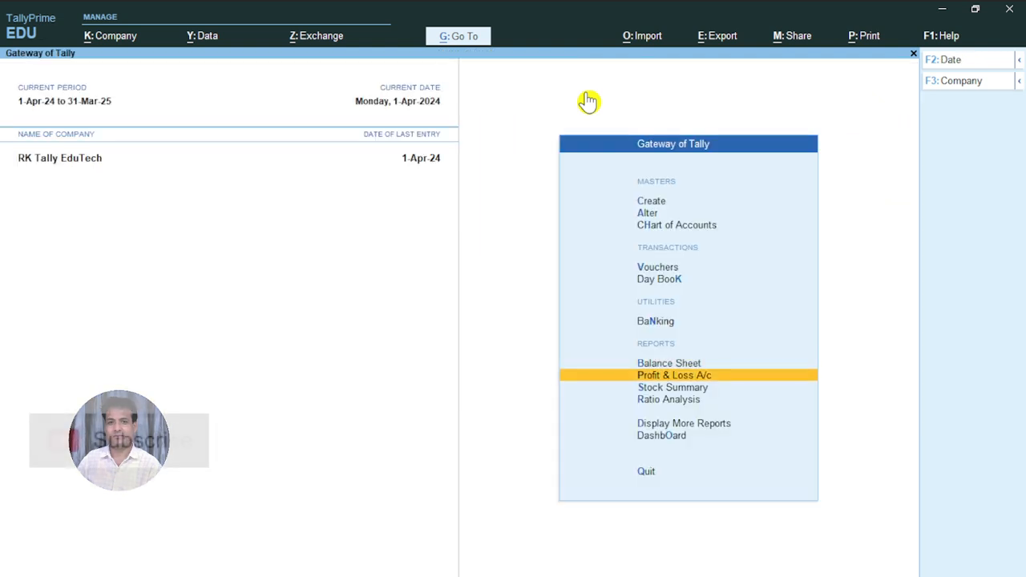
pyautogui.press('Return')
pyautogui.press('Escape')
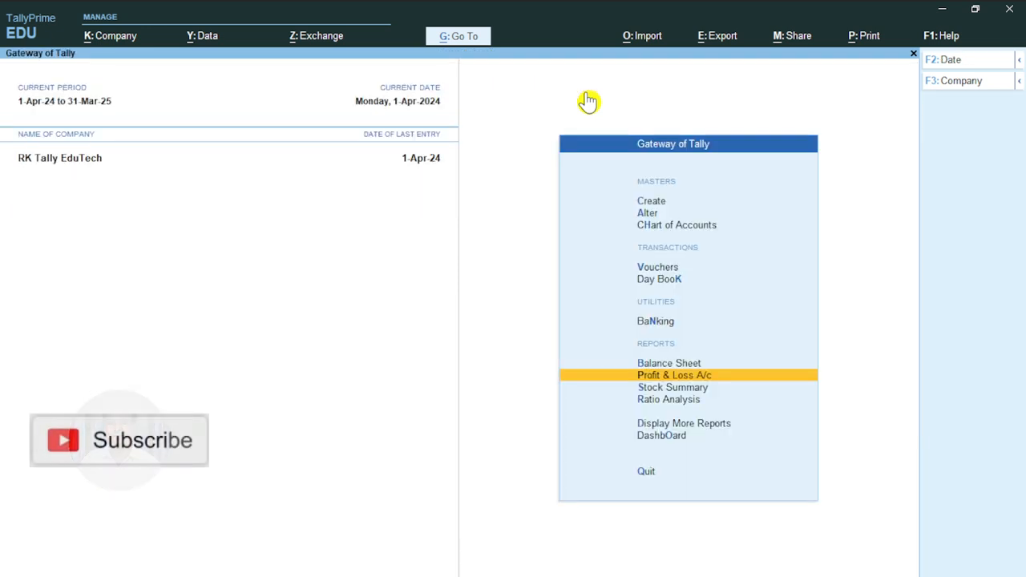
pyautogui.press('Up')
pyautogui.press('Return')
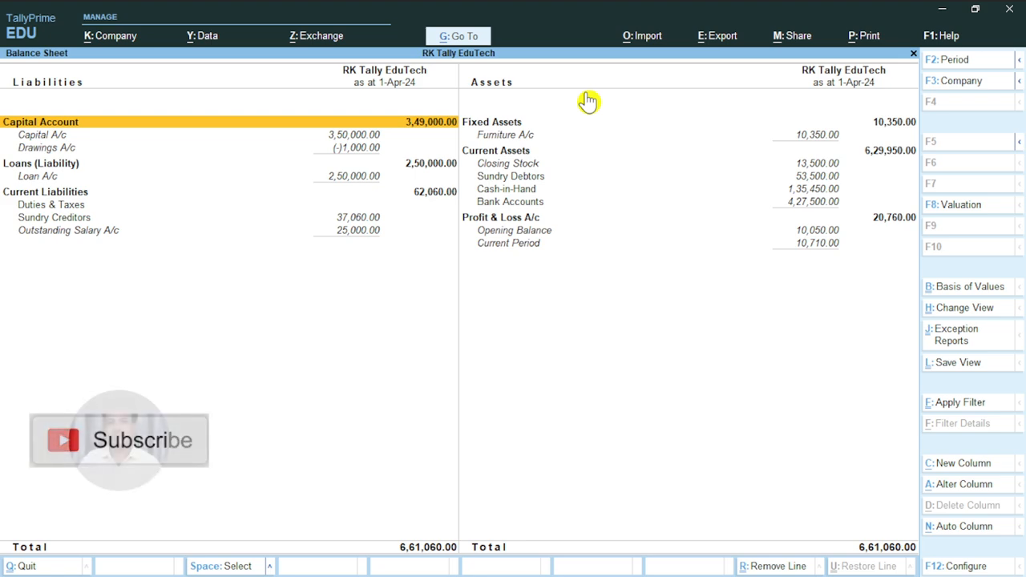
pyautogui.press('Escape')
# - Open a blank ledger creation form from the accounting masters
pyautogui.press('Up')
pyautogui.press('Up')
pyautogui.press('Up')
pyautogui.press('Up')
pyautogui.press('Up')
pyautogui.press('Up')
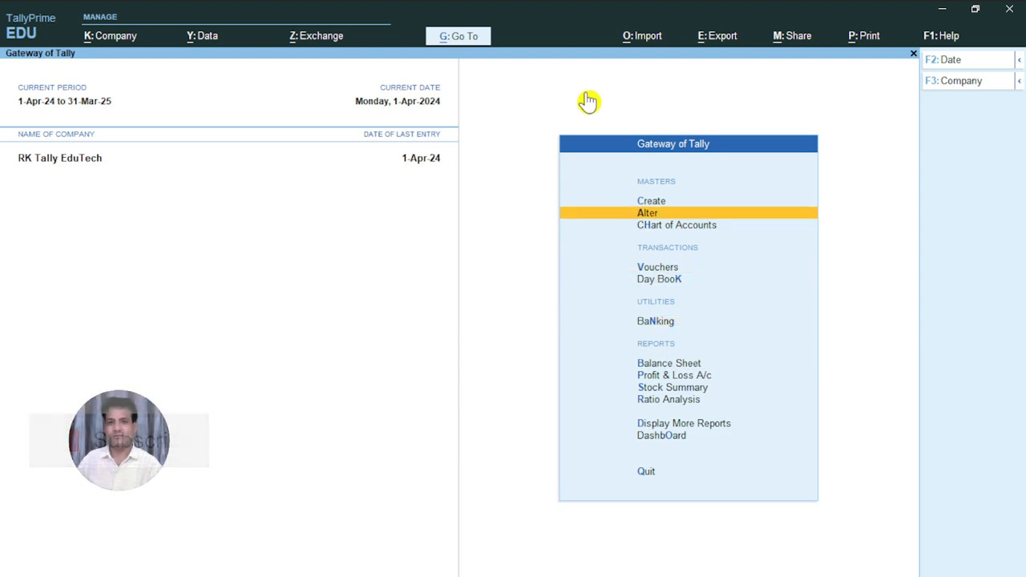
pyautogui.press('Return')
pyautogui.press('Down')
pyautogui.press('Return')
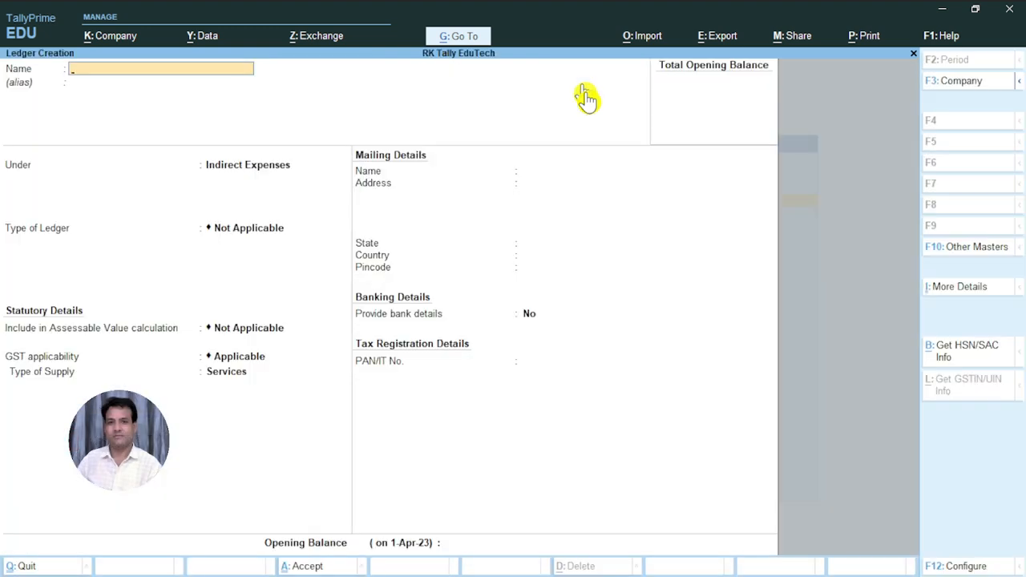
# - Name the new ledger Computer A/c and place it under the Fixed Assets group
pyautogui.write('Computer A/c')
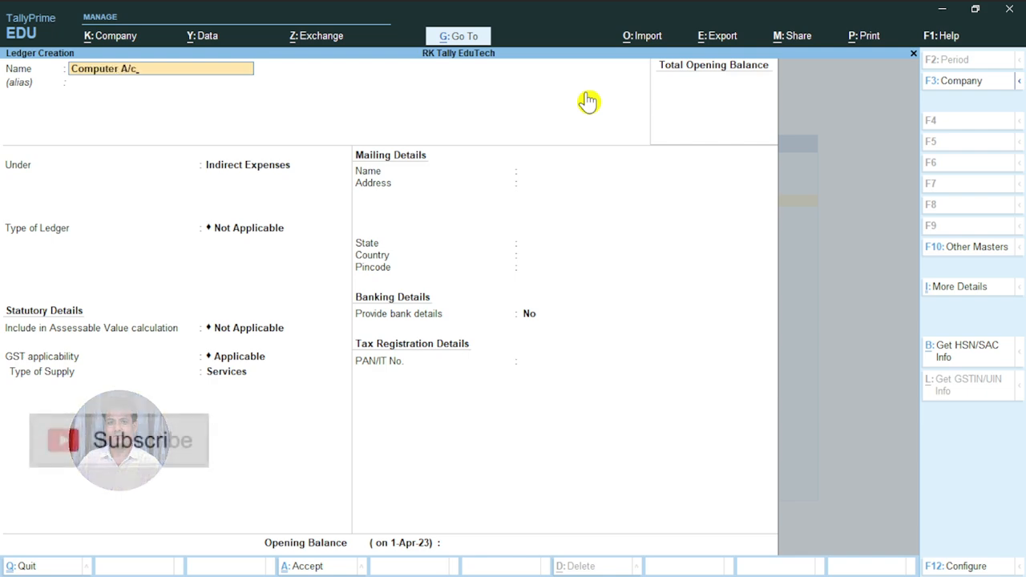
pyautogui.press('Return')
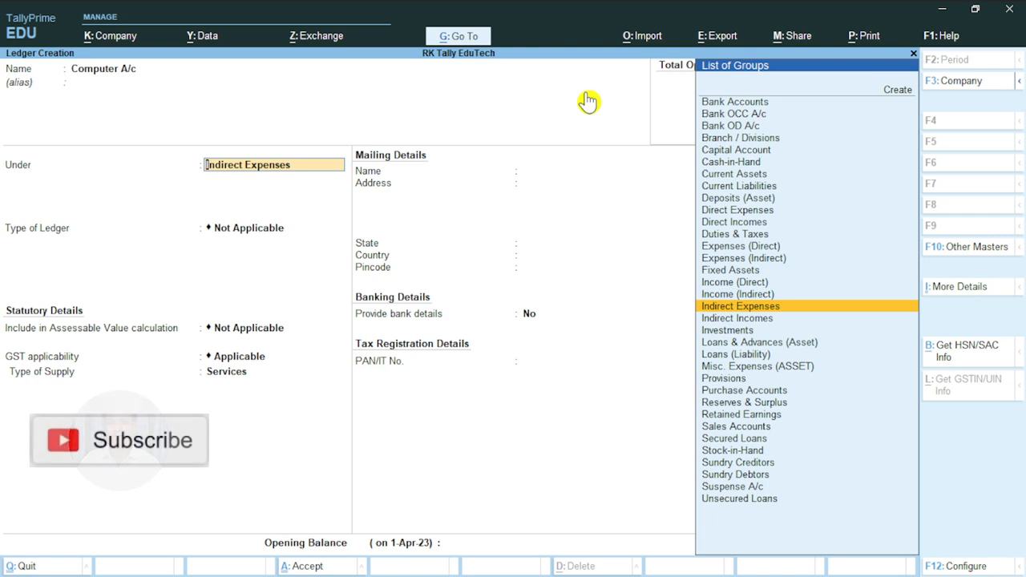
pyautogui.write('F')
pyautogui.press('Return')
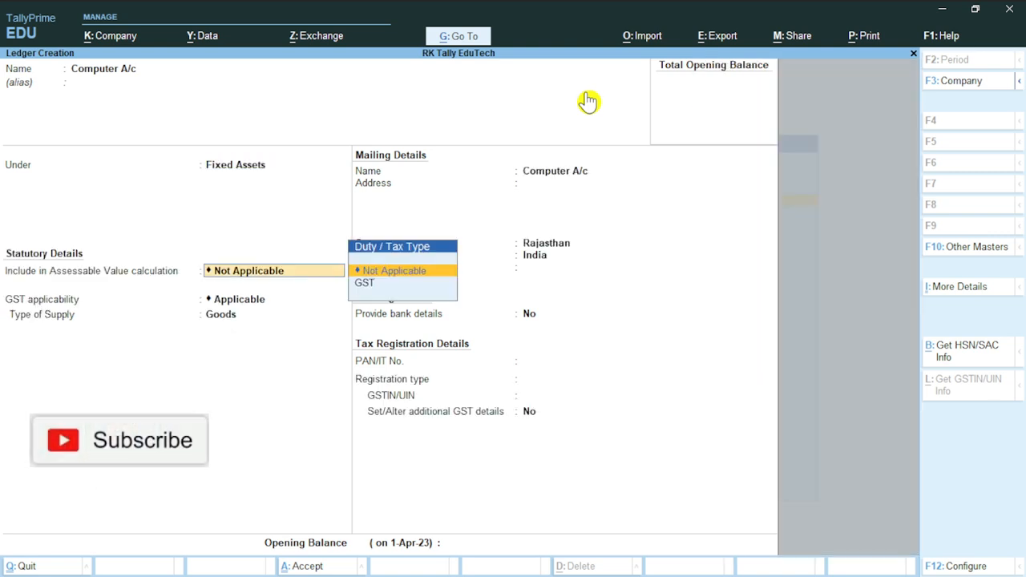
# - Change the group of the Computer A/c ledger to Indirect Expenses
pyautogui.press('BackSpace')
pyautogui.press('BackSpace')
pyautogui.press('BackSpace')
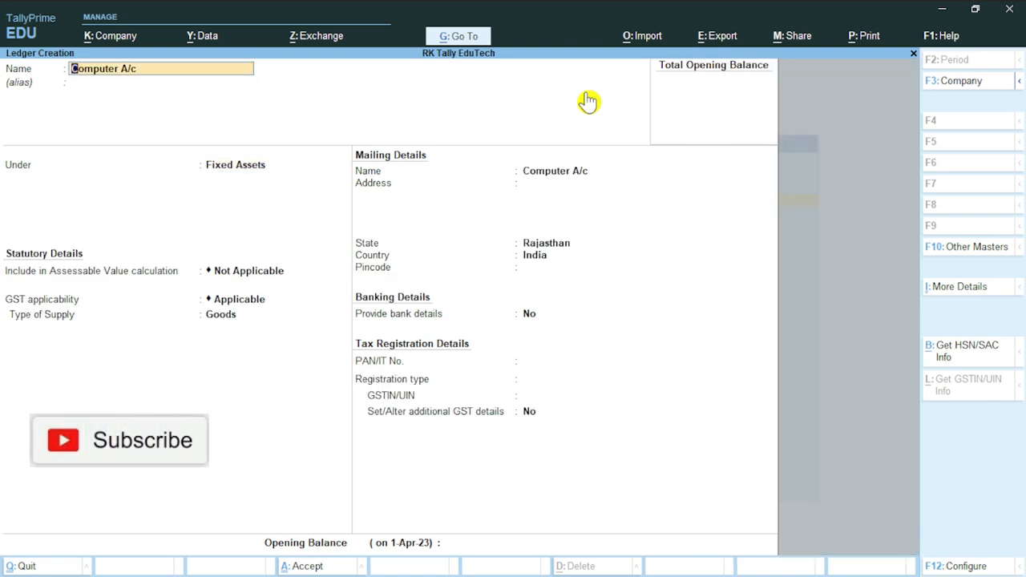
pyautogui.press('Return')
pyautogui.press('Return')
pyautogui.write('I')
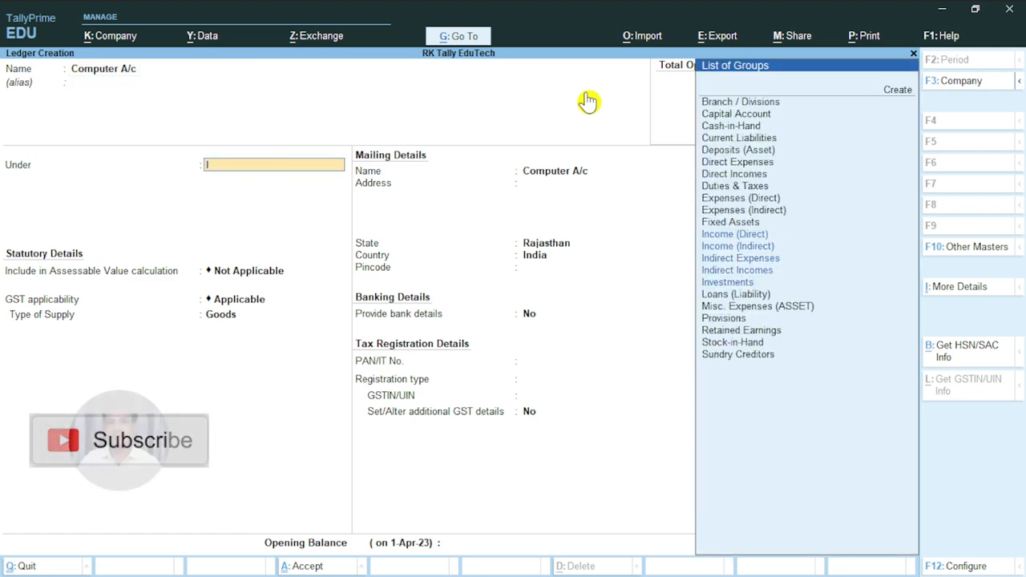
pyautogui.press('Down')
pyautogui.press('Down')
pyautogui.press('Return')
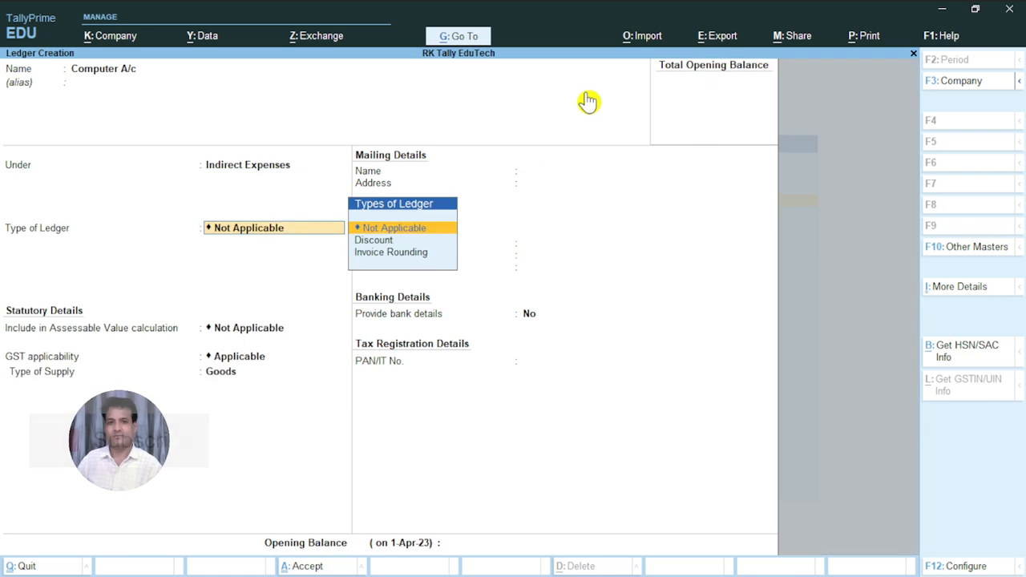
# - Change the group of the Computer A/c ledger to Direct Expenses
pyautogui.press('BackSpace')
pyautogui.write('D')
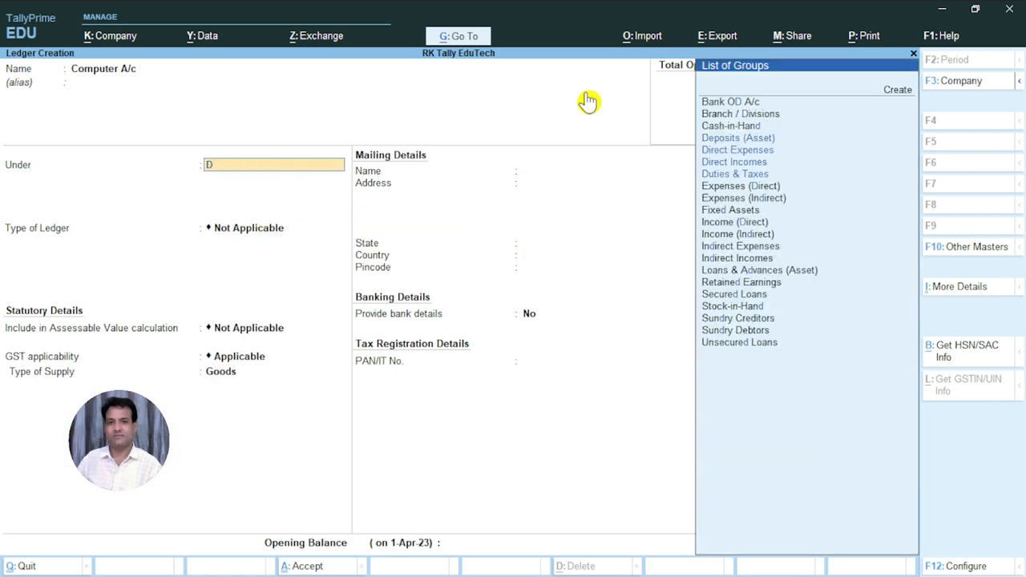
pyautogui.press('Down')
pyautogui.press('Return')
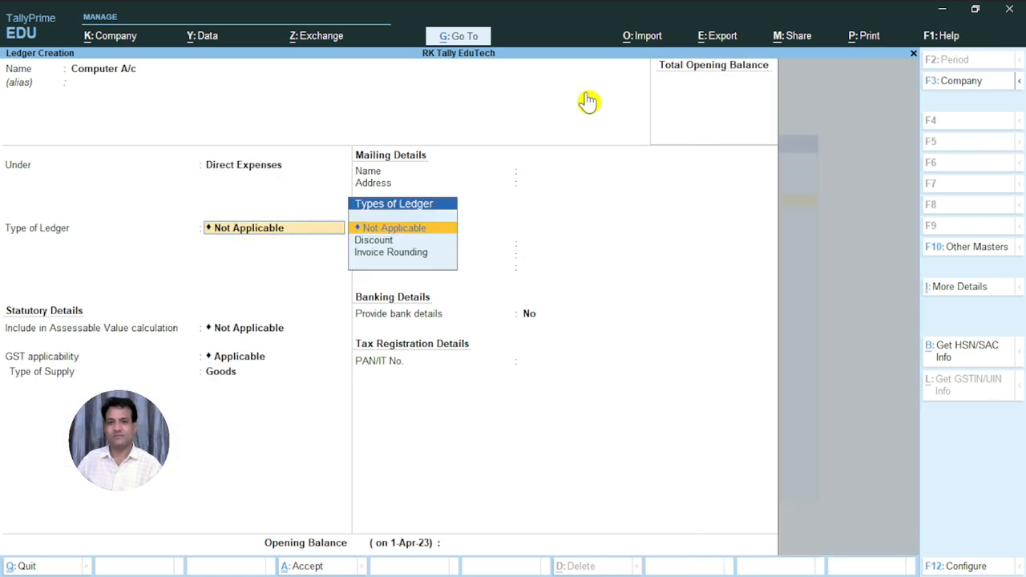
# - Place the Computer A/c ledger under Fixed Assets, save it, and return to the Gateway of Tally
pyautogui.press('BackSpace')
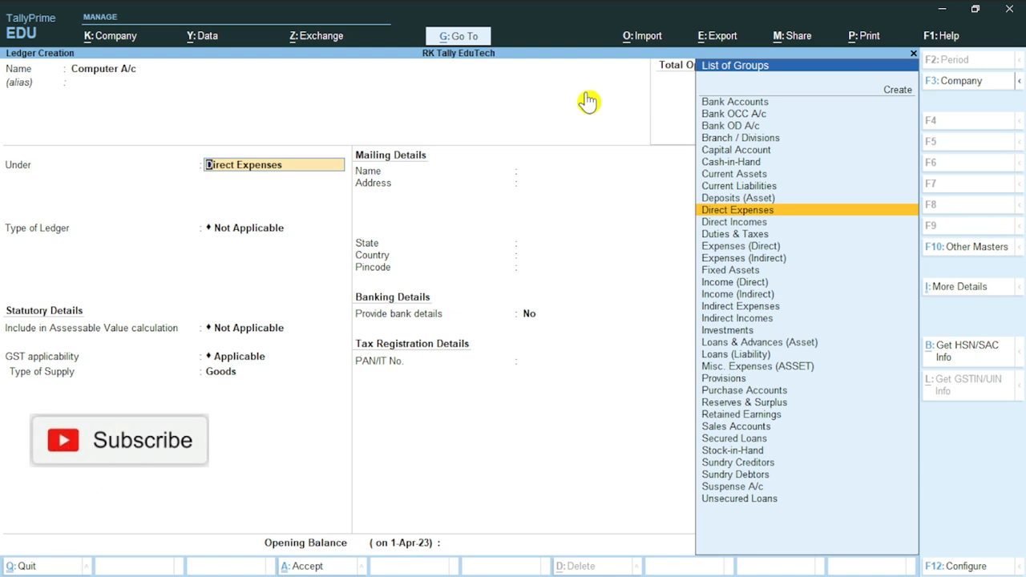
pyautogui.write('F')
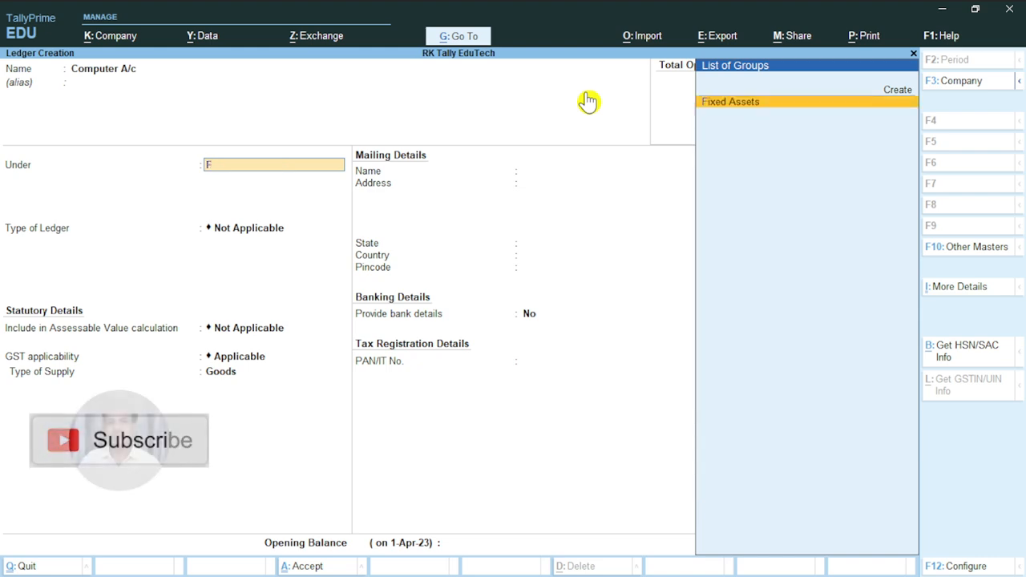
pyautogui.press('Return')
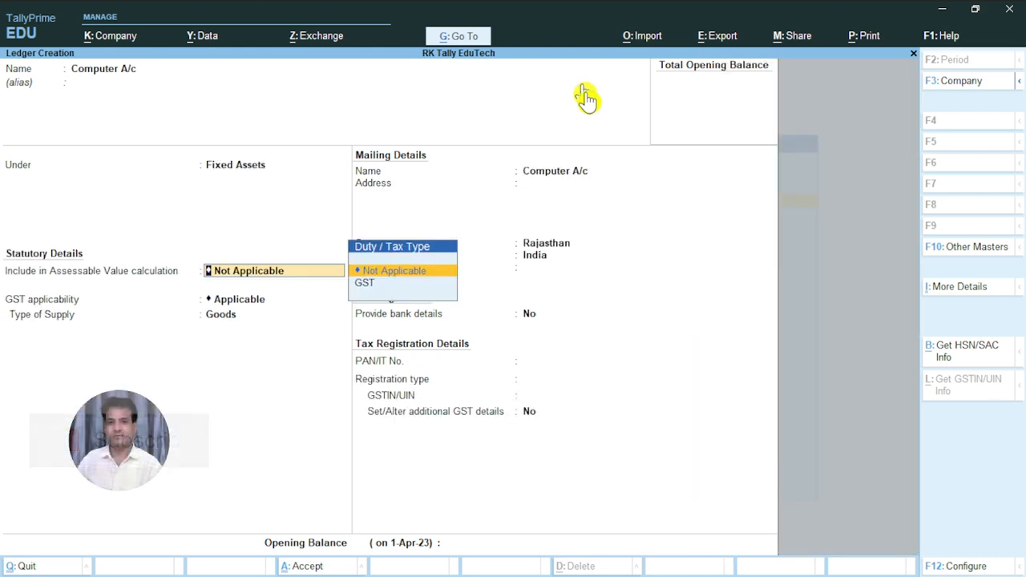
pyautogui.press('BackSpace')
pyautogui.press('BackSpace')
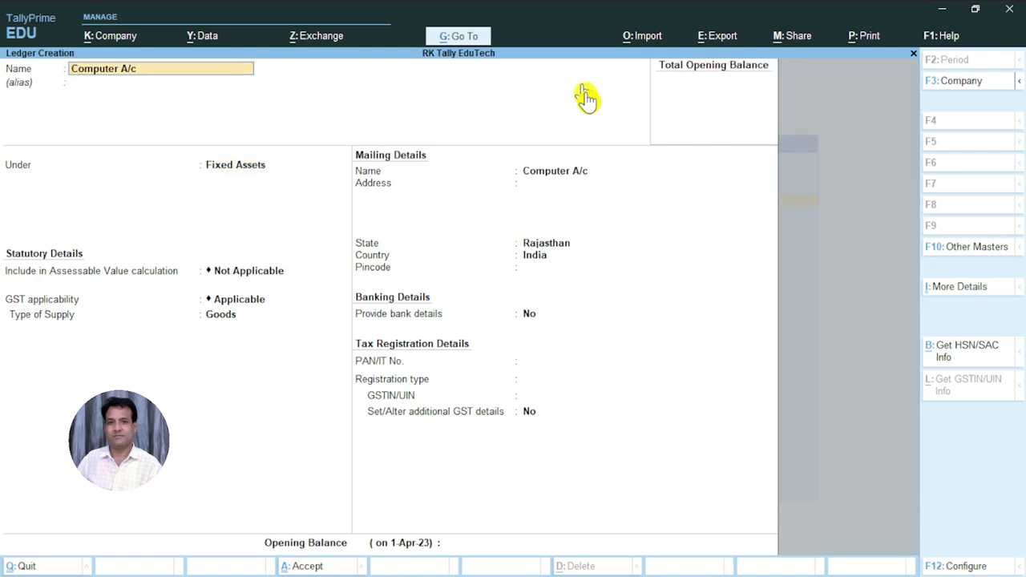
pyautogui.hotkey('ctrl', 'a')
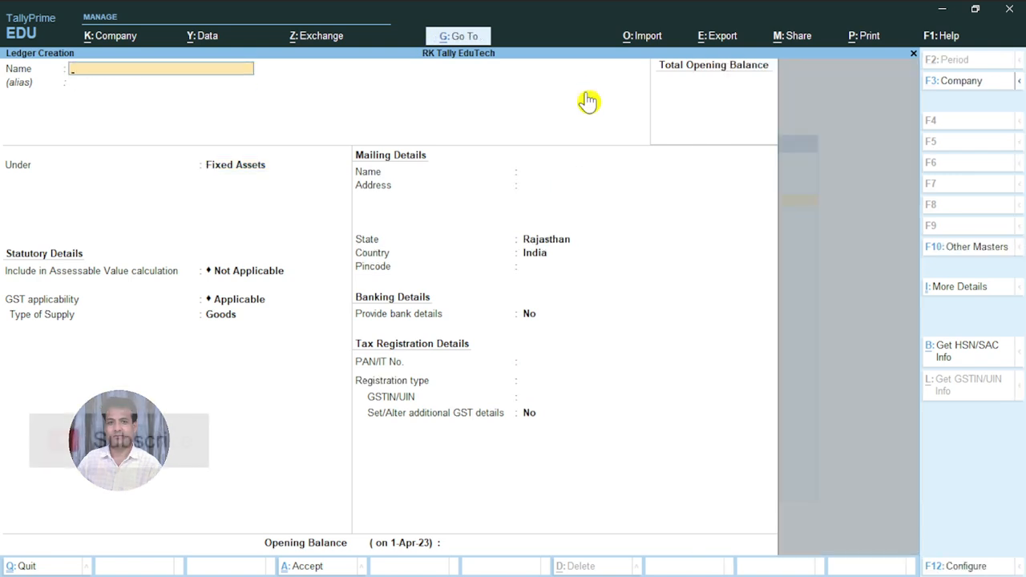
pyautogui.press('Escape')
pyautogui.press('Escape')
pyautogui.press('Escape')
pyautogui.press('Escape')
# - Open the accounting voucher creation screen and close it without recording an entry
pyautogui.press('Down')
pyautogui.press('Down')
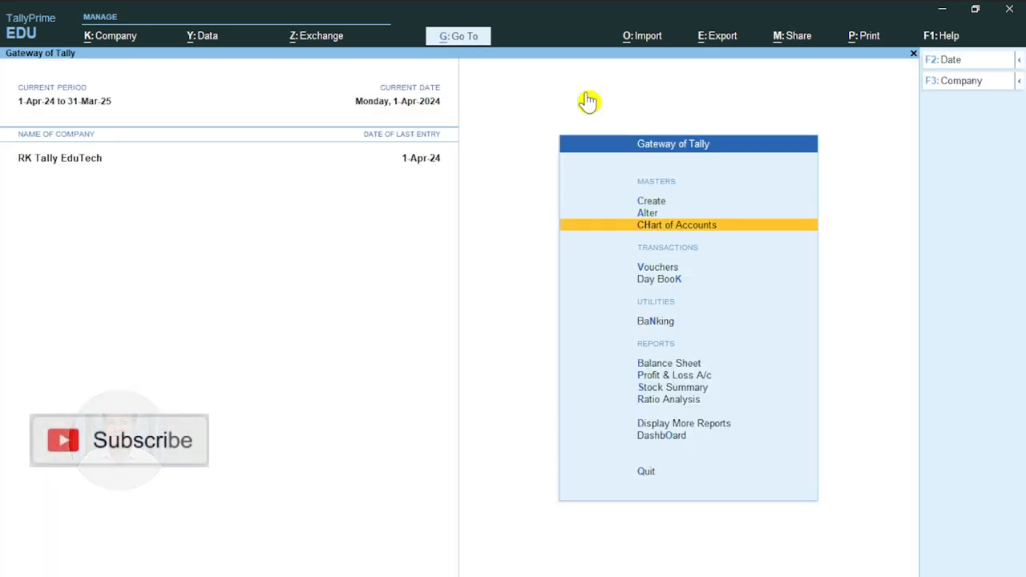
pyautogui.press('Down')
pyautogui.press('Return')
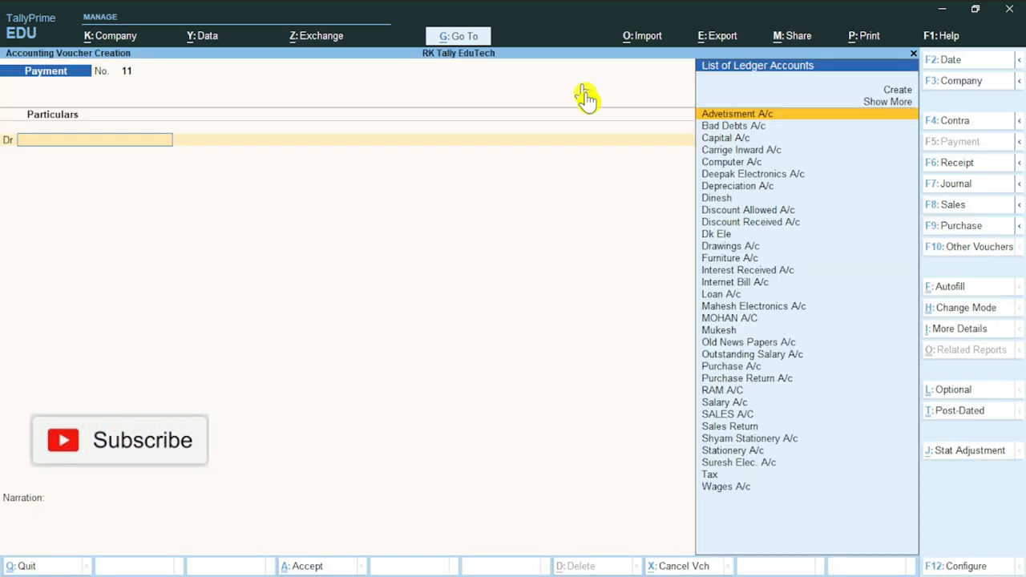
pyautogui.press('Escape')
pyautogui.press('Return')
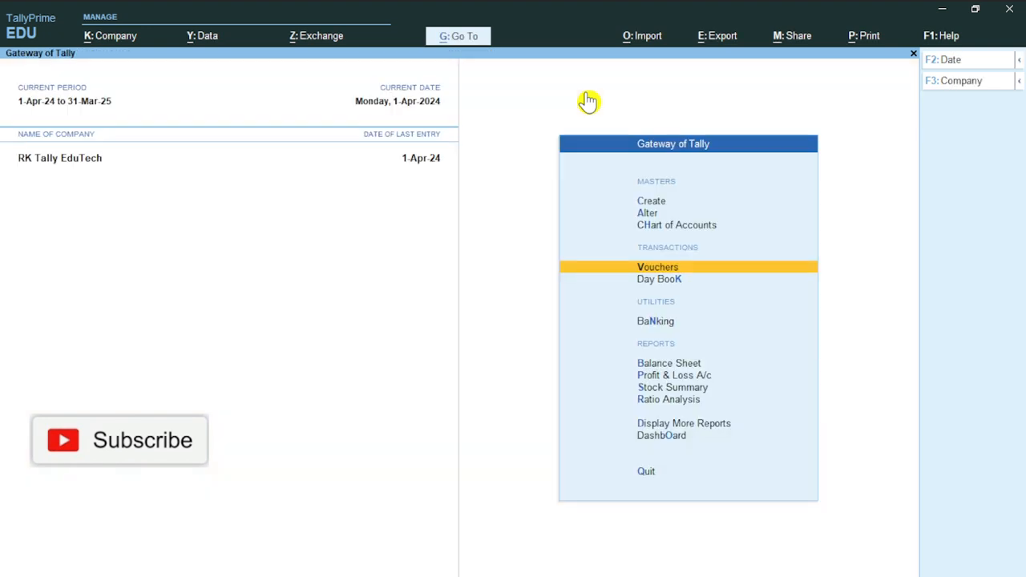
# - View the detailed Profit & Loss A/c with its ledgers under each group, and close the report
pyautogui.press('Down')
pyautogui.press('Down')
pyautogui.press('Down')
pyautogui.press('Down')
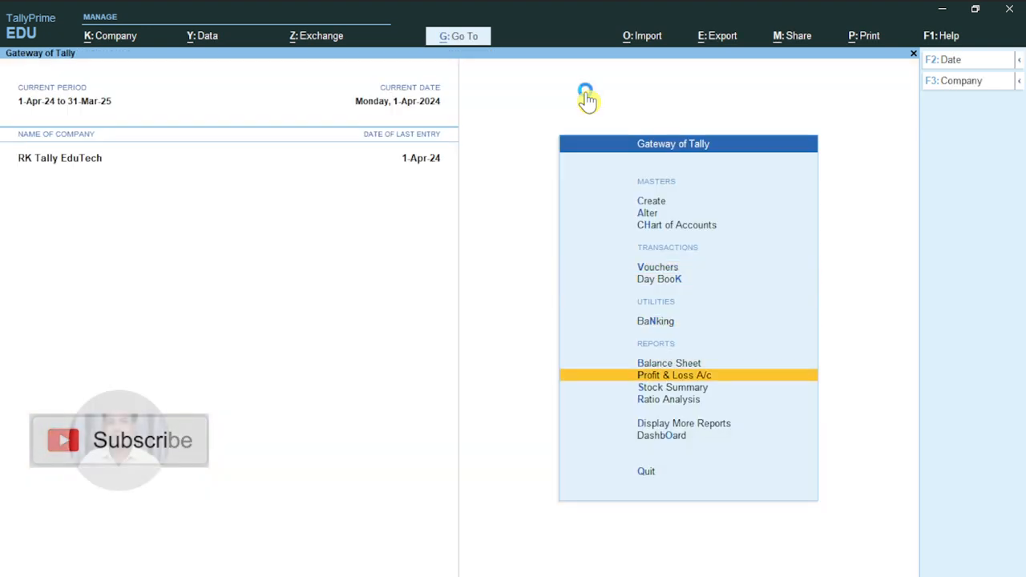
pyautogui.press('Return')
pyautogui.hotkey('alt', 'F5')
pyautogui.press('Escape')
pyautogui.press('Down')
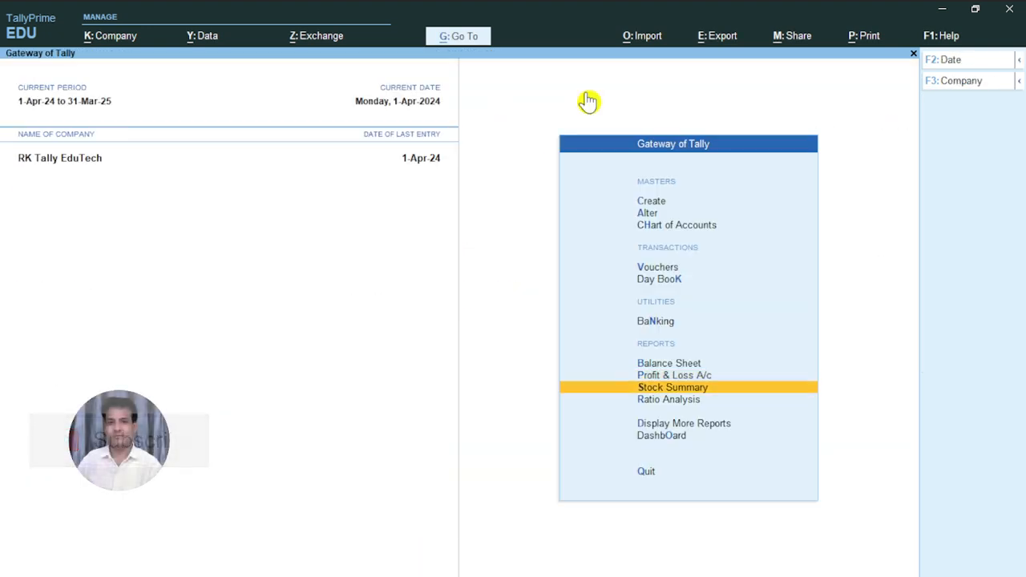
pyautogui.press('Up')
pyautogui.press('Return')
pyautogui.press('Down')
pyautogui.press('Down')
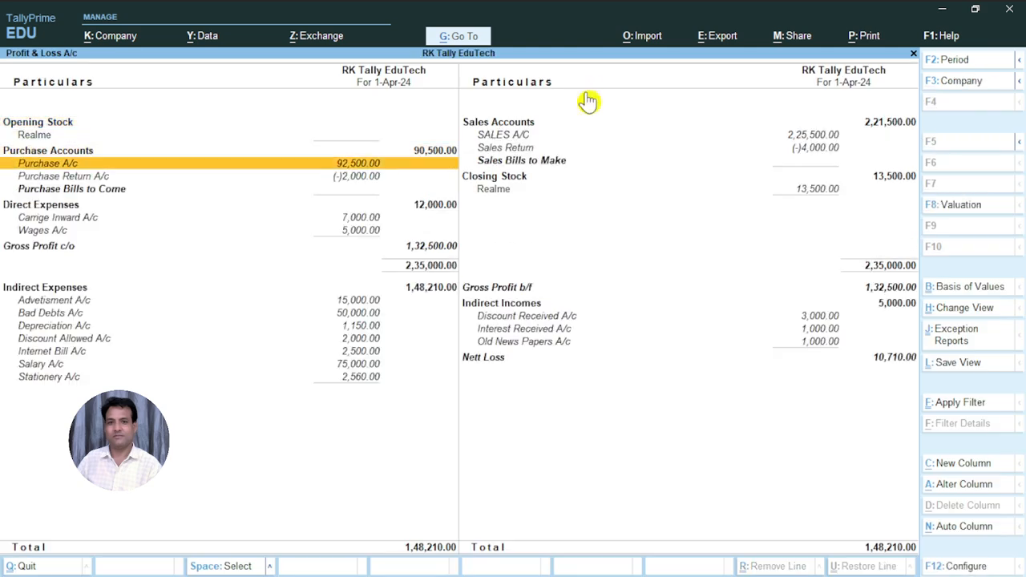
pyautogui.press('Escape')
# - View the detailed Balance Sheet briefly, and close the report
pyautogui.press('Up')
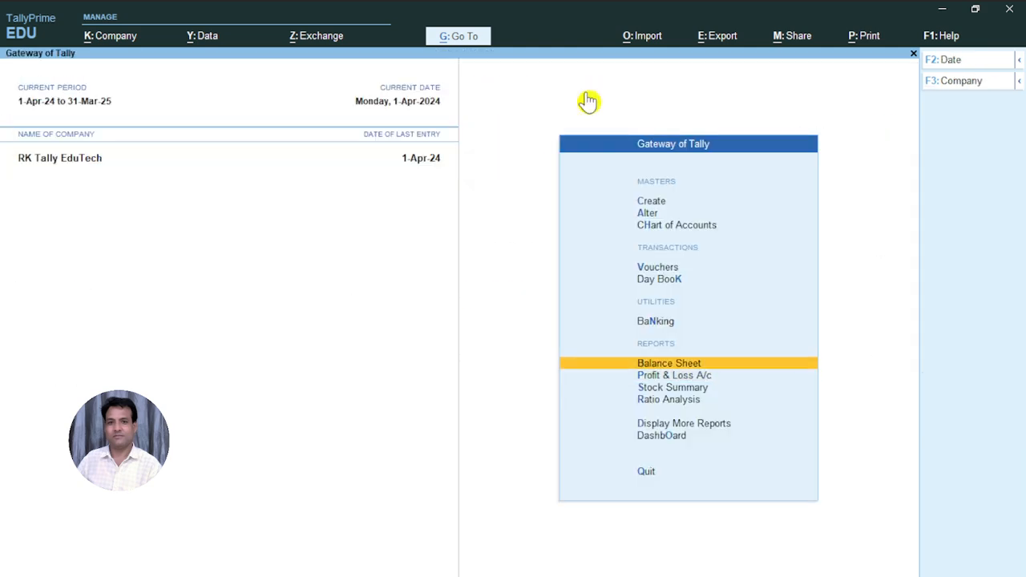
pyautogui.press('Return')
pyautogui.hotkey('alt', 'F5')
pyautogui.press('Escape')
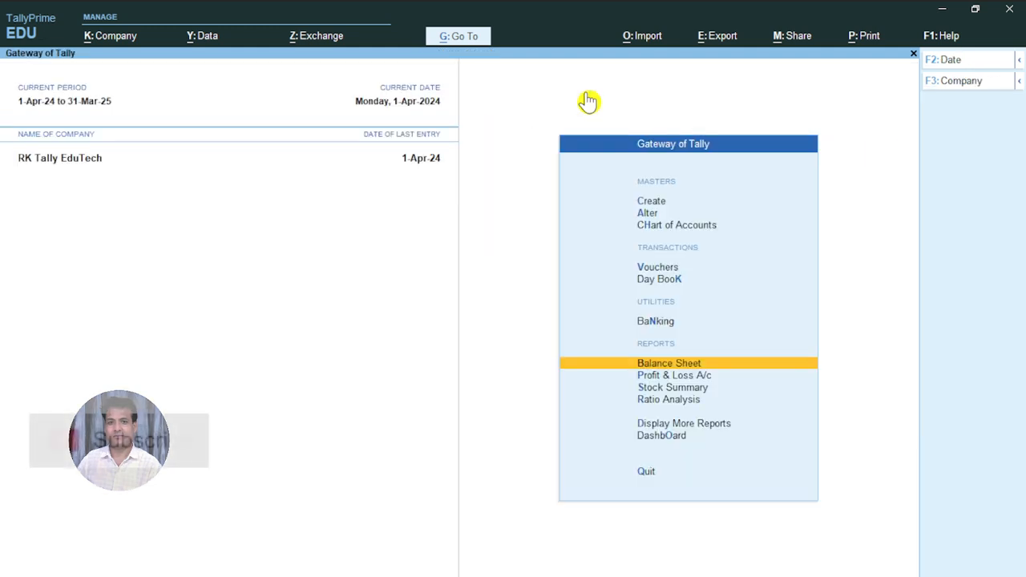
pyautogui.press('Up')
pyautogui.press('Up')
pyautogui.press('Up')
pyautogui.press('Up')
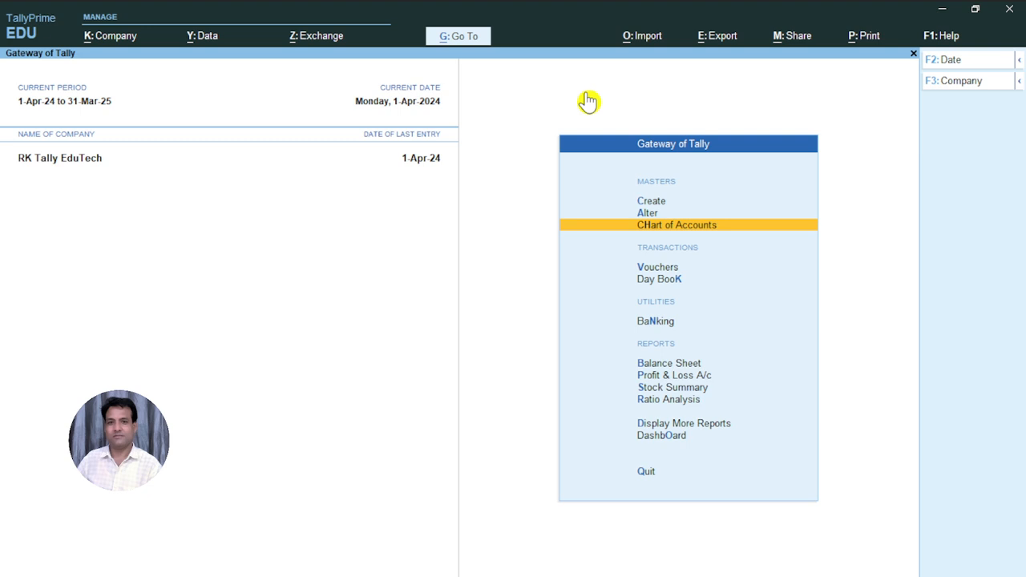
pyautogui.press('Down')
pyautogui.press('Down')
pyautogui.press('Down')
pyautogui.press('Down')
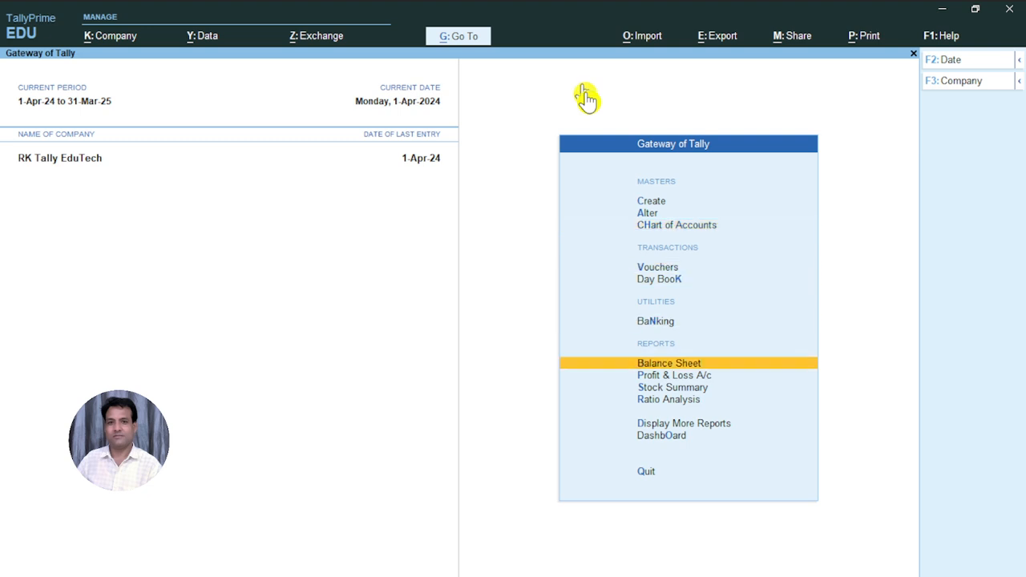
# - Compare the Capital Account and Fixed Assets sides of the detailed Balance Sheet, and close the report
pyautogui.press('Return')
pyautogui.hotkey('alt', 'F5')
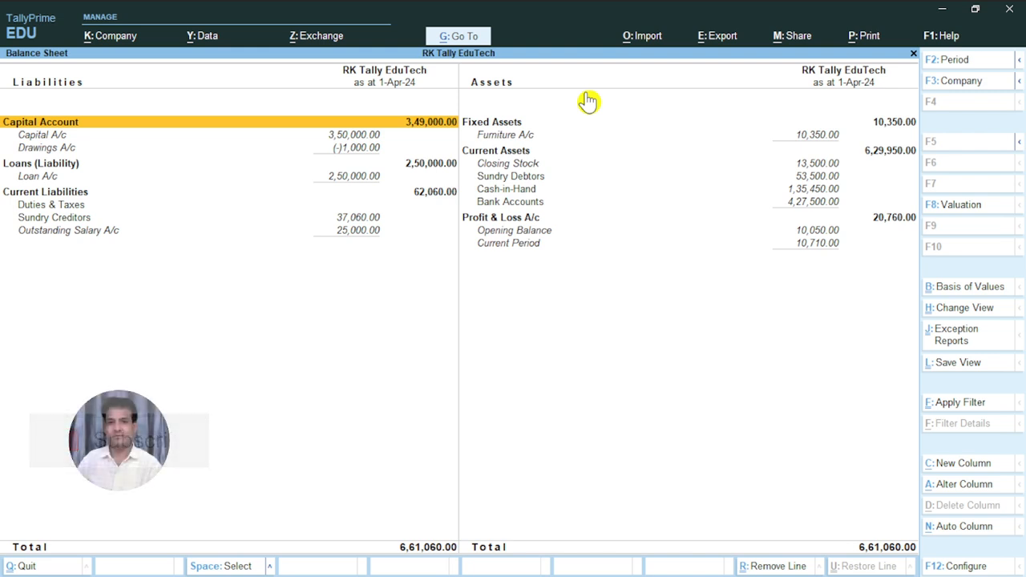
pyautogui.press('Right')
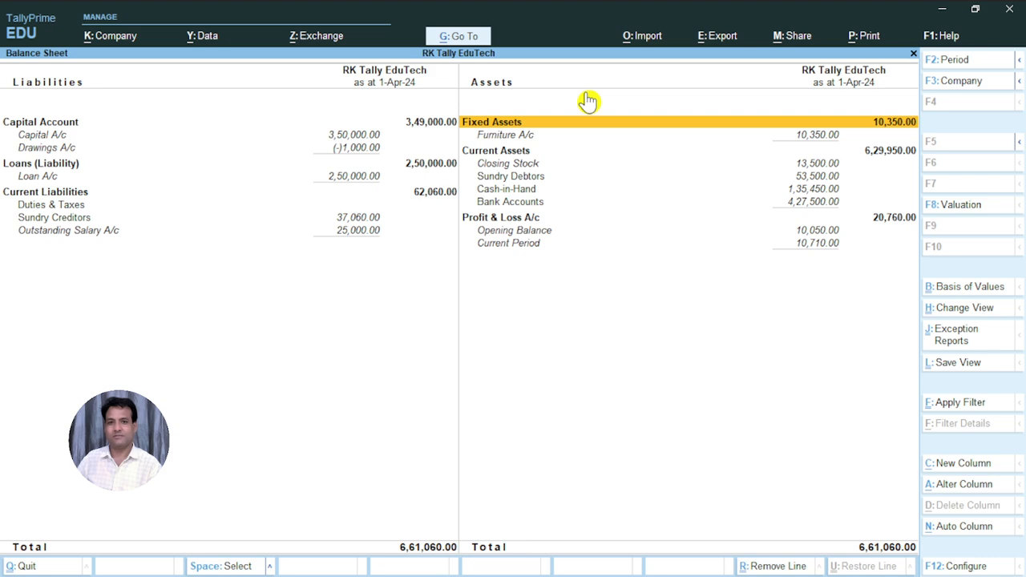
pyautogui.press('Left')
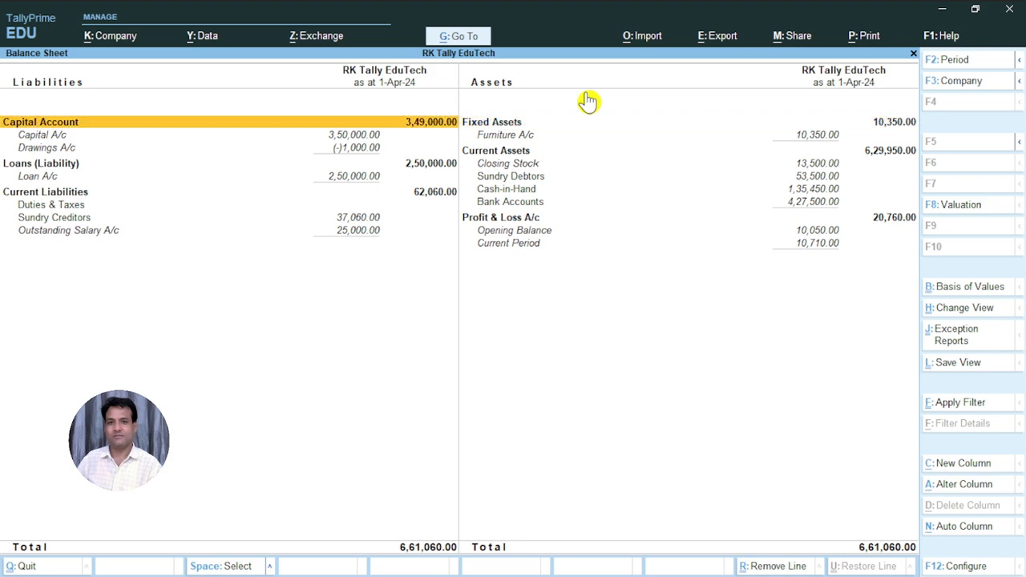
pyautogui.press('Right')
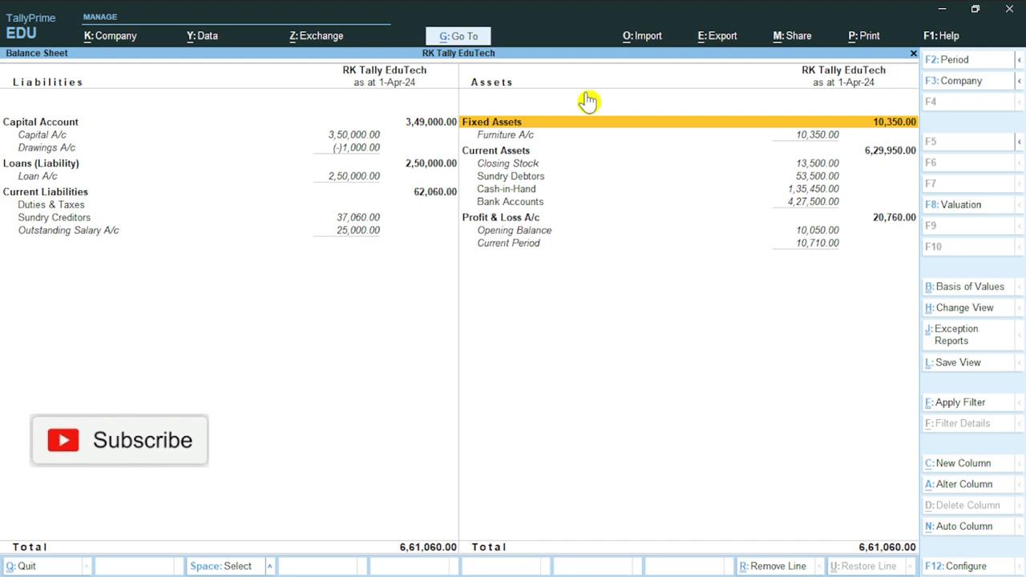
pyautogui.press('Escape')
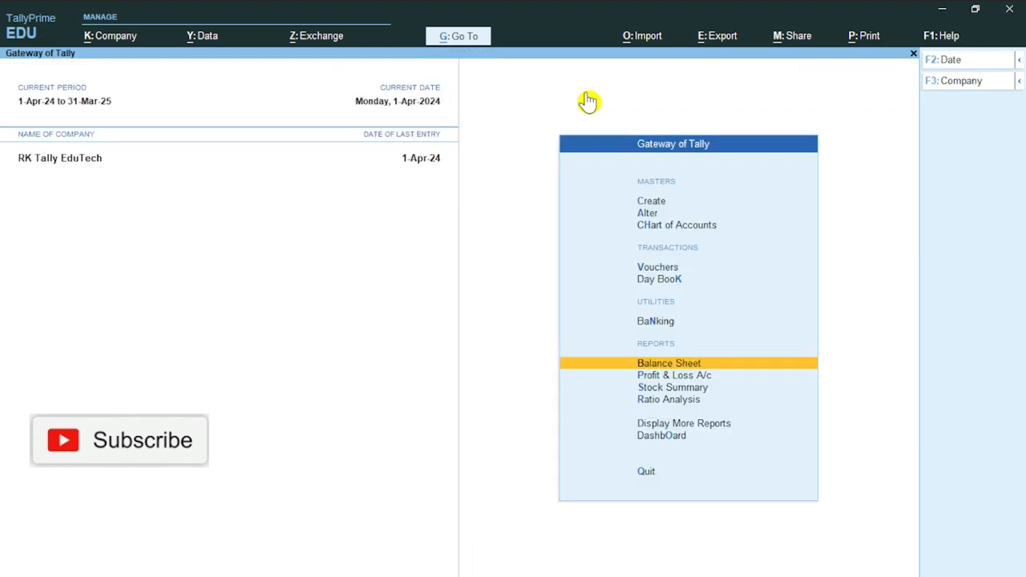
pyautogui.press('Up')
pyautogui.press('Up')
pyautogui.press('Up')
pyautogui.press('Up')
pyautogui.press('Up')
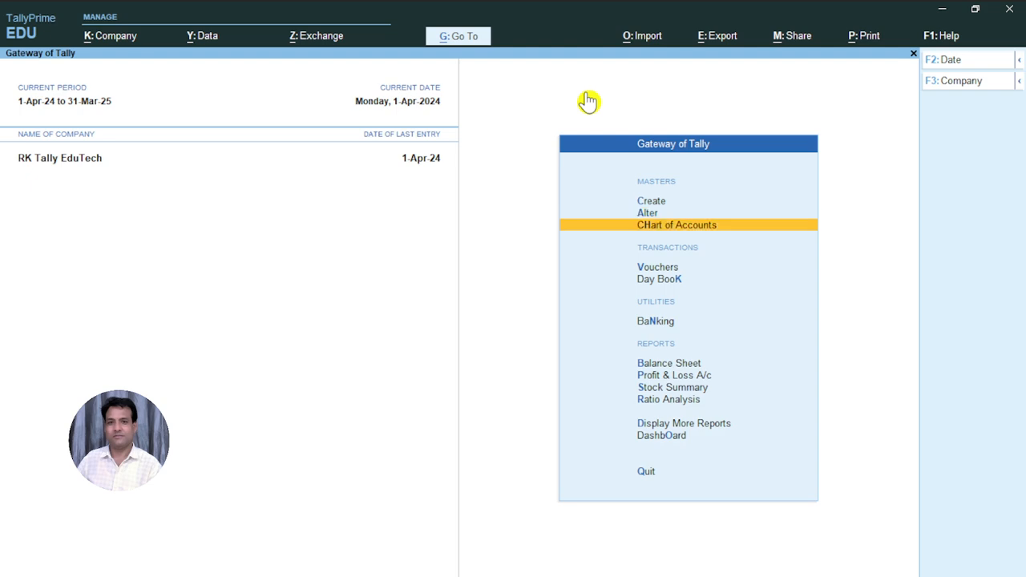
pyautogui.press('Down')
pyautogui.press('Down')
pyautogui.press('Down')
pyautogui.press('Down')
pyautogui.press('Down')
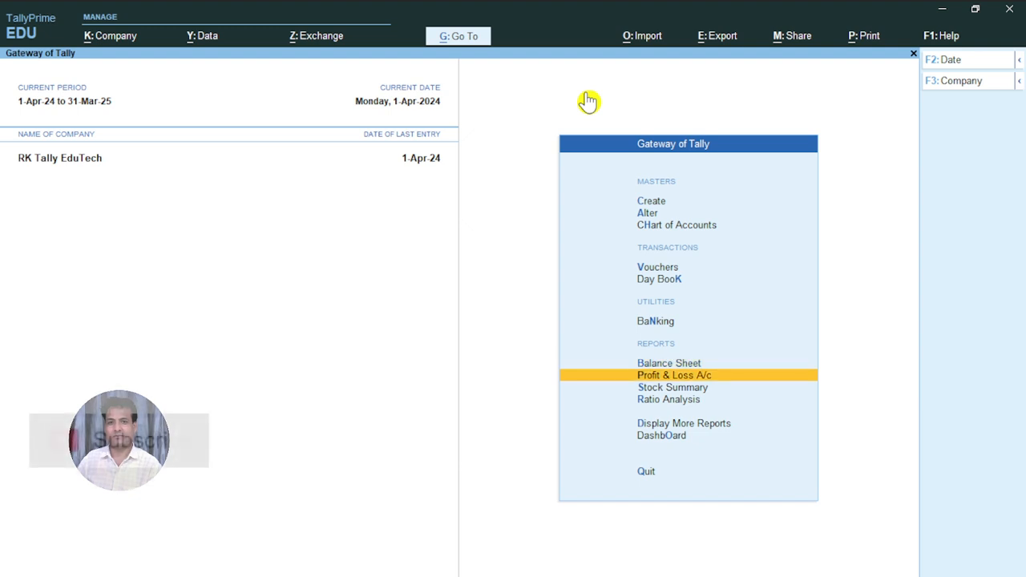
pyautogui.press('Up')
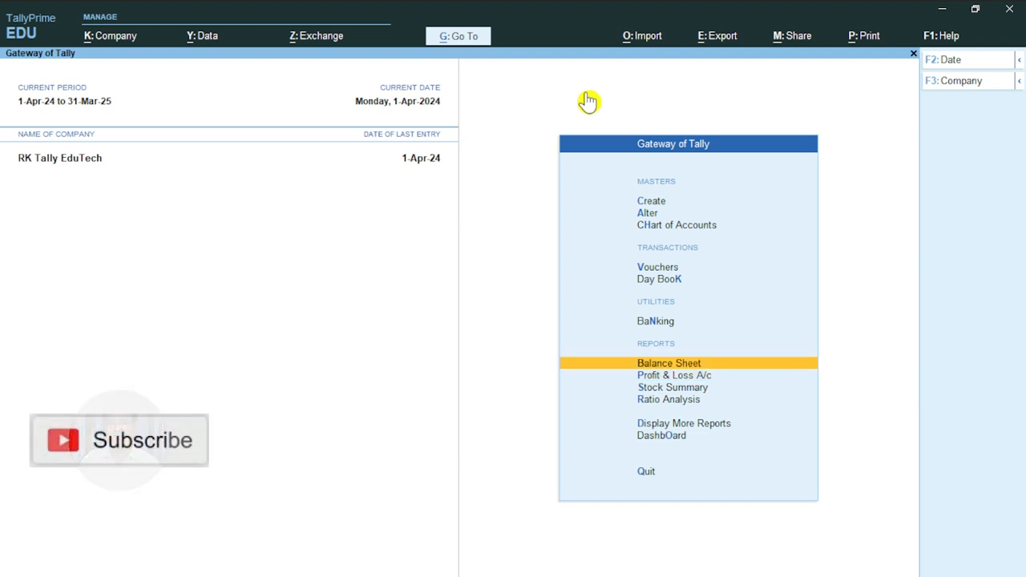